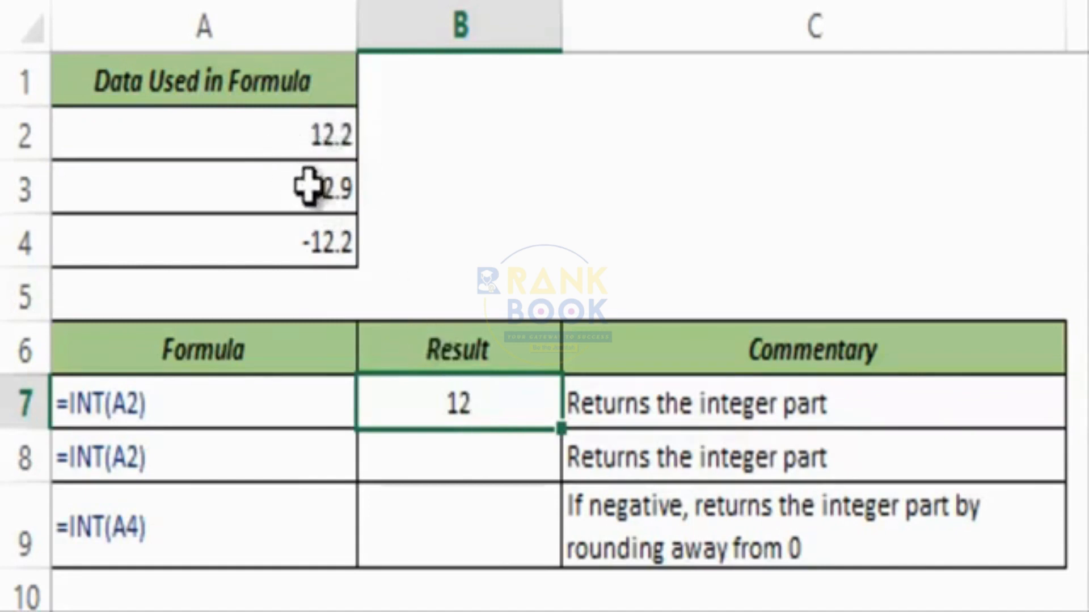
Enter =INT(A3) in B8, truncating A3 to 12.
click(433, 453)
text(=int)
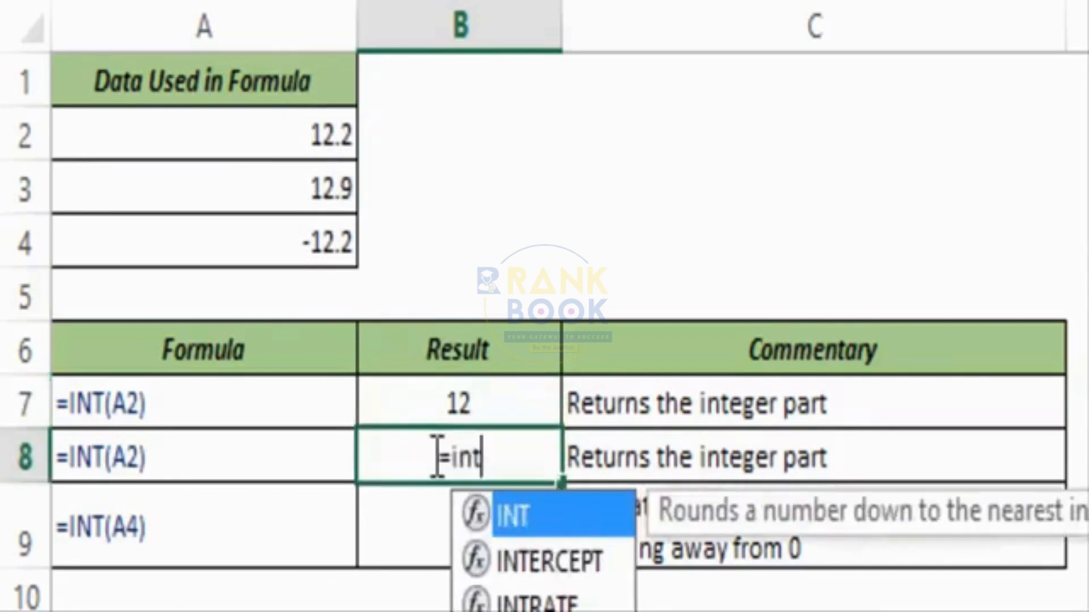
key(Tab)
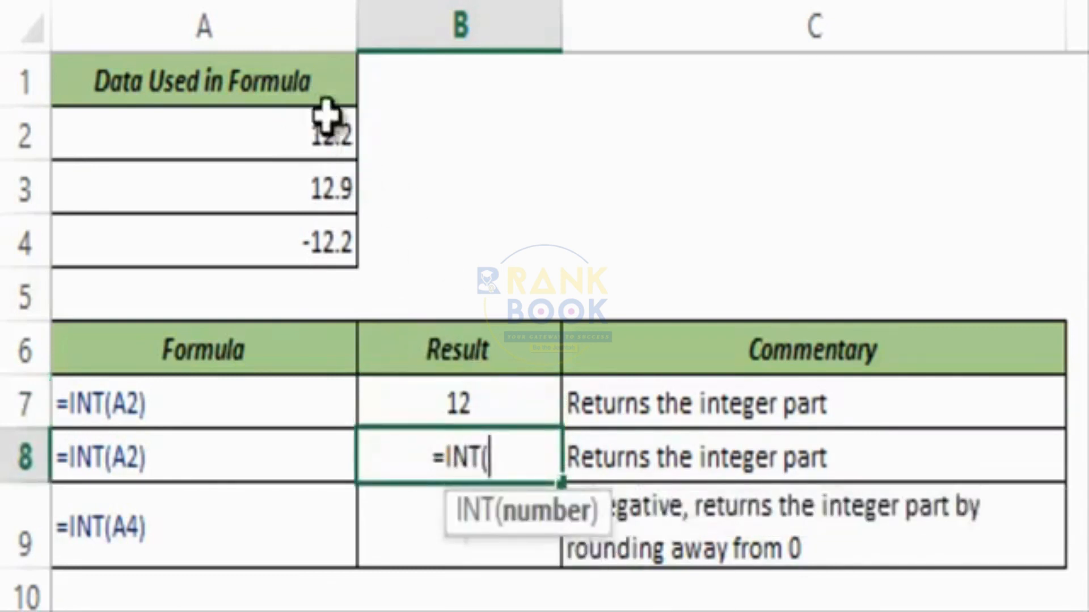
click(320, 189)
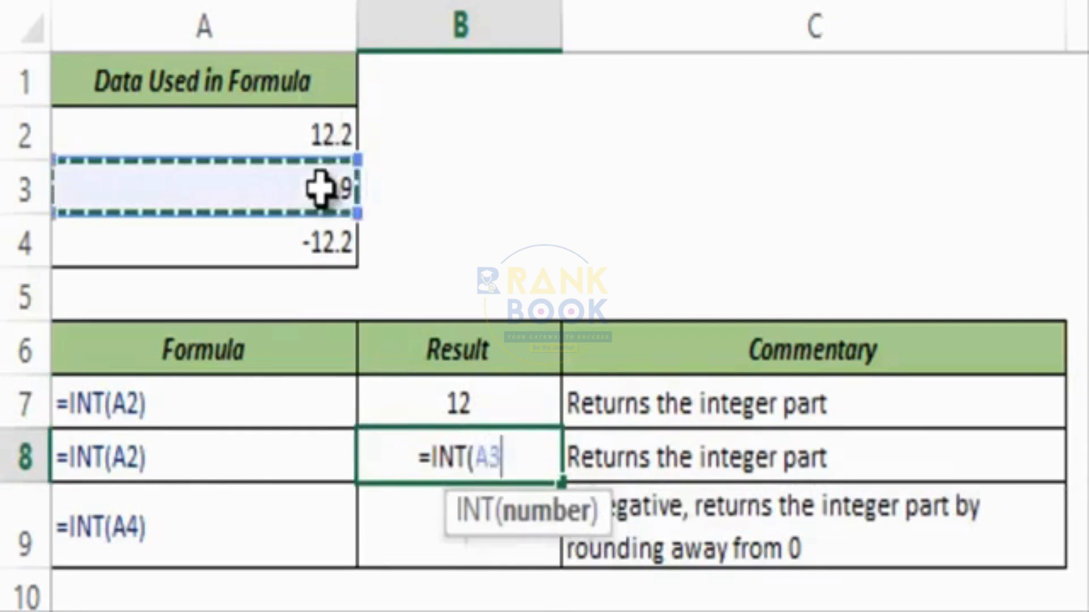
text())
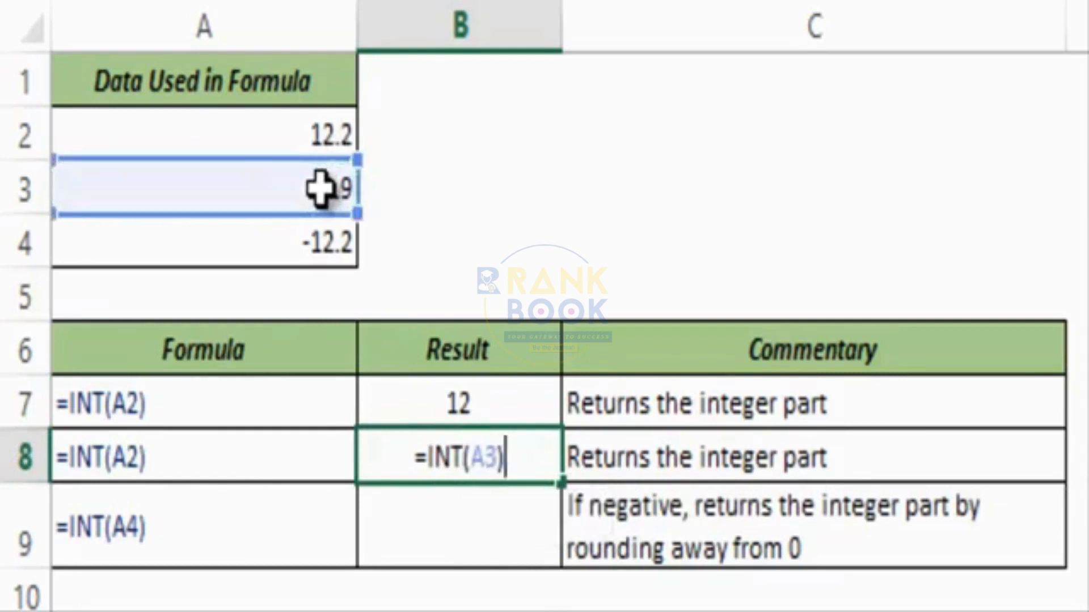
key(ctrl+Return)
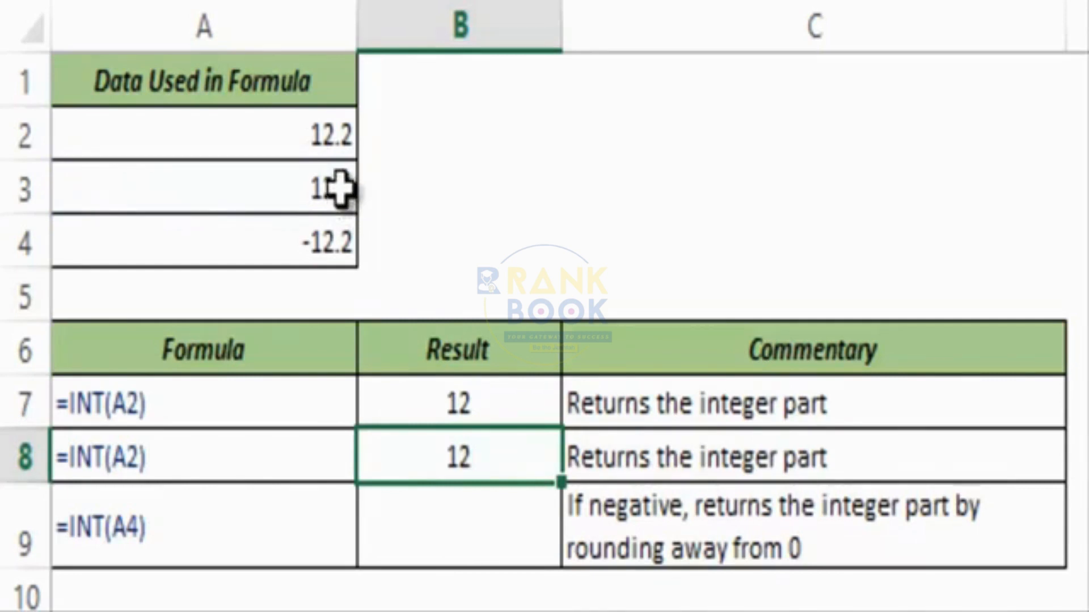
Enter =INT(A4) in B9, truncating A4 to -13.
click(484, 515)
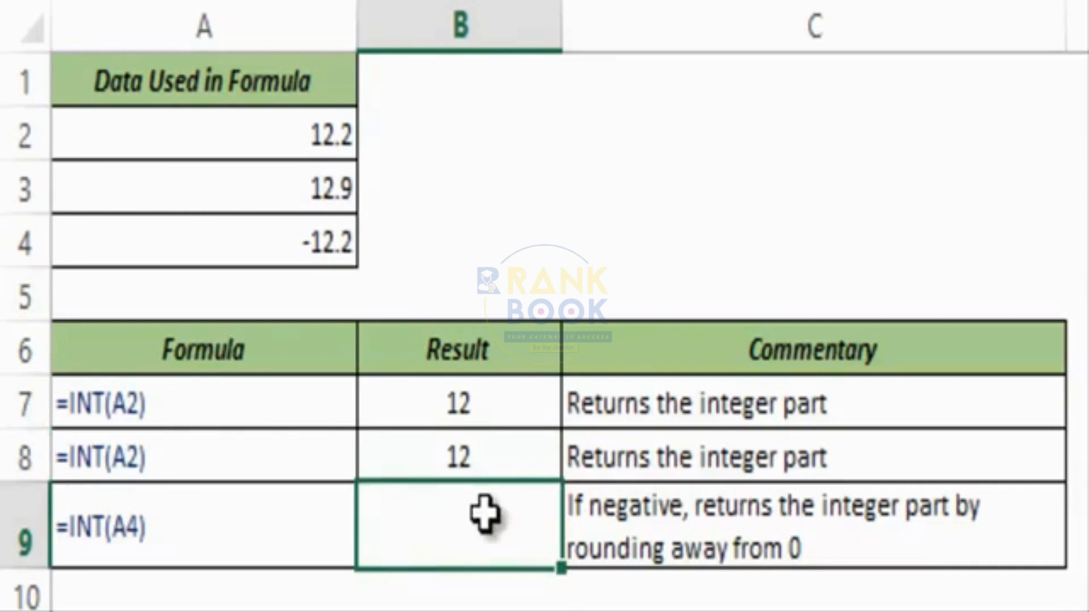
double_click(457, 525)
text(=int)
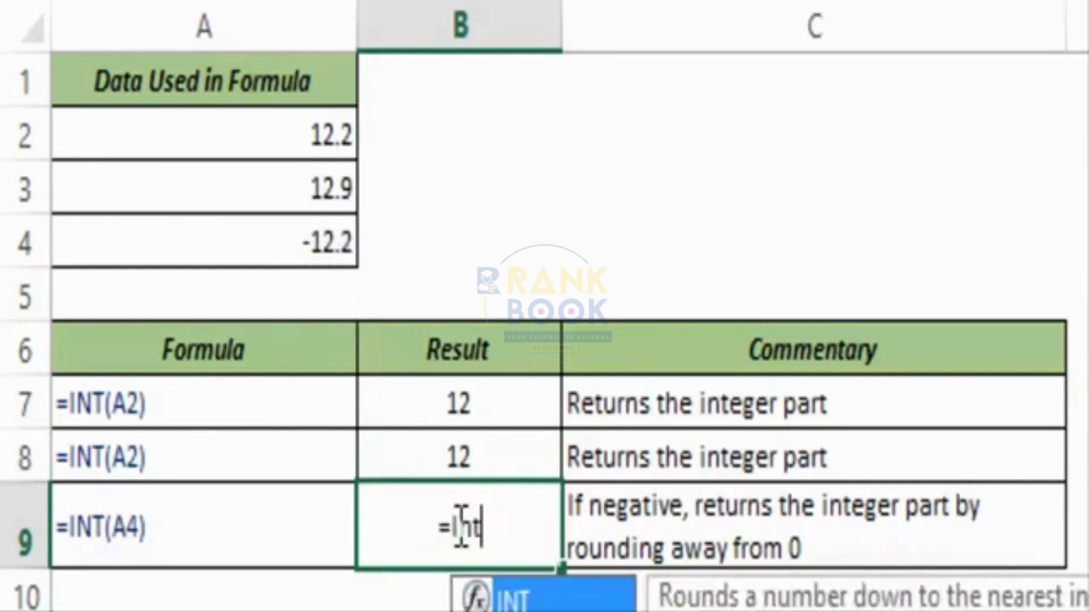
key(Tab)
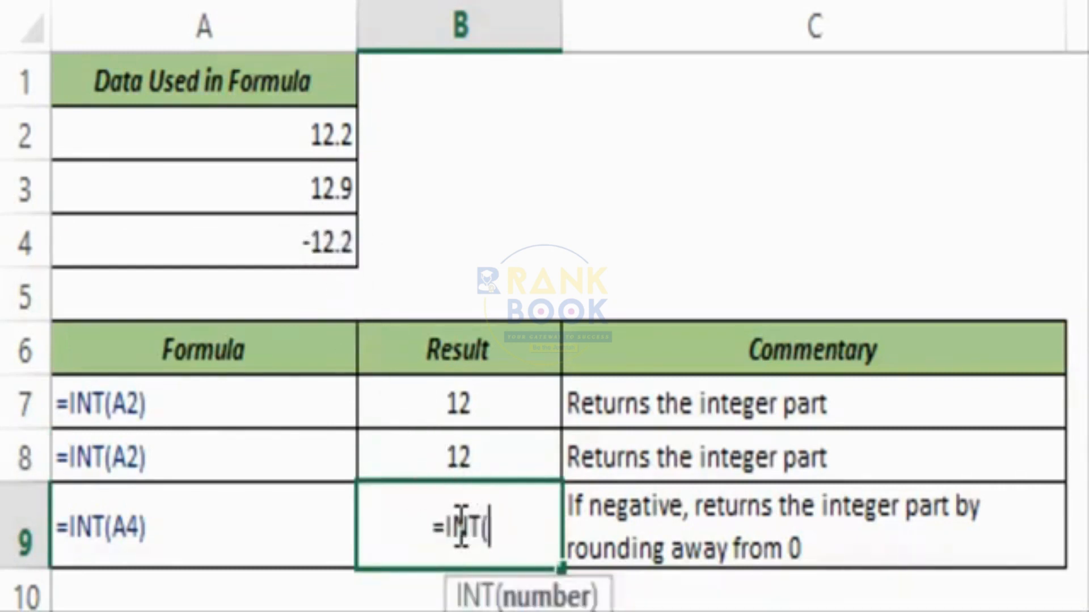
click(260, 243)
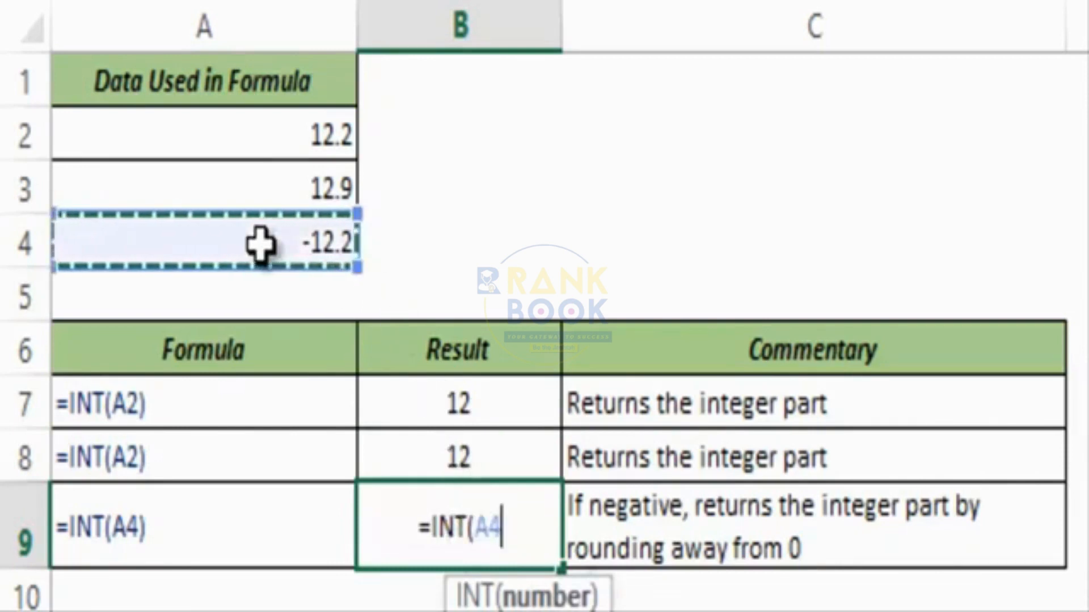
text())
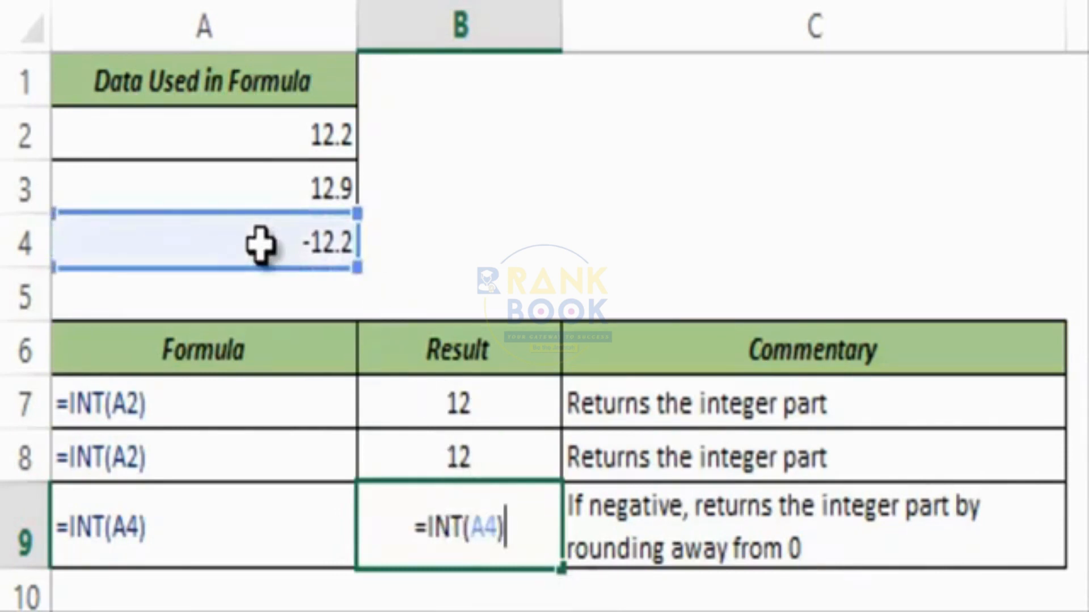
key(ctrl+Return)
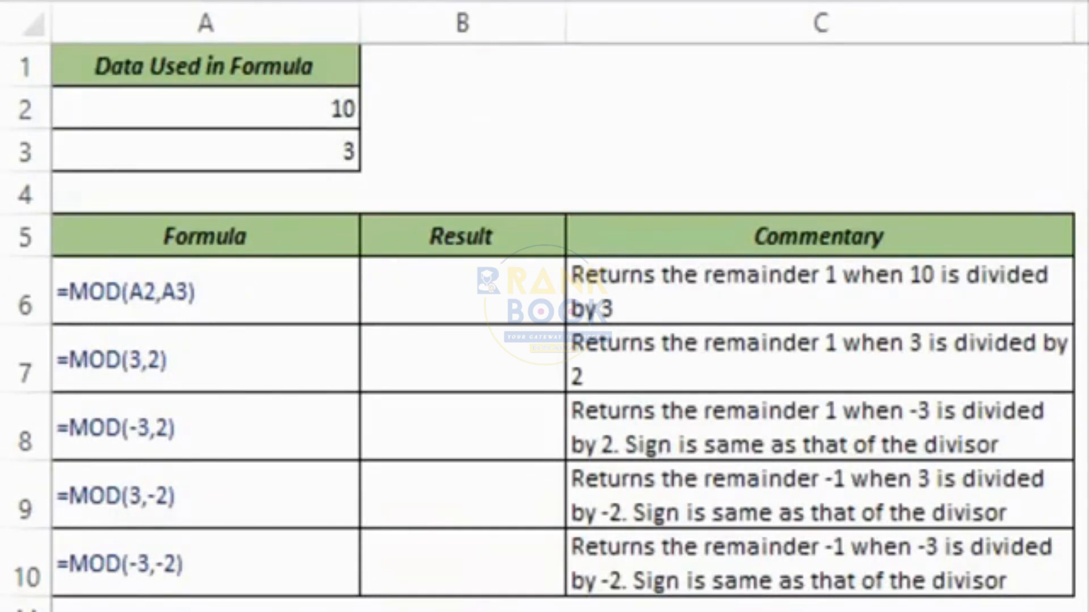
Enter =MOD(A2,A3) in B6, dividing A2 by A3.
click(473, 275)
text(=mo)
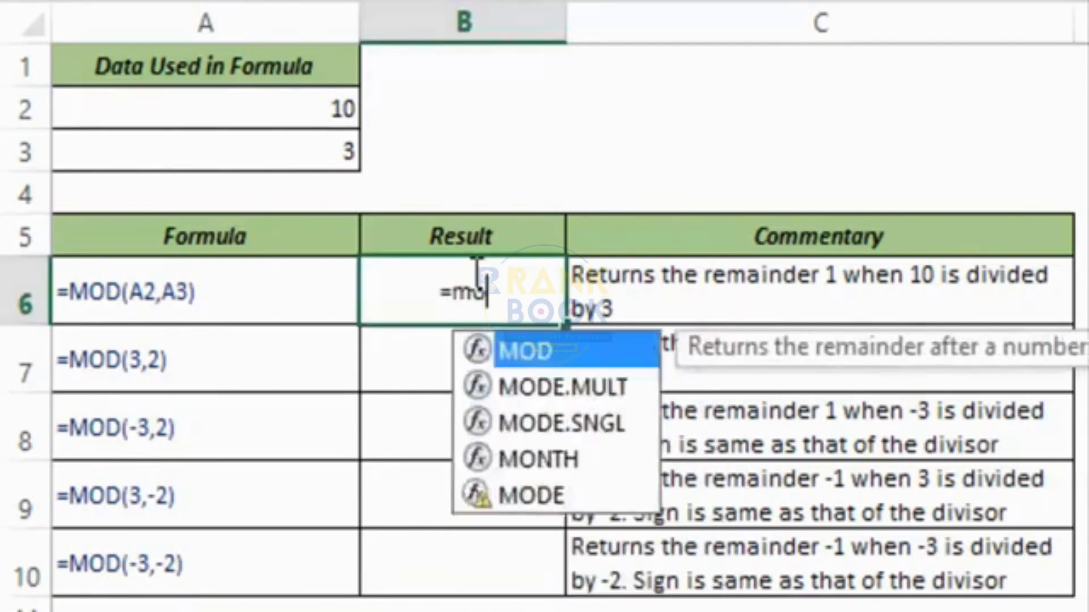
key(Tab)
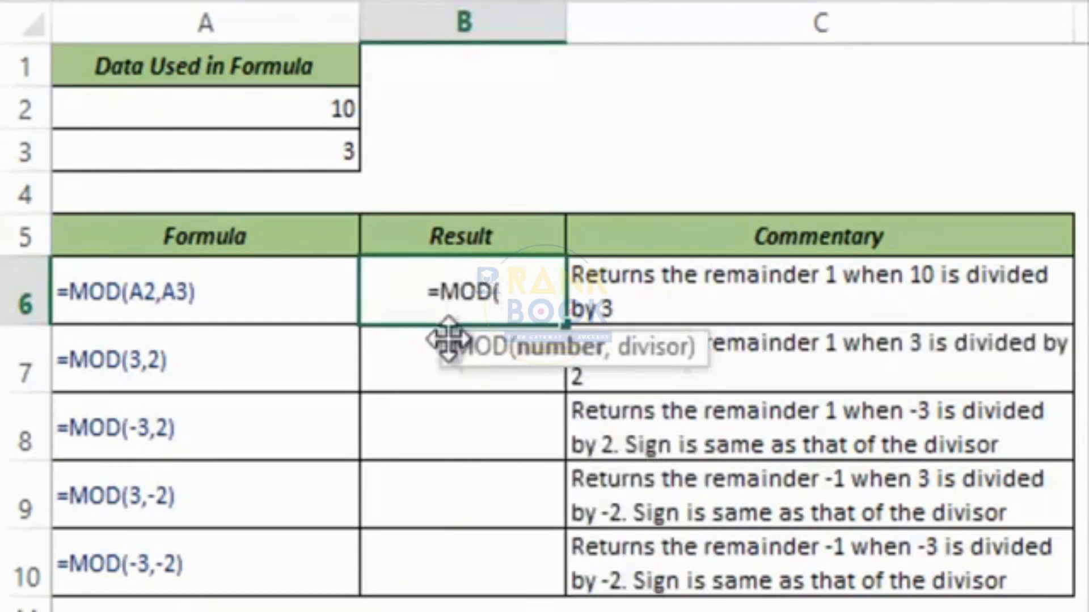
drag(450, 365, 356, 367)
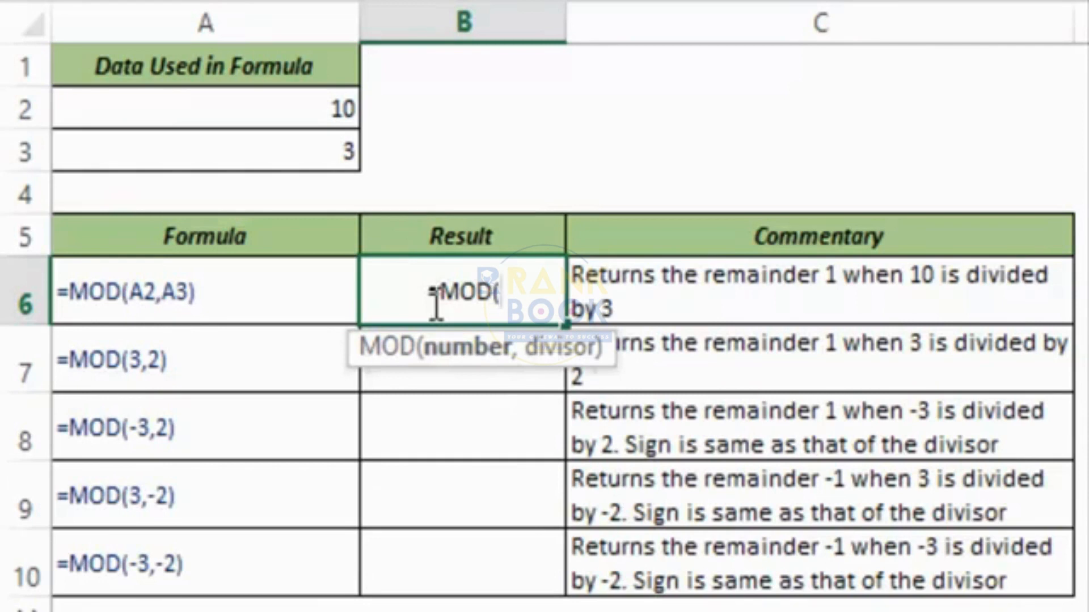
click(306, 111)
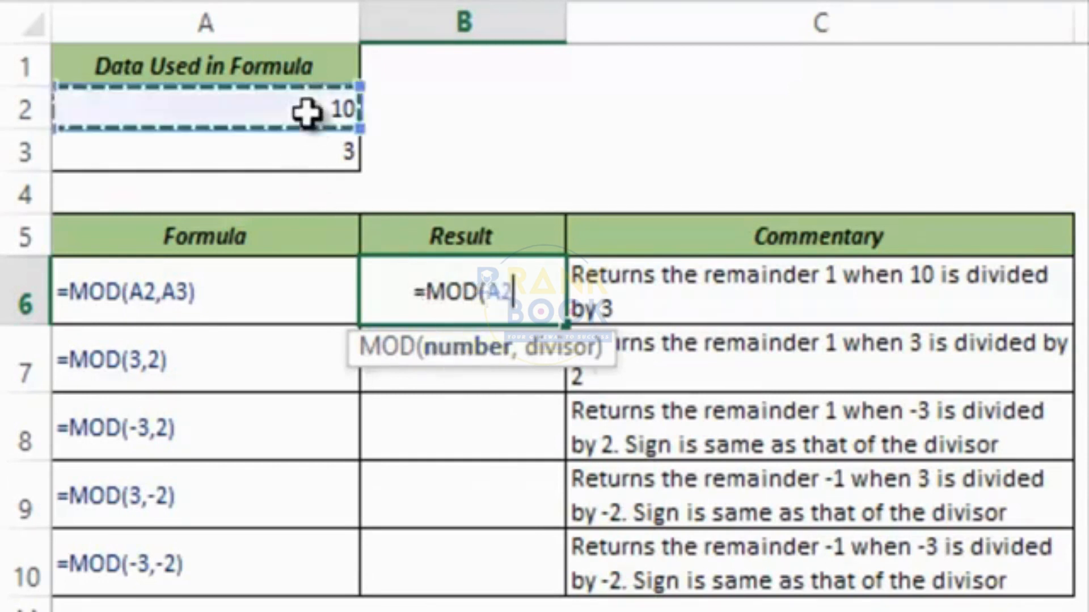
text(,)
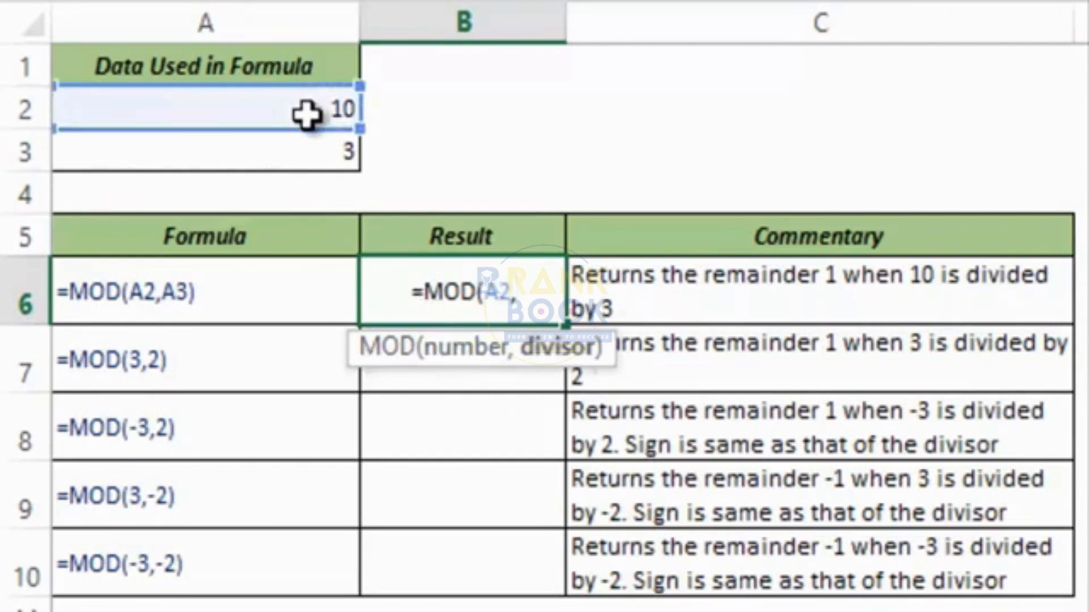
click(306, 158)
text())
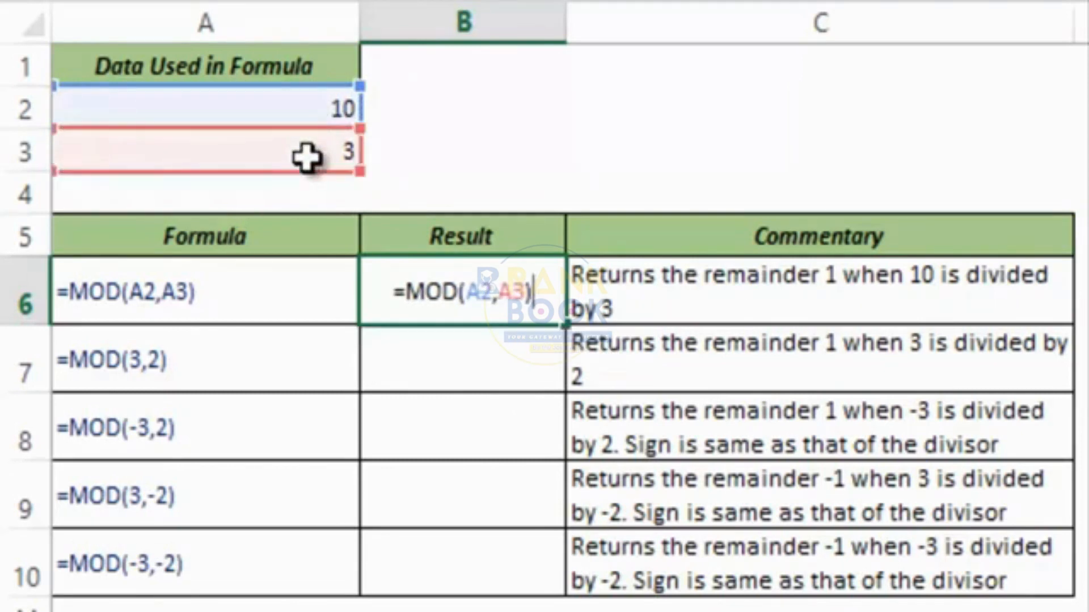
key(Return)
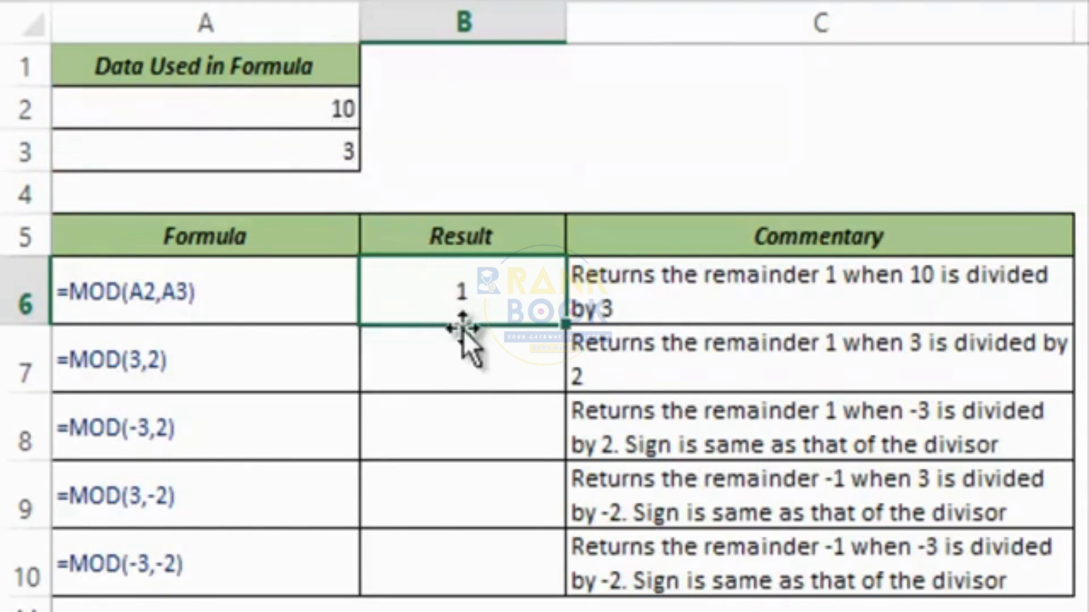
Enter =MOD(3,2) in B7.
click(464, 356)
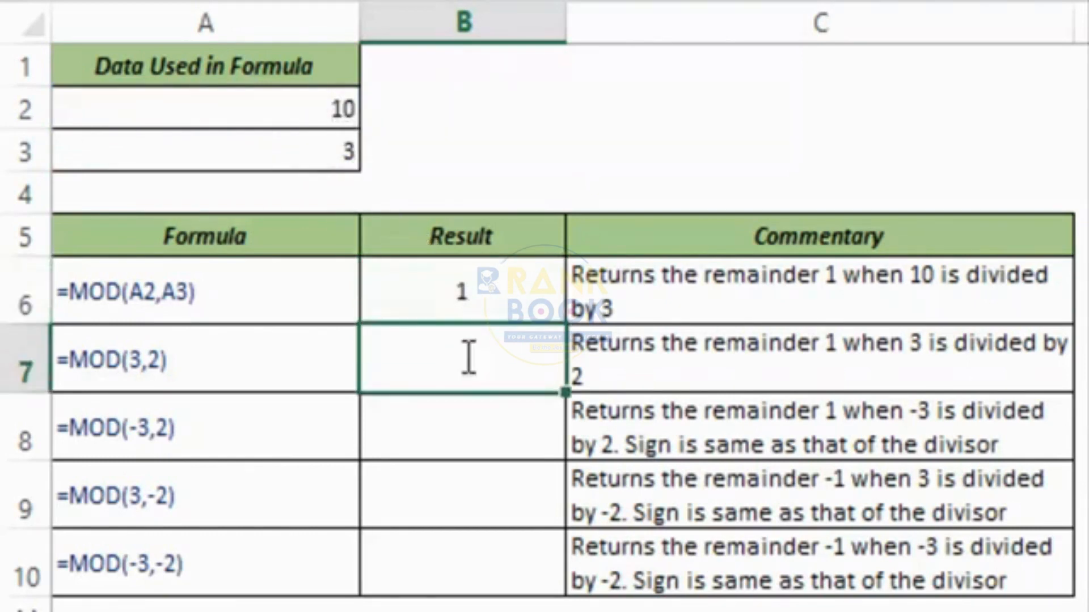
text(=MOD()
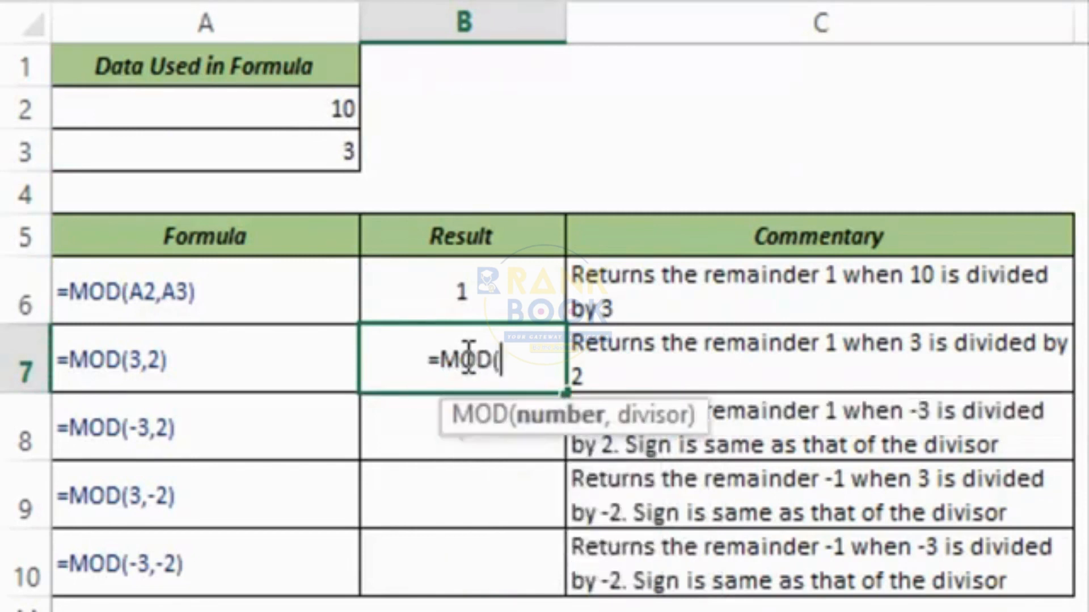
text(3,)
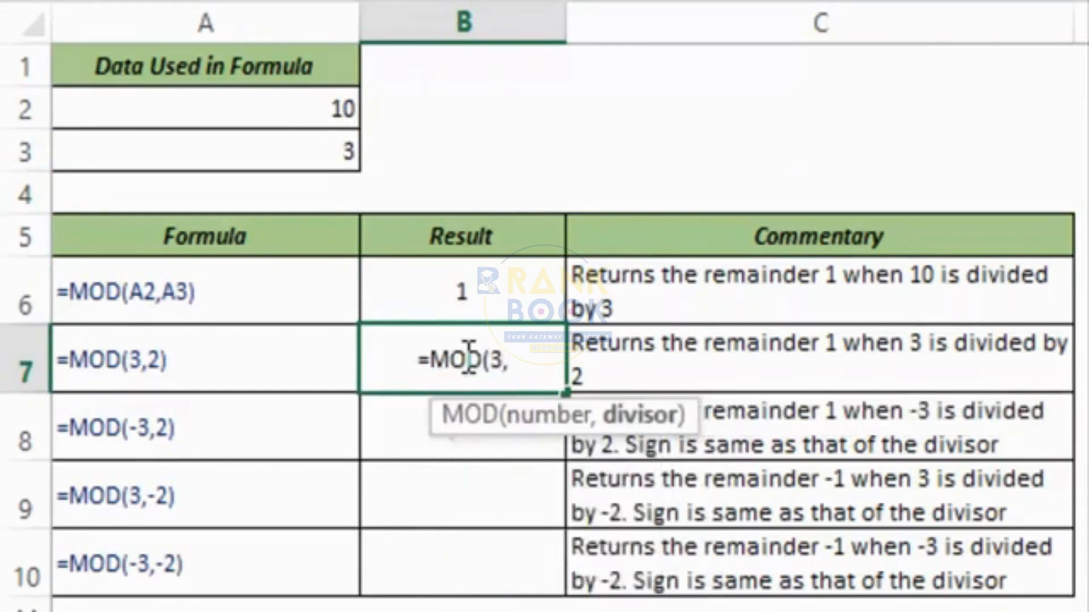
text(2))
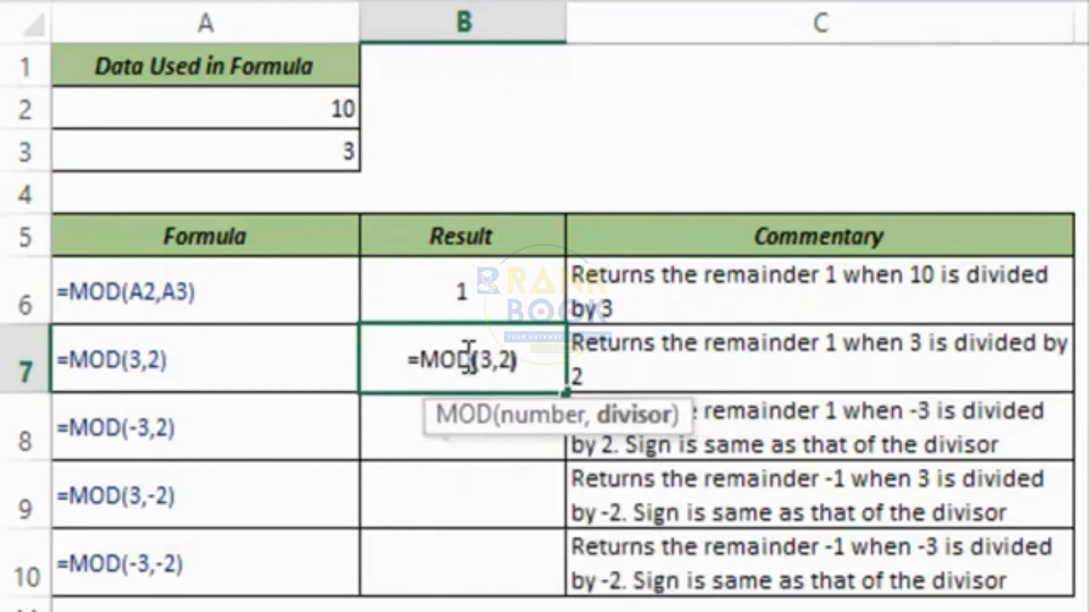
key(Escape)
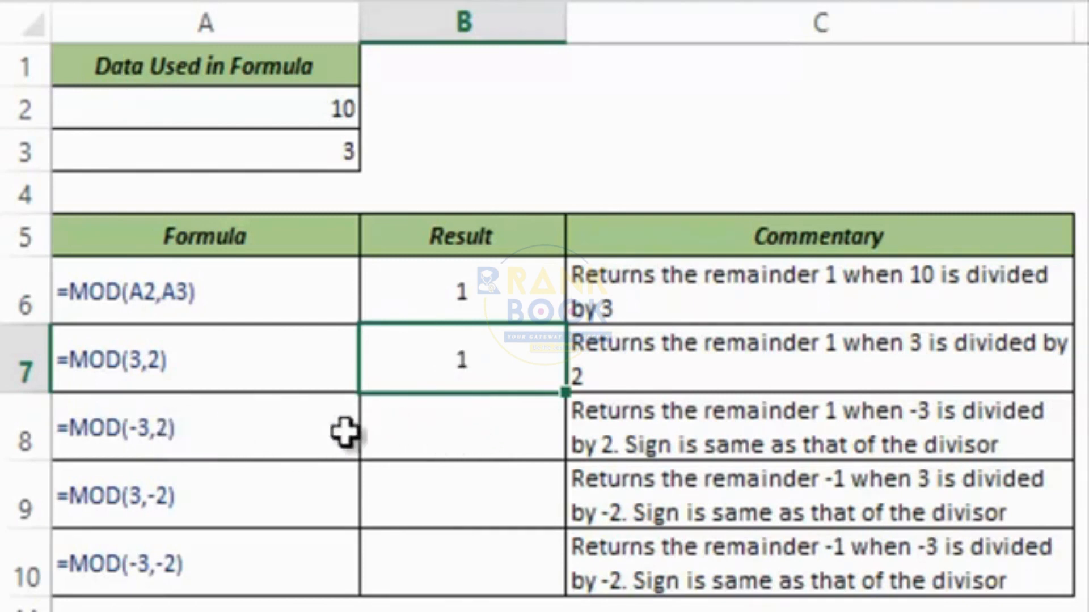
Enter =MOD(-3,2) in B8, giving 1.
click(409, 435)
text(=Mo)
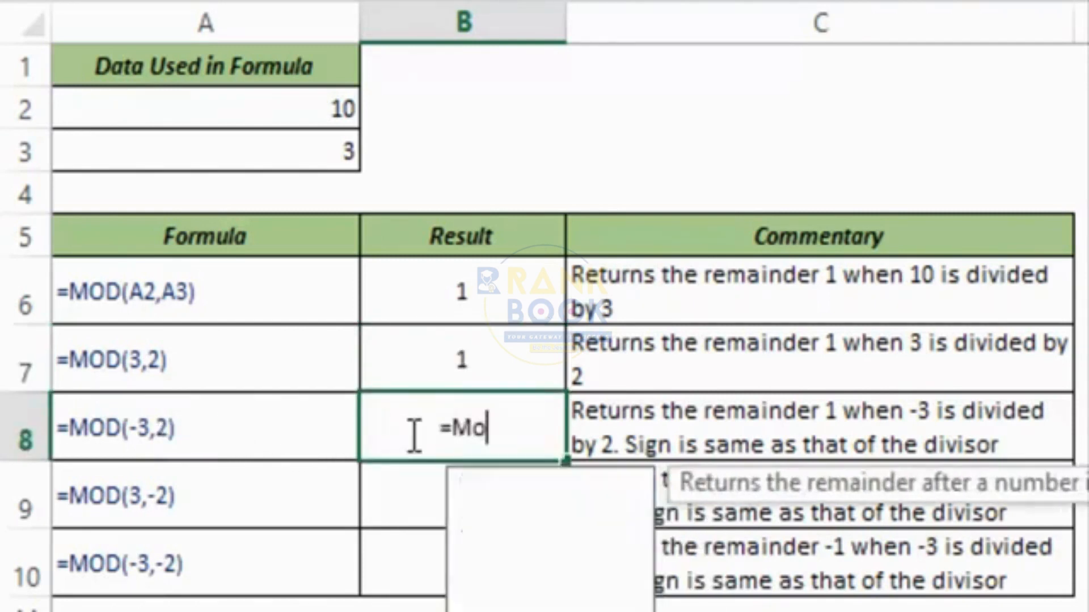
key(Tab)
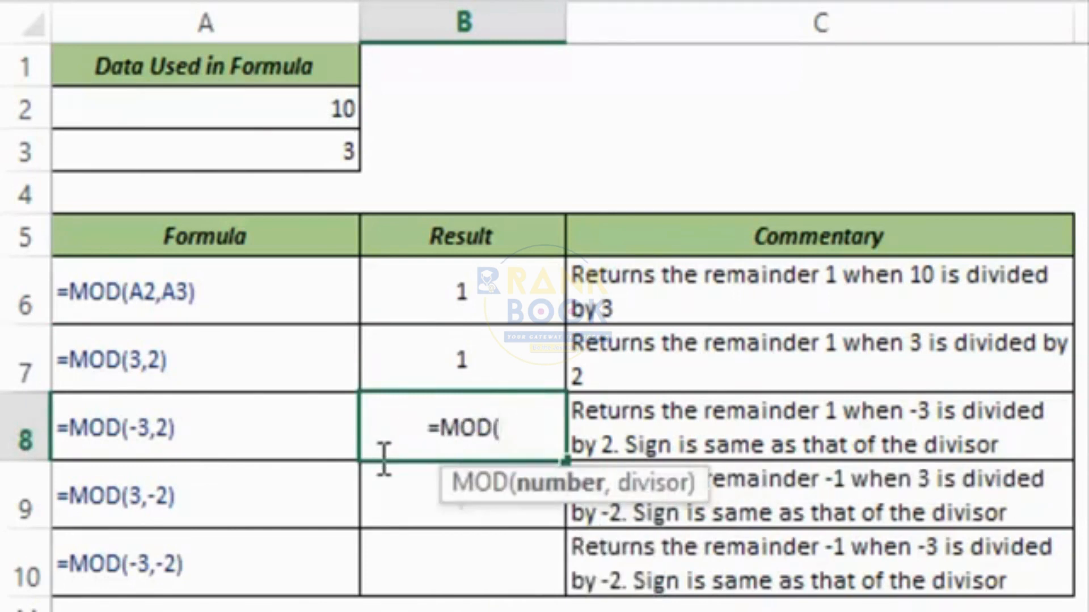
text(-3,)
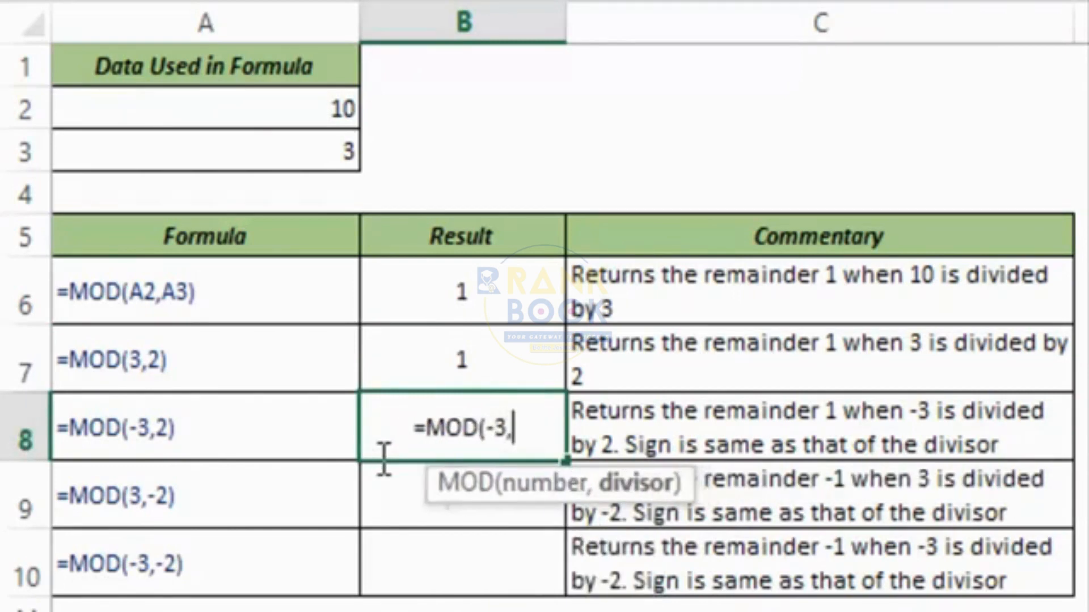
text(2)
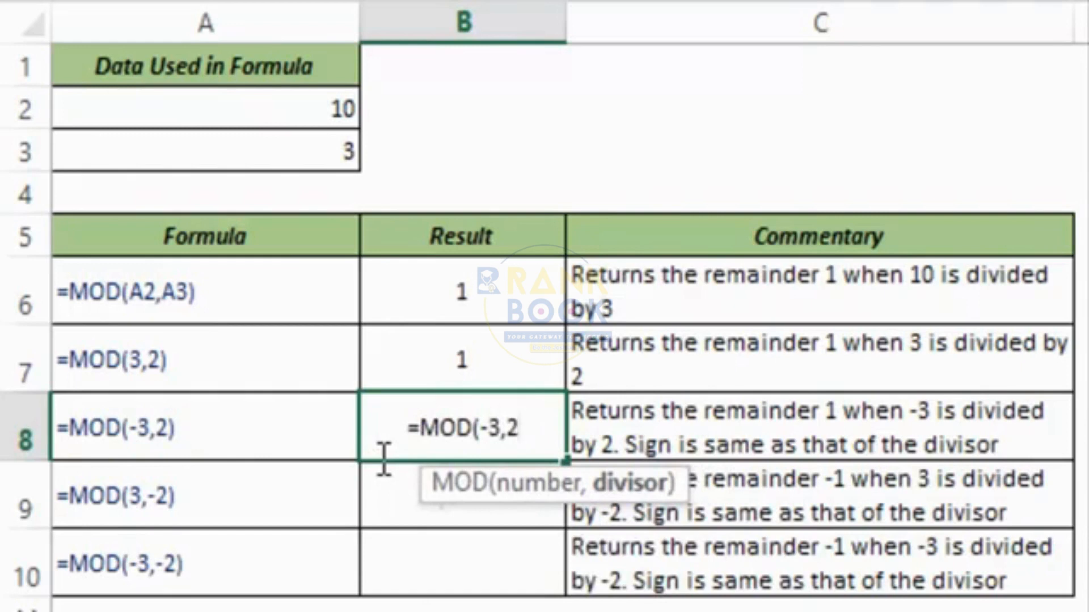
text())
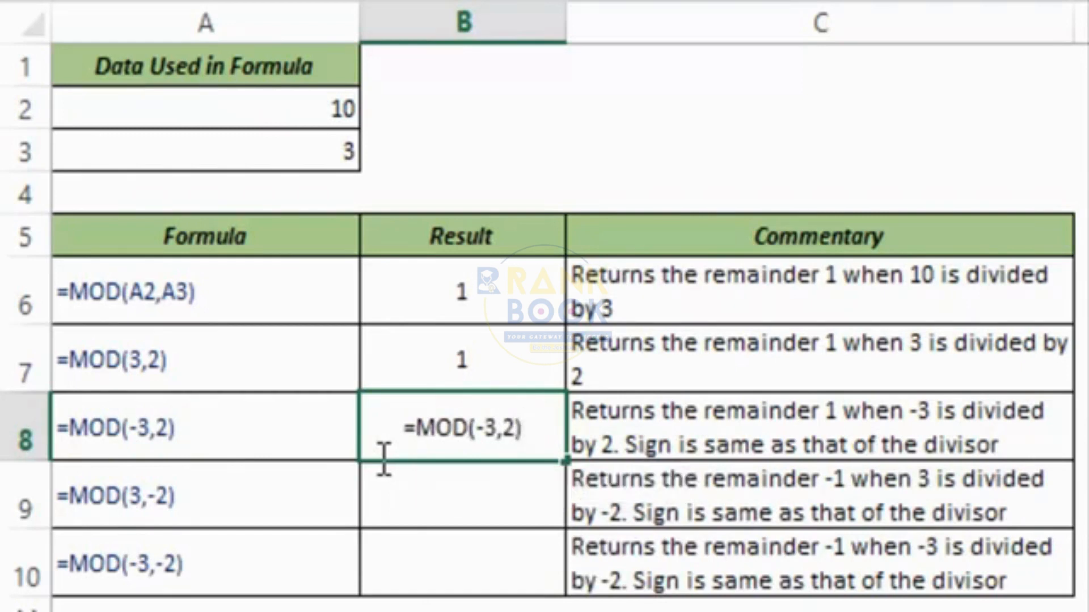
key(ctrl+Return)
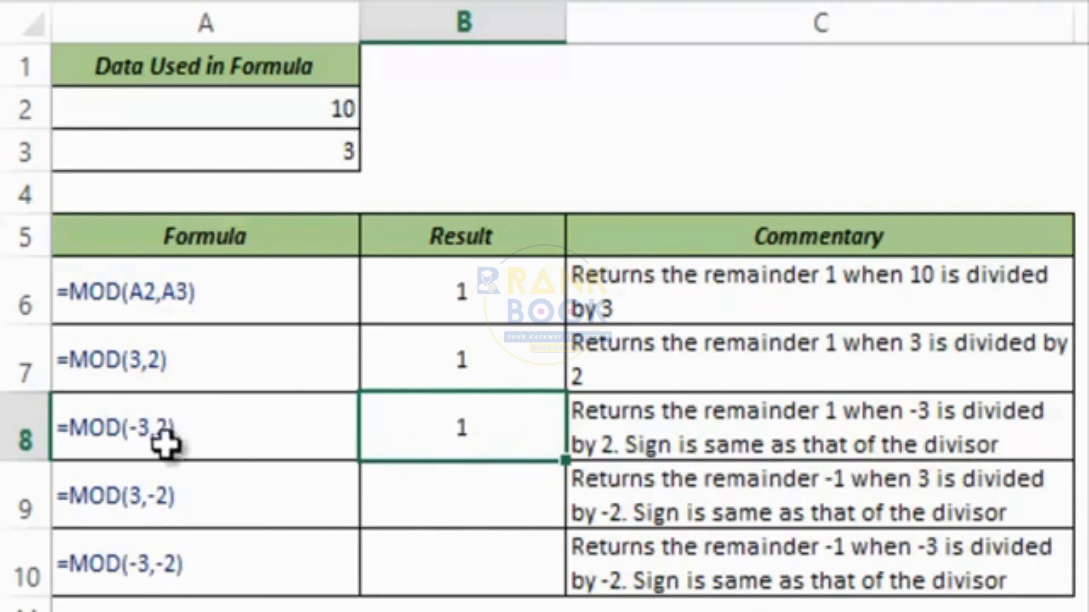
Enter =MOD(3,-2) in B9, giving -1.
click(400, 494)
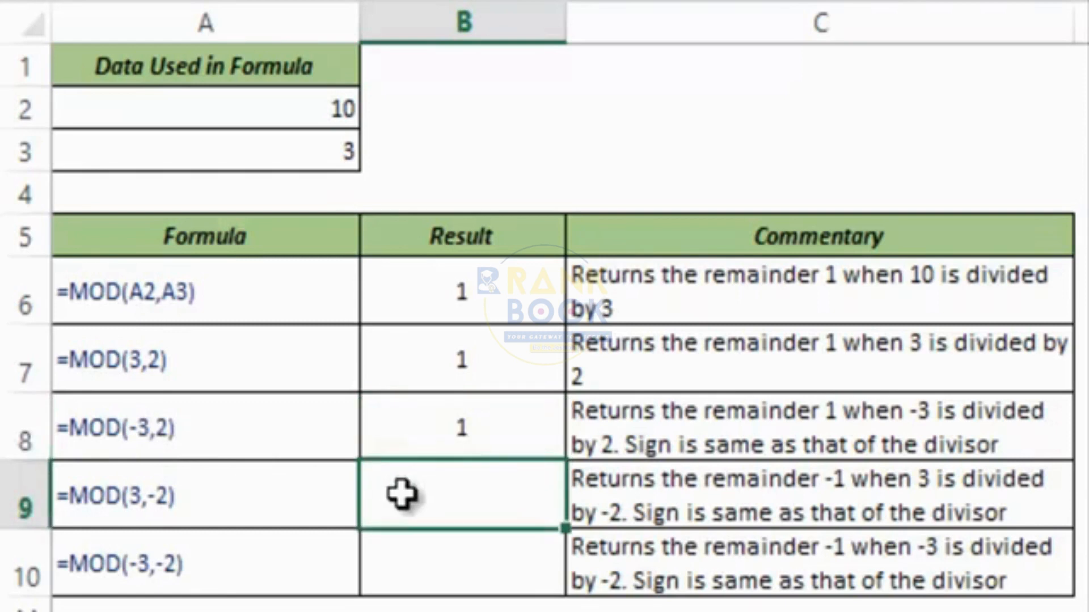
text(+mo)
key(Tab)
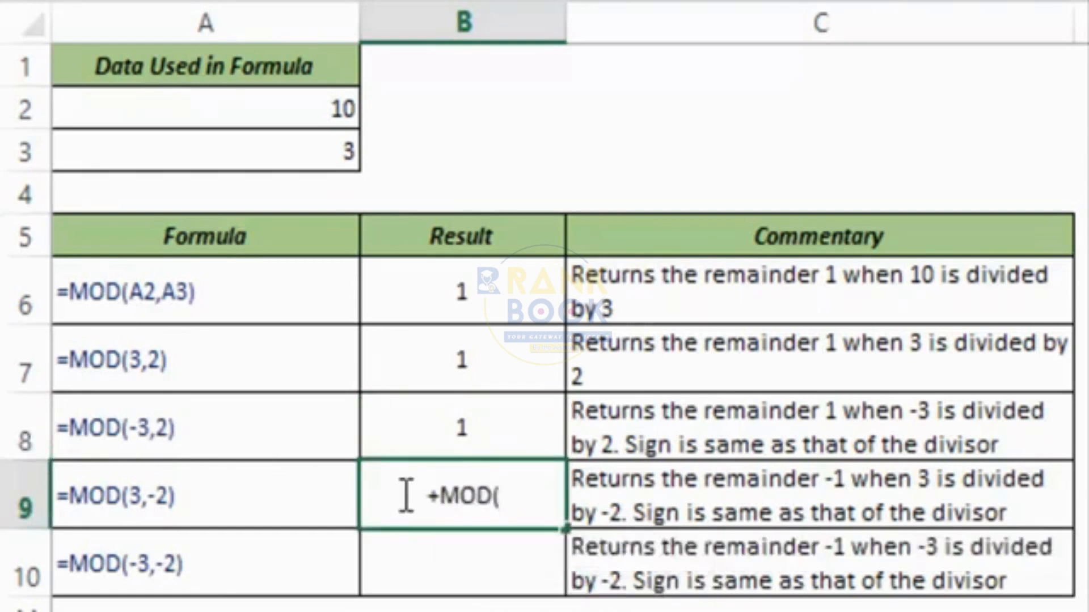
key(BackSpace)
key(BackSpace)
key(BackSpace)
key(BackSpace)
key(BackSpace)
text(=Mod)
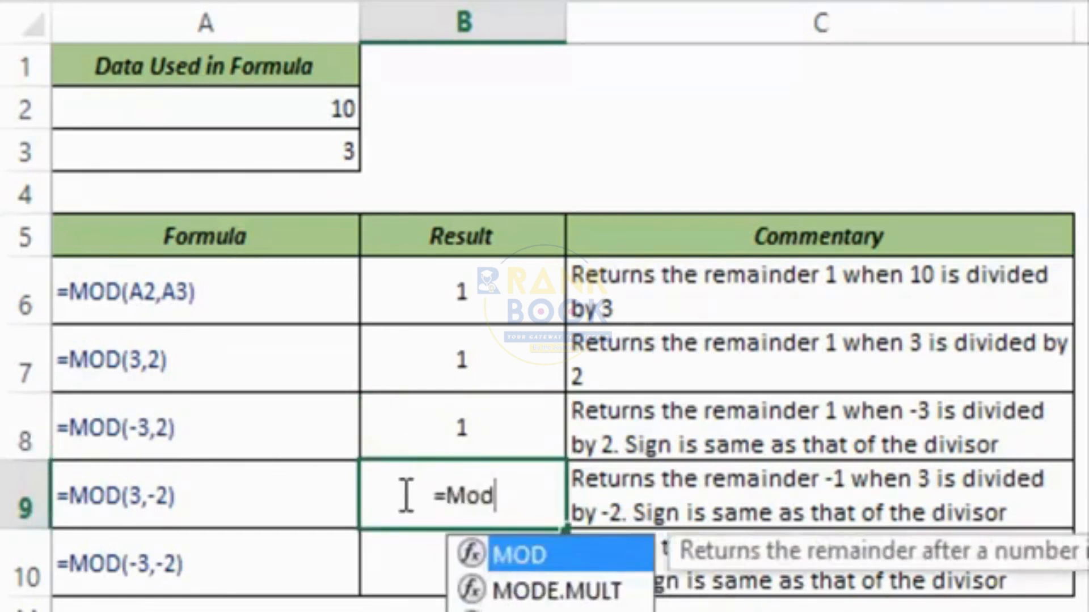
key(Tab)
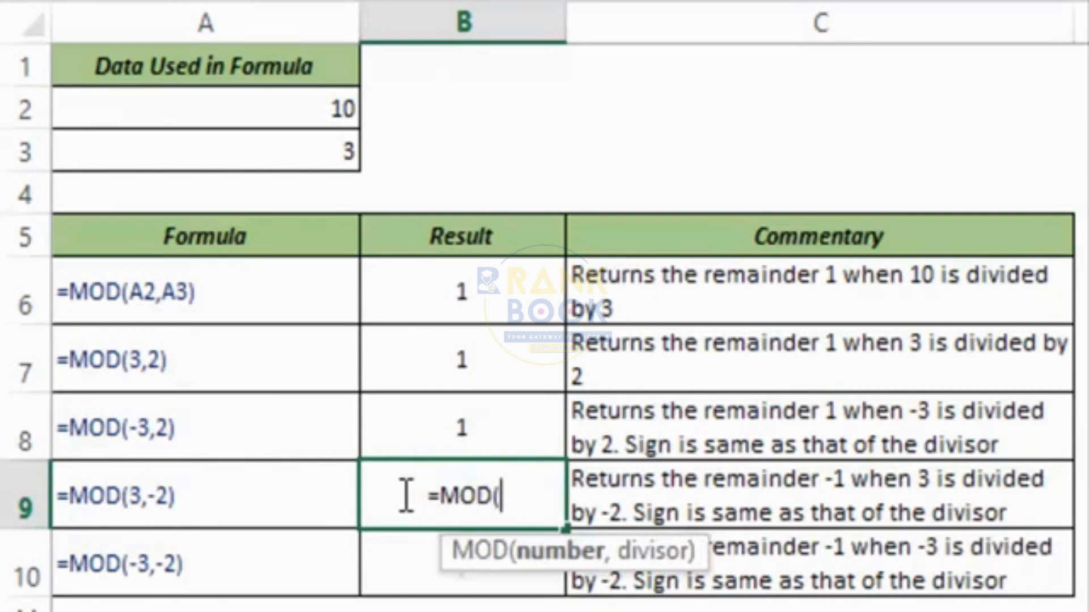
text(3,)
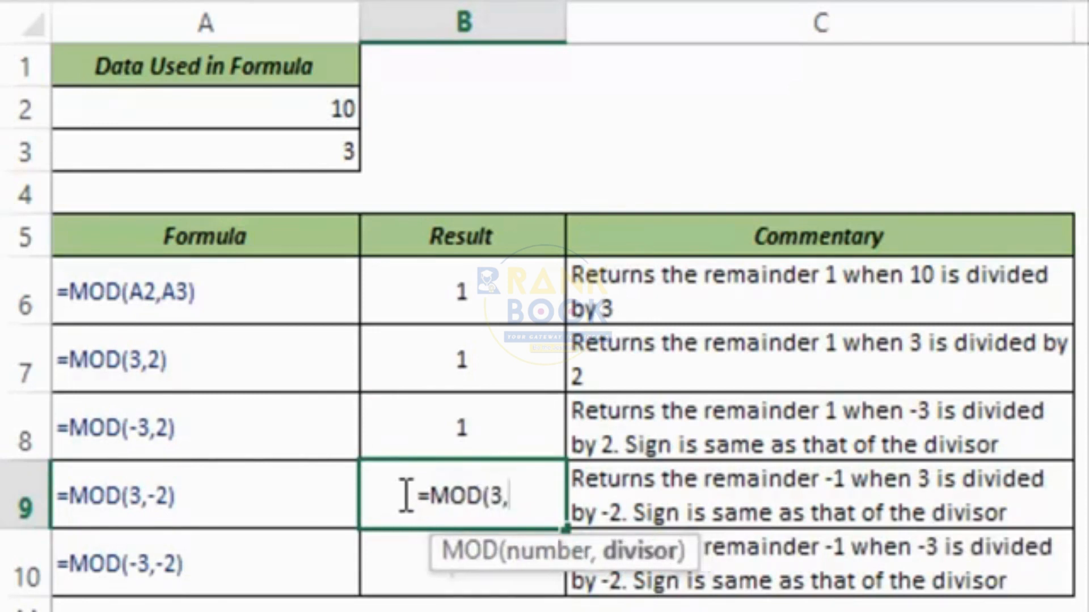
text(-2))
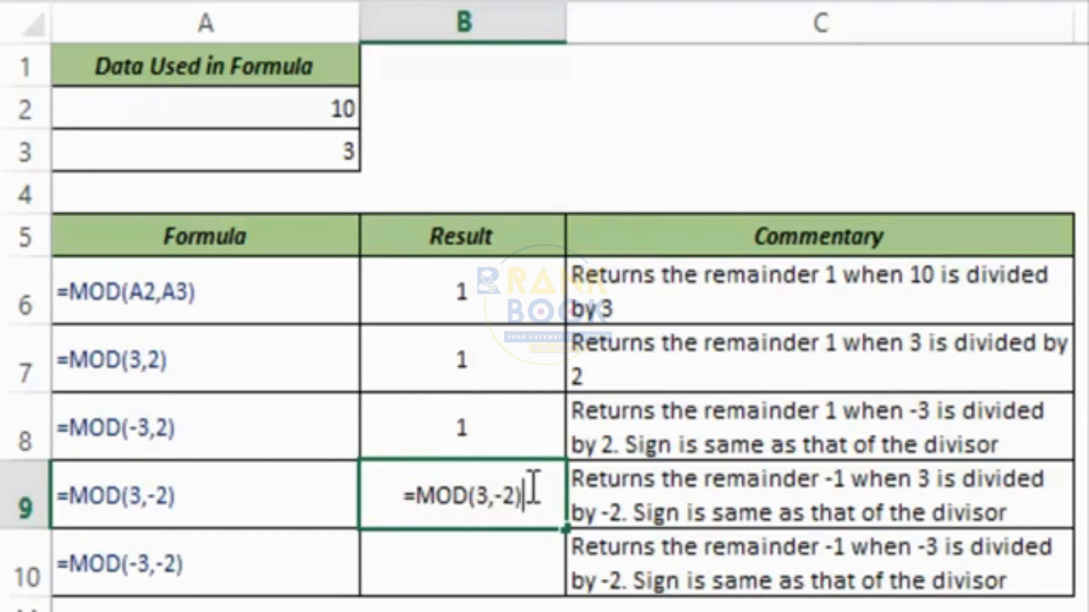
key(ctrl+Return)
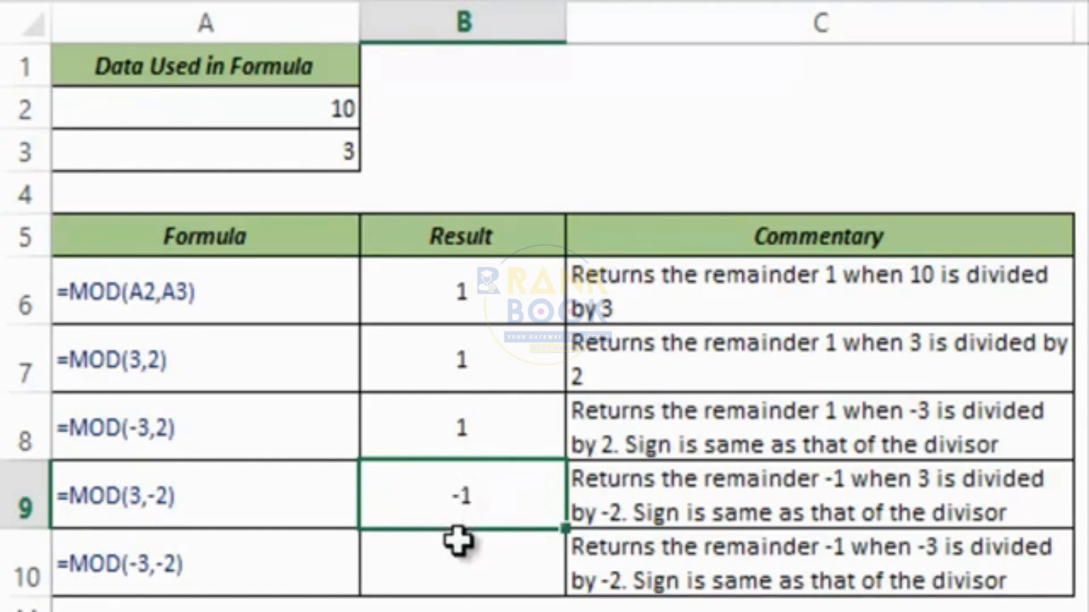
Enter =MOD(-3,-2) in B10.
click(457, 569)
text(=Mo)
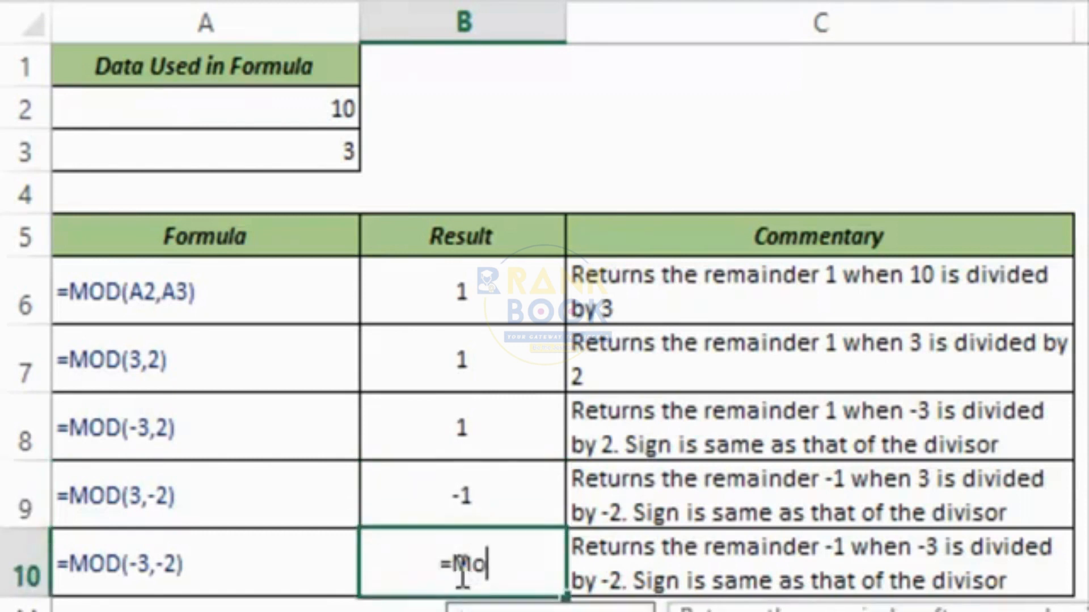
key(Tab)
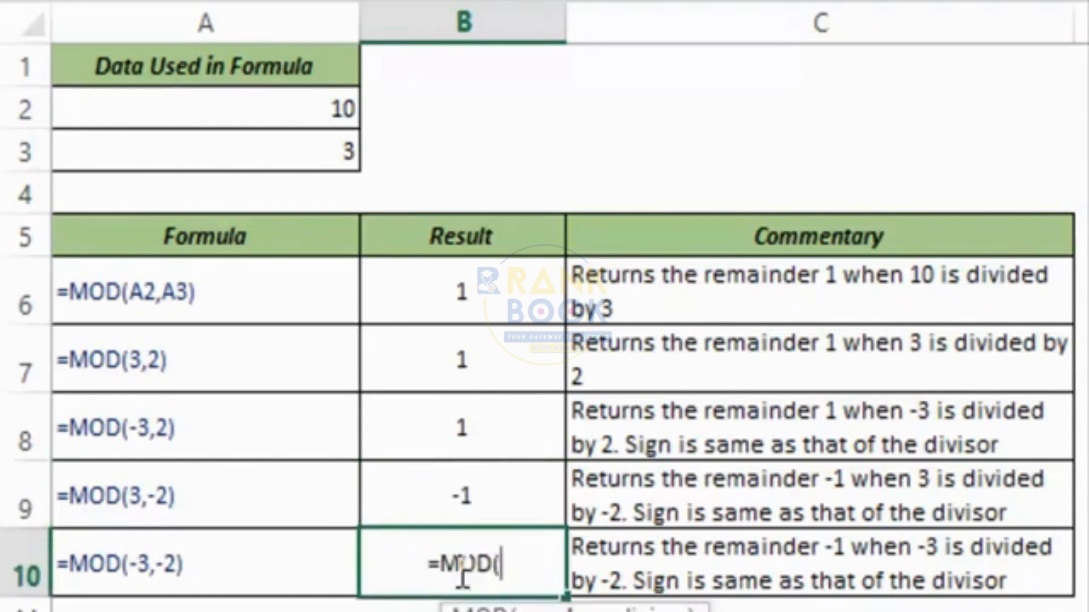
text(-3,-2))
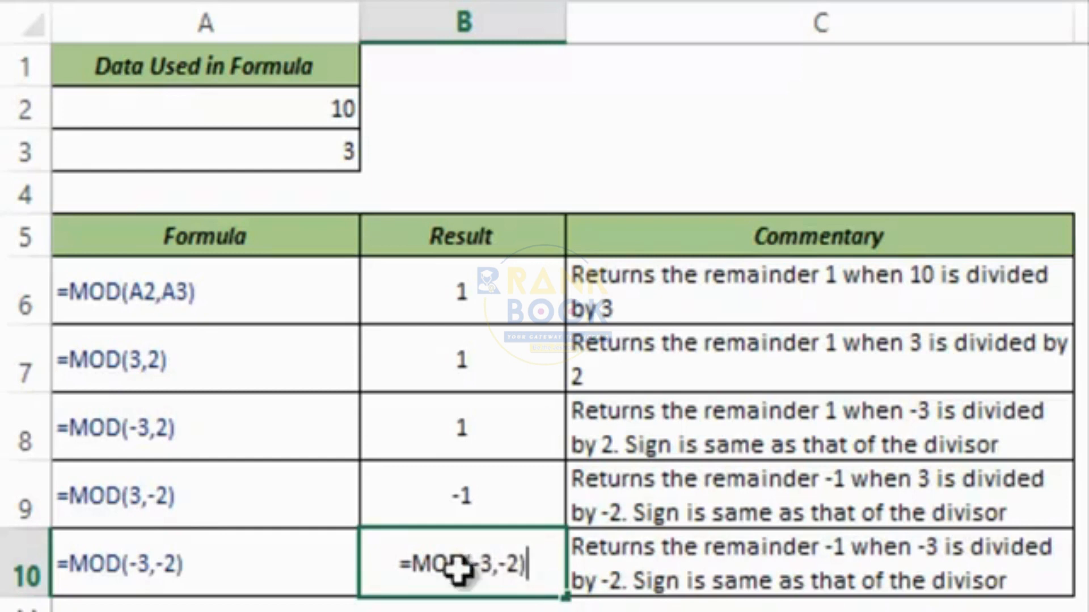
key(ctrl+Return)
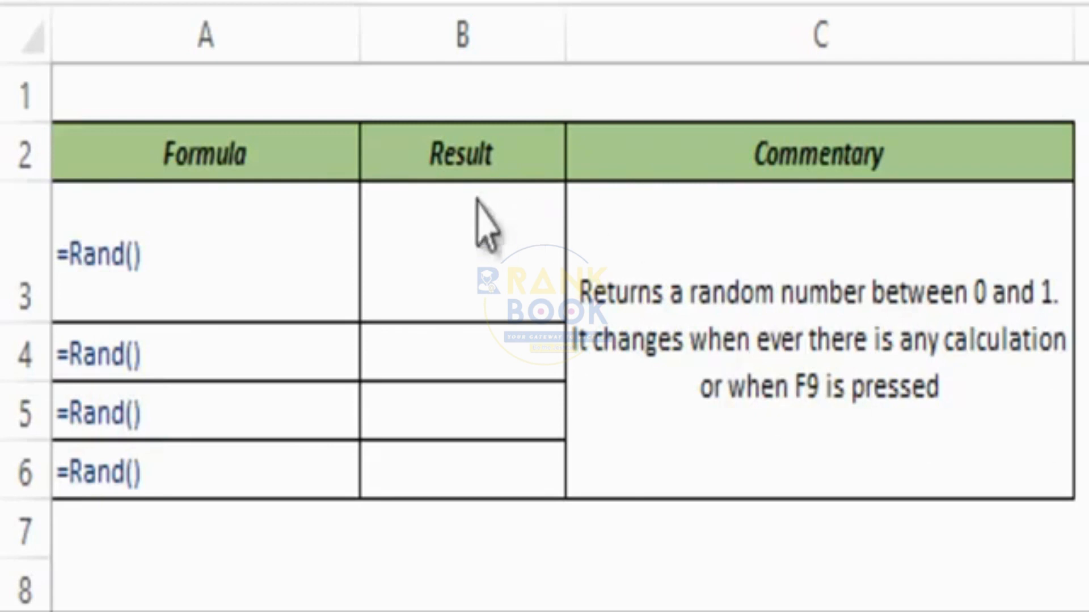
Enter =RAND() in B3 and select the Result cells B3:B6.
click(469, 251)
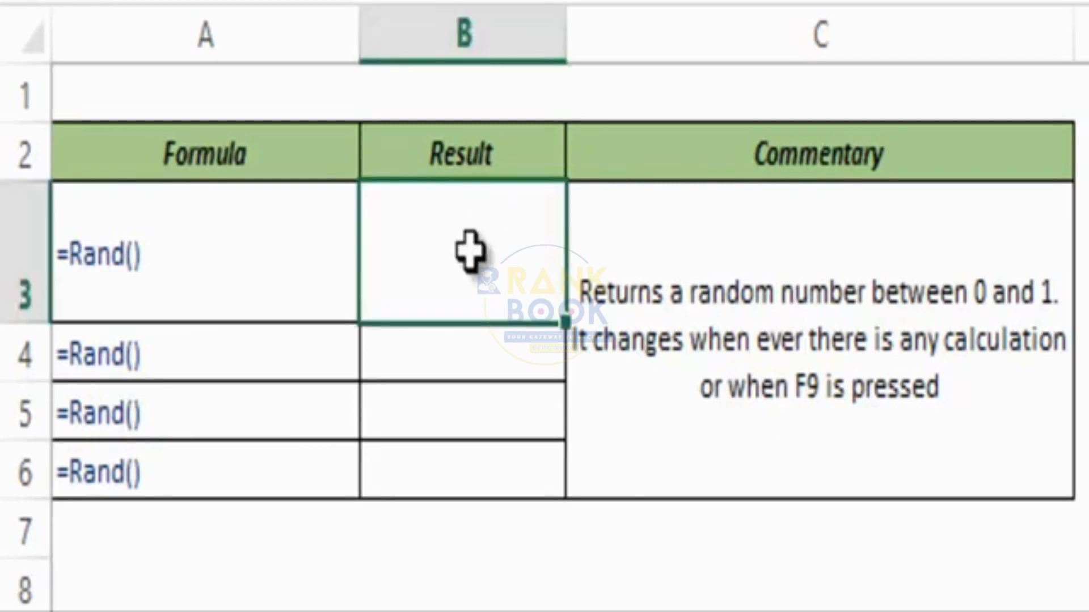
text(=)
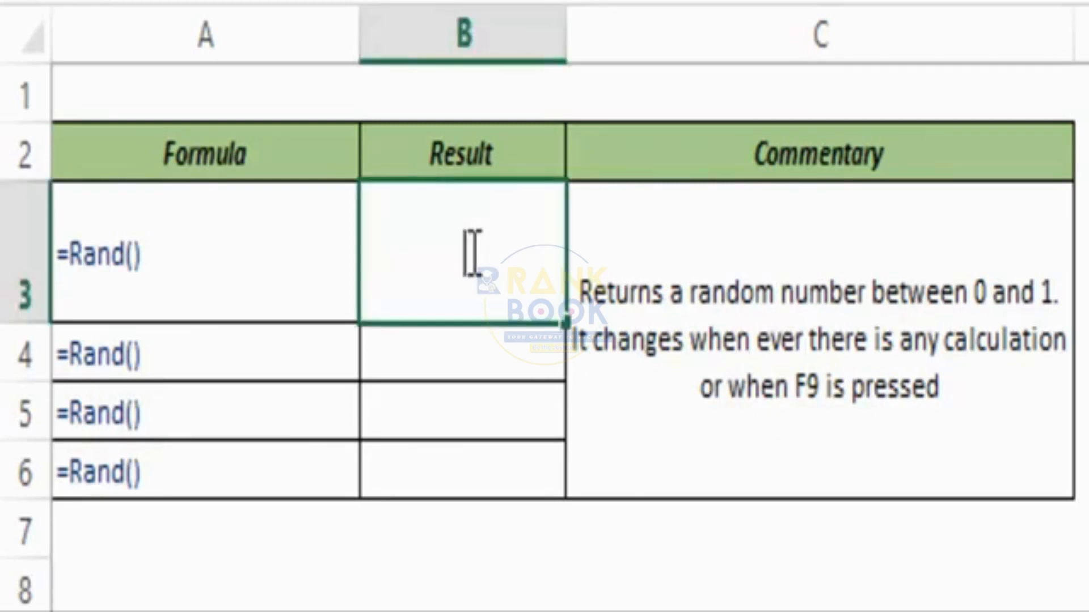
text(Ra)
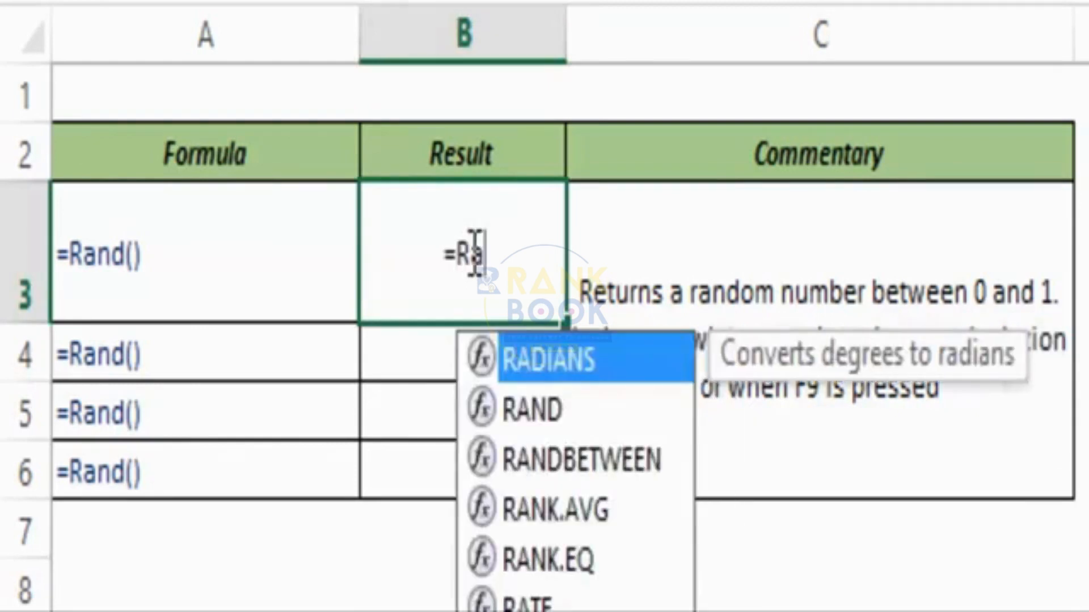
text(nd)
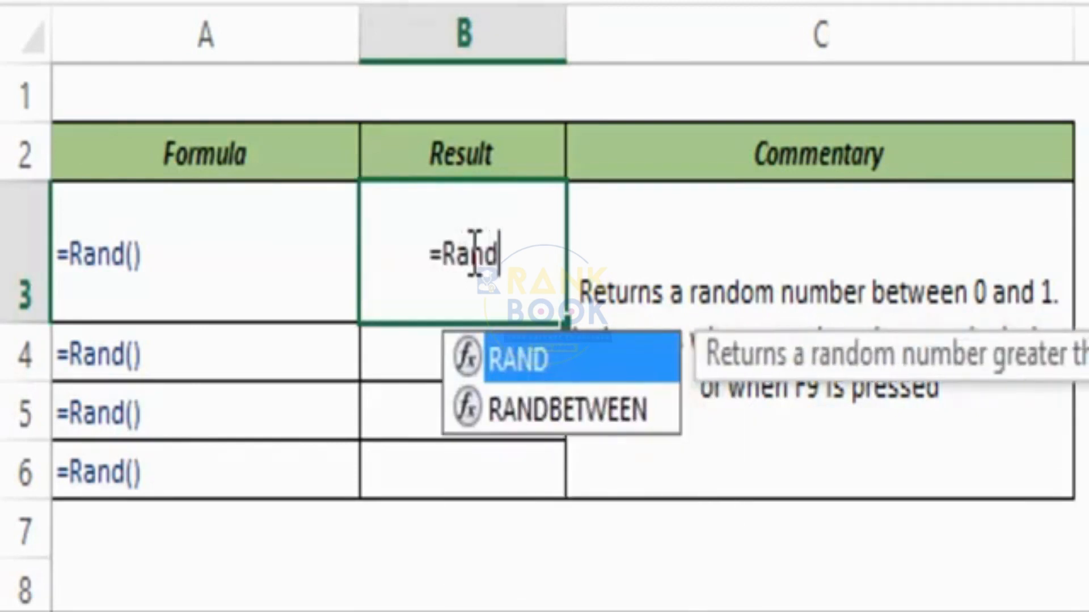
key(Tab)
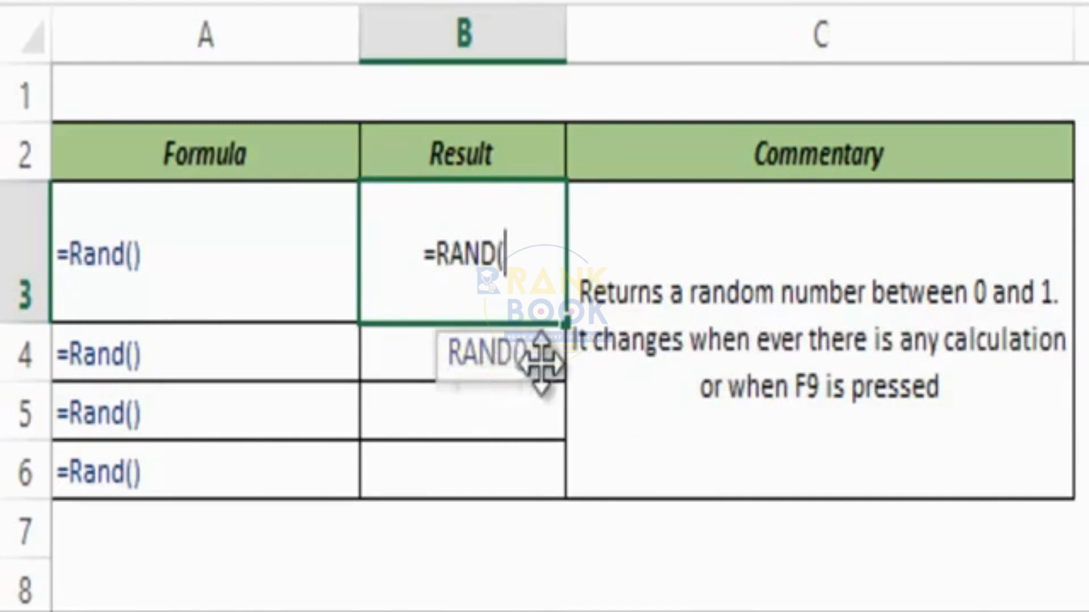
text())
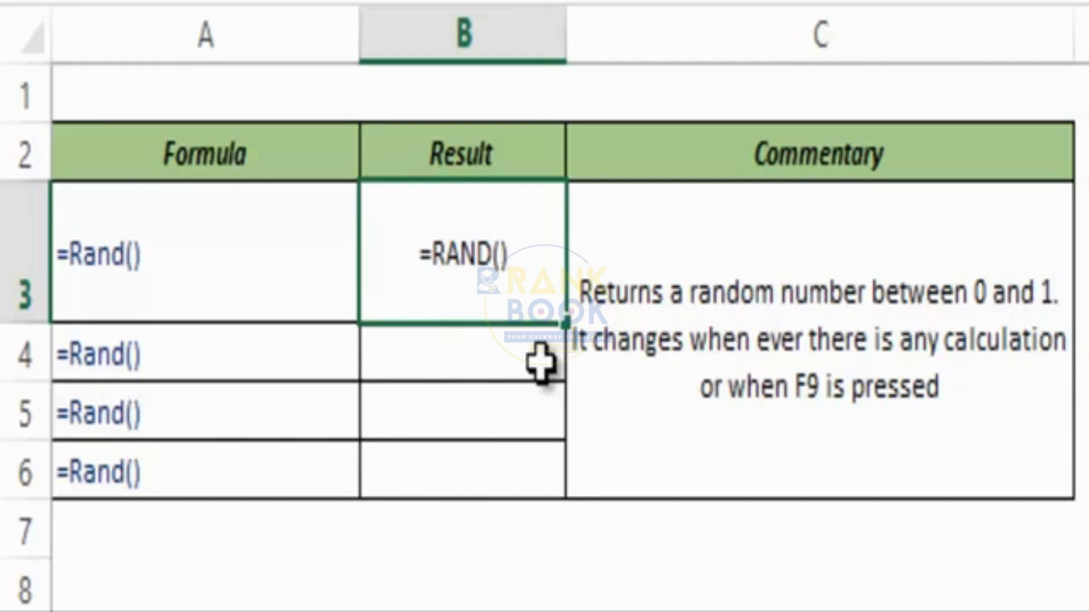
key(ctrl+Return)
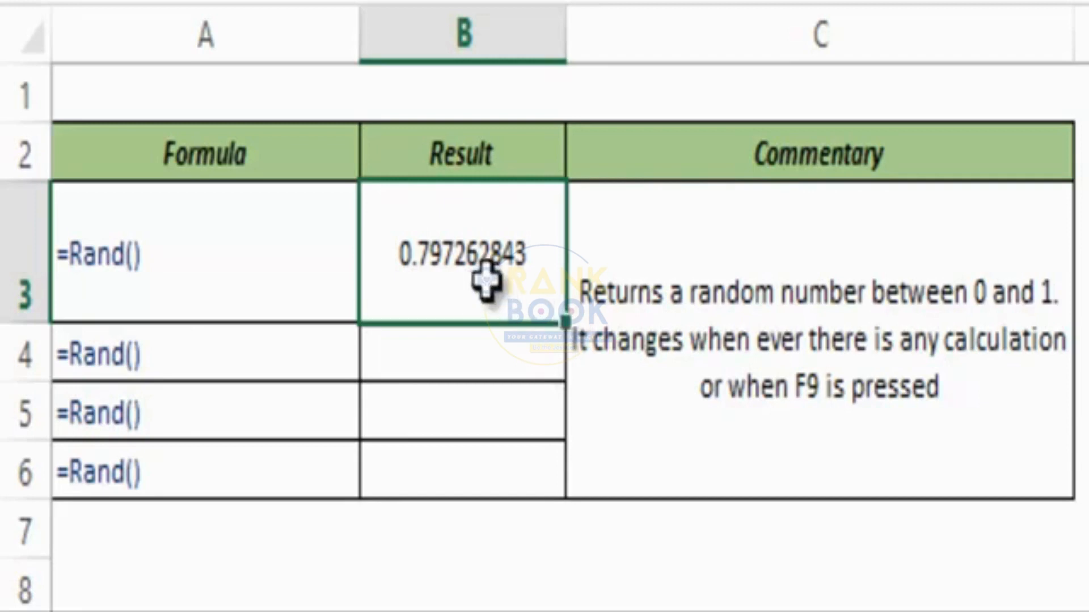
drag(483, 264, 474, 461)
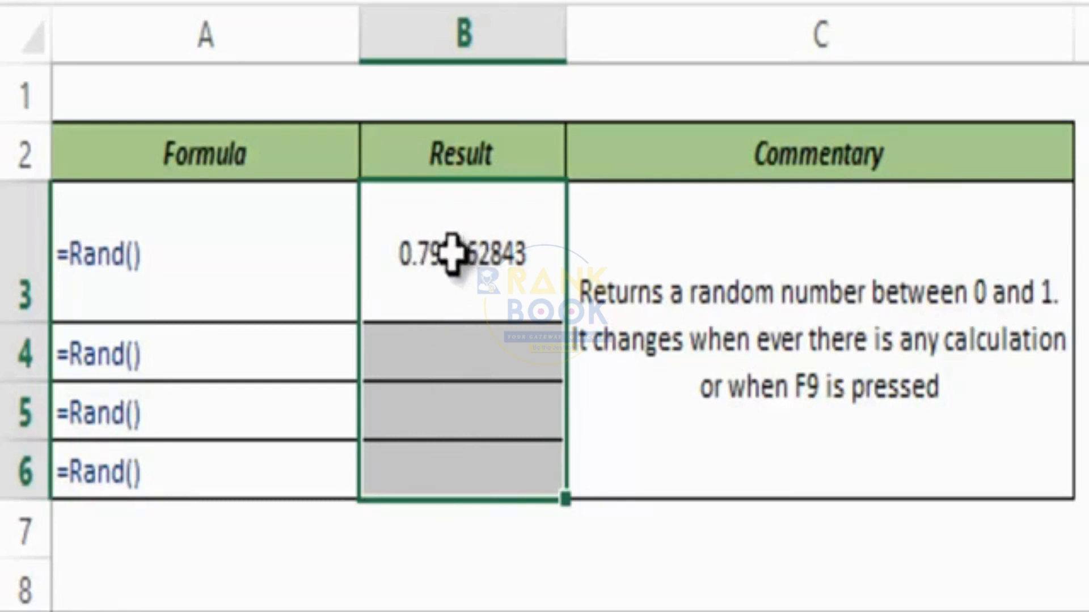
Fill all of B3:B6 with =RAND() at once using Ctrl+Enter.
text(=r)
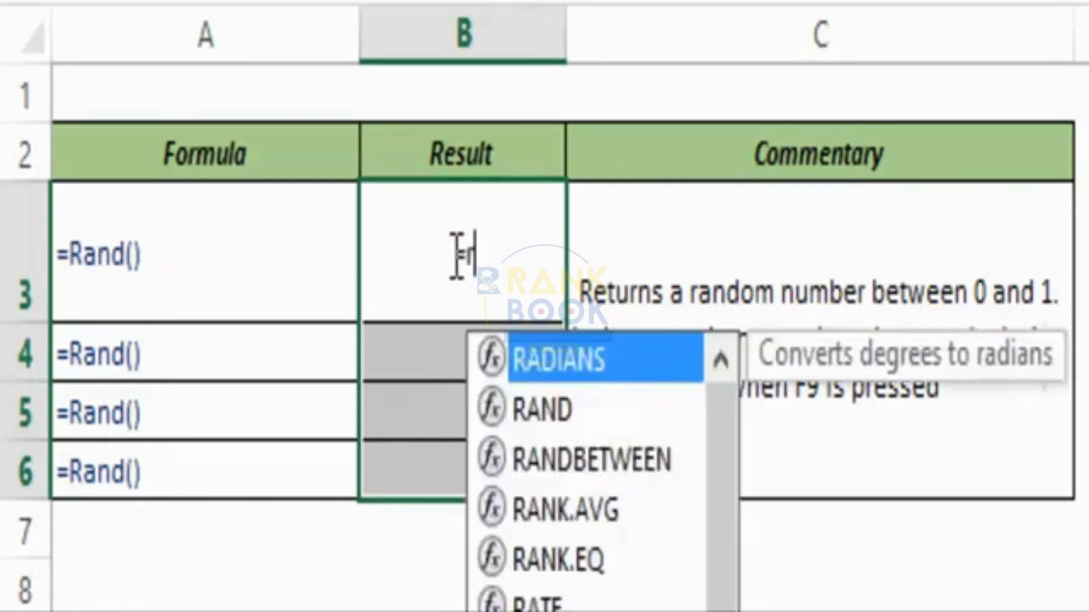
text(and)
key(Tab)
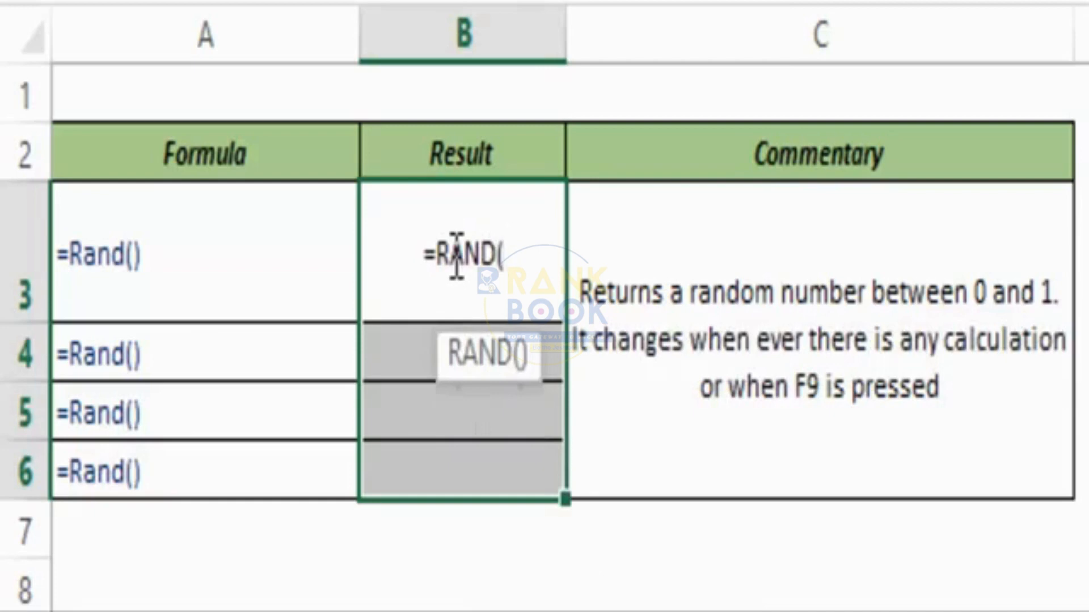
text())
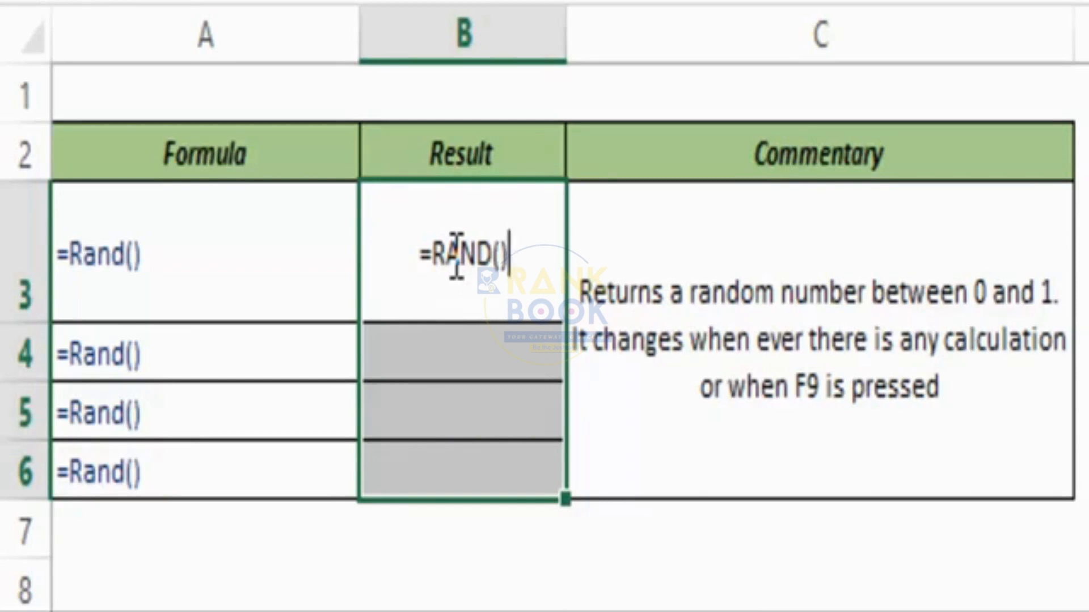
key(ctrl+Return)
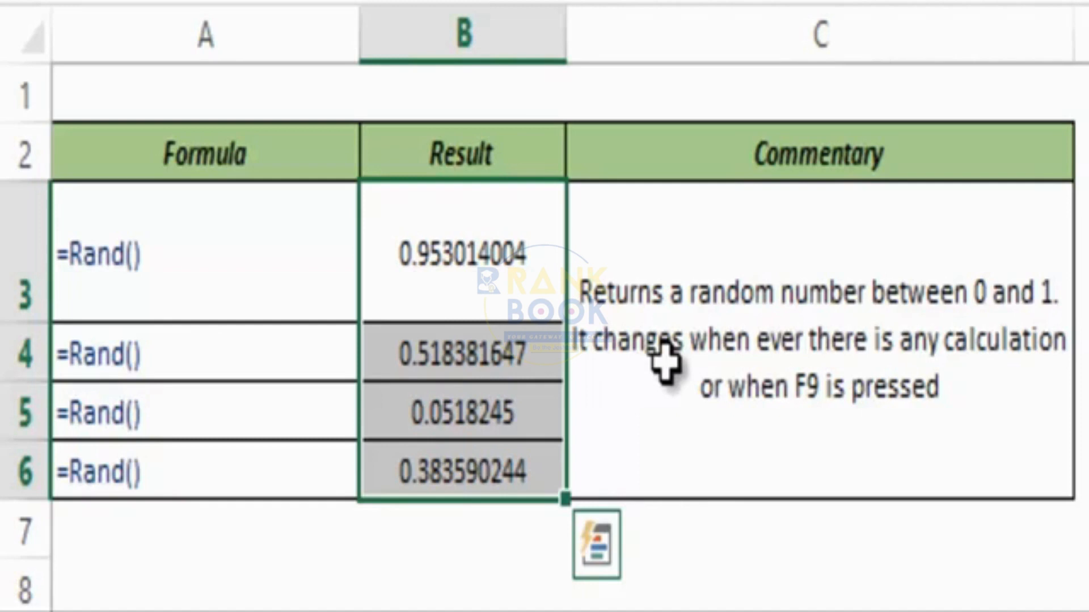
Recalculate twice with F9 so the four RAND cells get new random values.
key(F9)
key(F9)
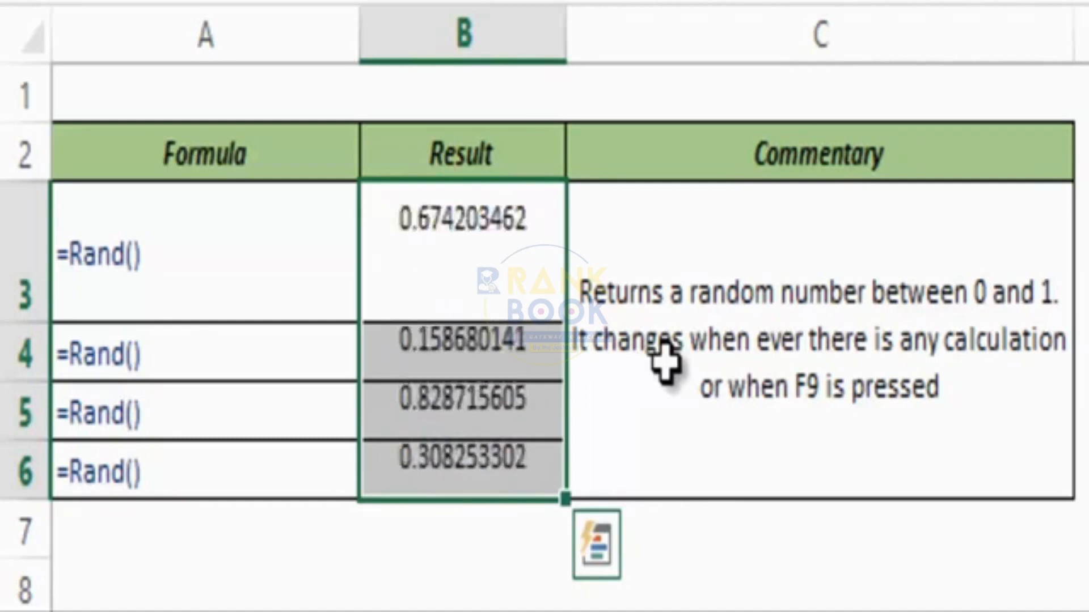
key(F9)
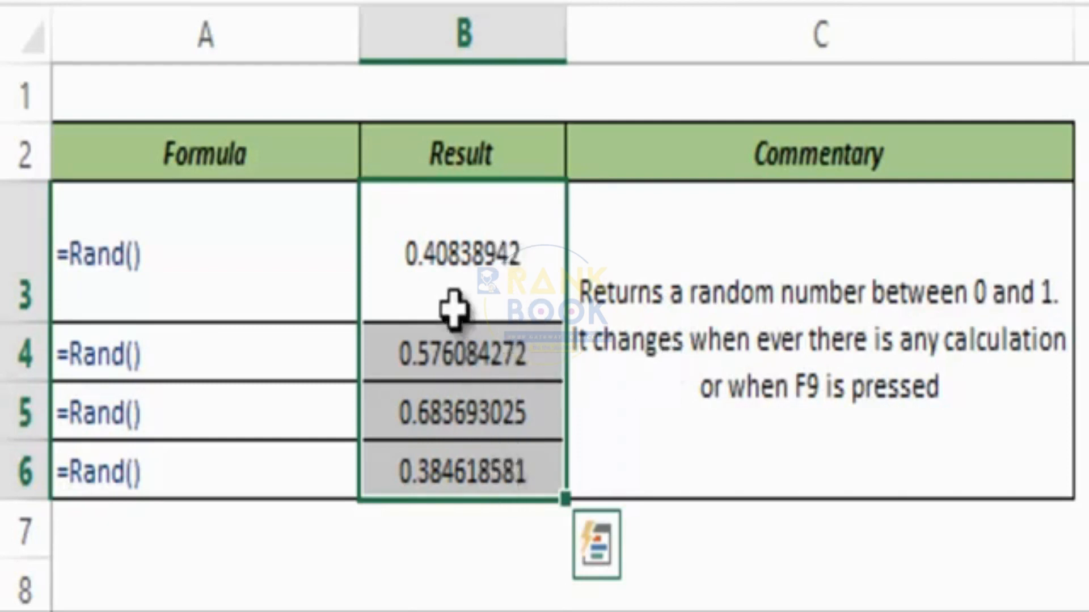
click(476, 254)
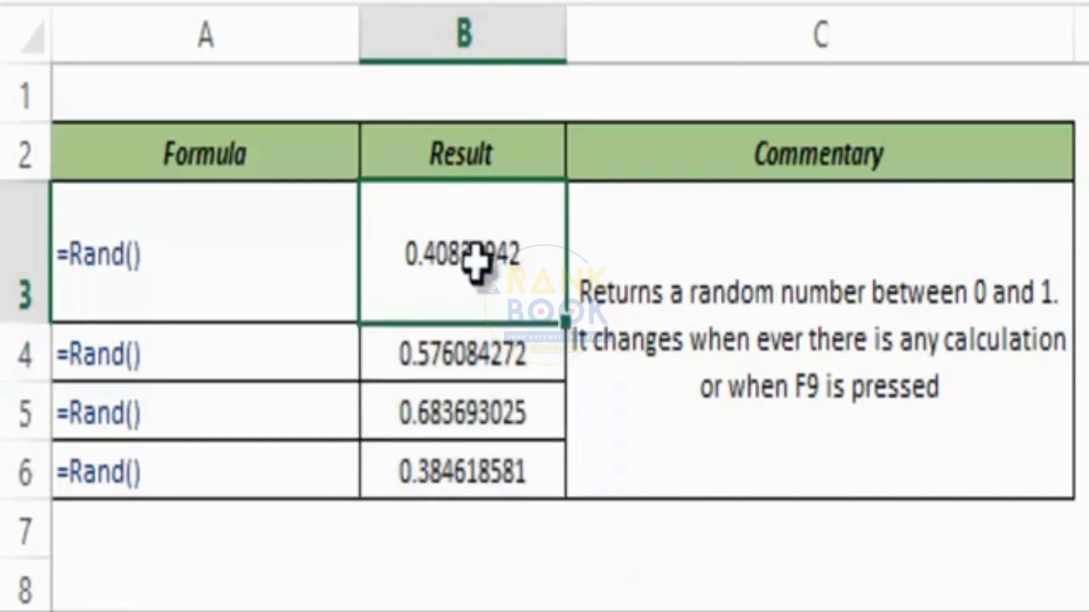
Convert B3's =RAND() formula into the fixed value 0.087150371 using F9.
double_click(519, 249)
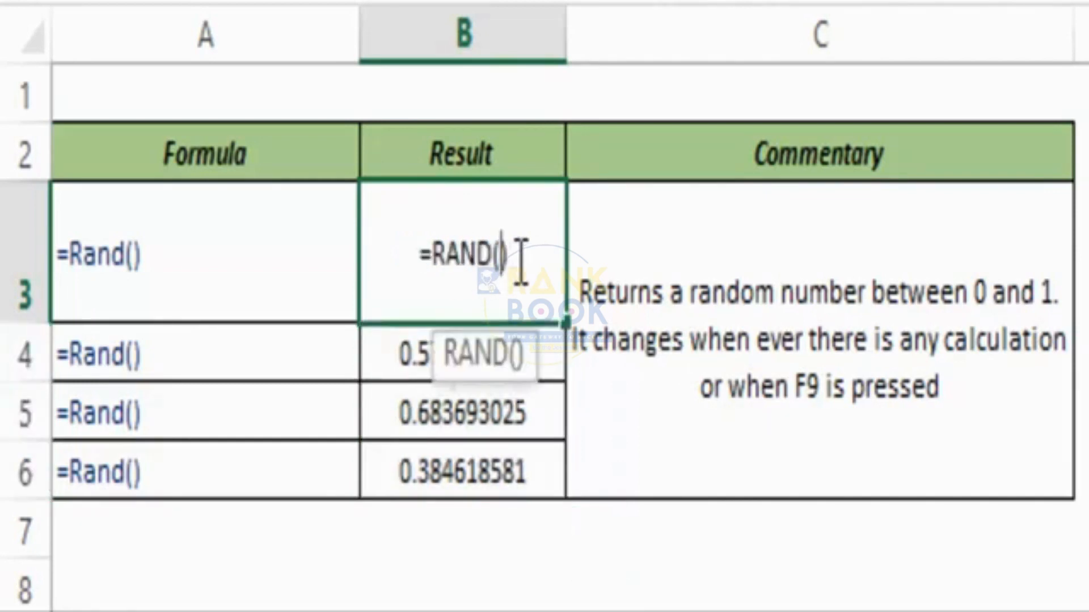
drag(519, 249, 412, 261)
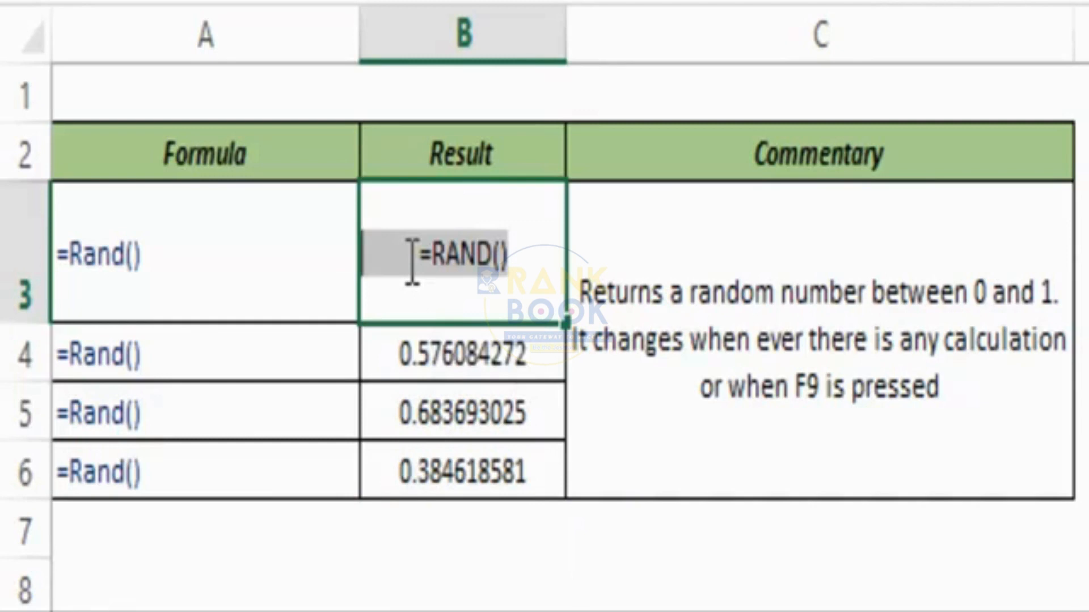
key(F9)
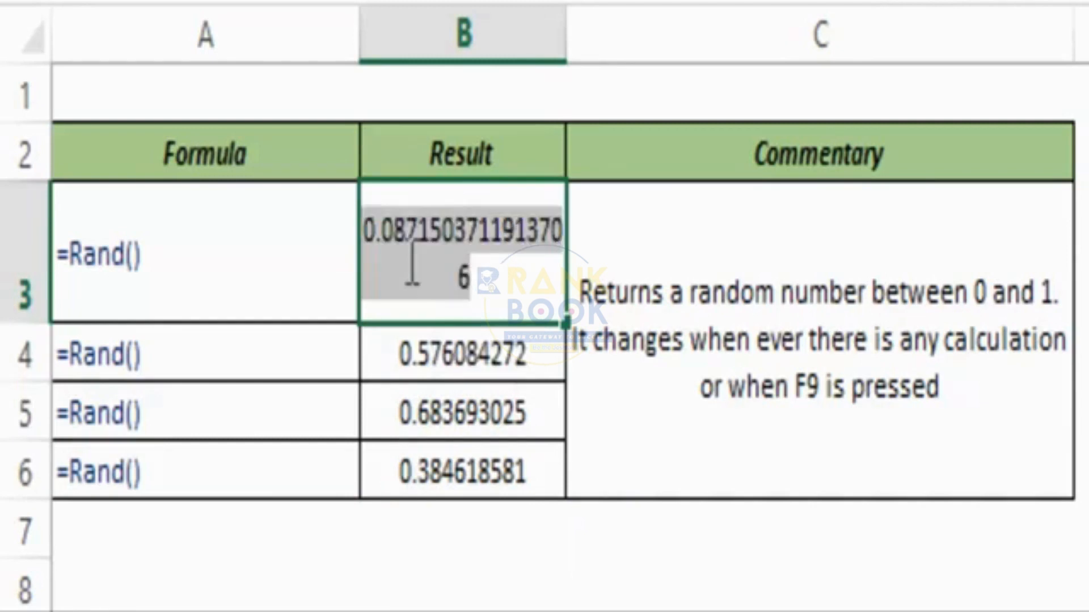
key(Return)
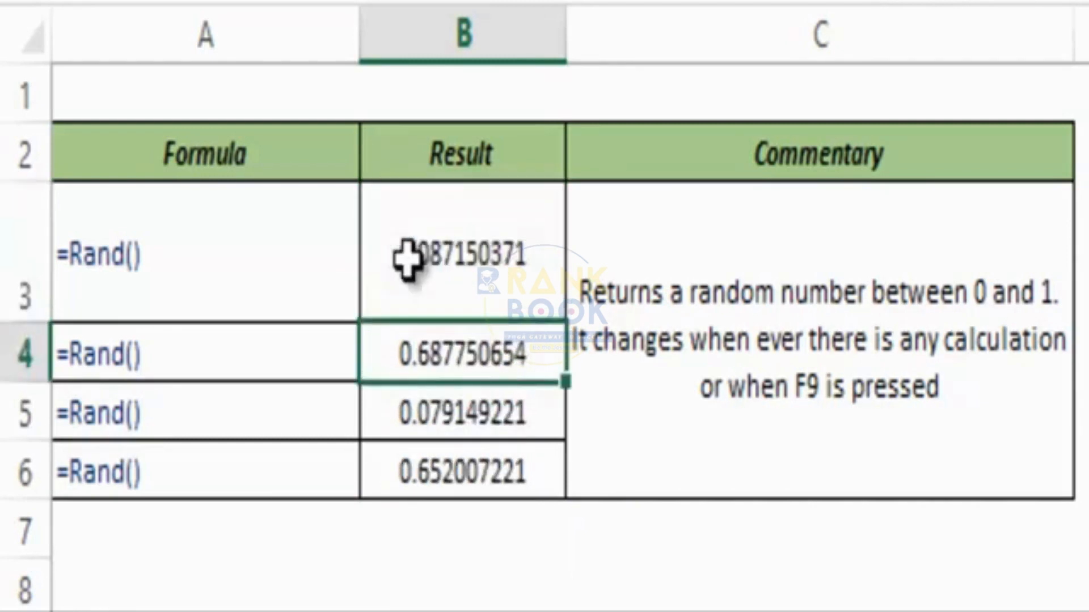
click(408, 260)
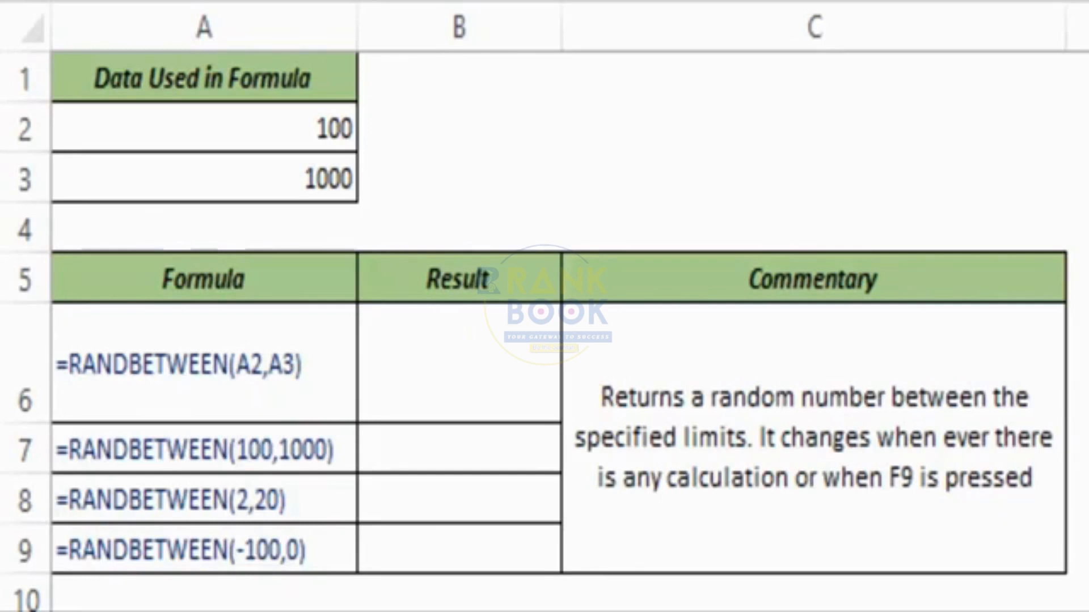
Enter =RANDBETWEEN(A2,A3) in B6 to draw between 100 and 1000, giving 955.
click(403, 369)
double_click(407, 369)
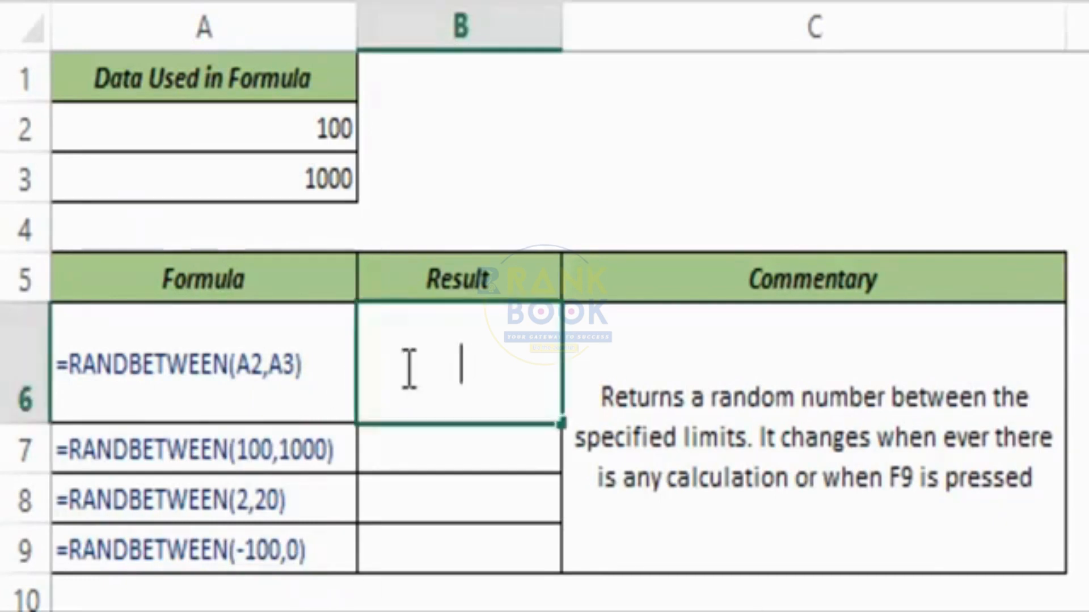
text(=randbe)
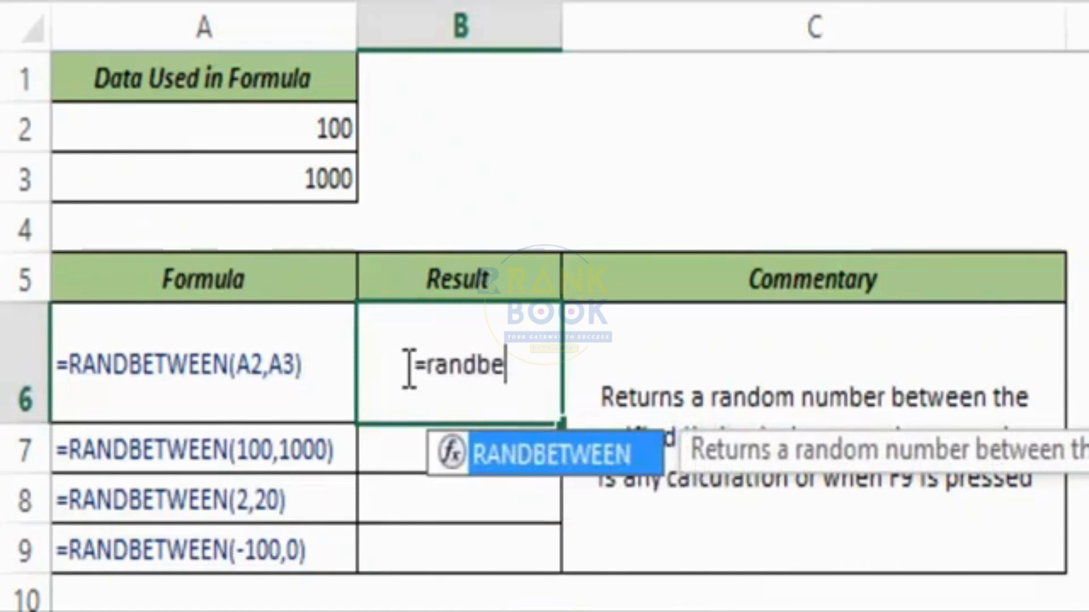
key(Tab)
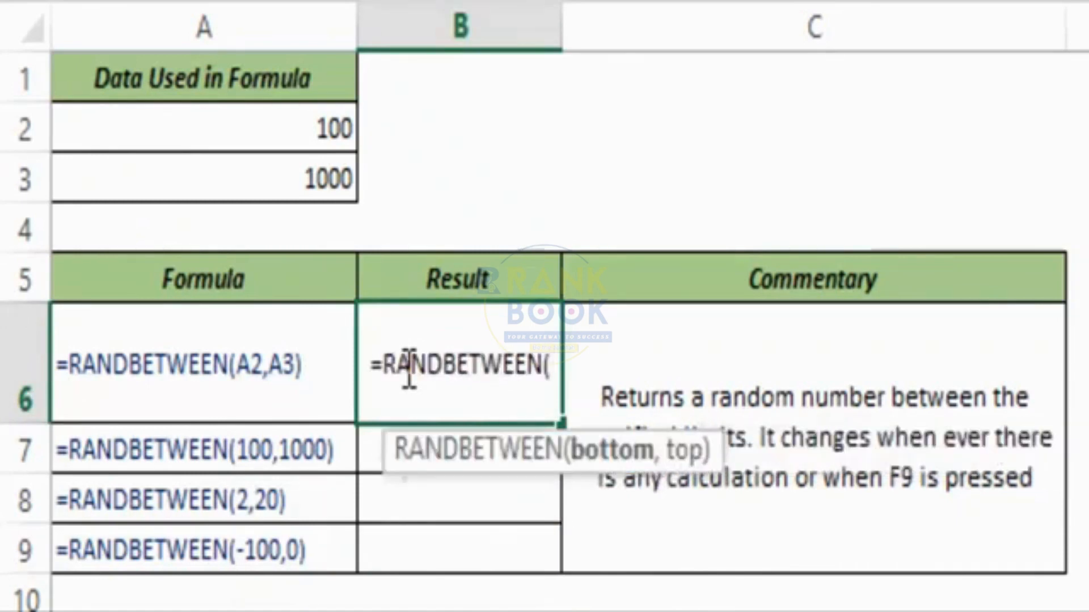
drag(377, 450, 267, 453)
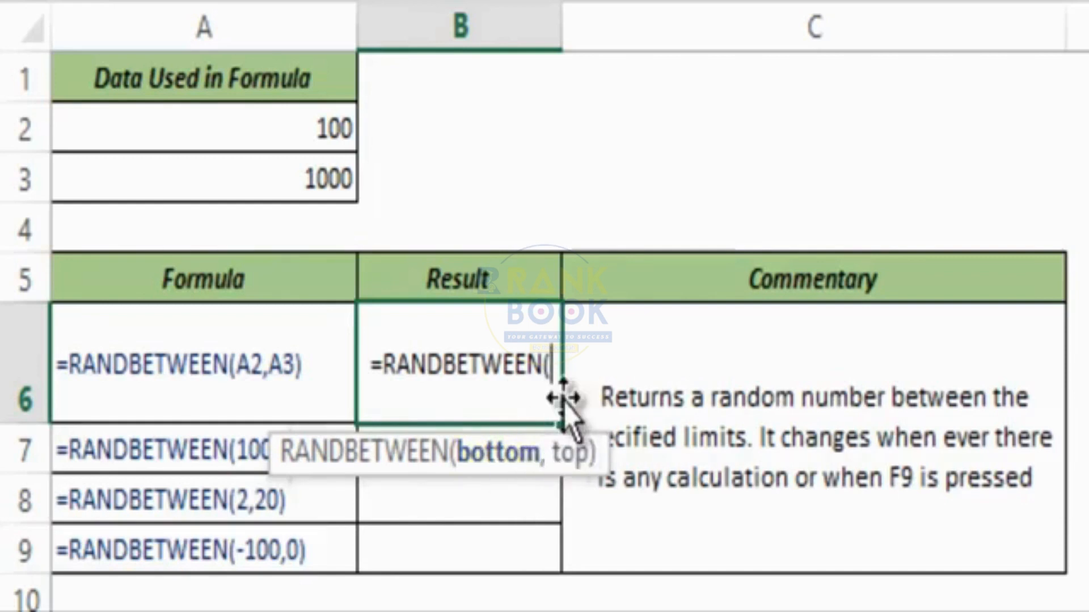
click(275, 136)
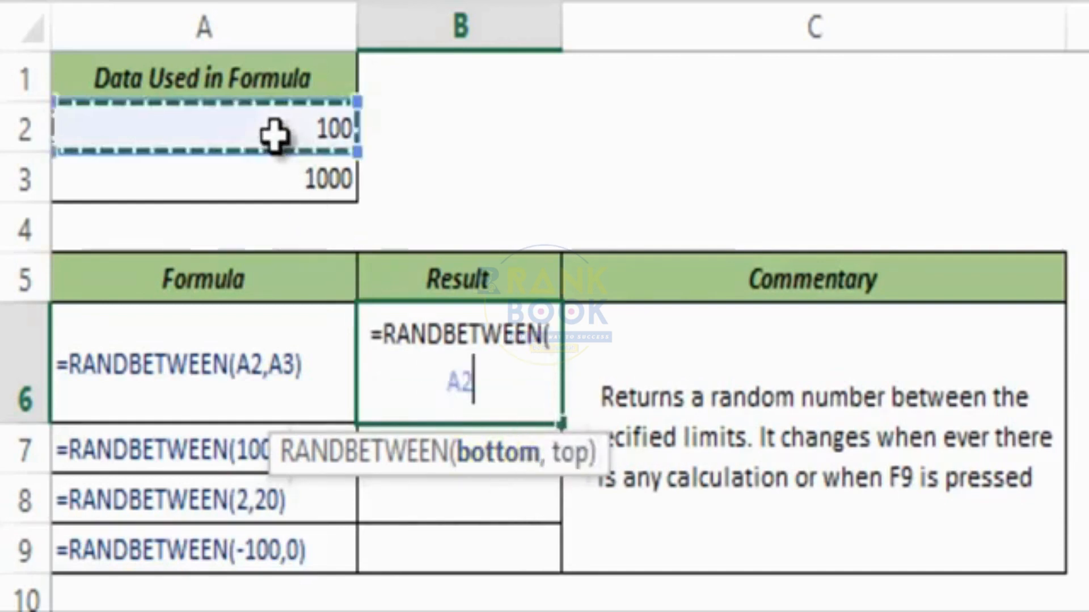
text(,)
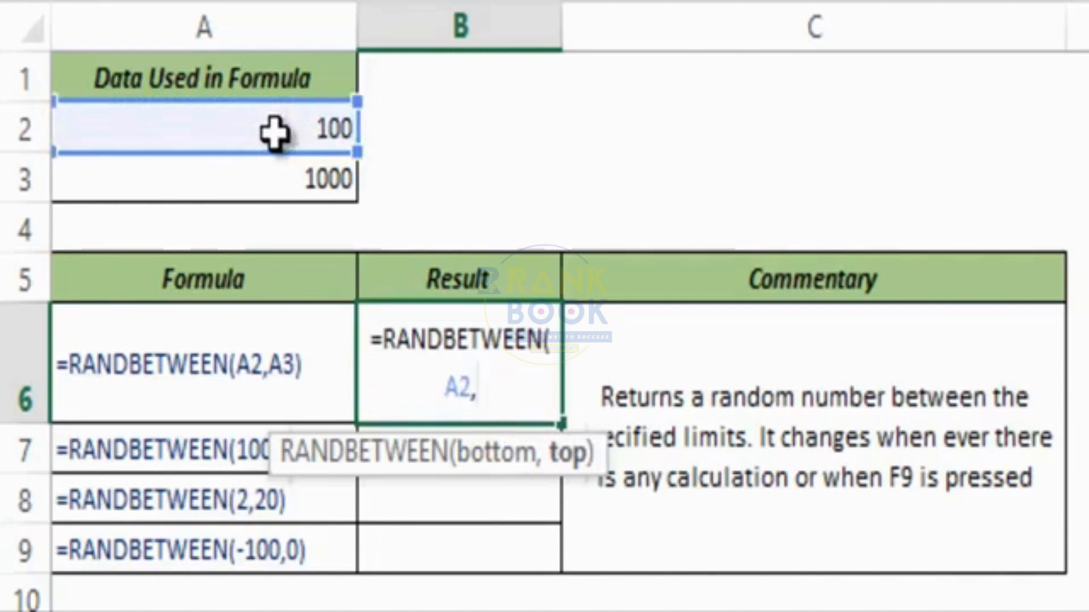
click(292, 181)
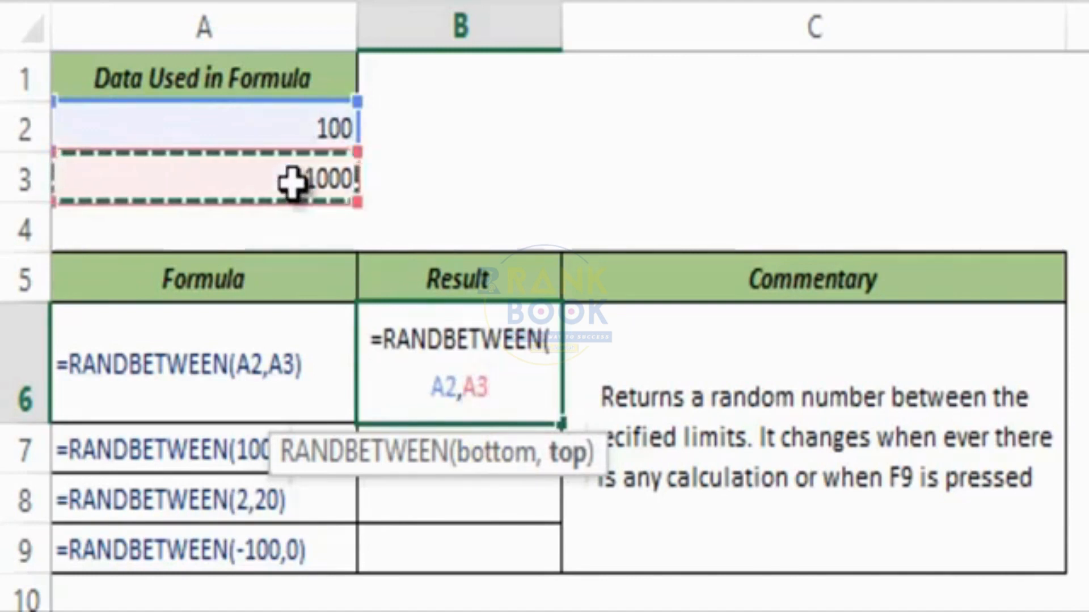
text())
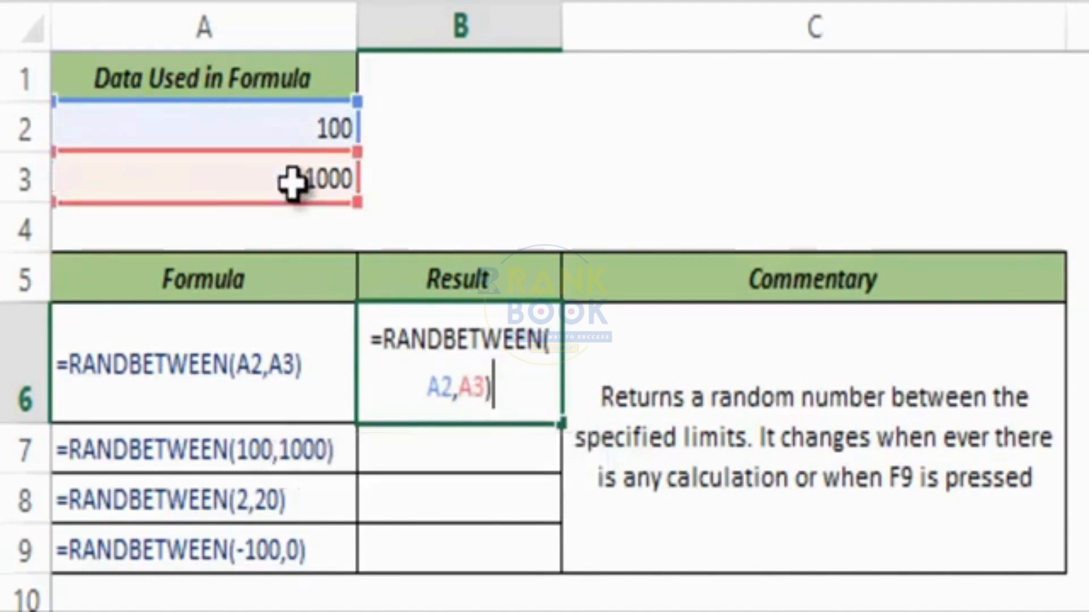
key(ctrl+Return)
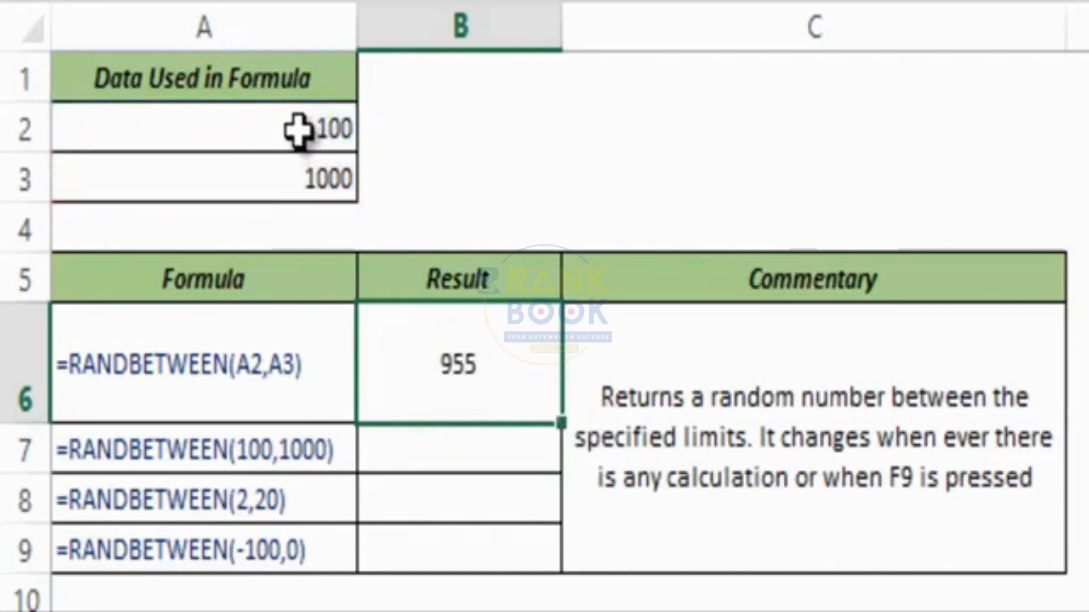
drag(297, 130, 297, 170)
click(417, 372)
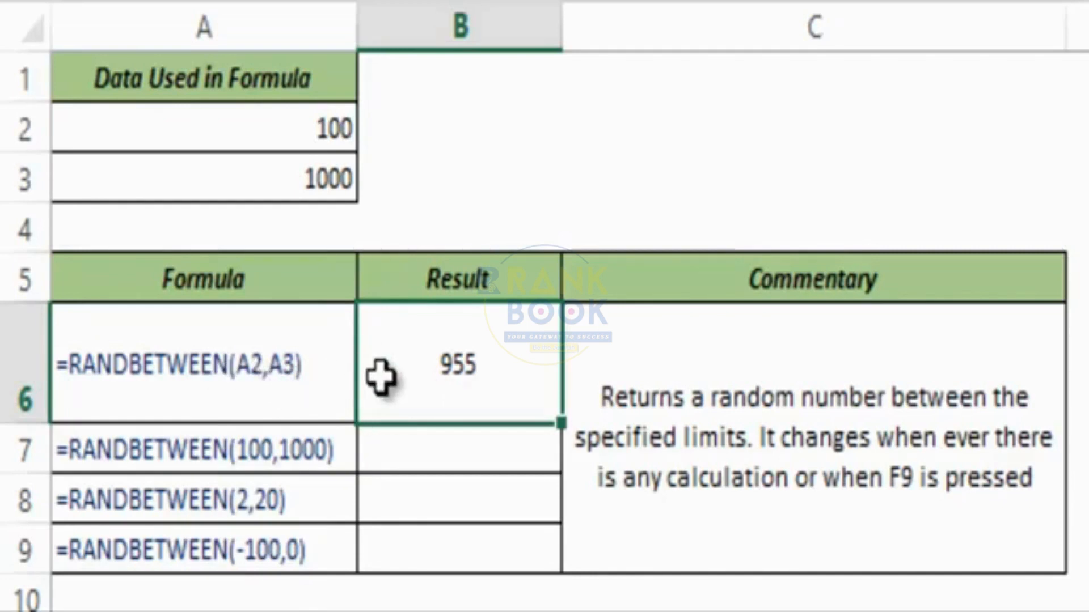
Recalculate twice with F9 so B6's RANDBETWEEN result changes from 955.
key(F9)
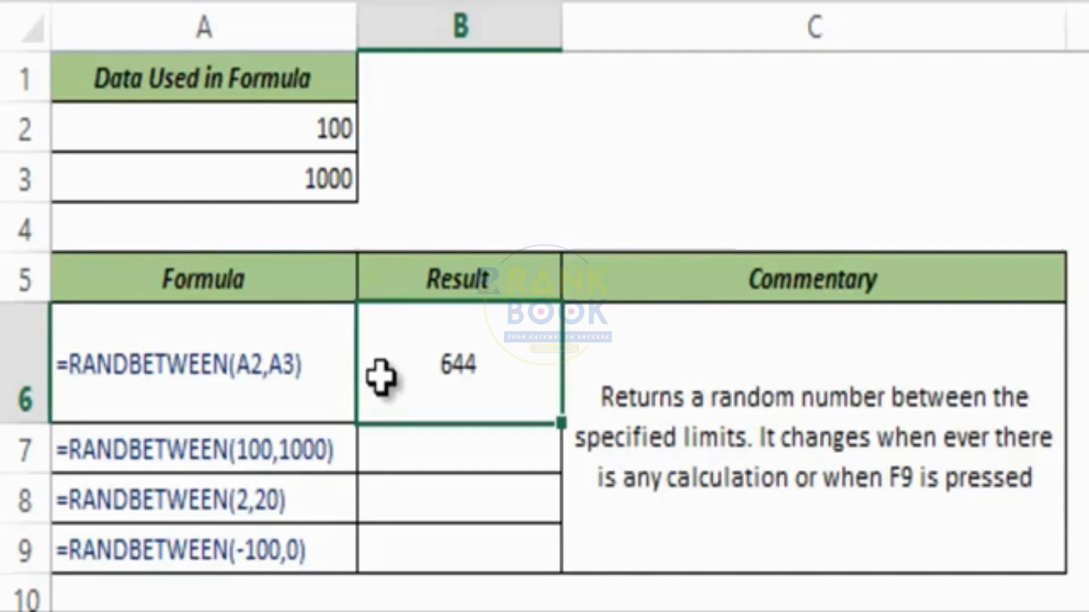
key(F9)
key(F9)
key(F9)
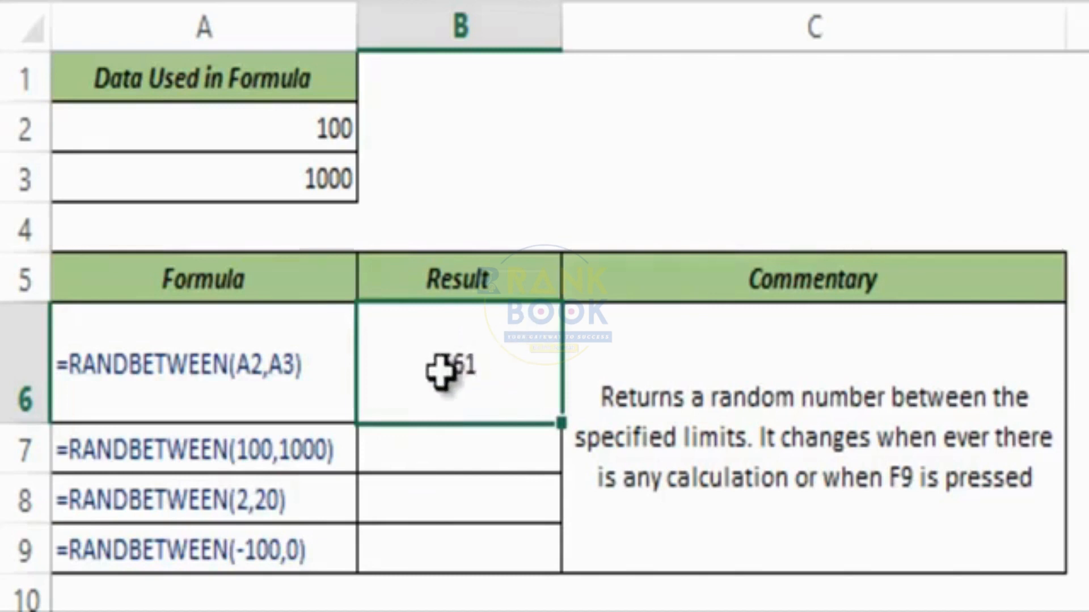
Enter =RANDBETWEEN(100,1000) in B7.
click(459, 442)
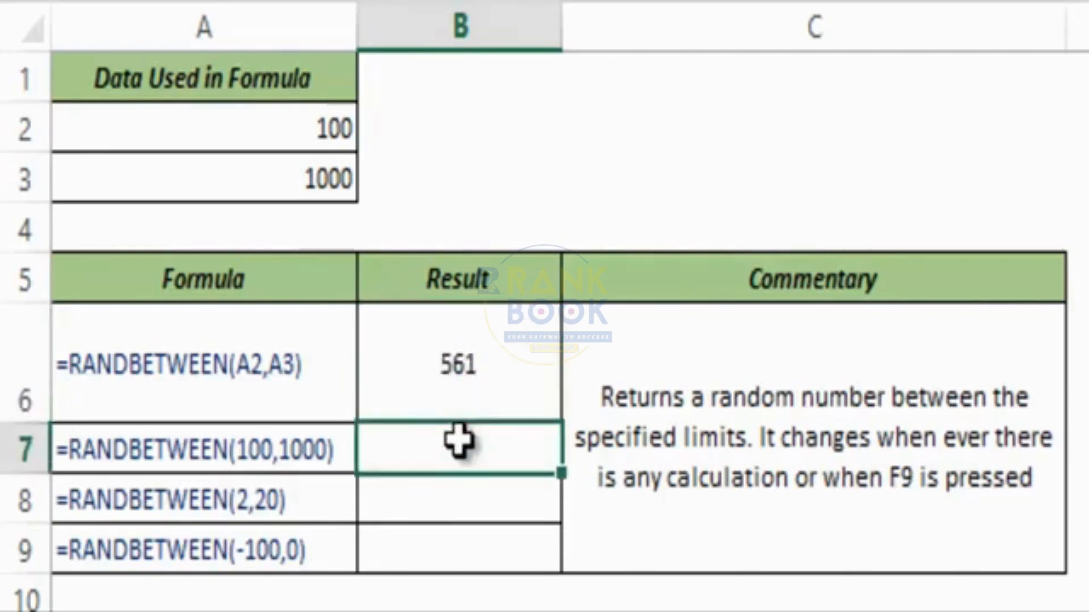
double_click(459, 441)
text(=rand)
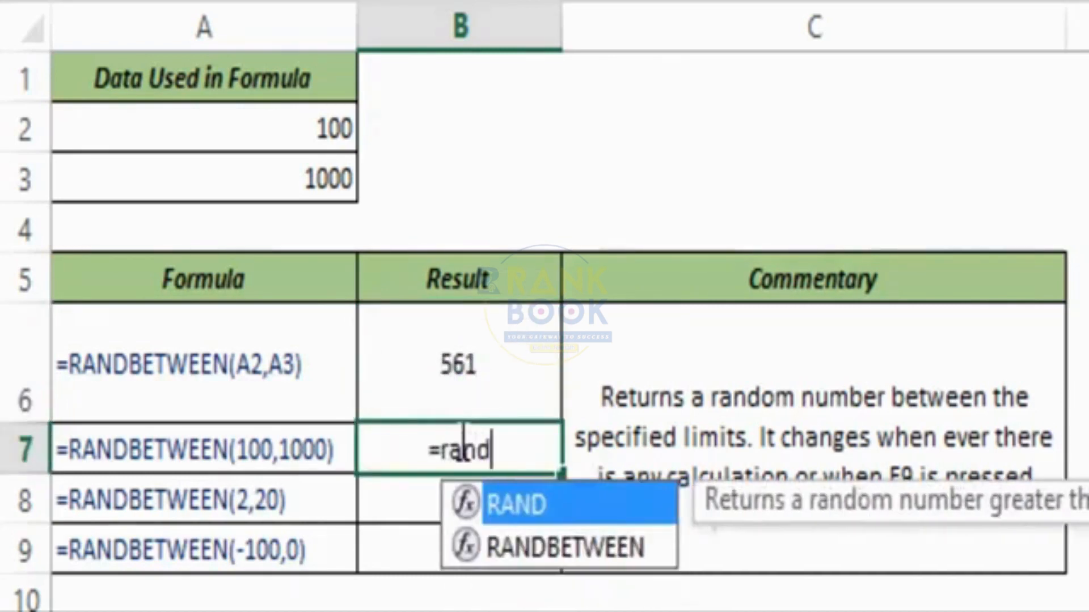
key(Down)
key(Tab)
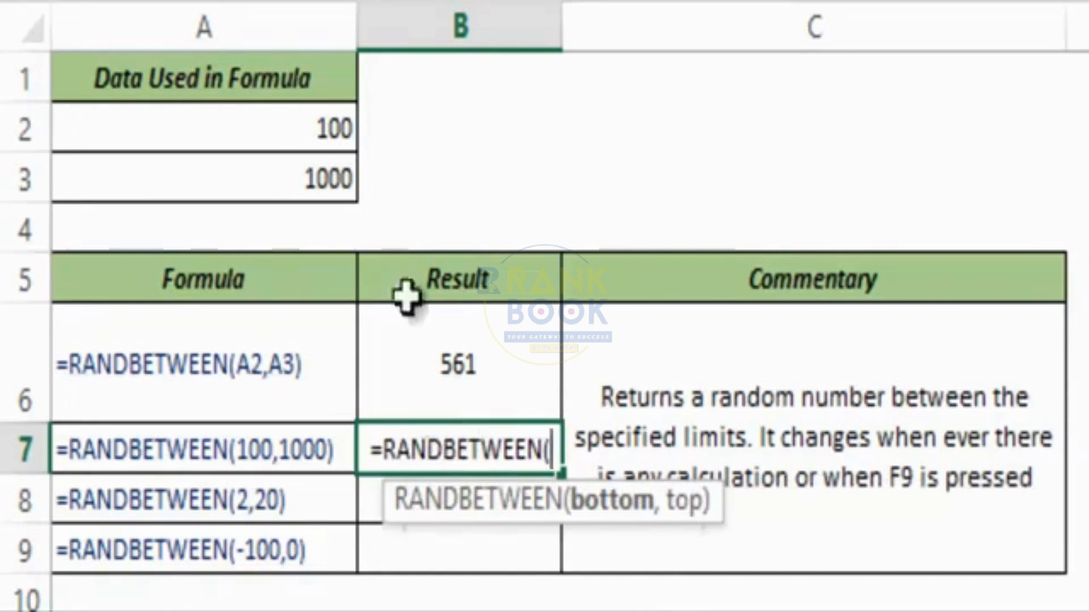
text(100)
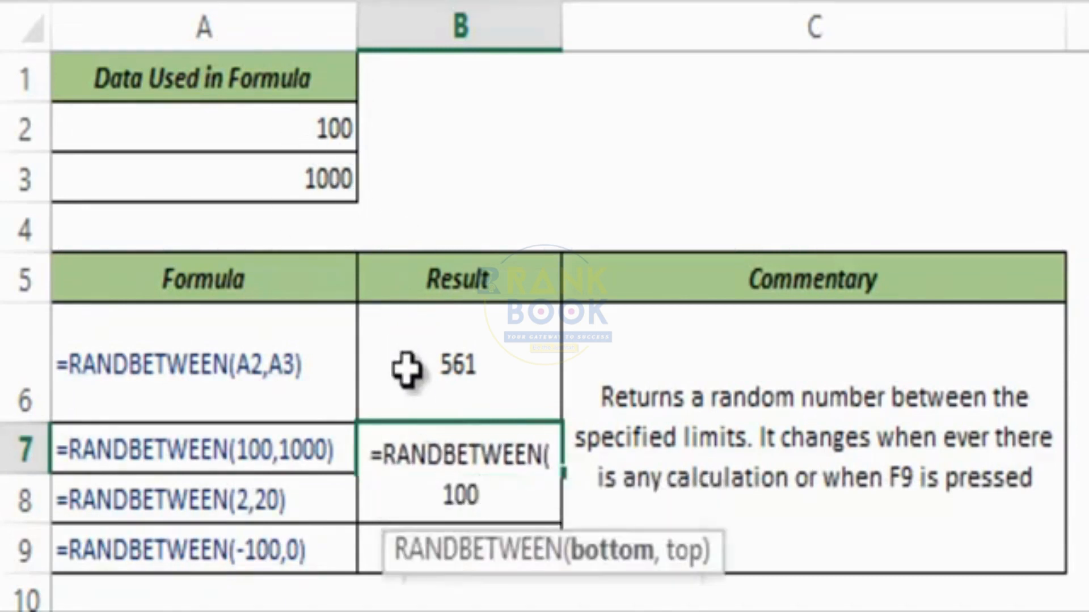
text(,1000)
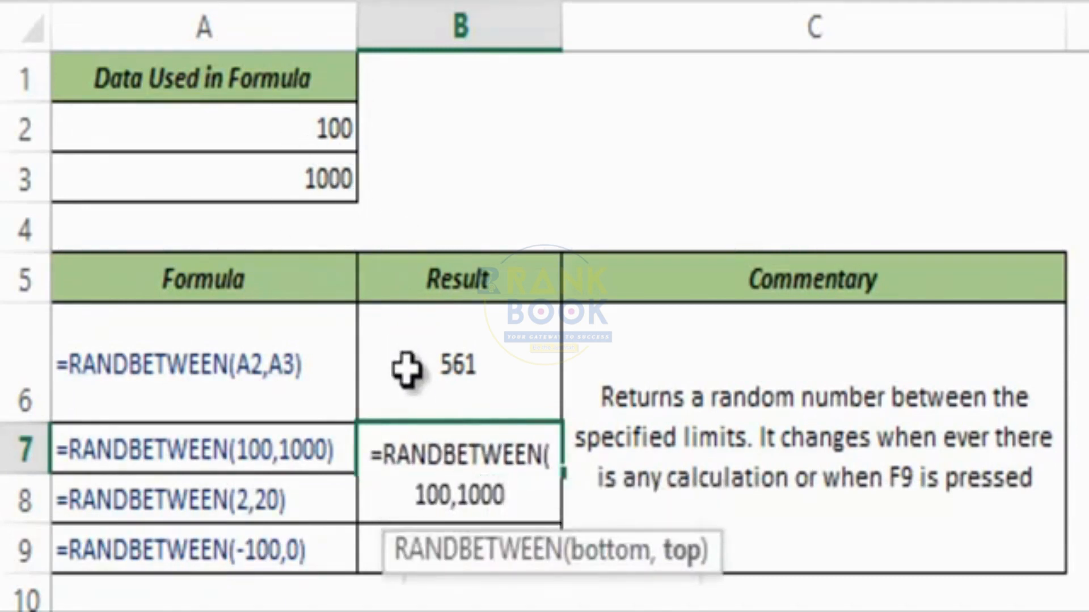
text())
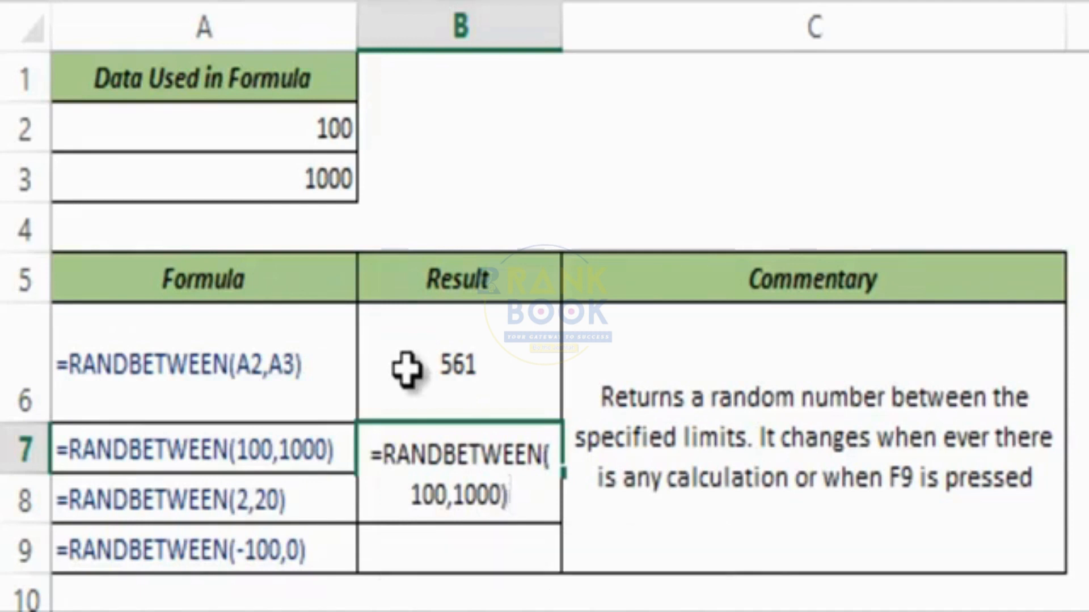
key(ctrl+Return)
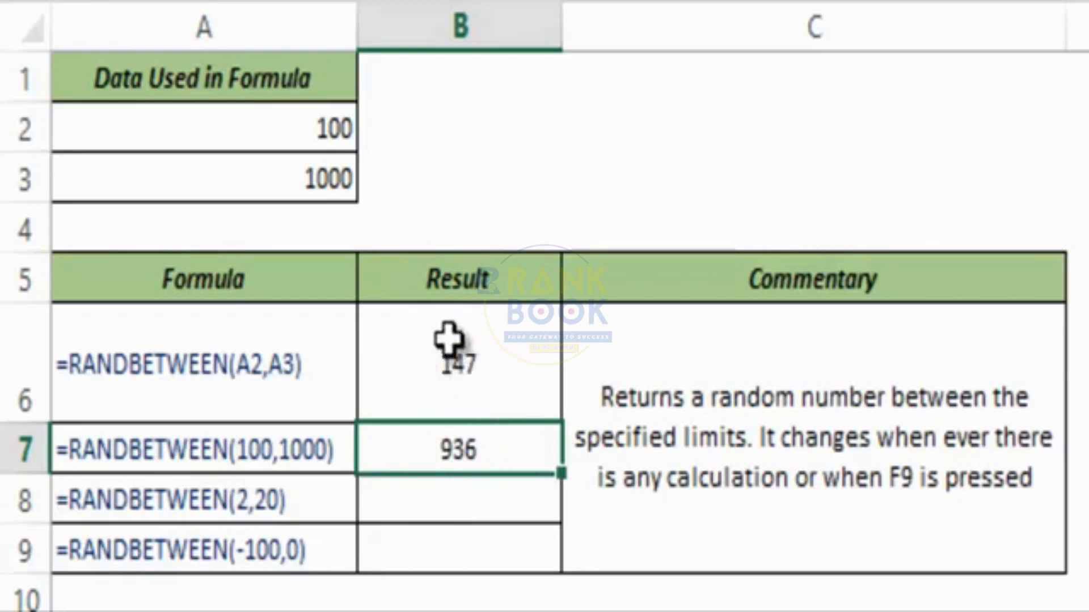
Enter =RANDBETWEEN(2,20) in B8.
click(466, 498)
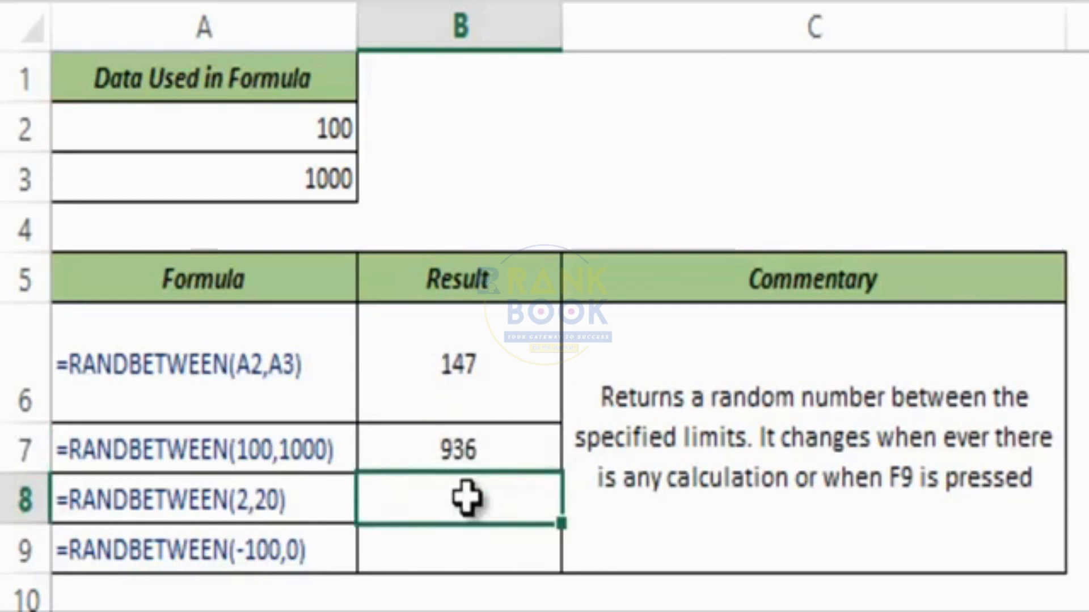
text(=randbe)
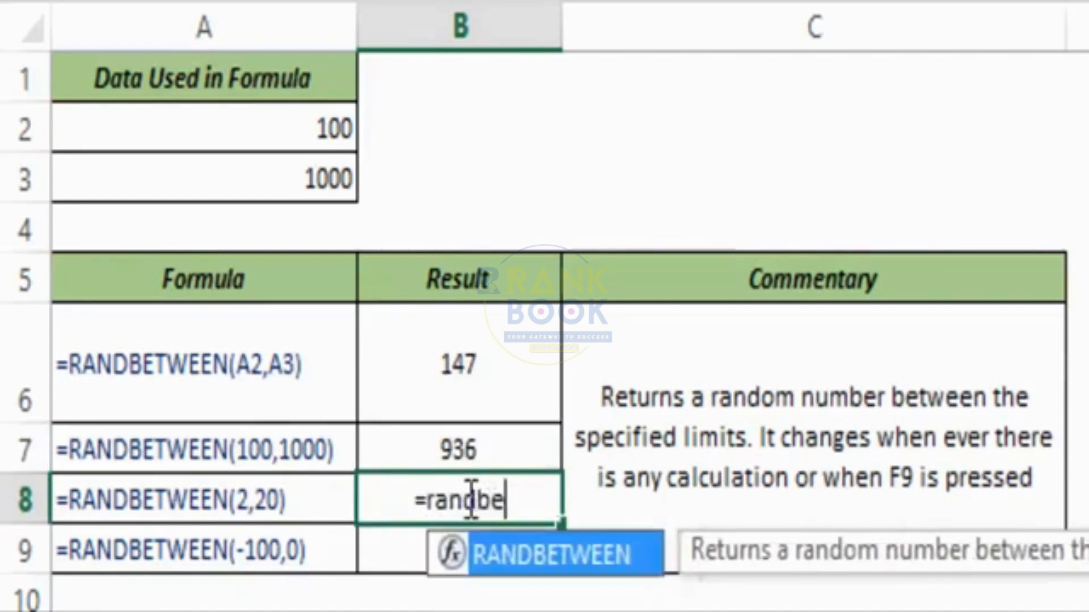
key(Tab)
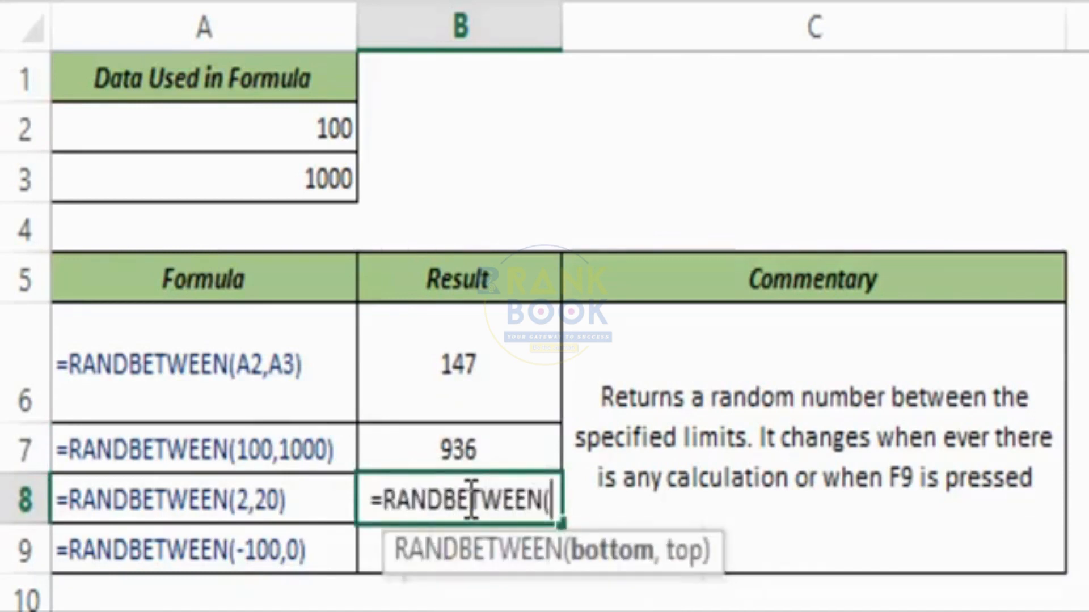
text(2)
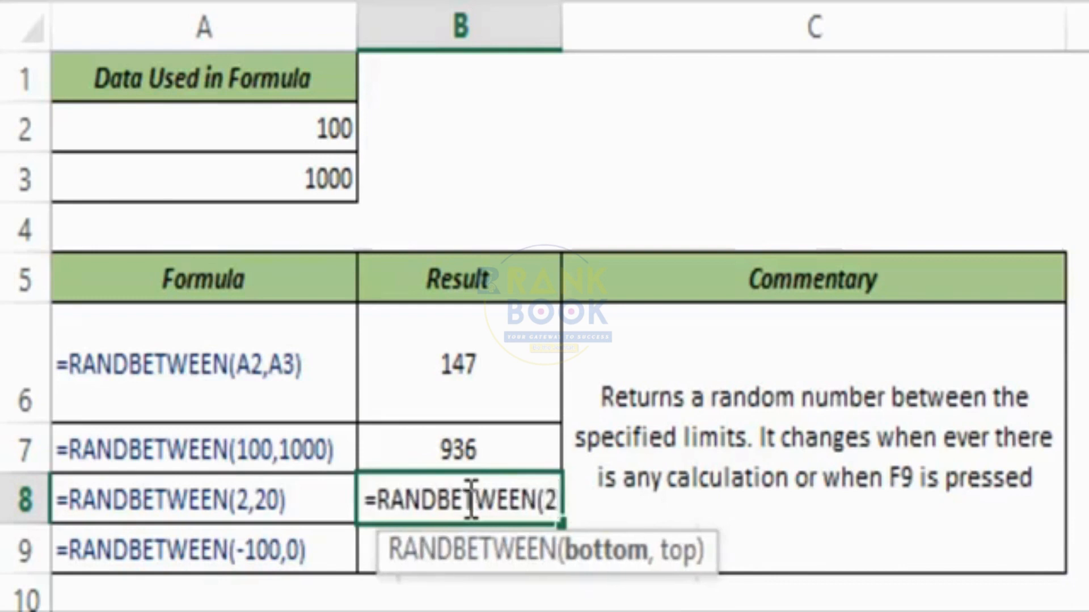
text(,20)
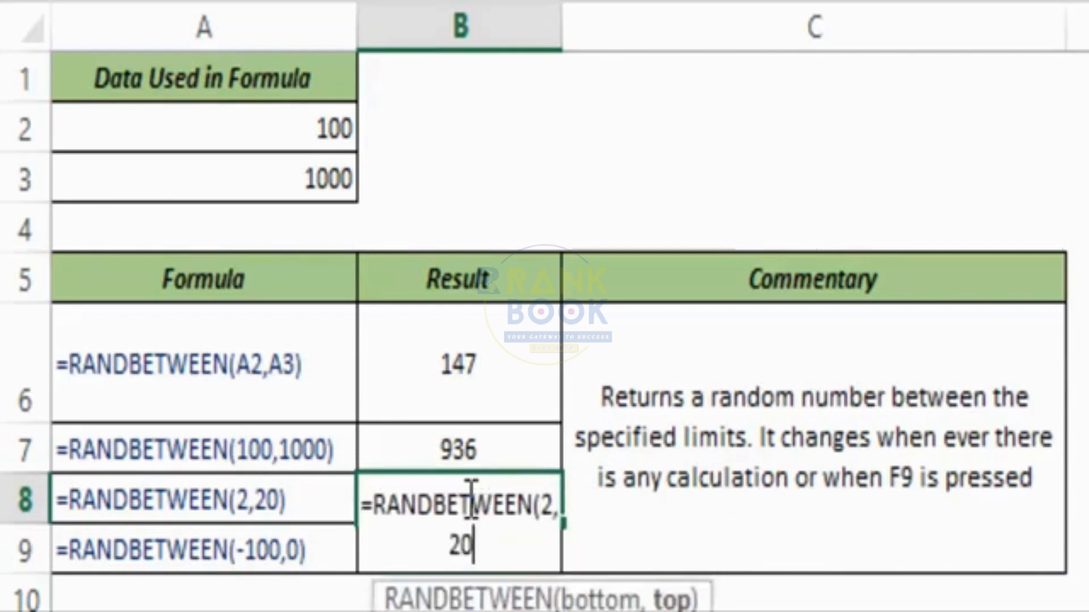
text())
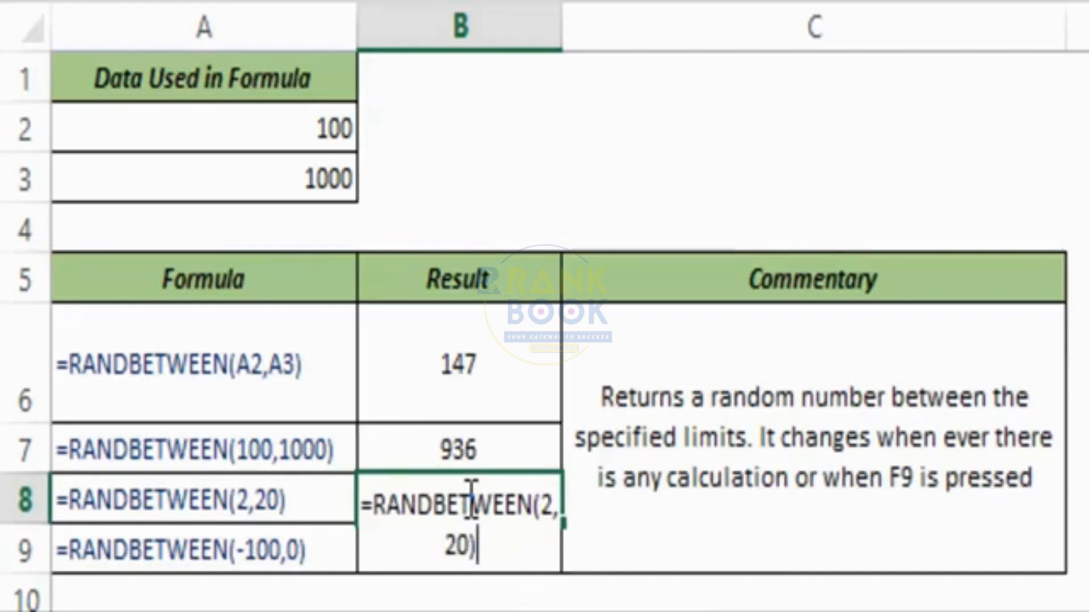
key(ctrl+Return)
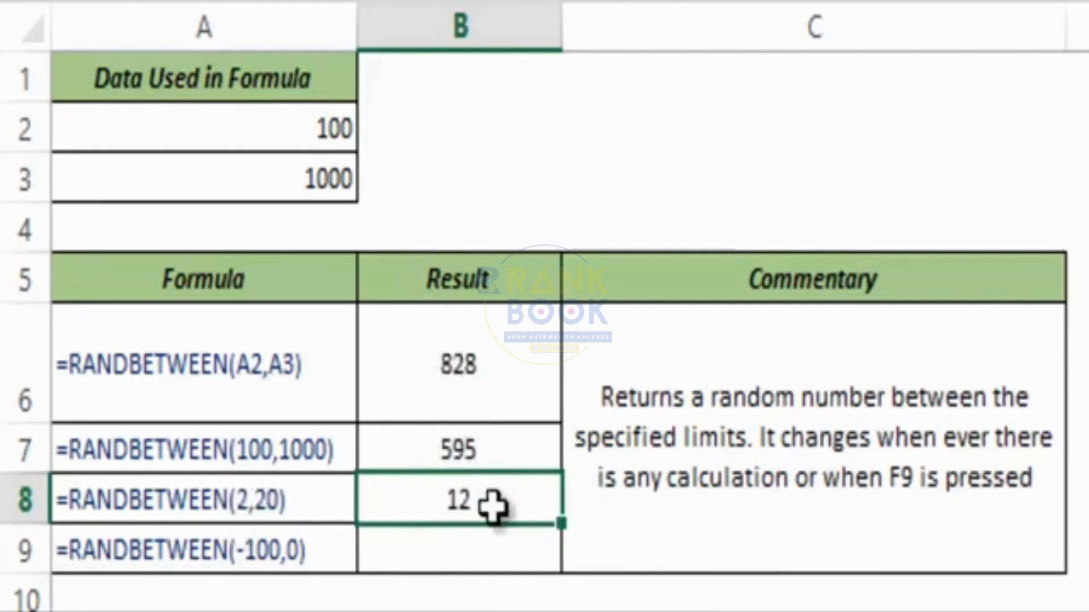
Enter =RANDBETWEEN(-100,0) in B9 and recalculate the sheet's random results.
click(489, 553)
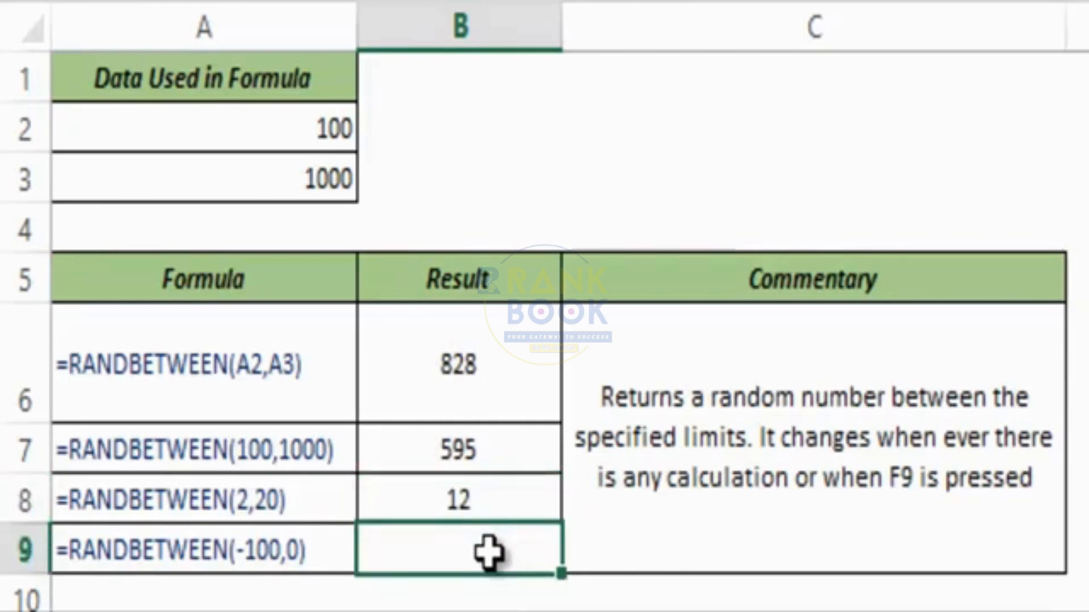
text(=randbet)
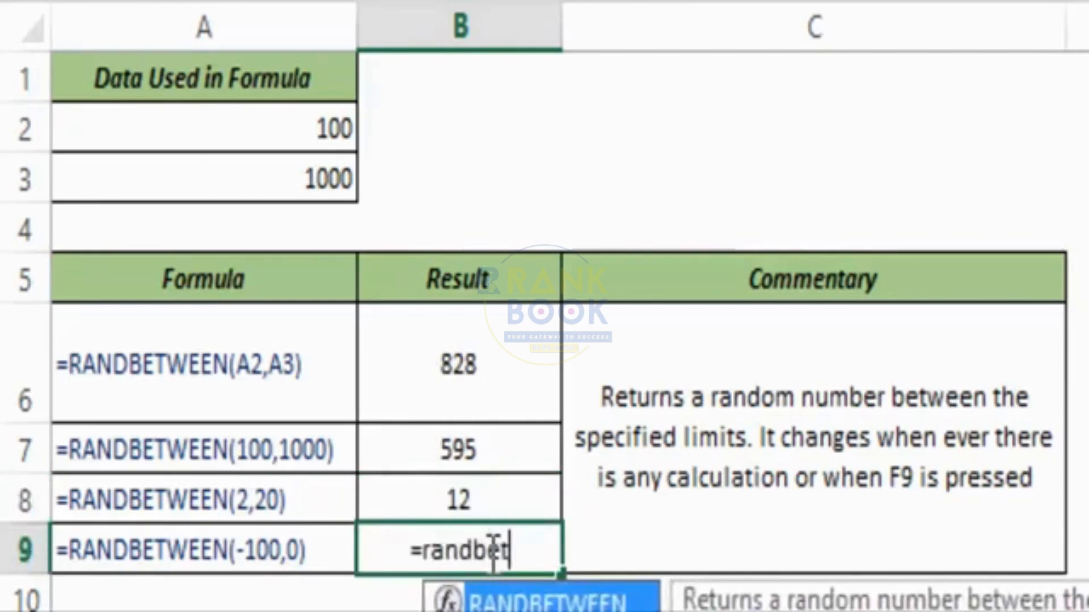
key(Tab)
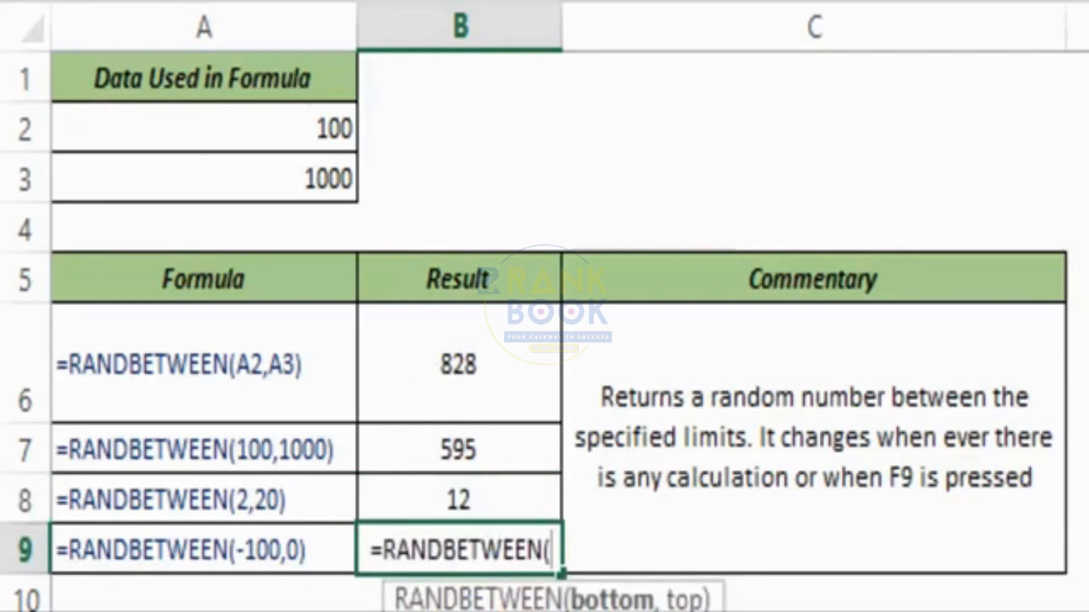
text(-100)
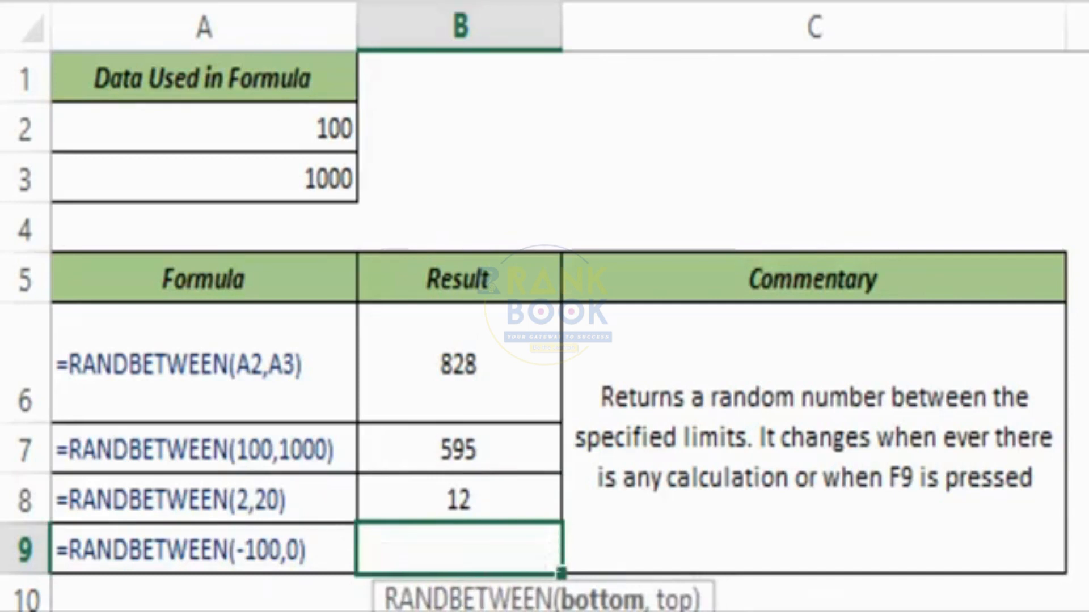
text(,0)
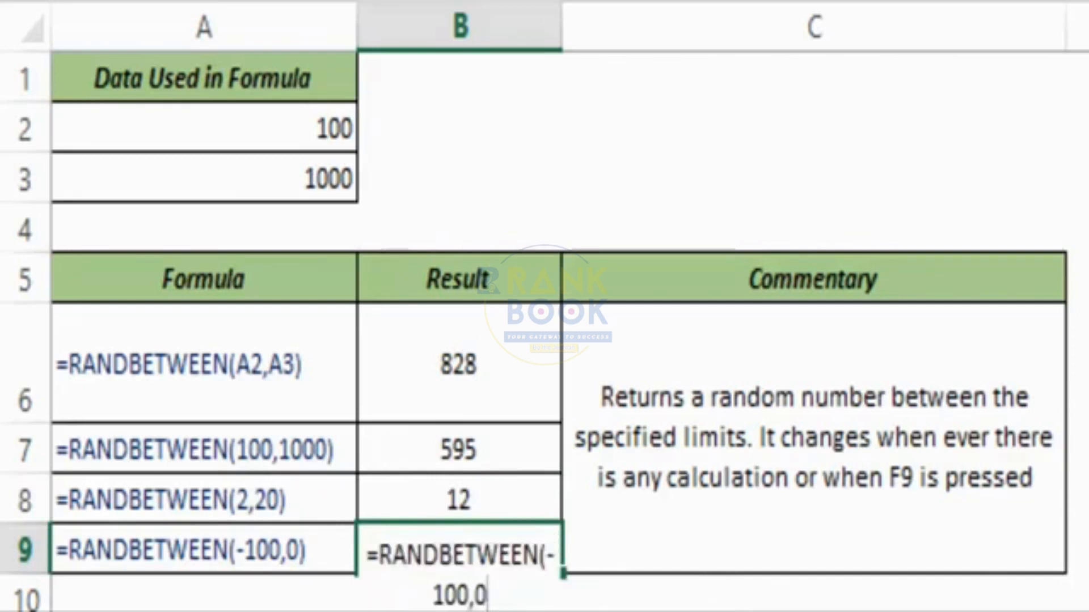
text())
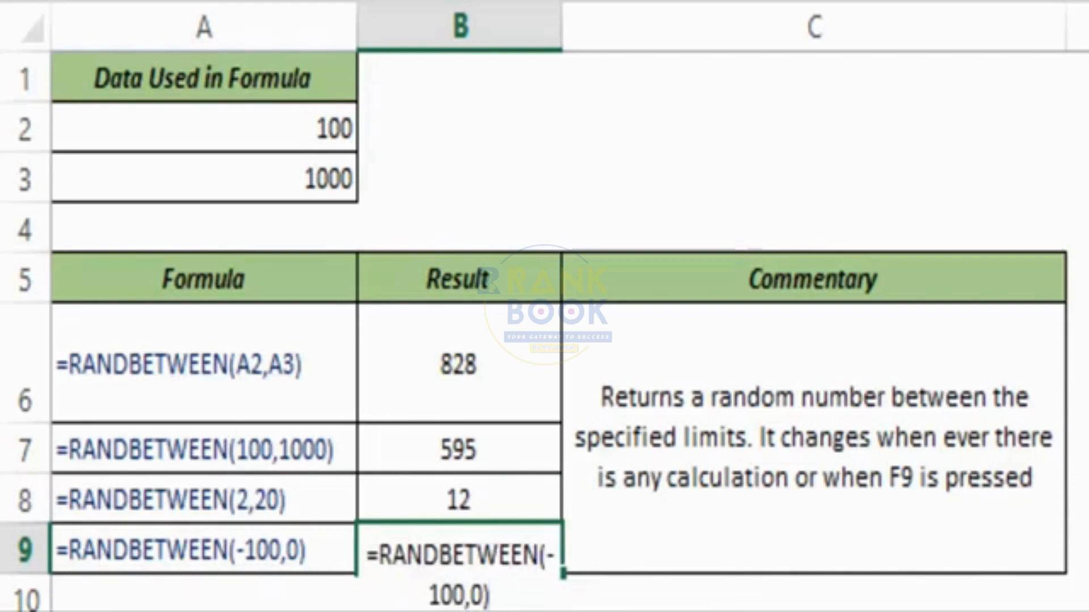
key(ctrl+Return)
key(F9)
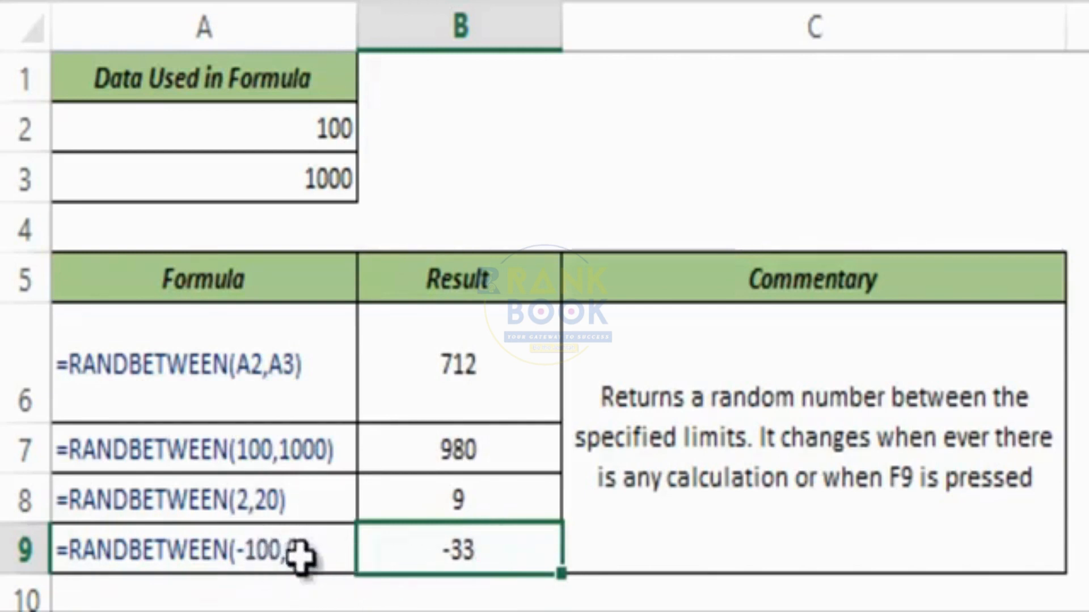
Remove the minus sign so B9 holds =RANDBETWEEN(100,0), which returns #NUM!
double_click(430, 546)
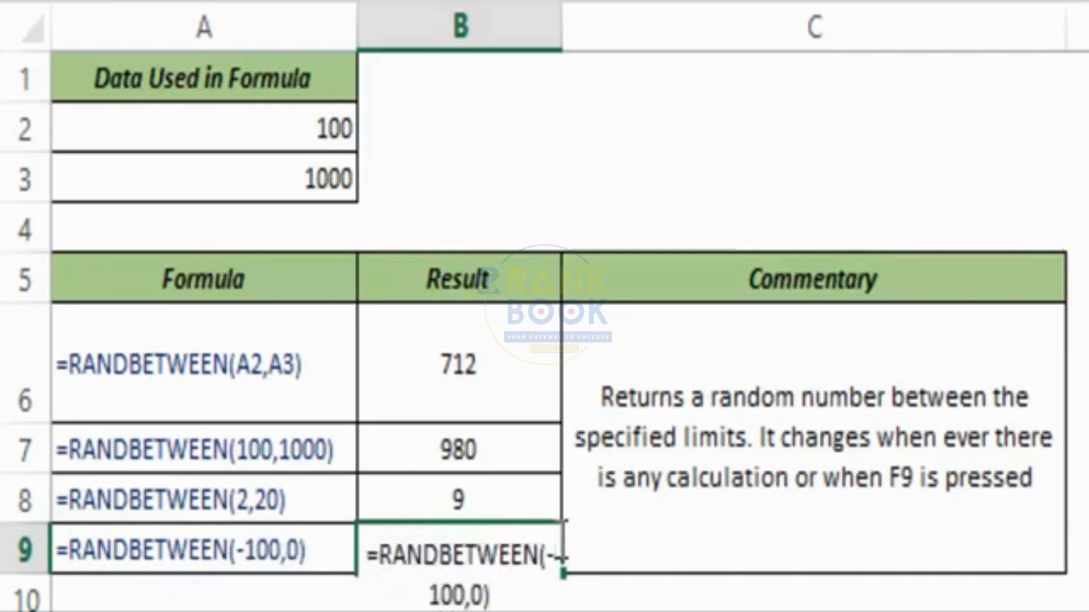
click(562, 540)
key(BackSpace)
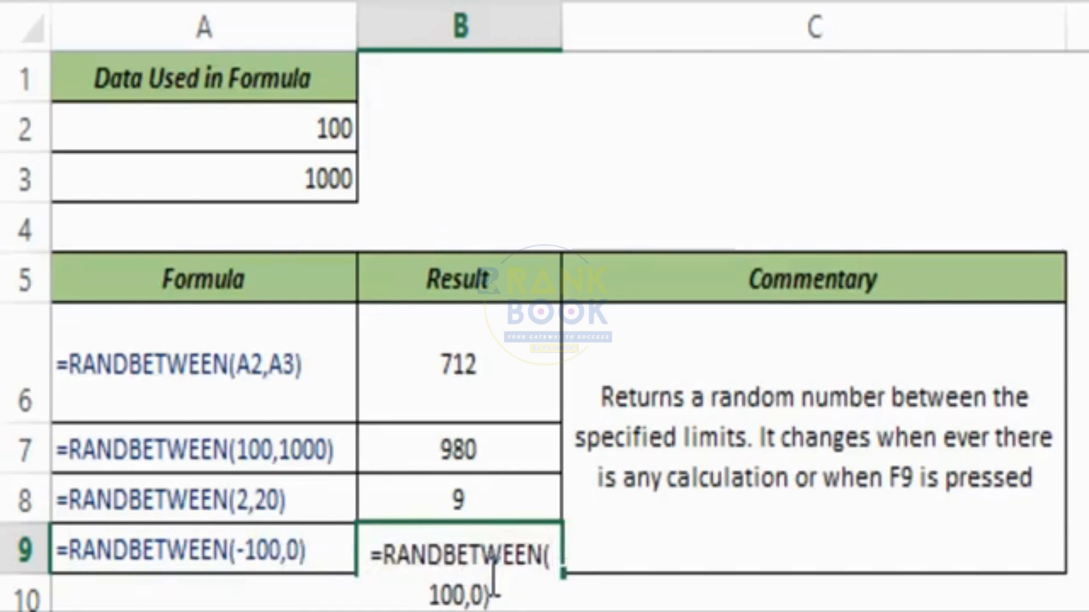
key(ctrl+Return)
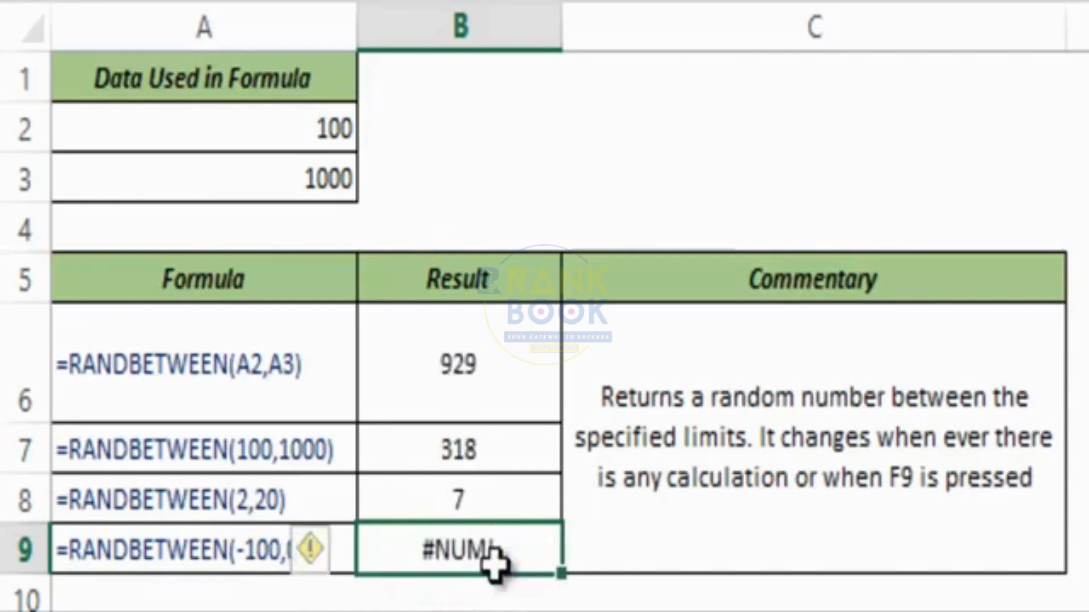
double_click(514, 554)
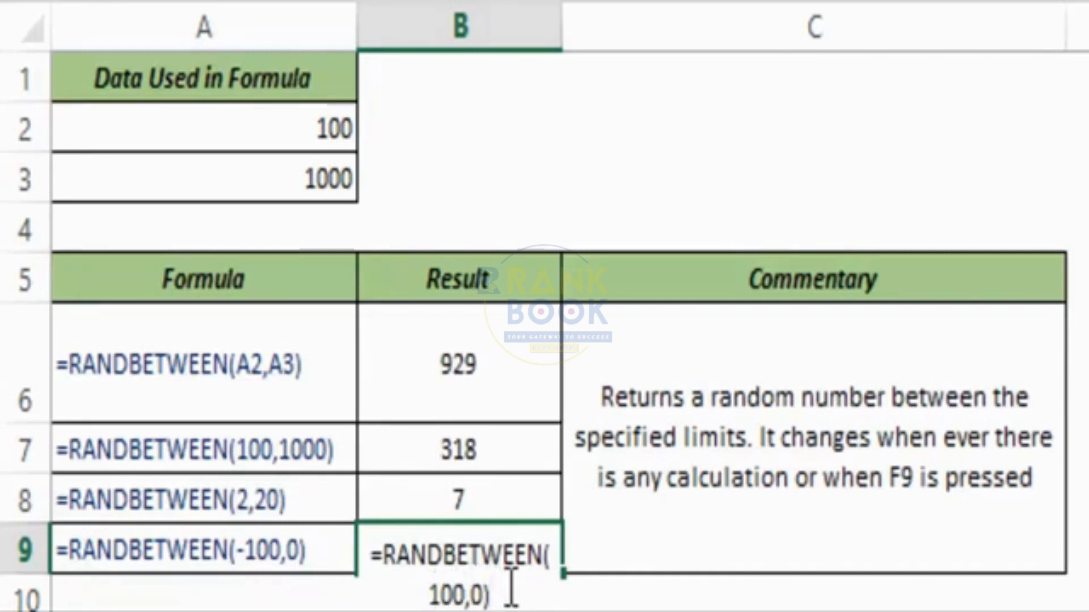
key(ctrl+Return)
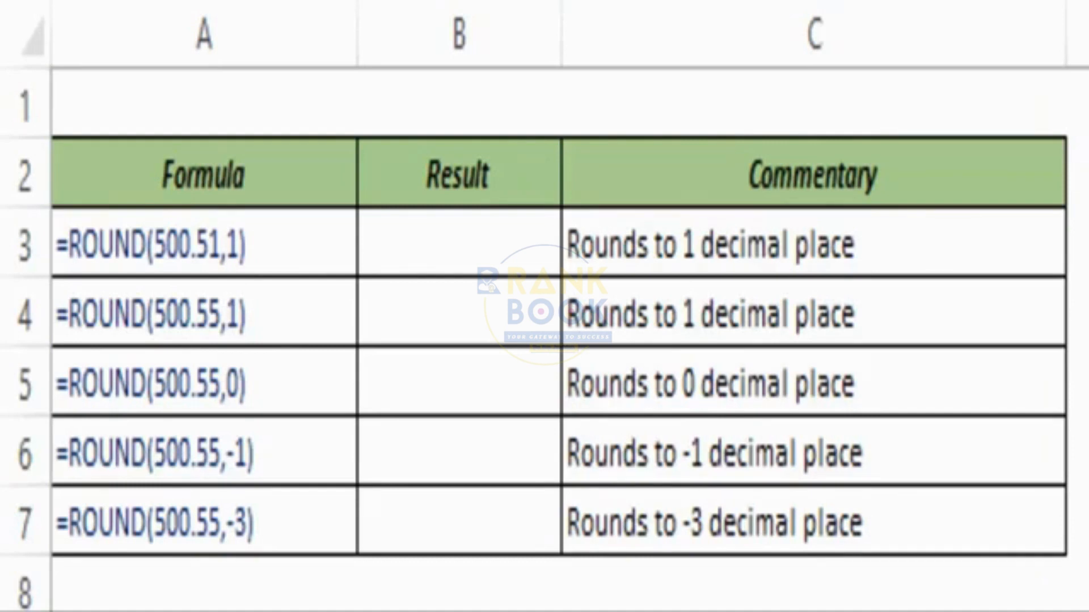
Enter =ROUND(500.51,1) in B3 so it shows 500.5.
click(451, 239)
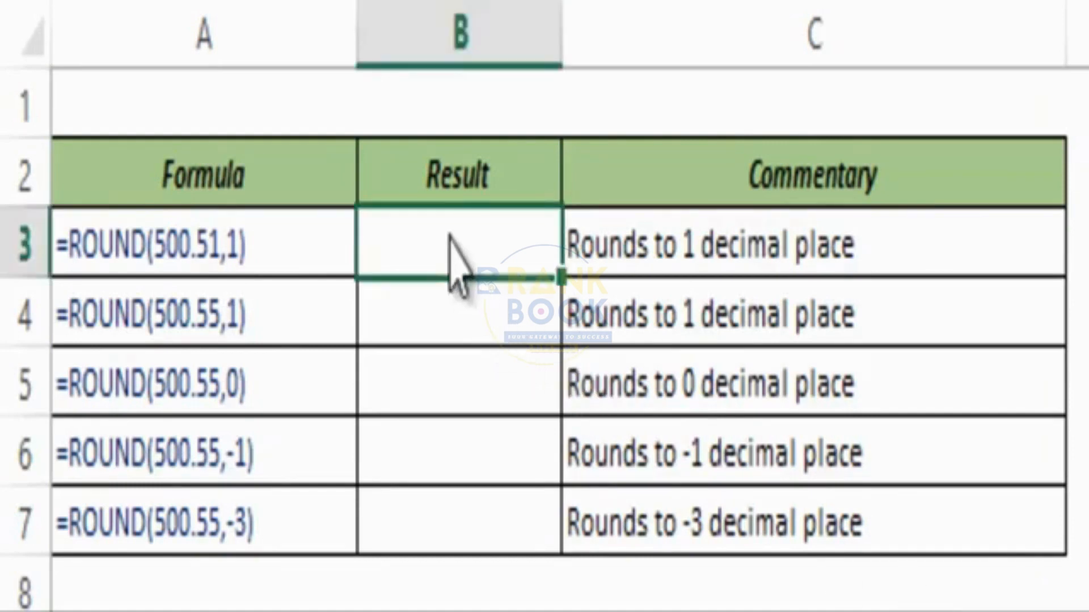
text(+round)
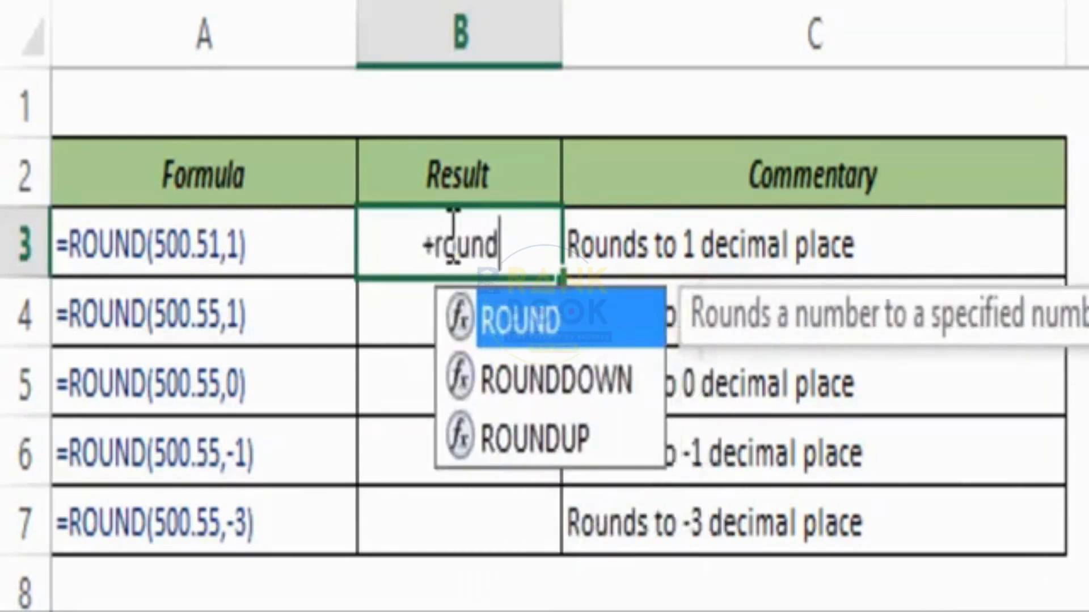
key(BackSpace)
key(BackSpace)
key(BackSpace)
key(BackSpace)
key(BackSpace)
key(BackSpace)
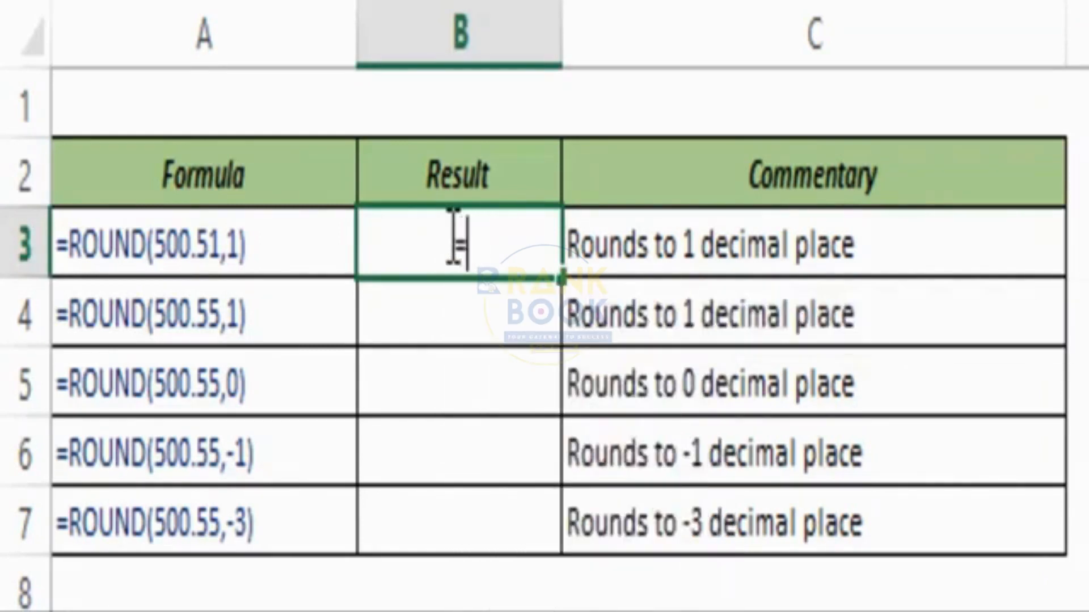
text(=round)
key(Tab)
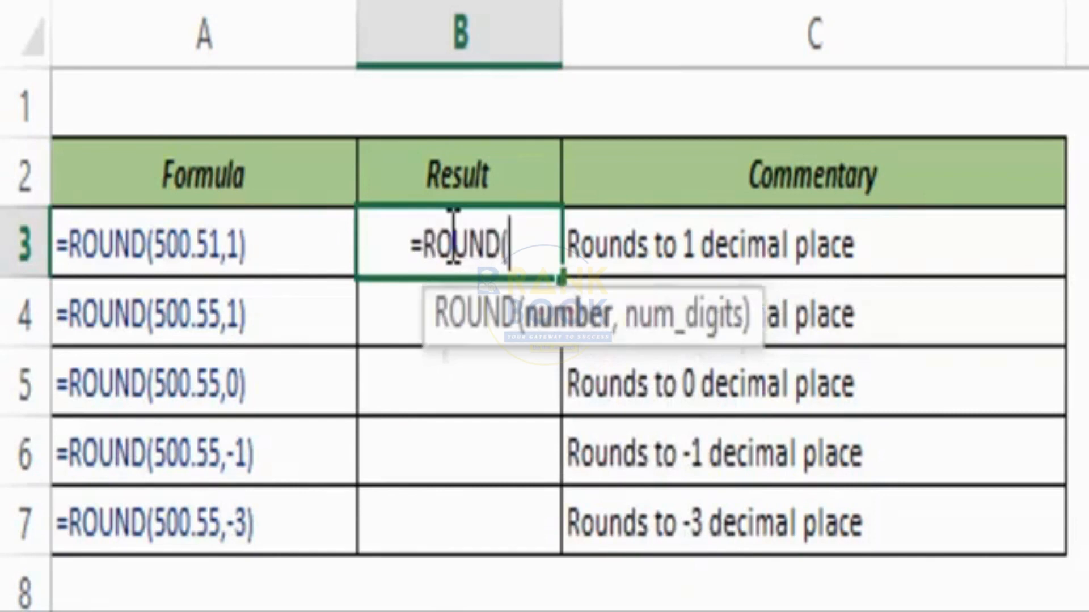
drag(444, 340, 334, 366)
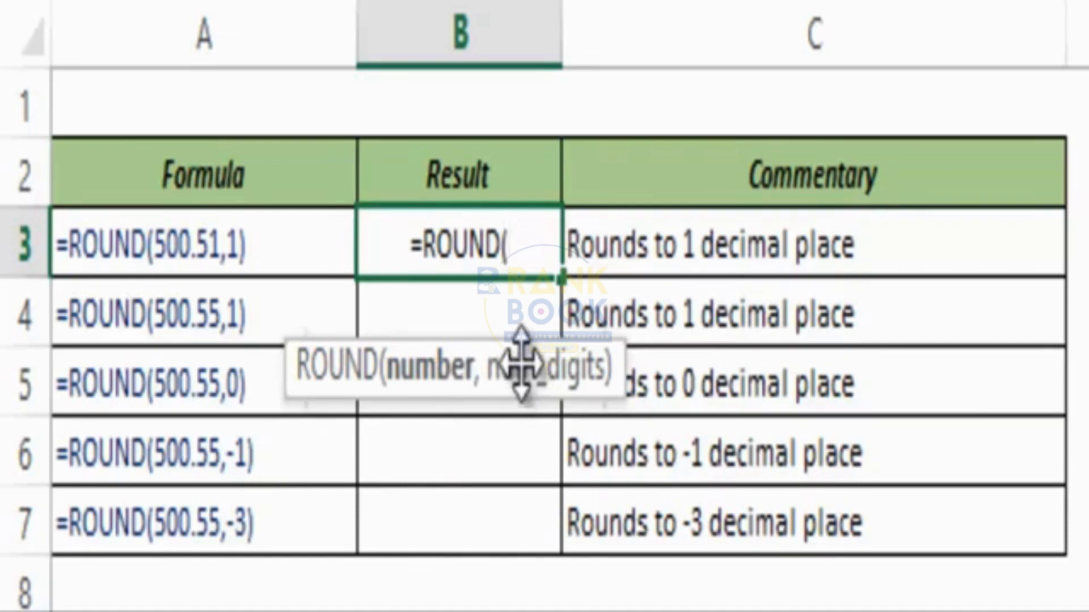
text(500)
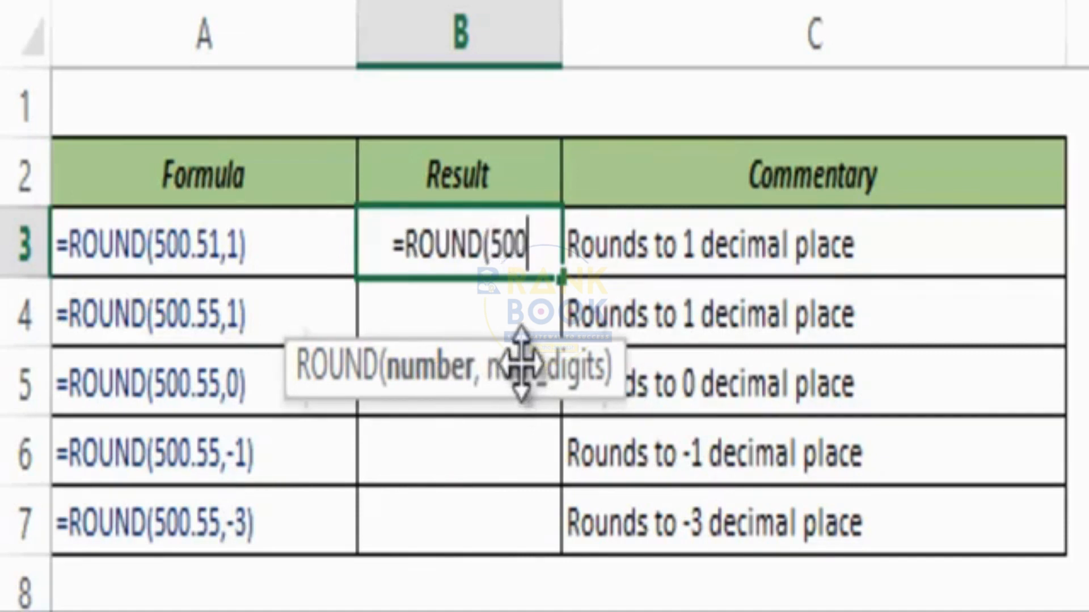
text(.51)
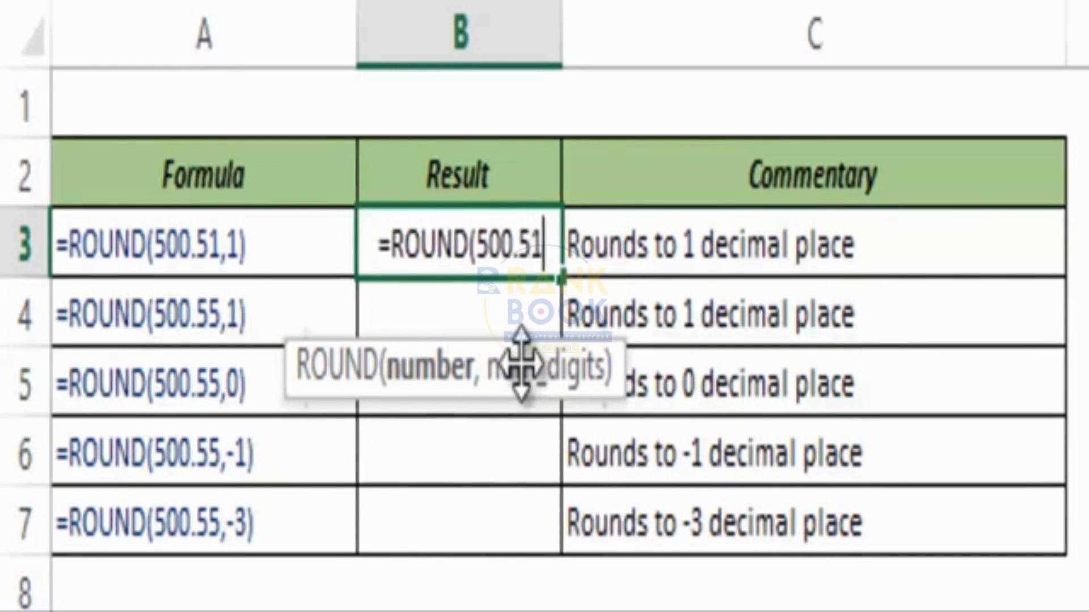
text(,)
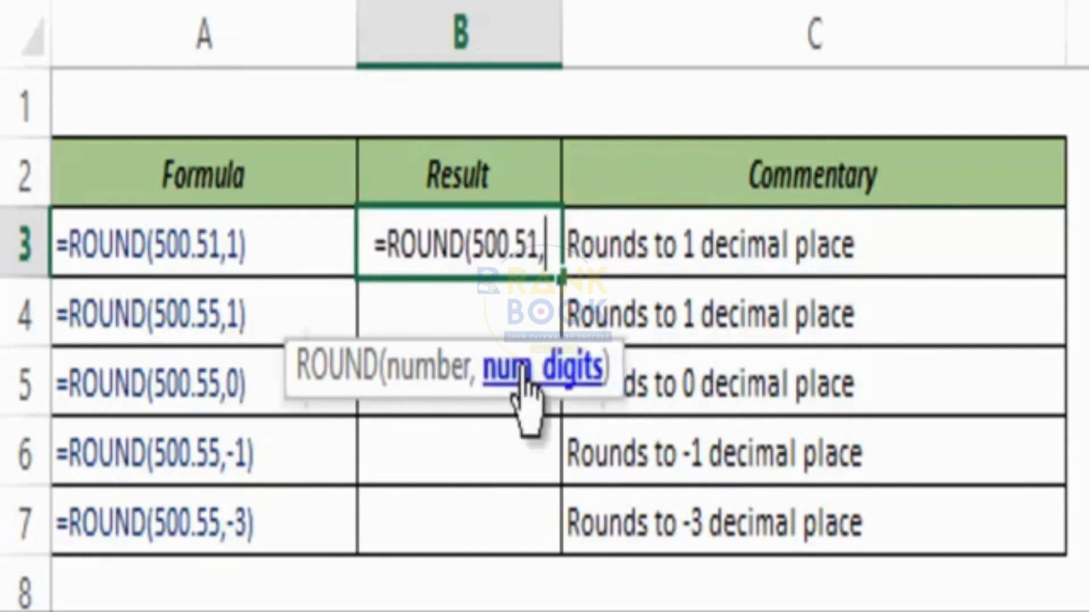
text(1))
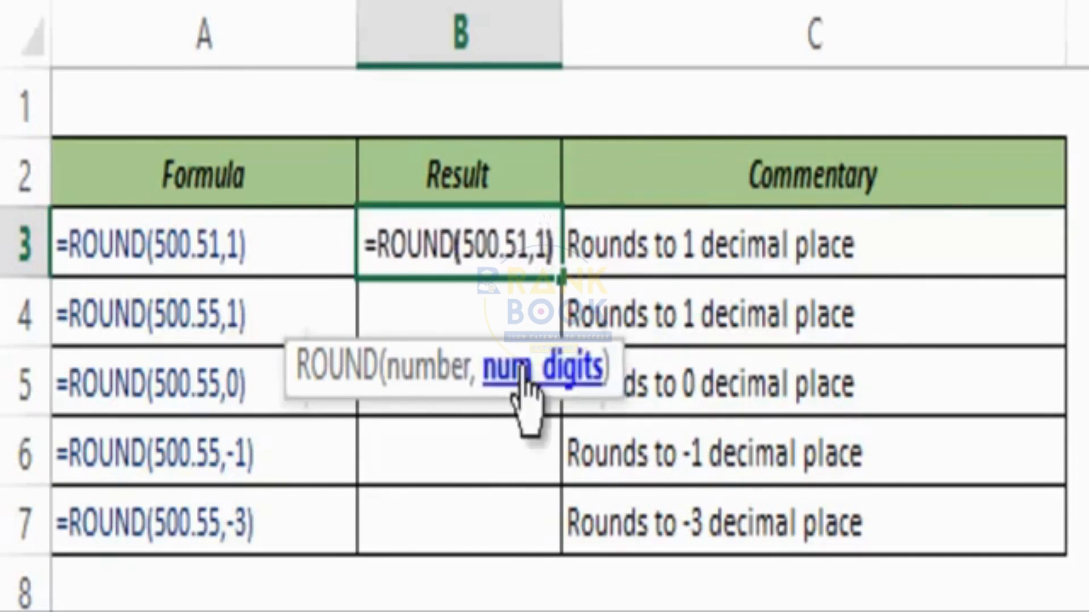
key(ctrl+Return)
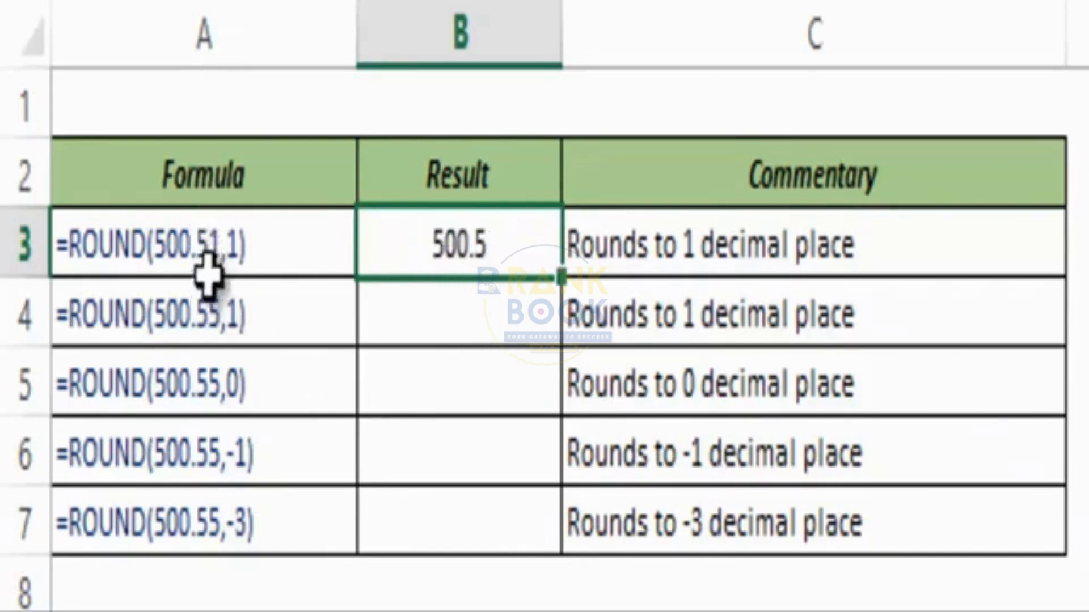
Enter =ROUND(500.55,1) in B4 so it shows 500.6.
click(439, 321)
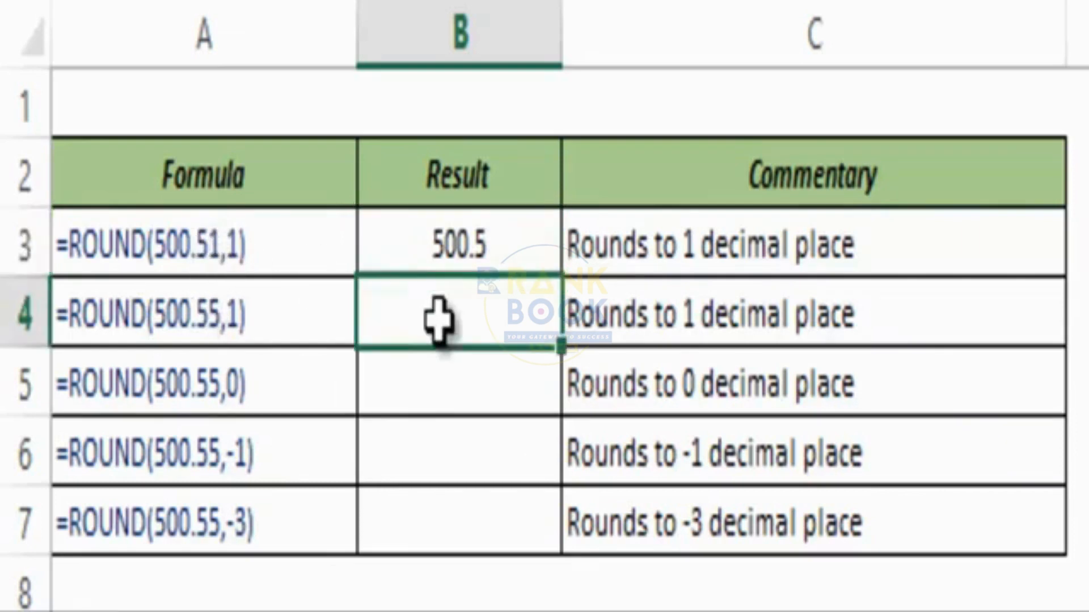
text(=round)
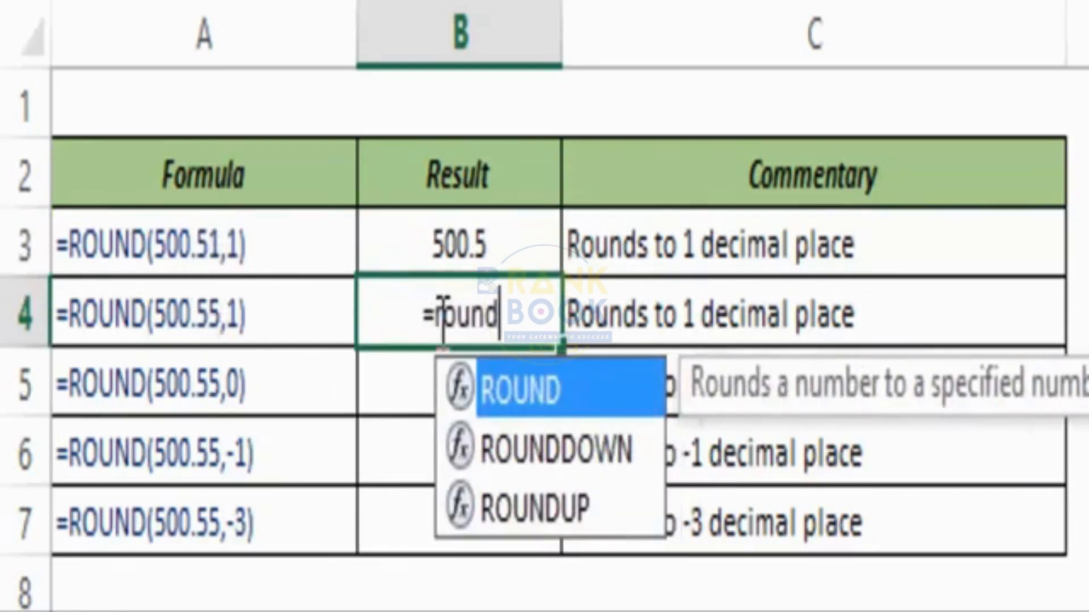
key(Tab)
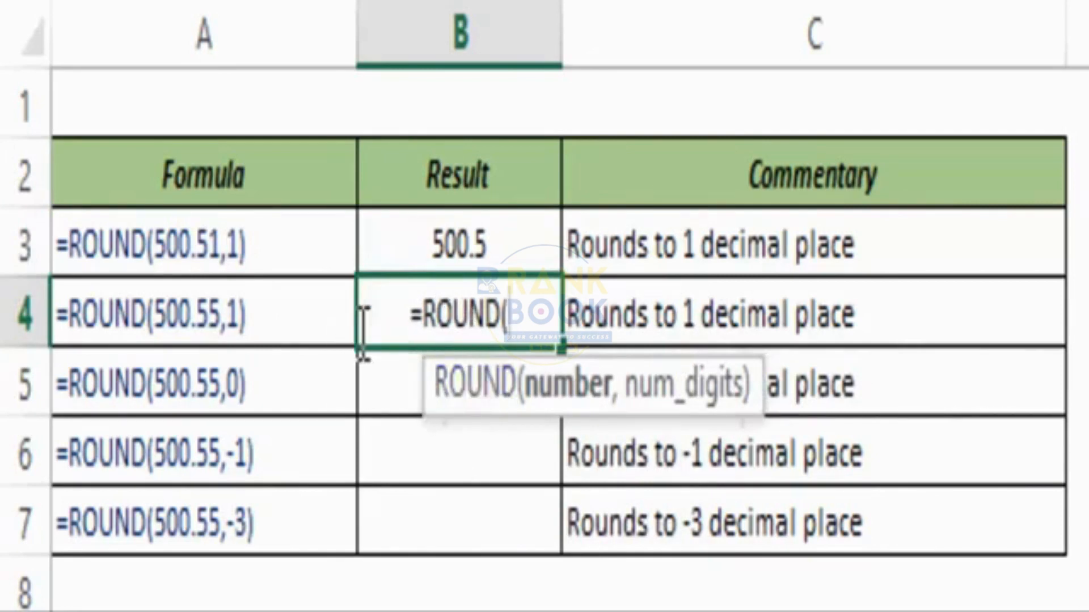
text(500.)
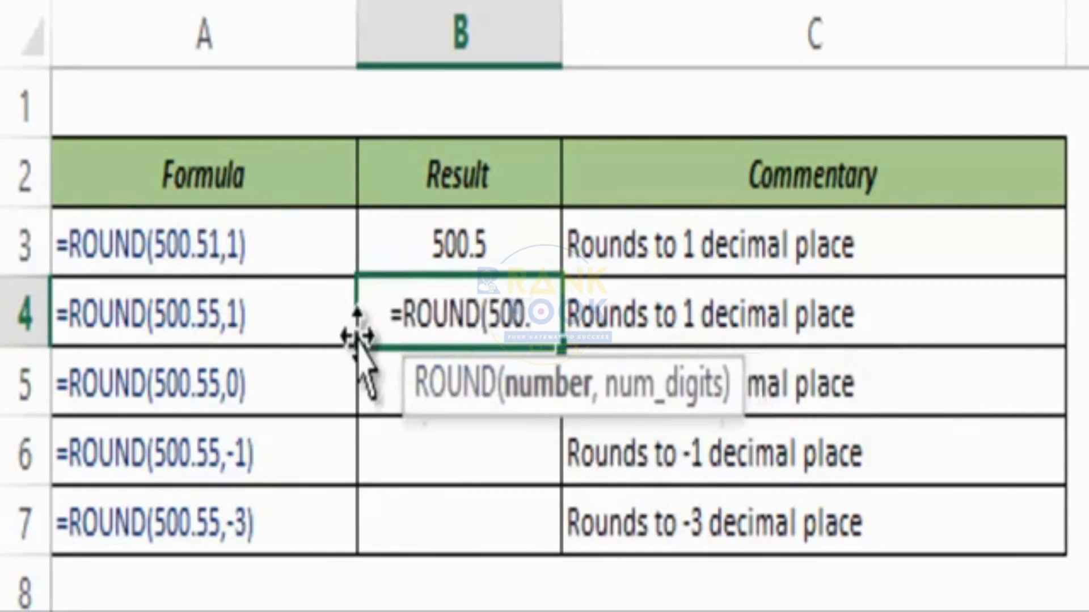
text(55)
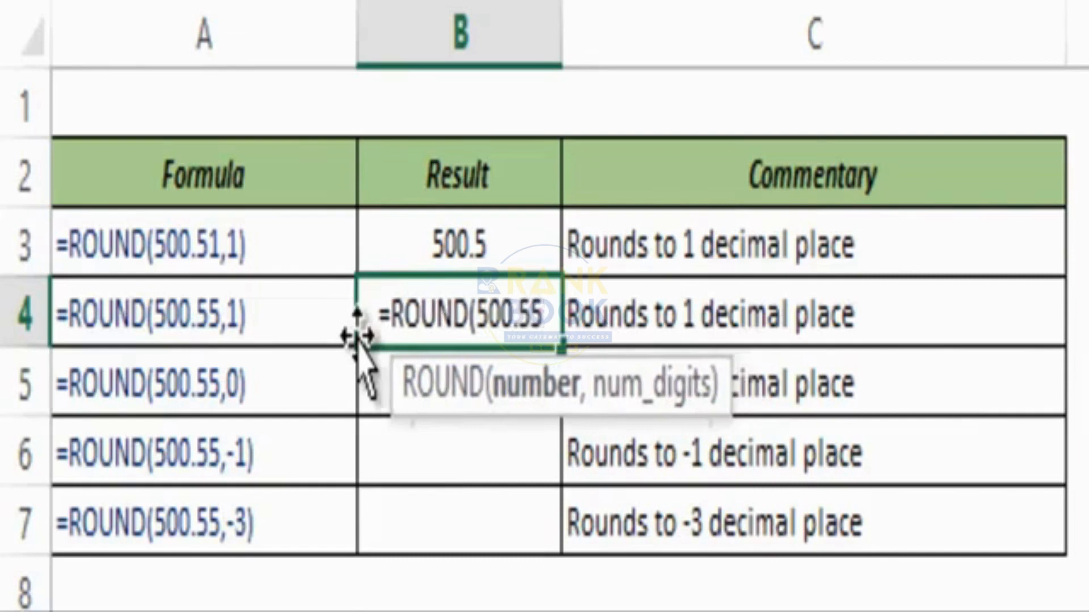
text(,1))
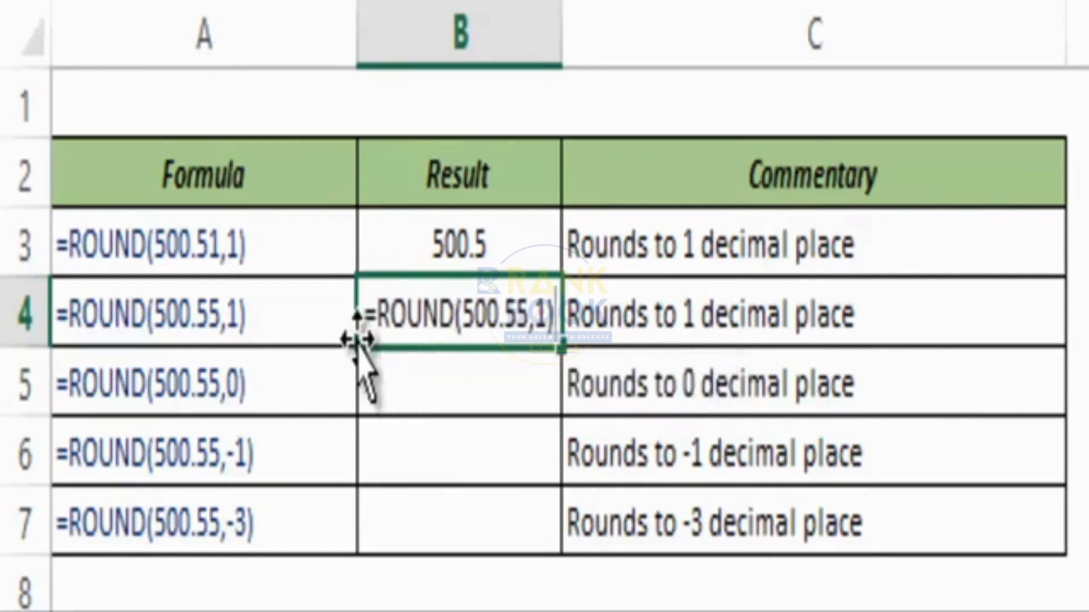
key(ctrl+Return)
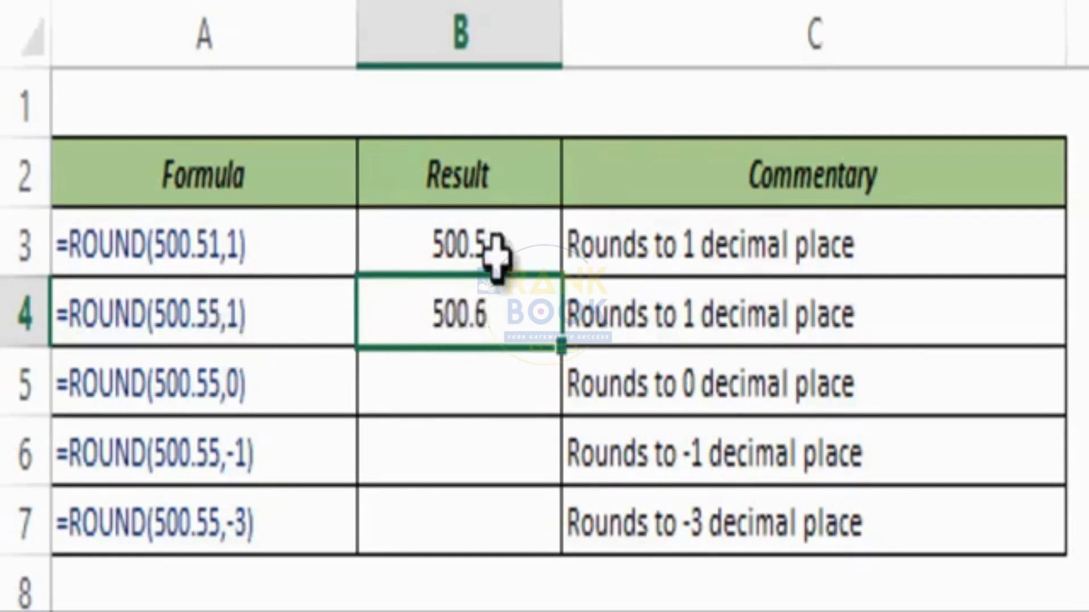
Enter =ROUND(500.55,0) in B5, which shows 501.
click(463, 389)
text(=round)
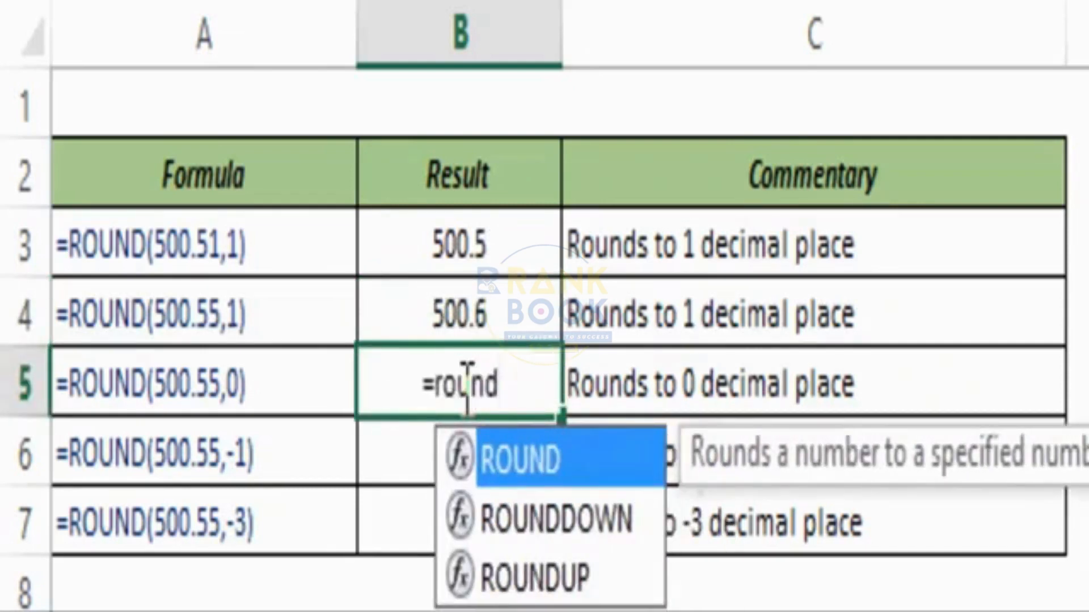
key(Tab)
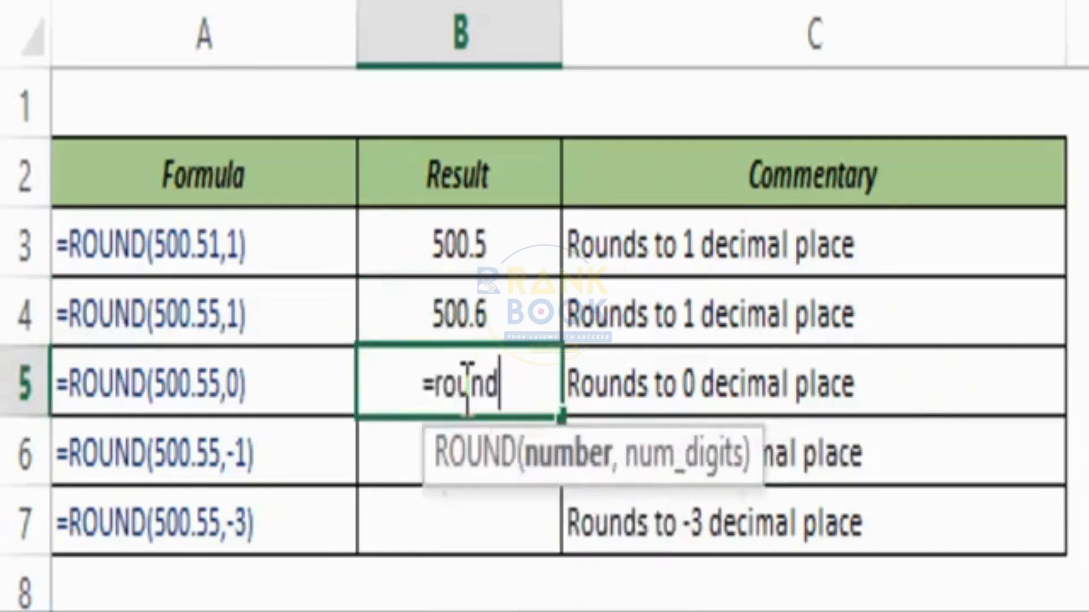
text(500.)
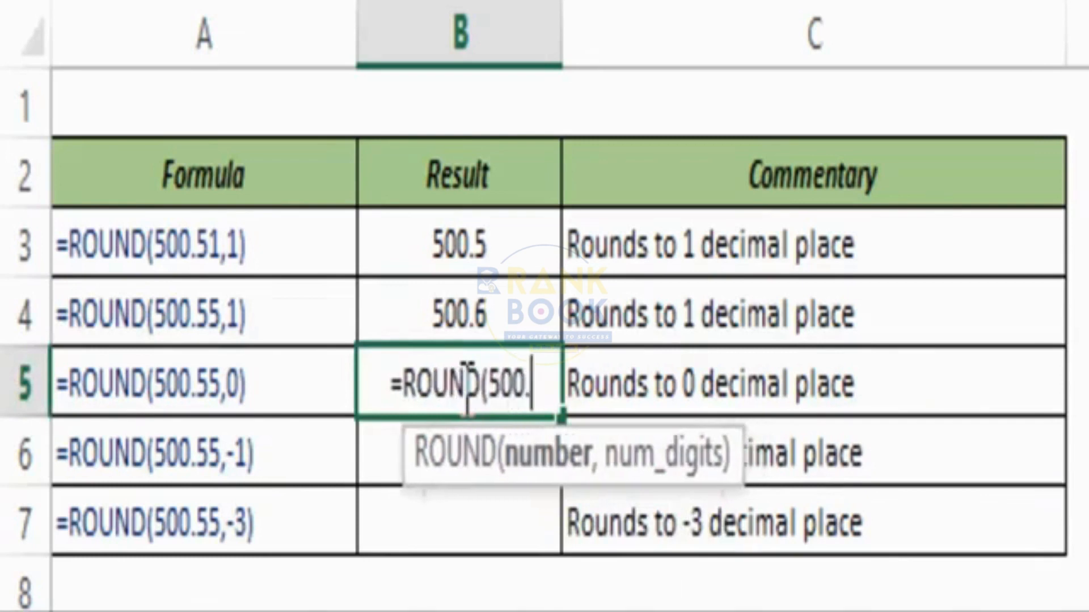
text(55,)
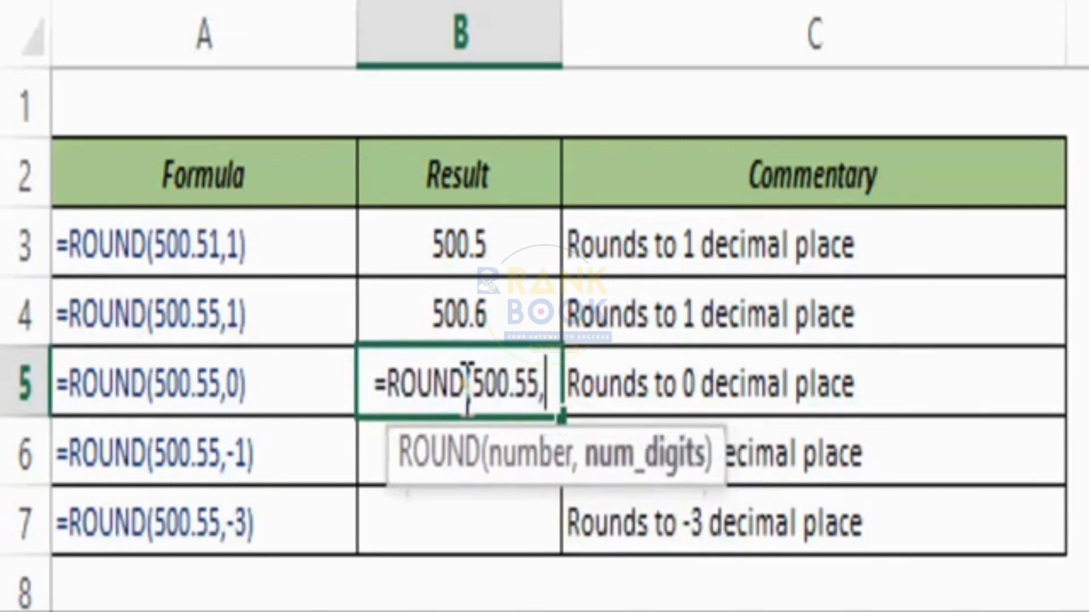
text(0)
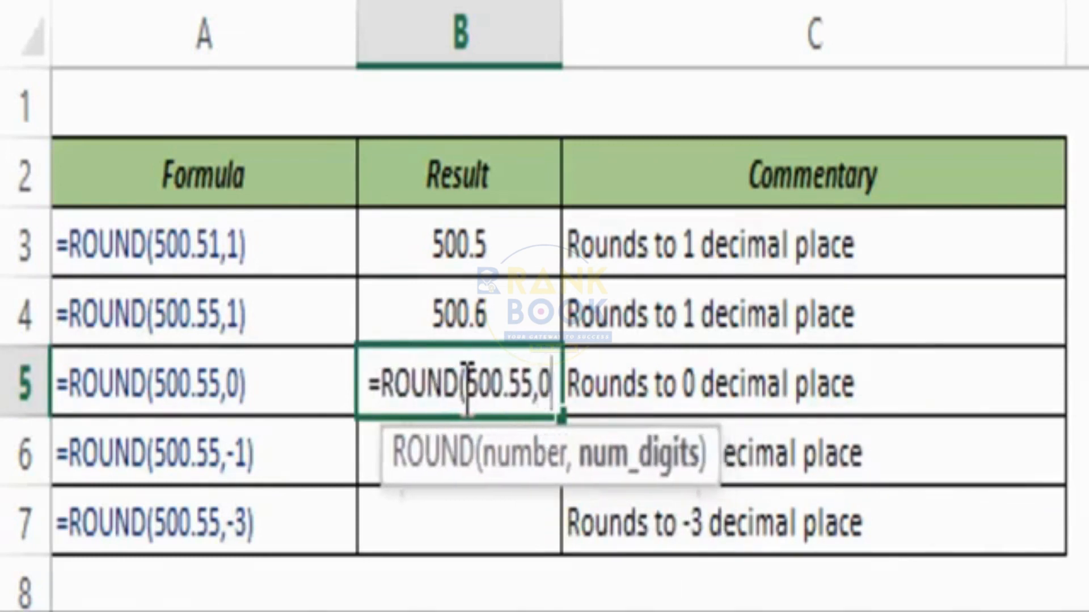
text())
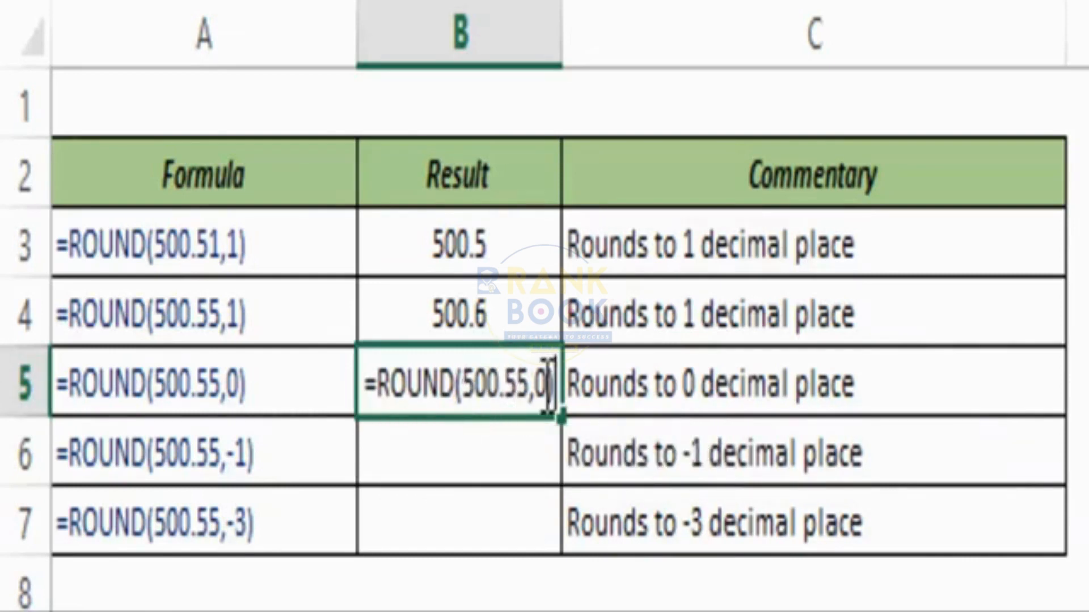
key(ctrl+Return)
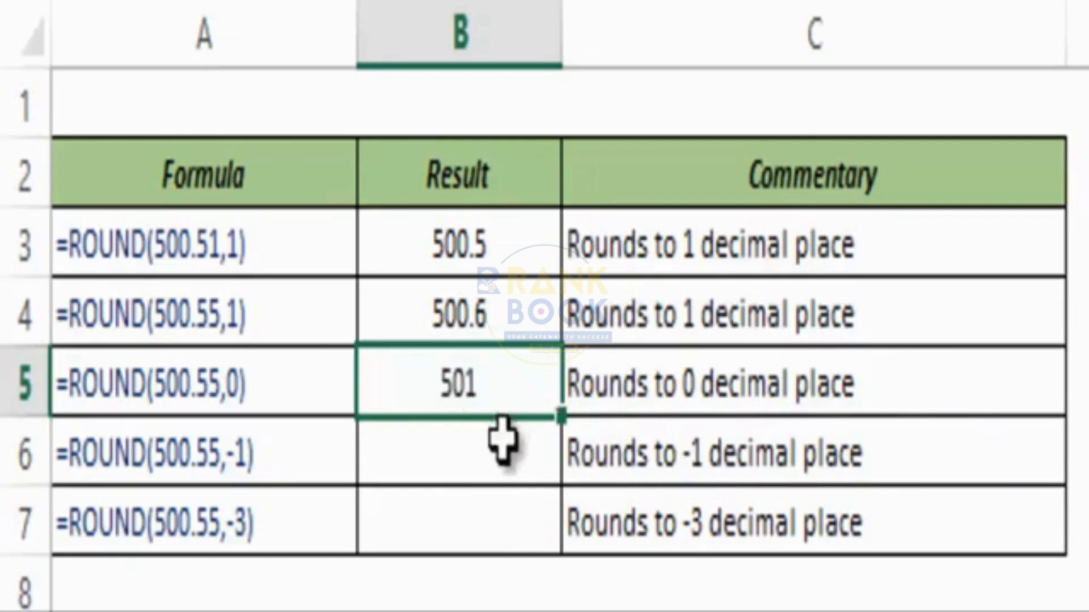
Change B5's value to 500.45 so the result becomes 500.
double_click(501, 392)
click(516, 385)
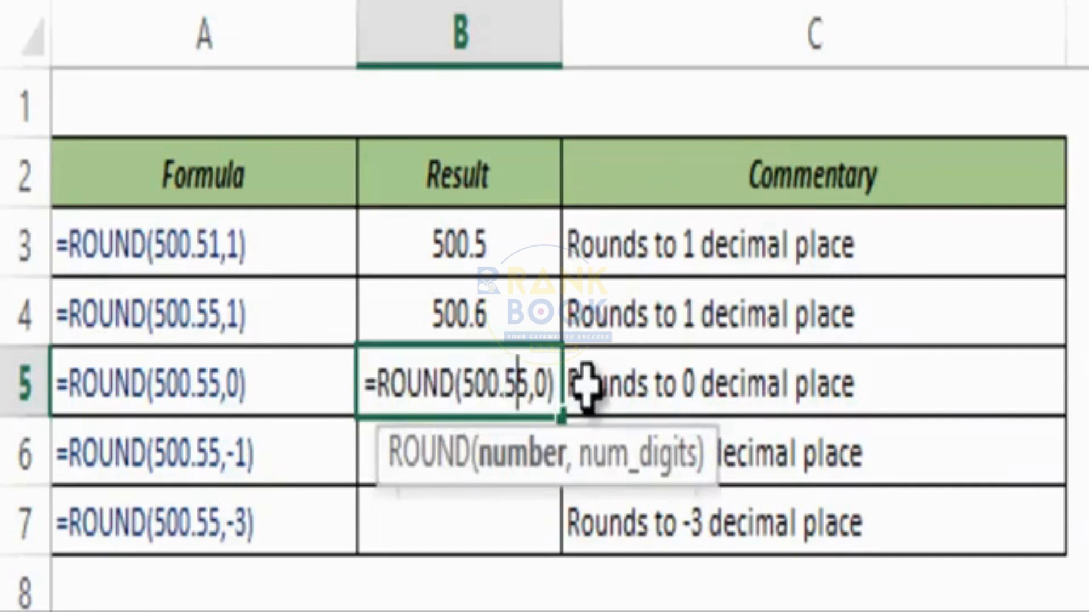
key(BackSpace)
text(4)
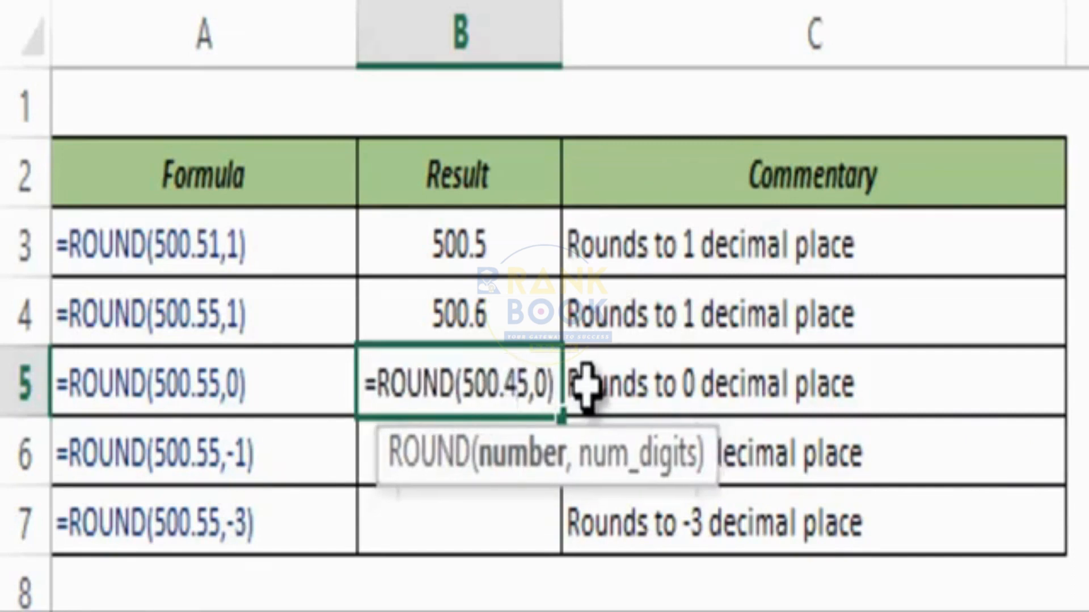
key(ctrl+Return)
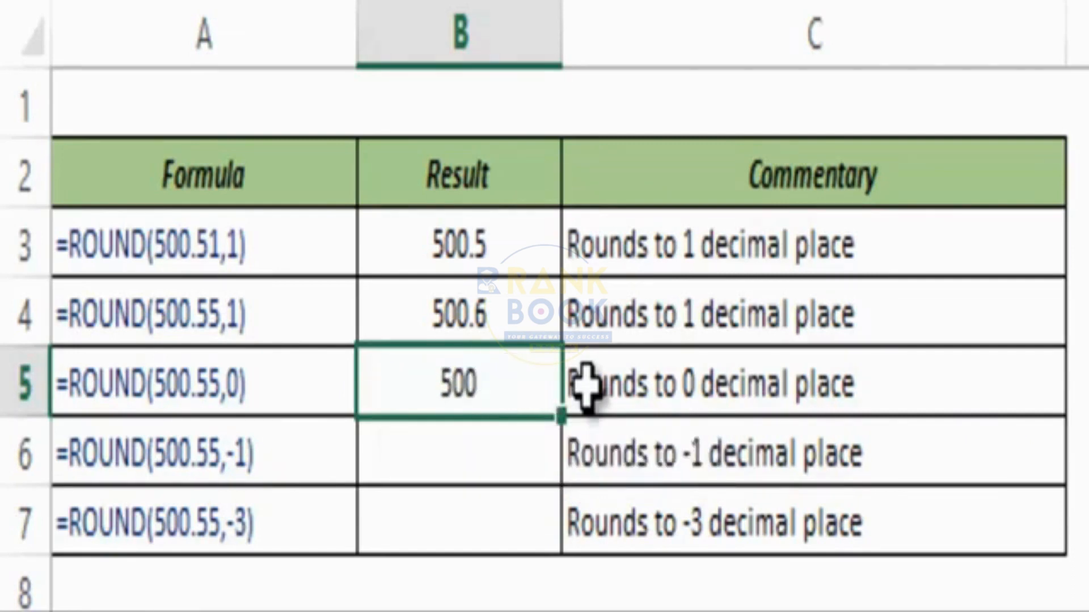
key(F2)
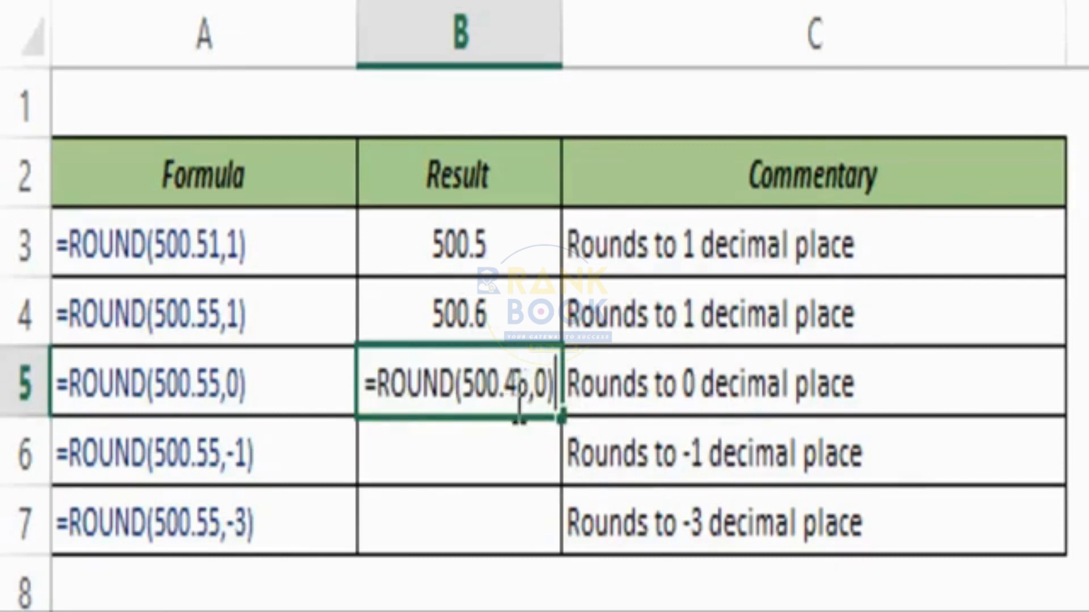
key(ctrl+Return)
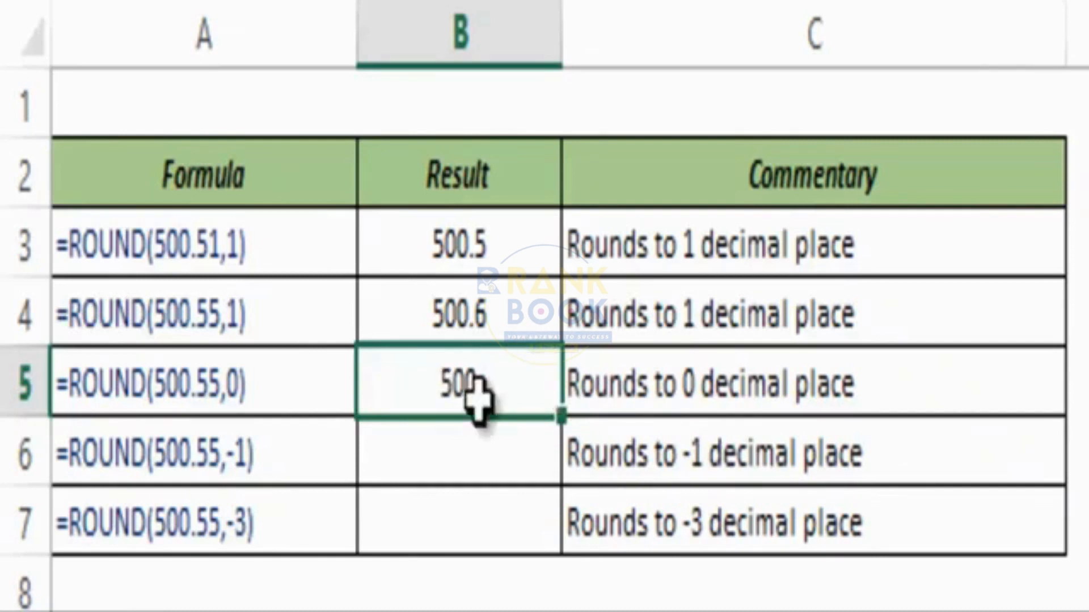
Enter =ROUND(500.55,-1) in B6.
click(462, 460)
text(=round)
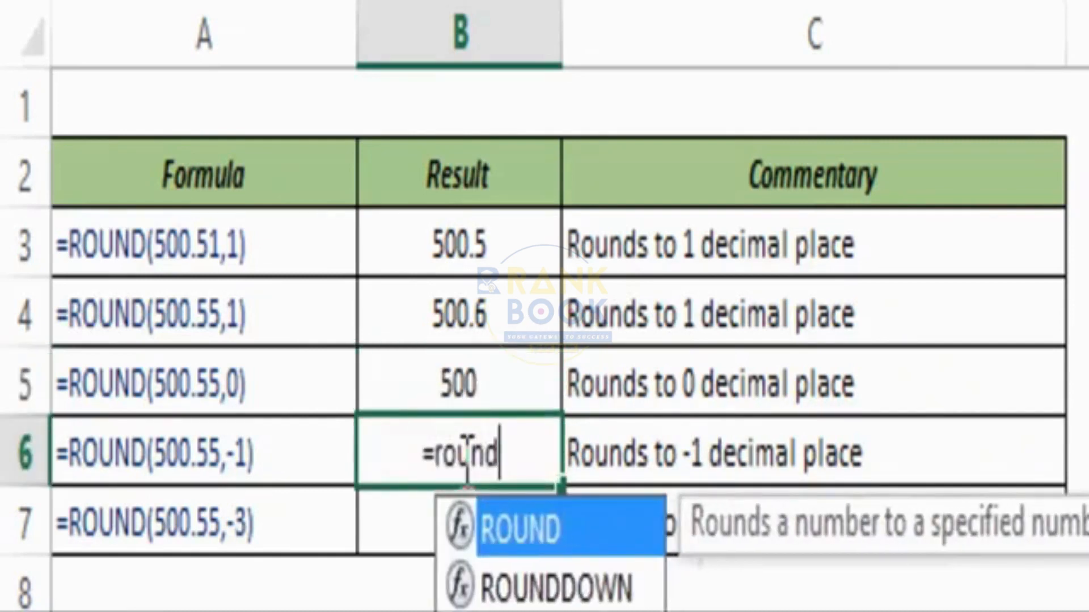
key(Tab)
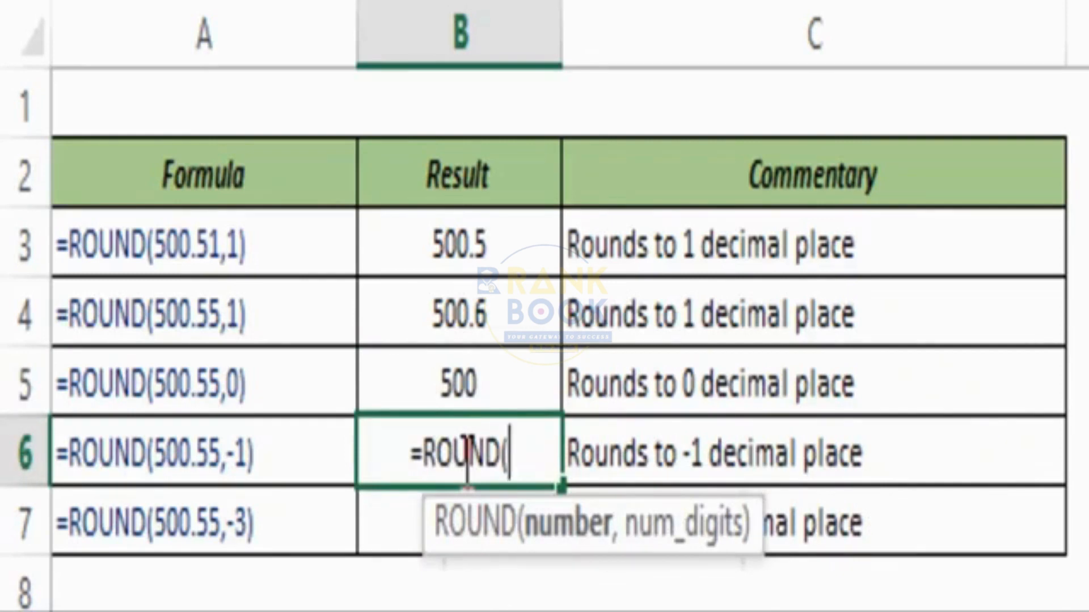
text(500.)
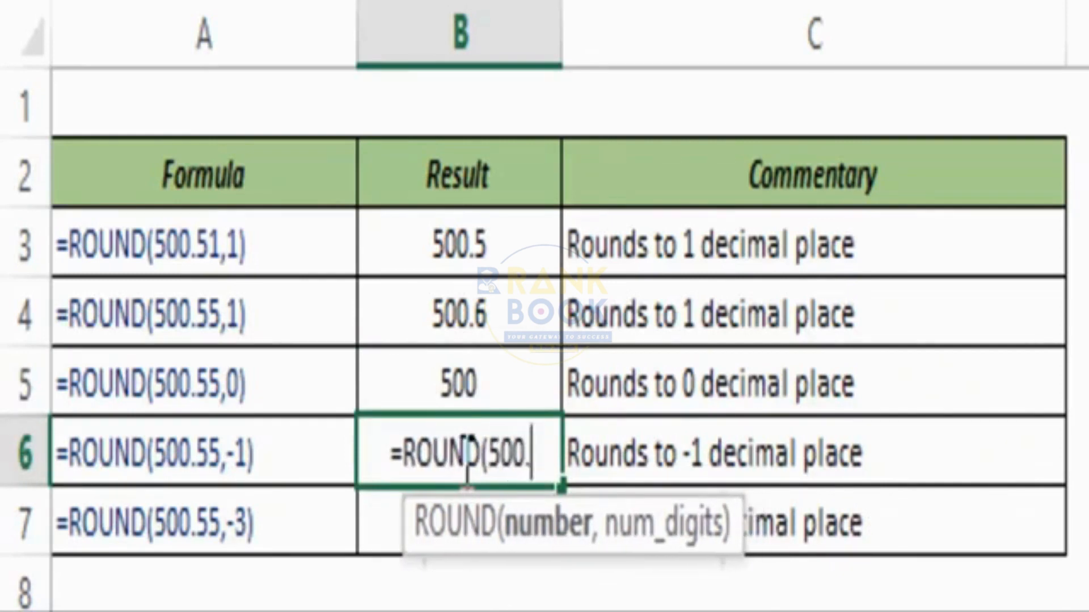
text(55,-1))
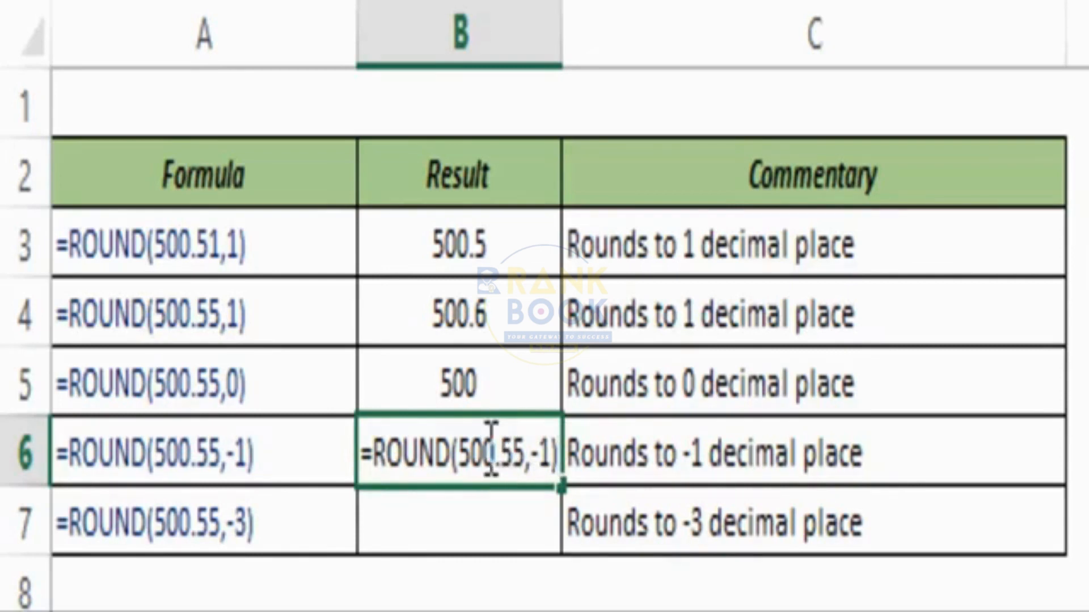
key(ctrl+Return)
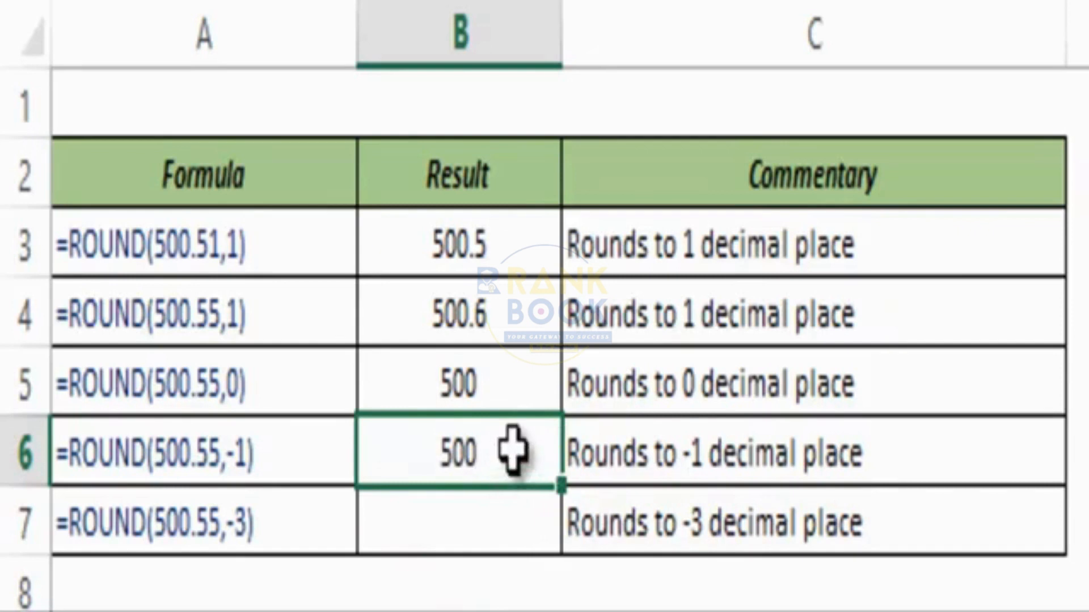
Change B6's value to 505.55 so it rounds to the nearest ten, 510.
double_click(522, 476)
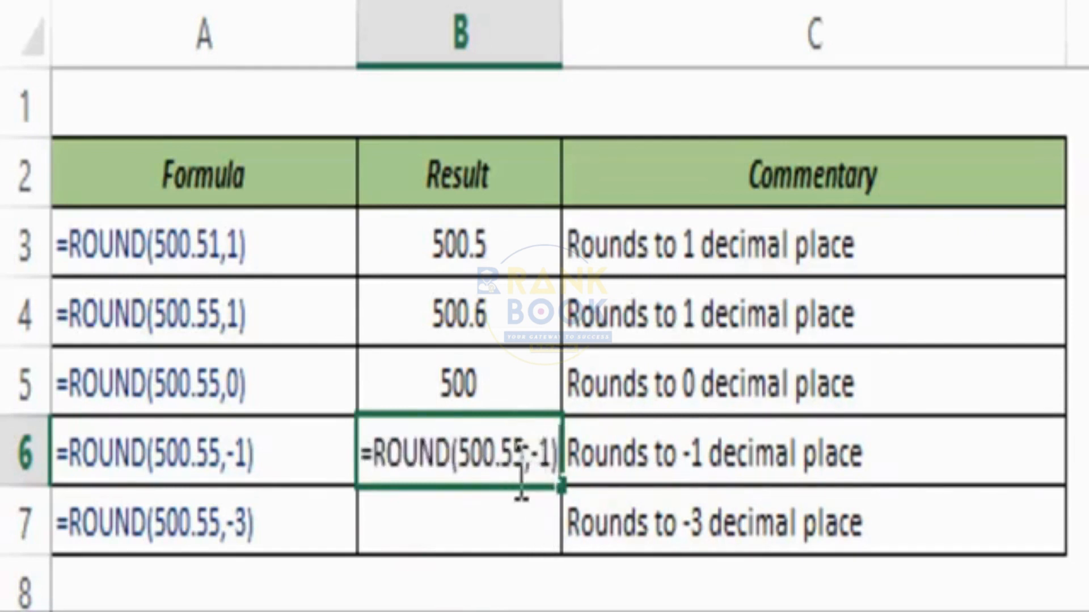
key(Escape)
double_click(513, 455)
click(497, 448)
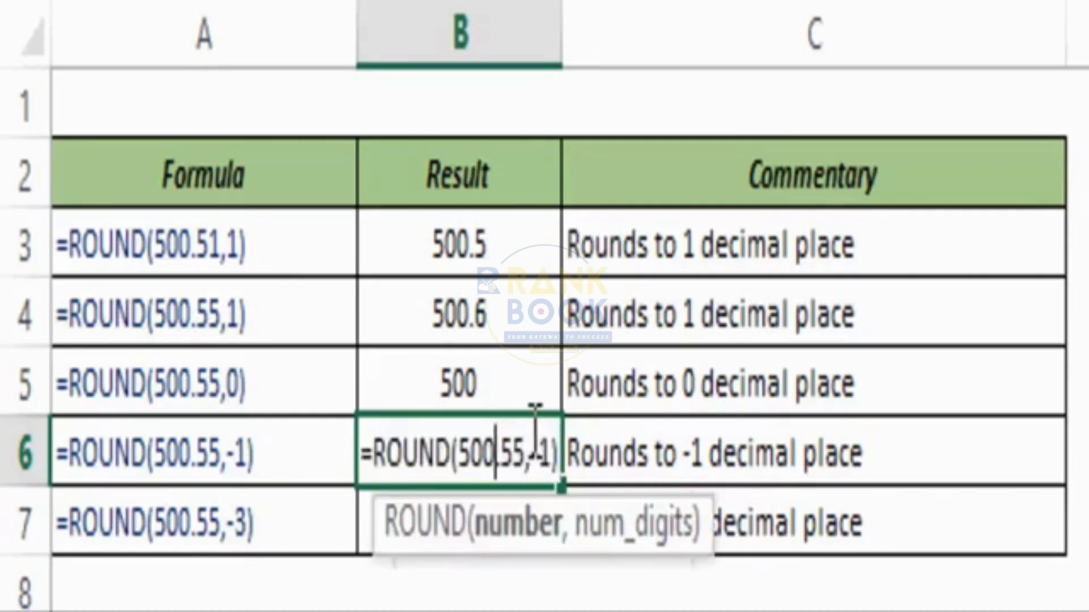
key(BackSpace)
text(5)
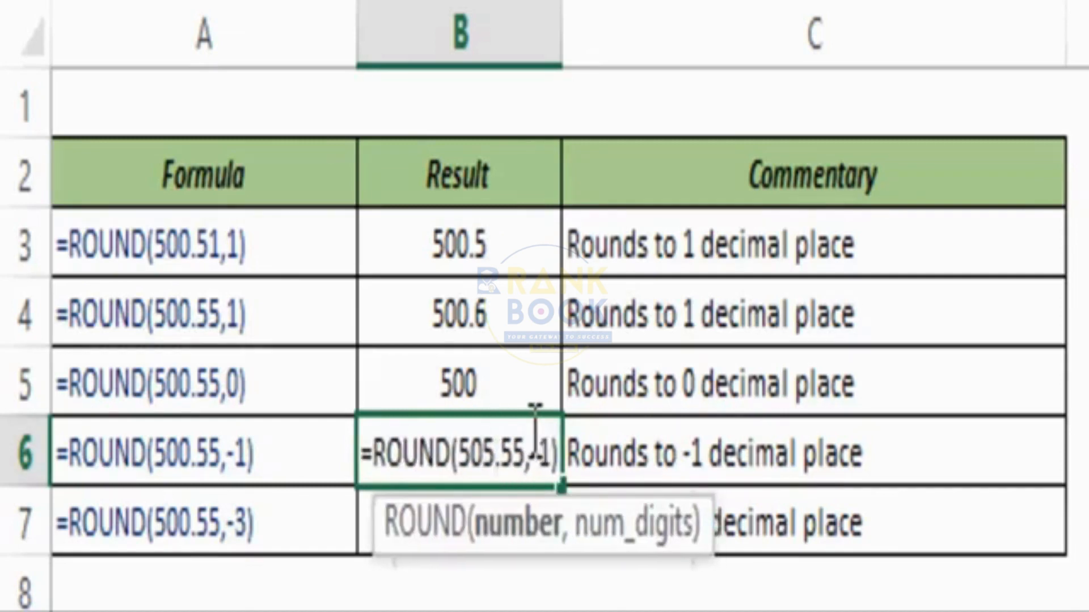
key(ctrl+Return)
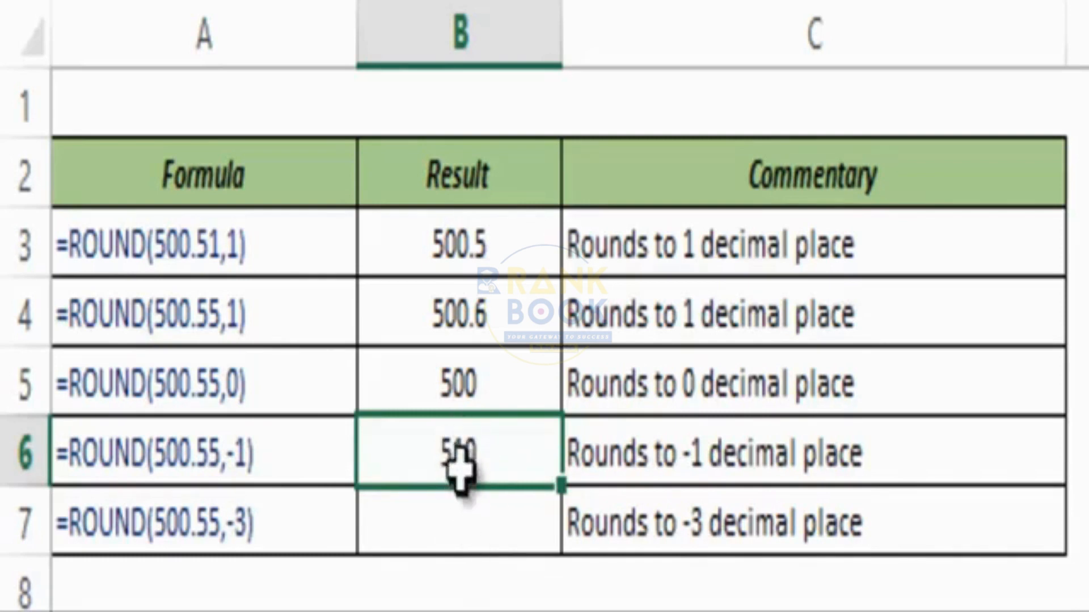
Enter =ROUND(500.55,-3) in B7, which shows 1000.
click(444, 514)
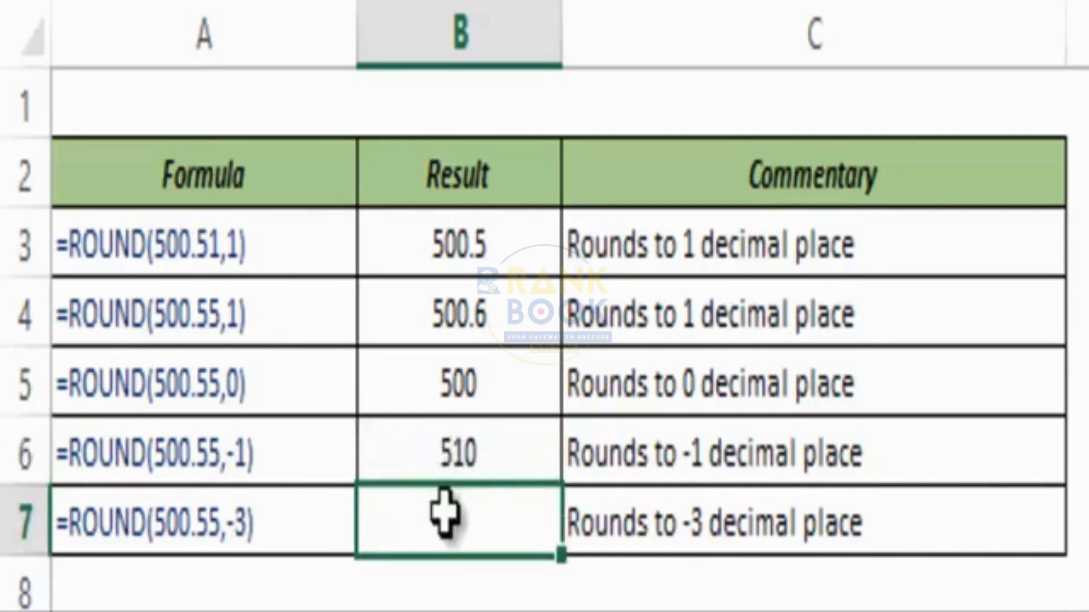
text(=round)
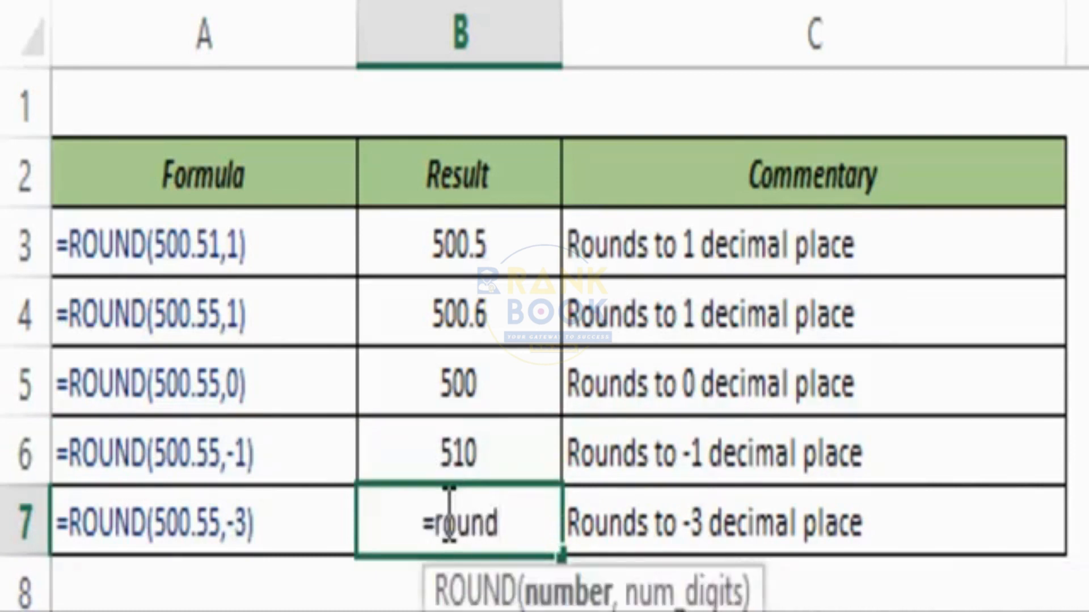
key(Tab)
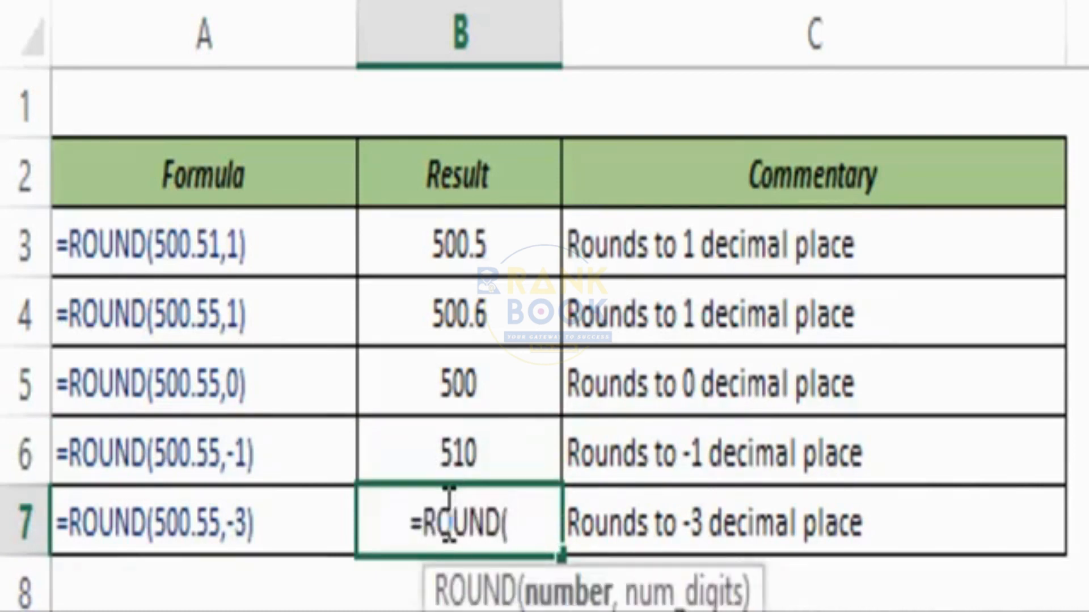
text(500)
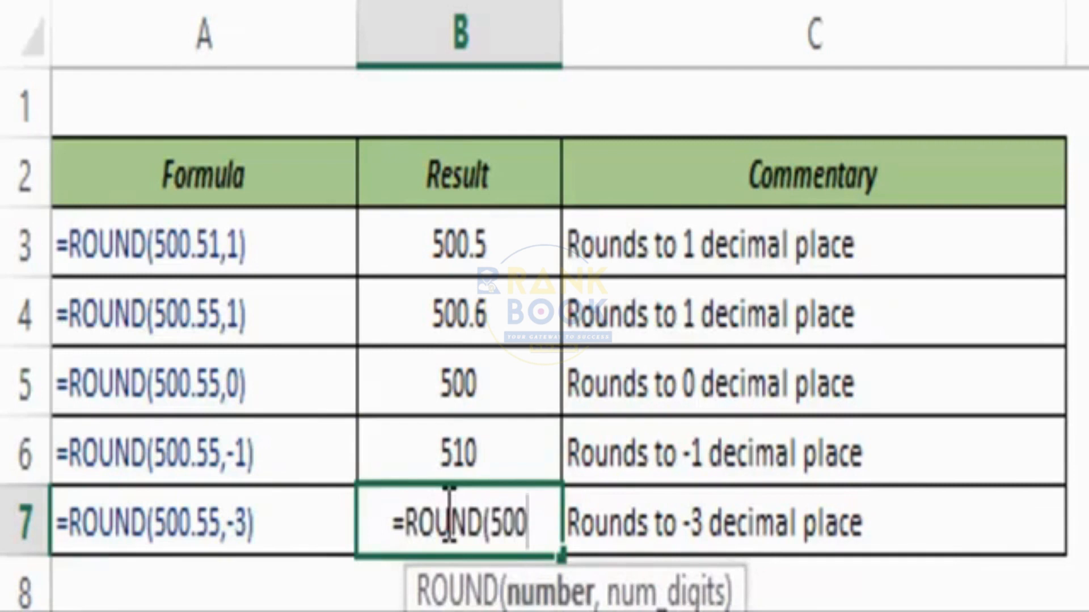
text(.55)
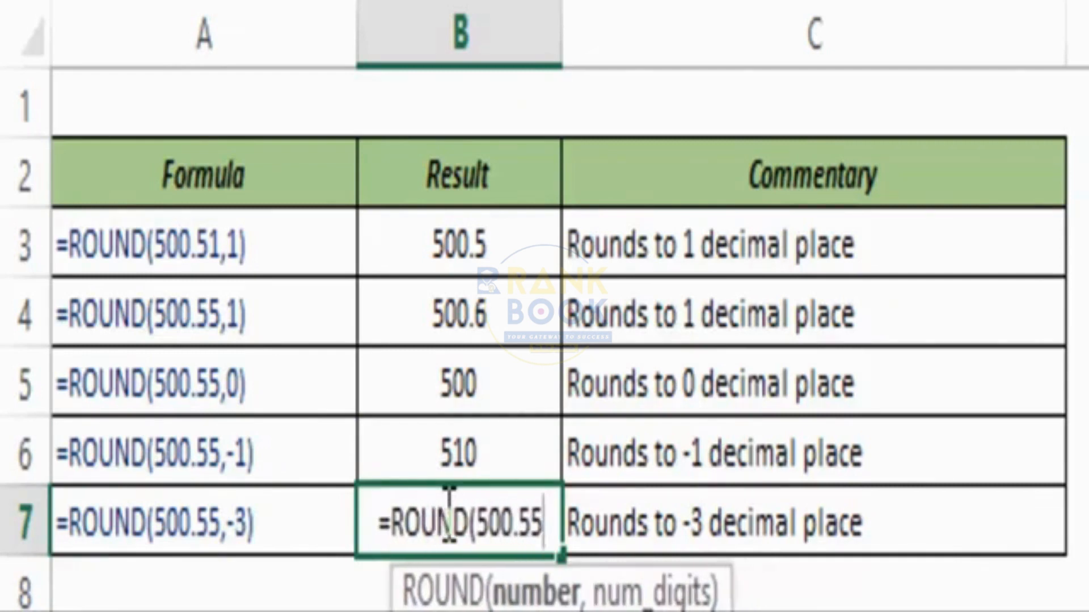
text(,-3)
key(BackSpace)
key(BackSpace)
key(BackSpace)
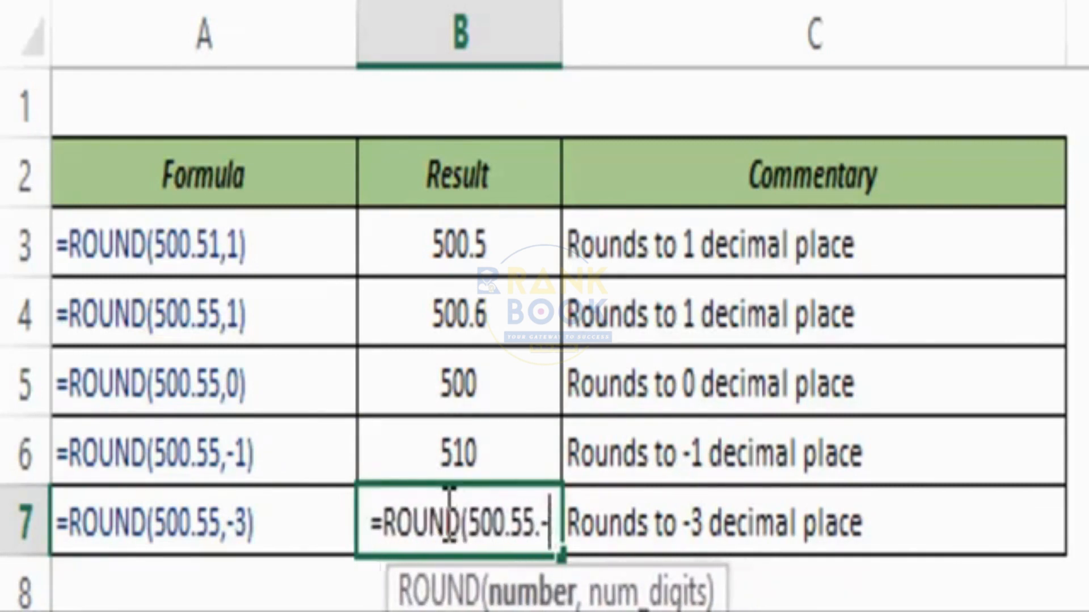
text(,-3)
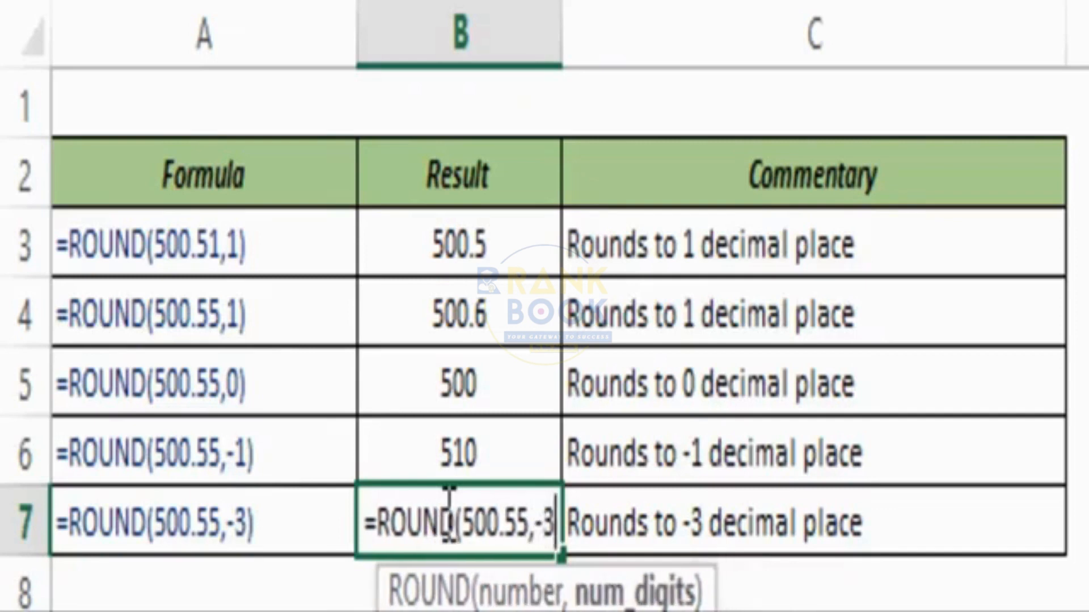
text())
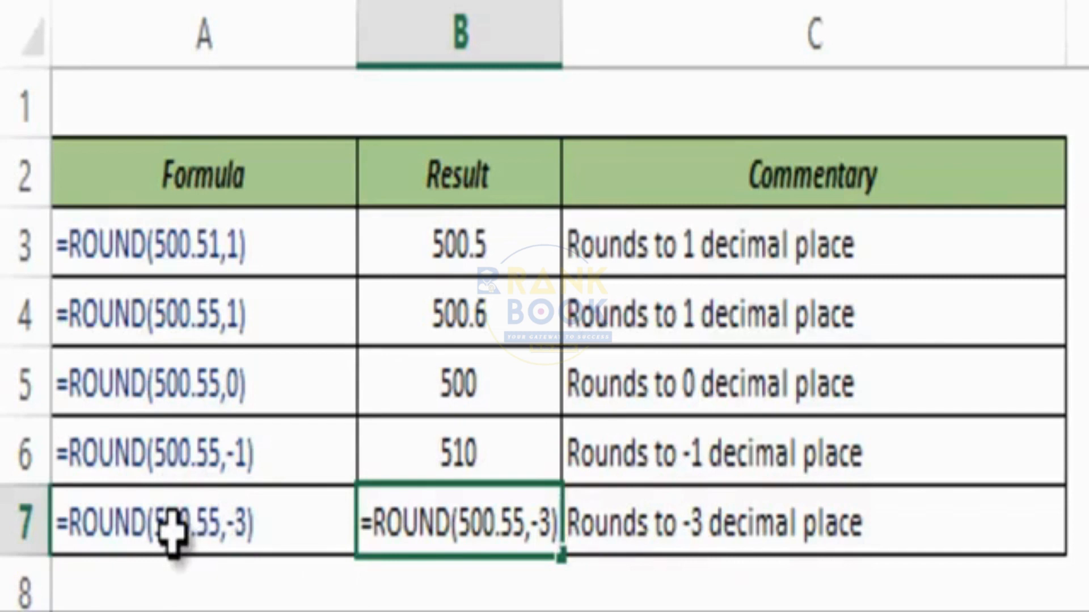
key(ctrl+Return)
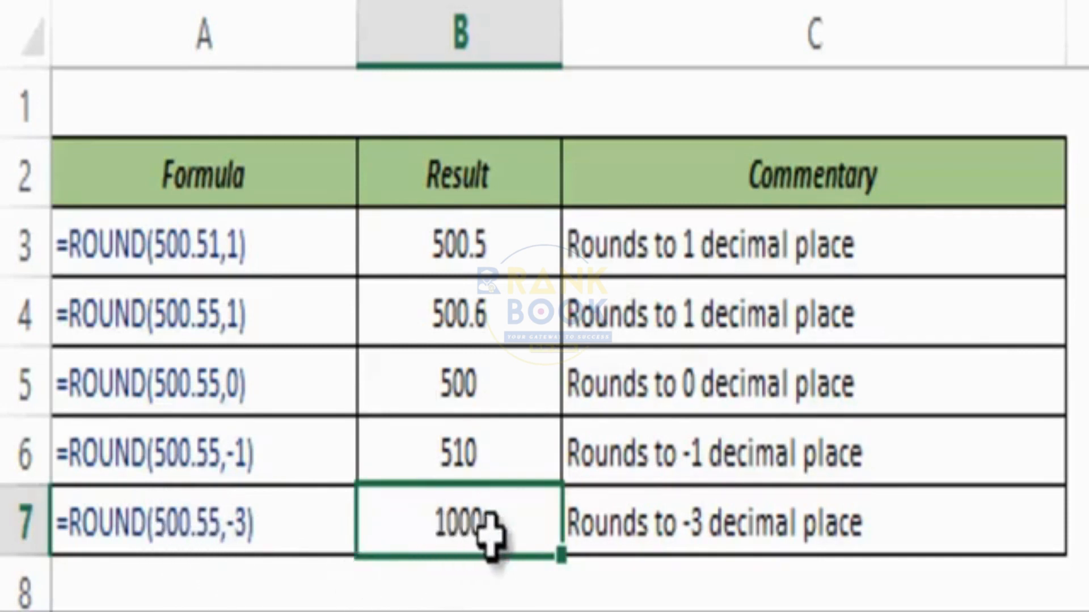
Change B7's value to 400.55 so the result becomes 0.
double_click(528, 533)
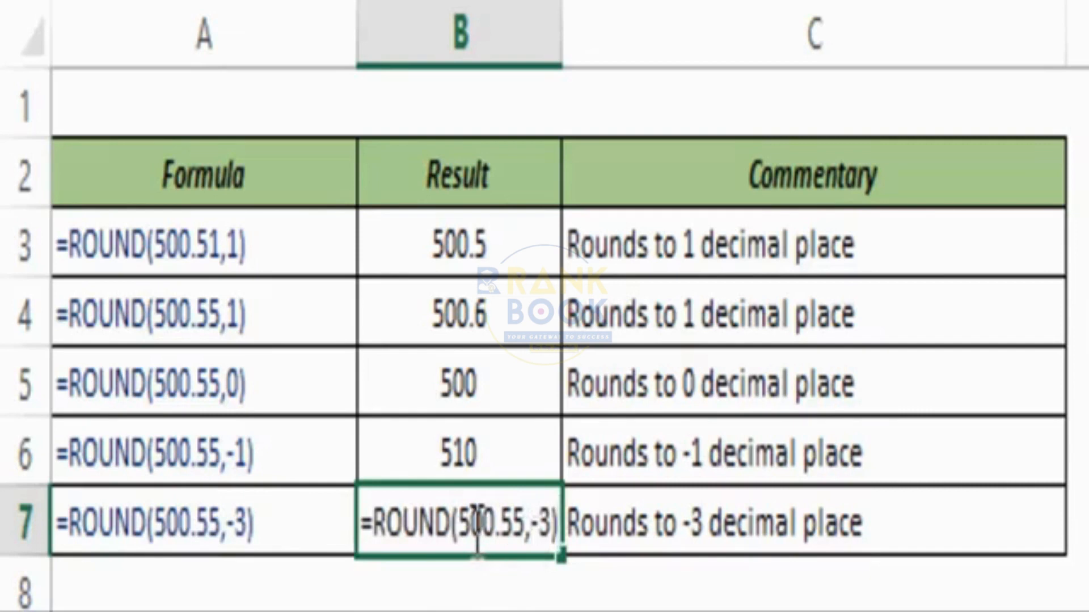
click(475, 523)
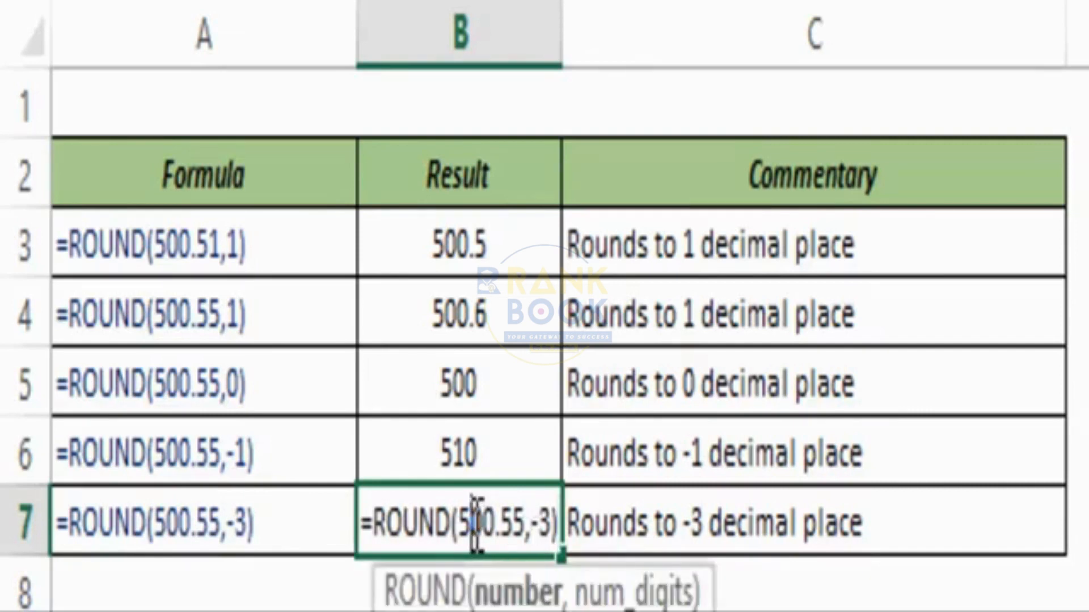
key(BackSpace)
text(4)
key(ctrl+Return)
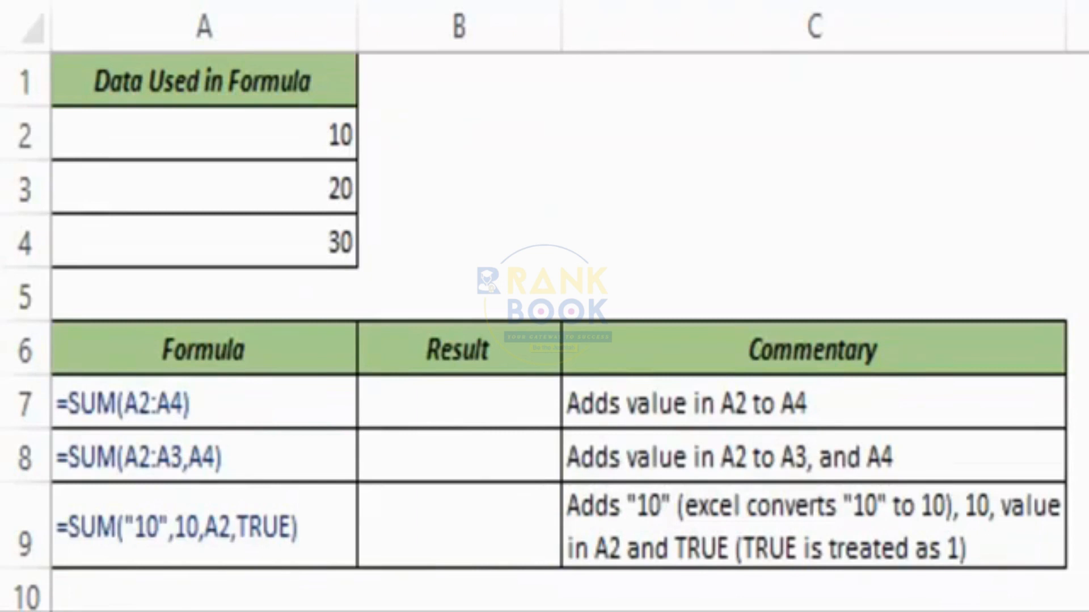
On the SUM sheet, enter =SUM(A2,A3,A4) in B7.
click(475, 407)
click(473, 405)
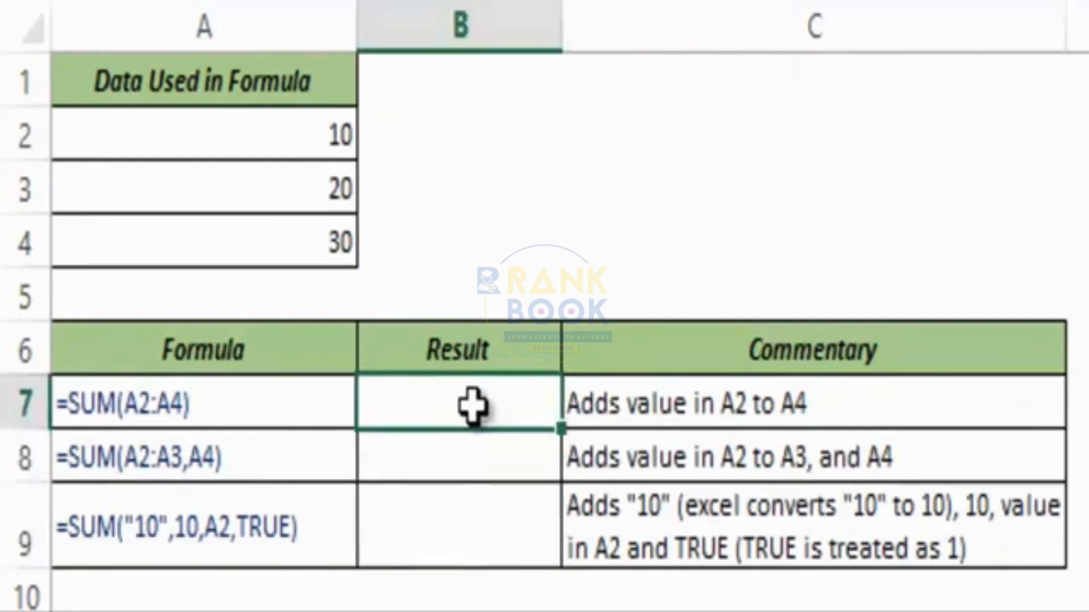
text(=Sum)
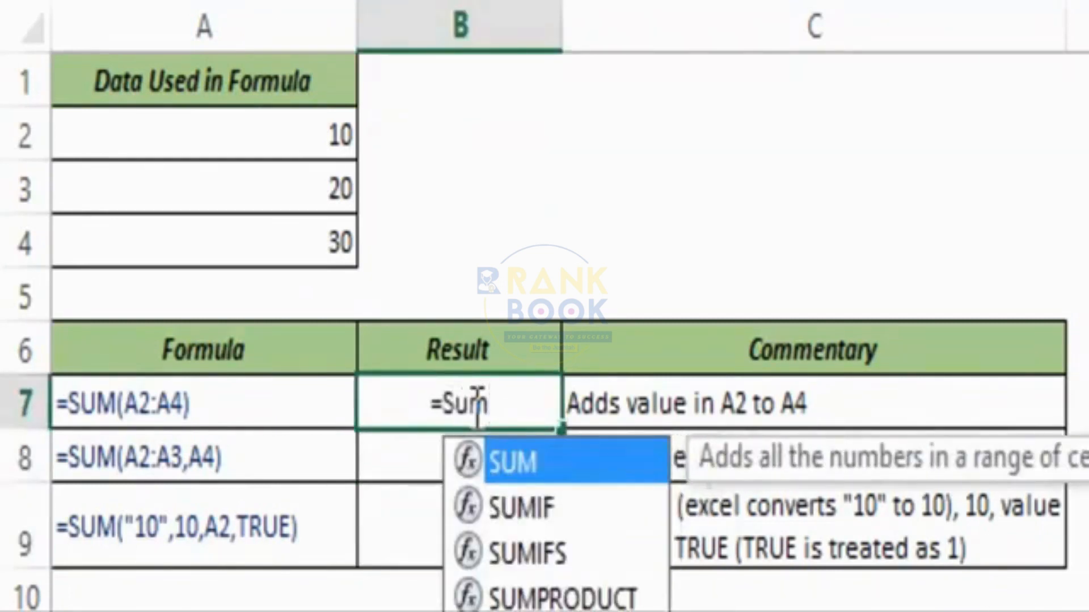
key(Tab)
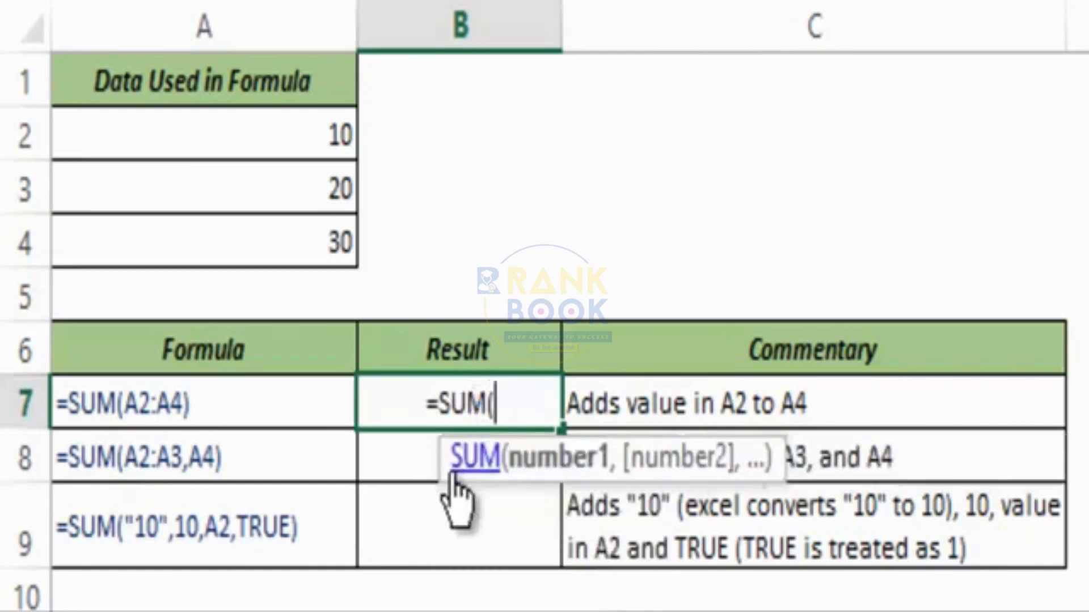
drag(410, 468, 244, 496)
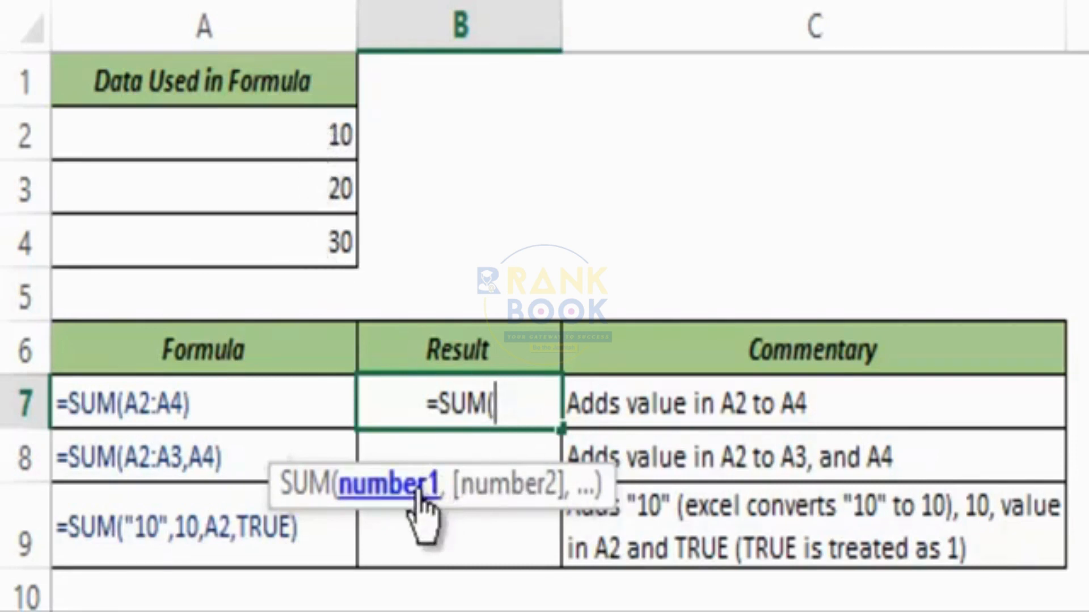
click(308, 135)
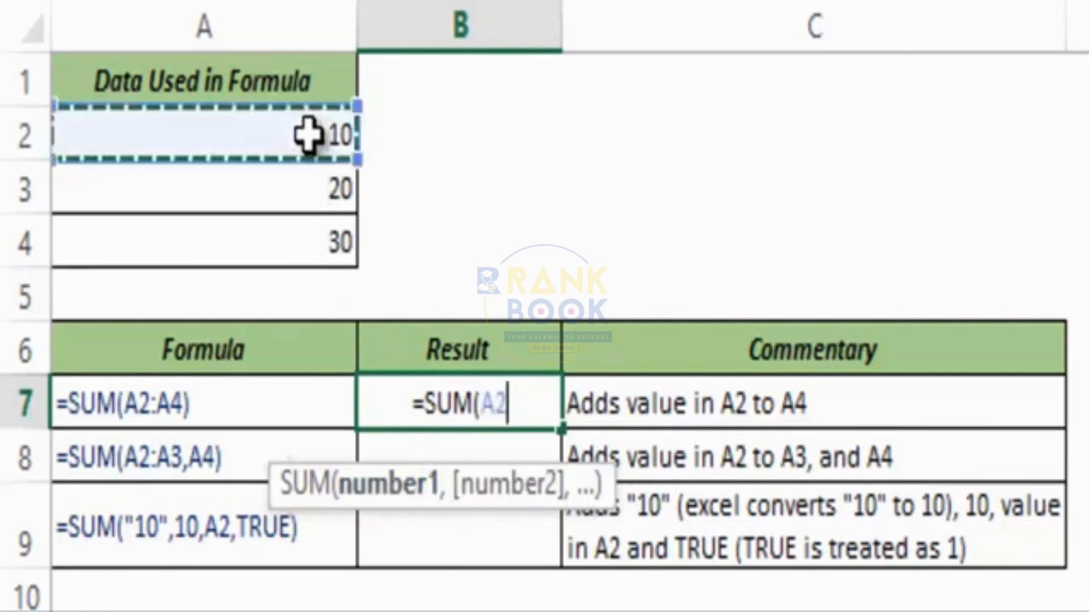
text(,)
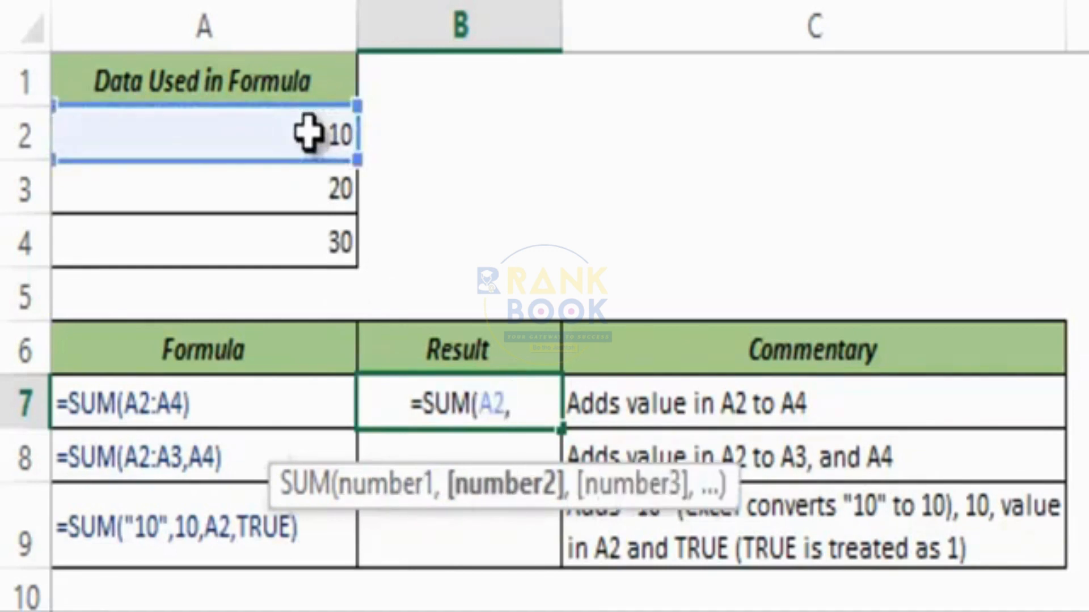
click(290, 192)
text(,)
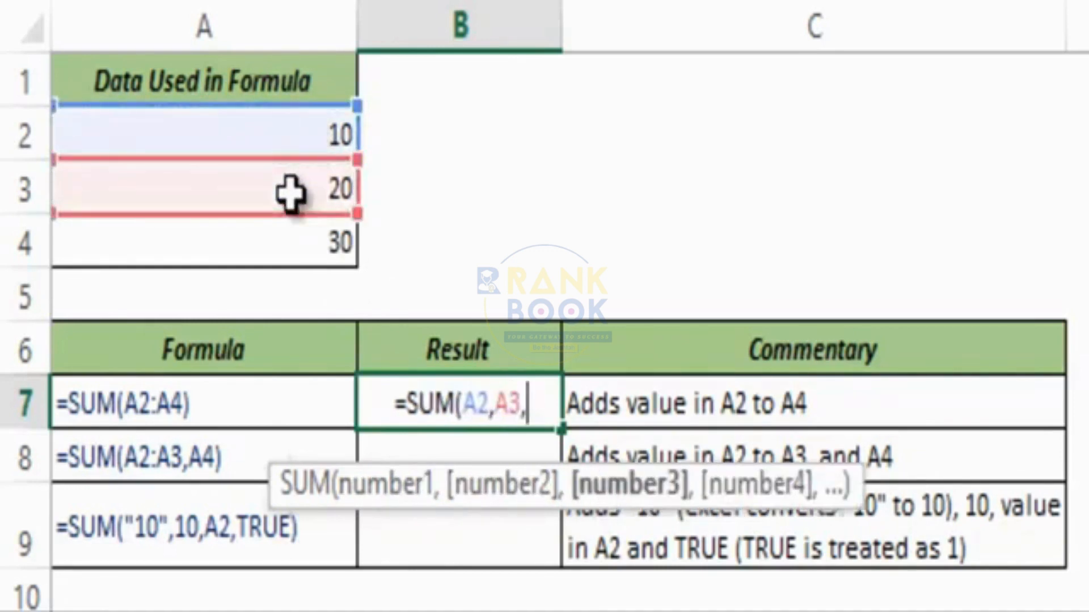
click(289, 244)
text())
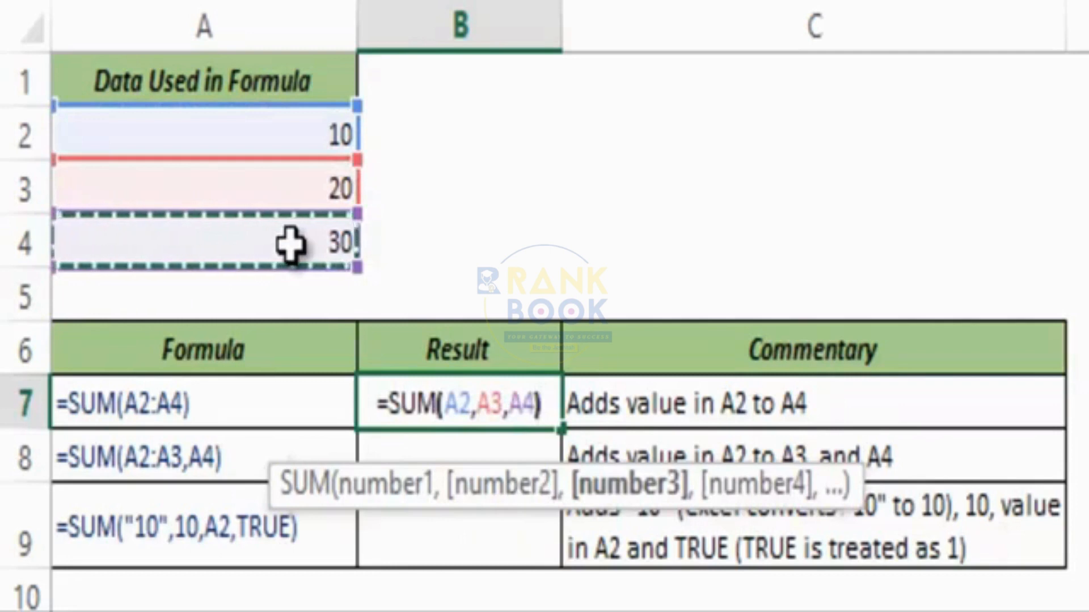
key(ctrl+Return)
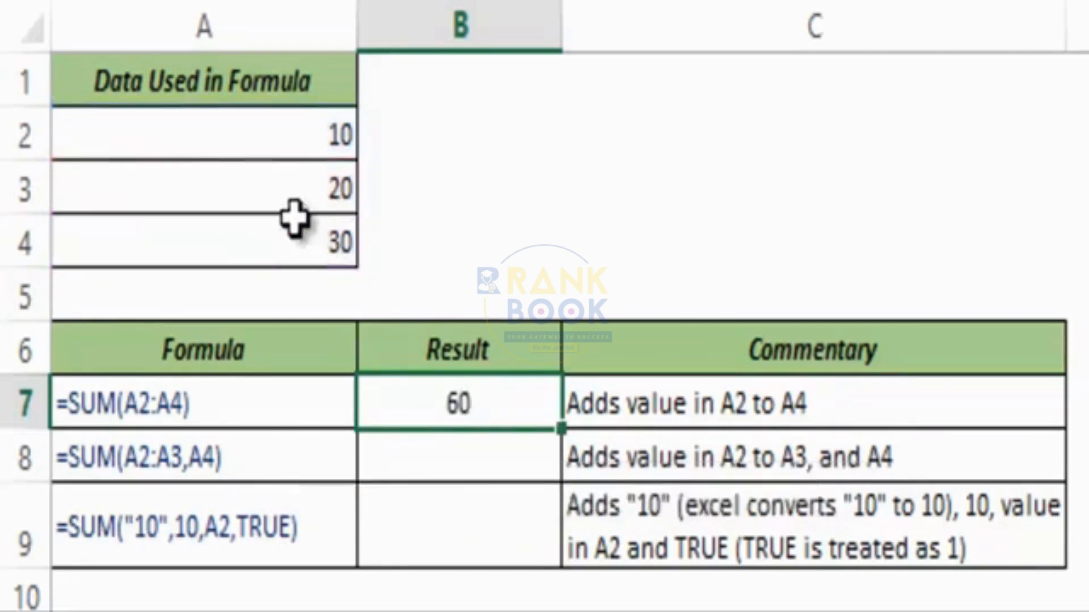
Replace B7's separate references with the range A2:A4, giving 60.
drag(250, 139, 284, 252)
click(418, 408)
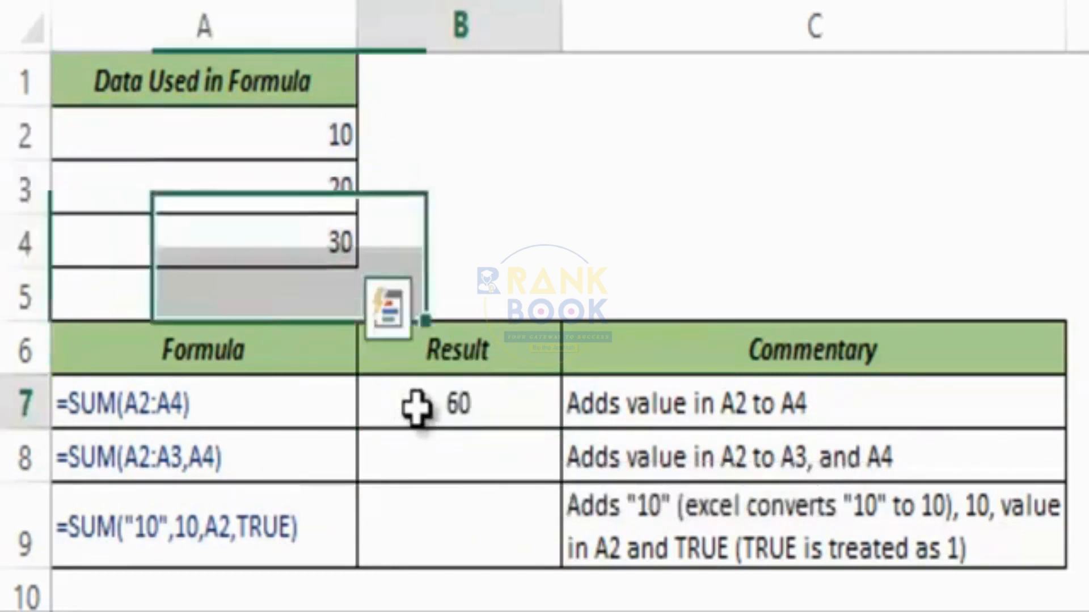
key(F2)
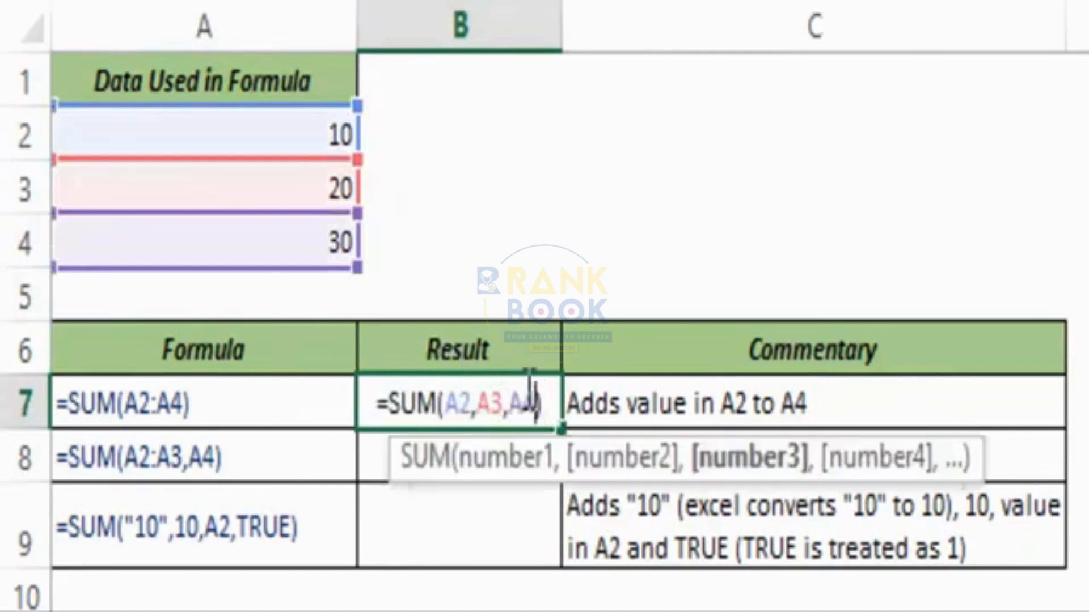
key(shift+Left)
key(shift+Left)
key(shift+Left)
key(shift+Left)
key(shift+Left)
key(shift+Left)
key(shift+Left)
key(Delete)
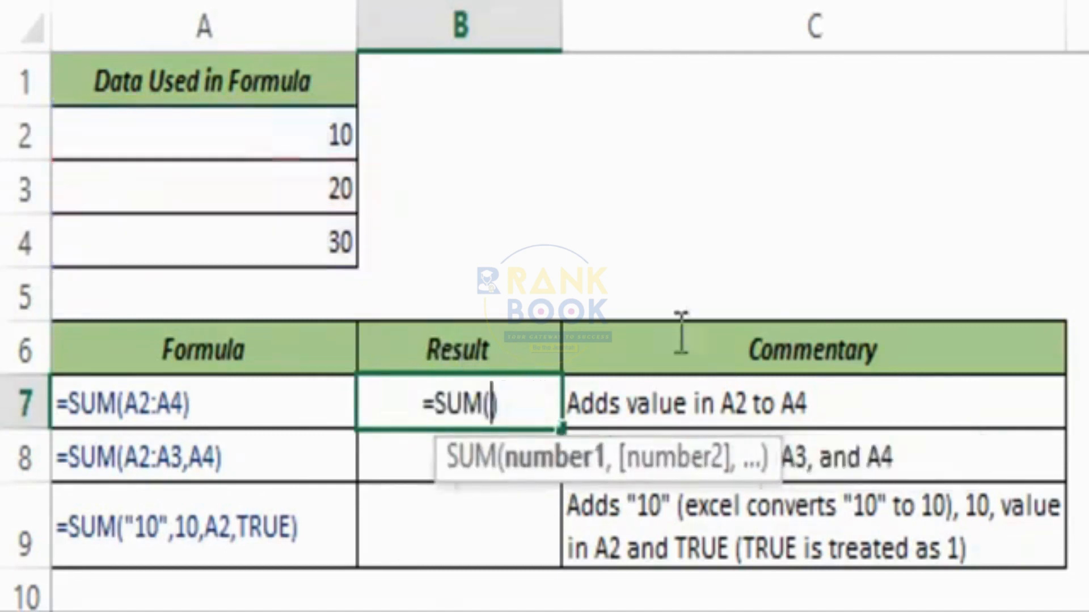
drag(274, 146, 272, 237)
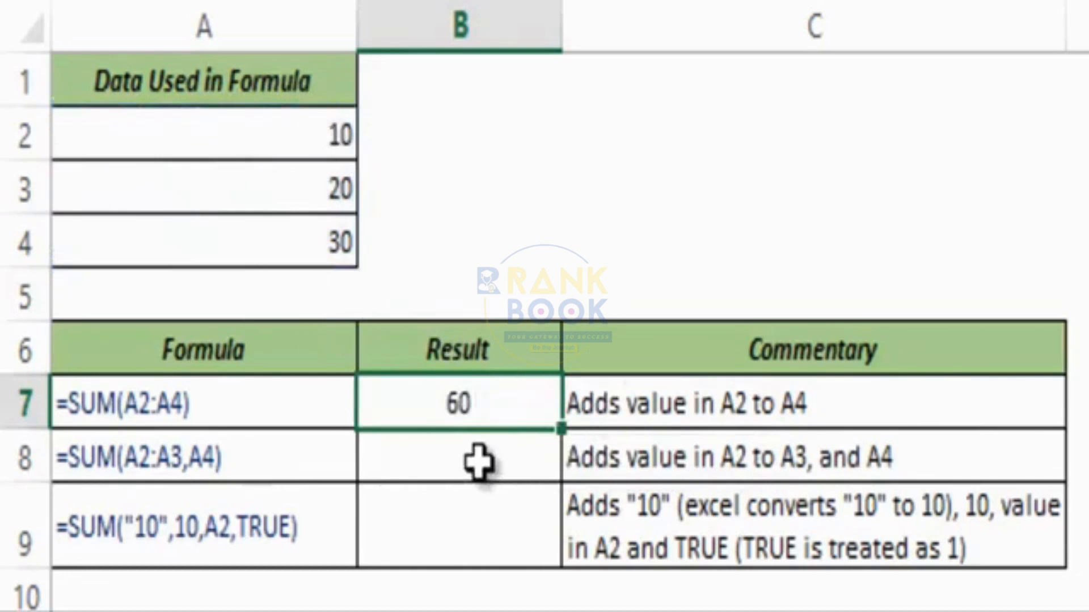
Enter =SUM(A2:A3,A4) in B8 so it shows 60.
click(479, 460)
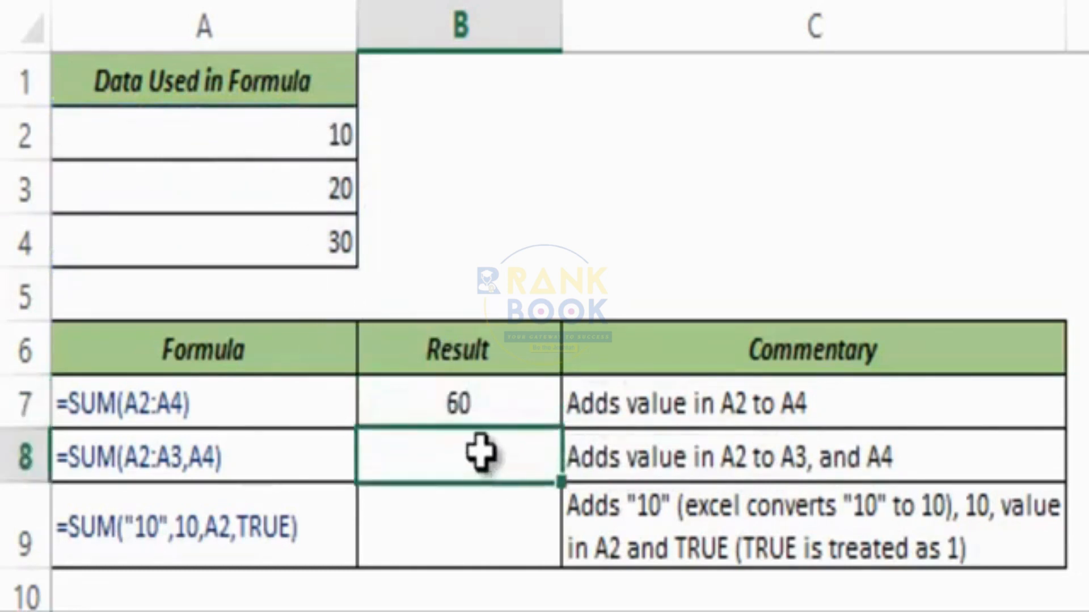
text(=sum)
key(Tab)
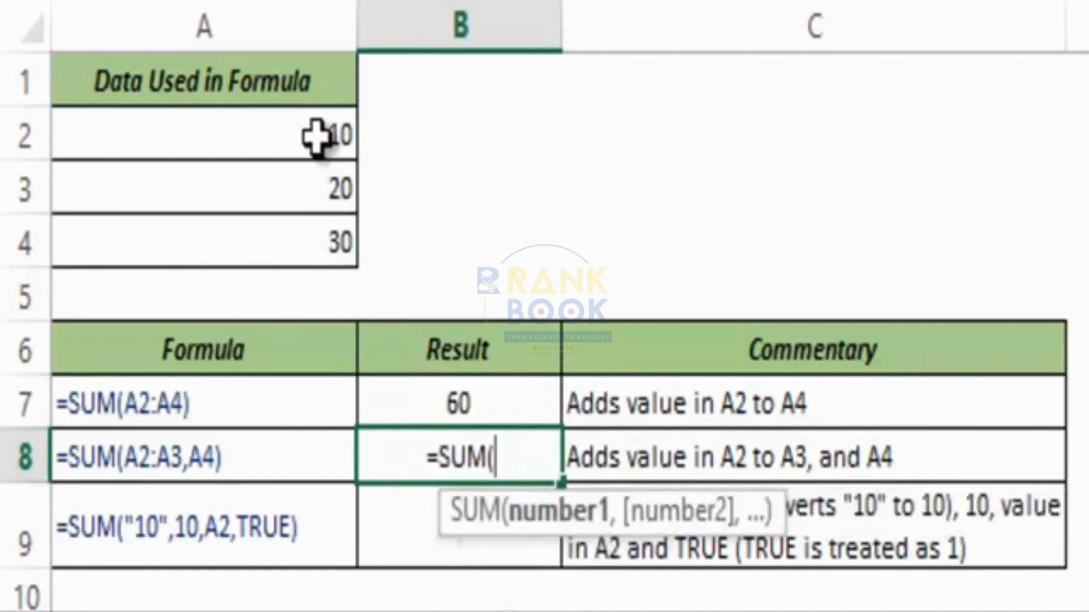
drag(314, 136, 321, 204)
text(,)
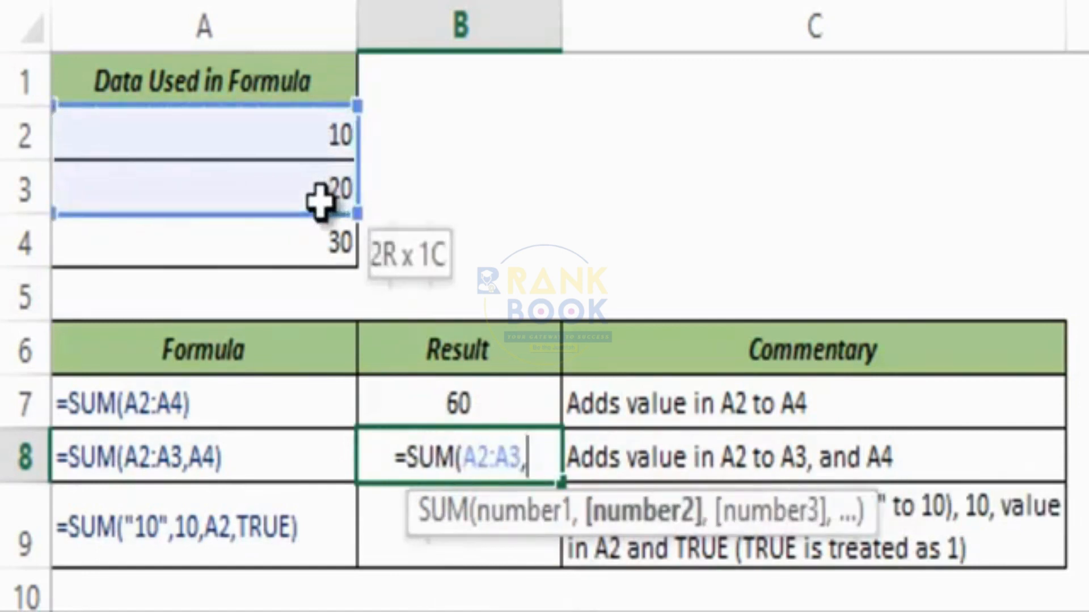
click(292, 249)
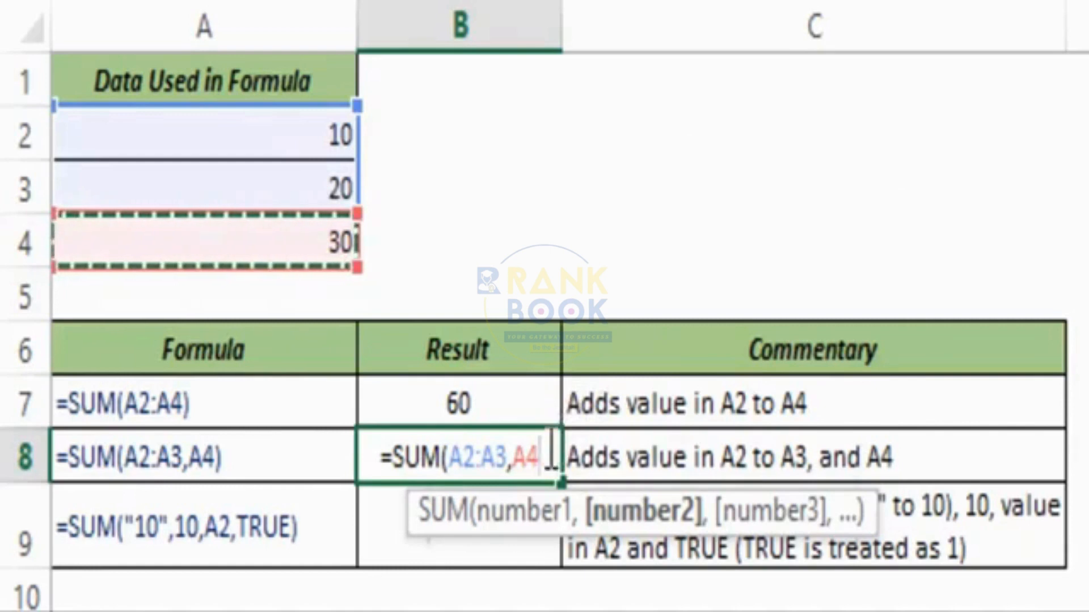
text())
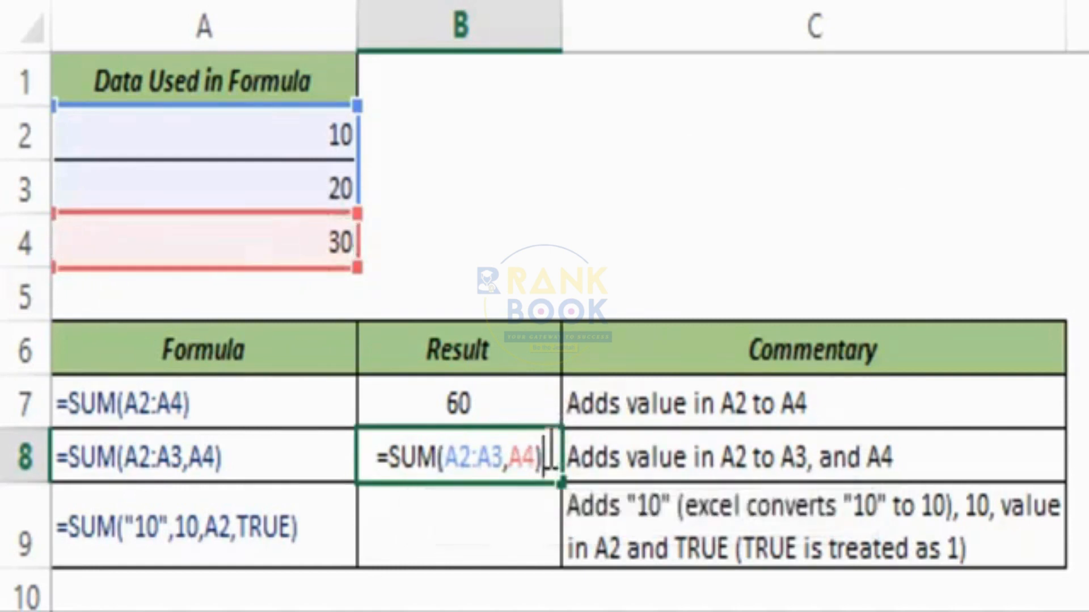
key(ctrl+Return)
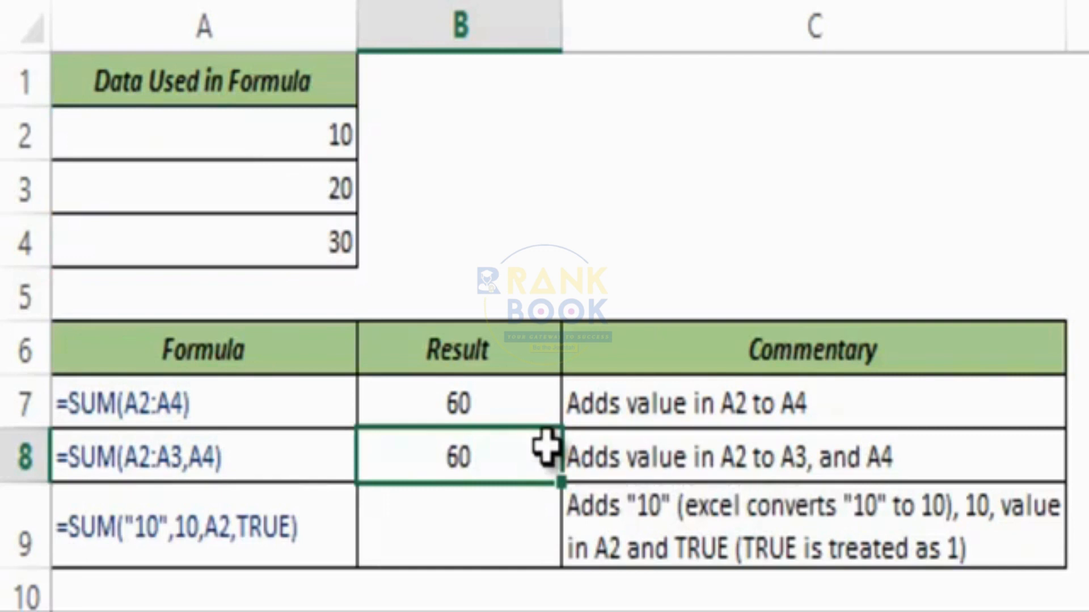
key(Up)
key(Down)
key(Down)
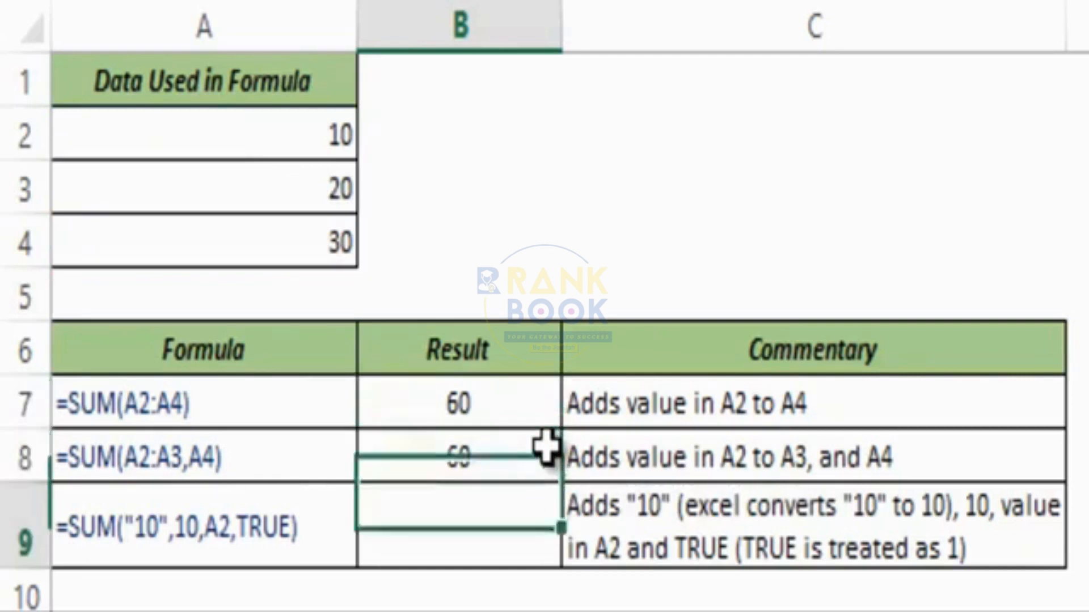
Enter =SUM("10",10,A2,TRUE) in B9, returning 31, and inspect the quoted 10.
text(=sum()
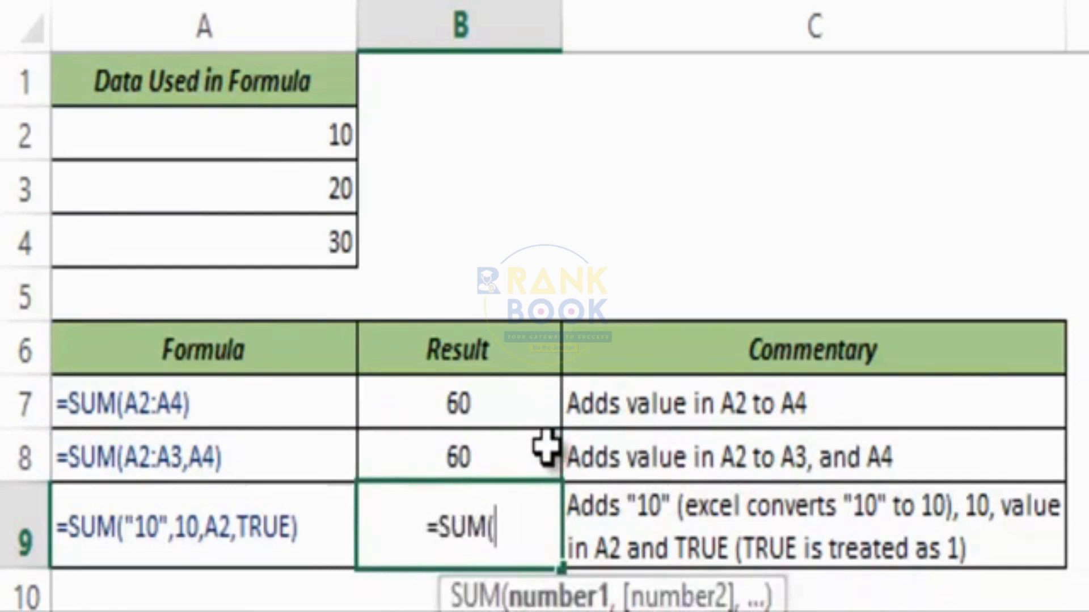
text(")
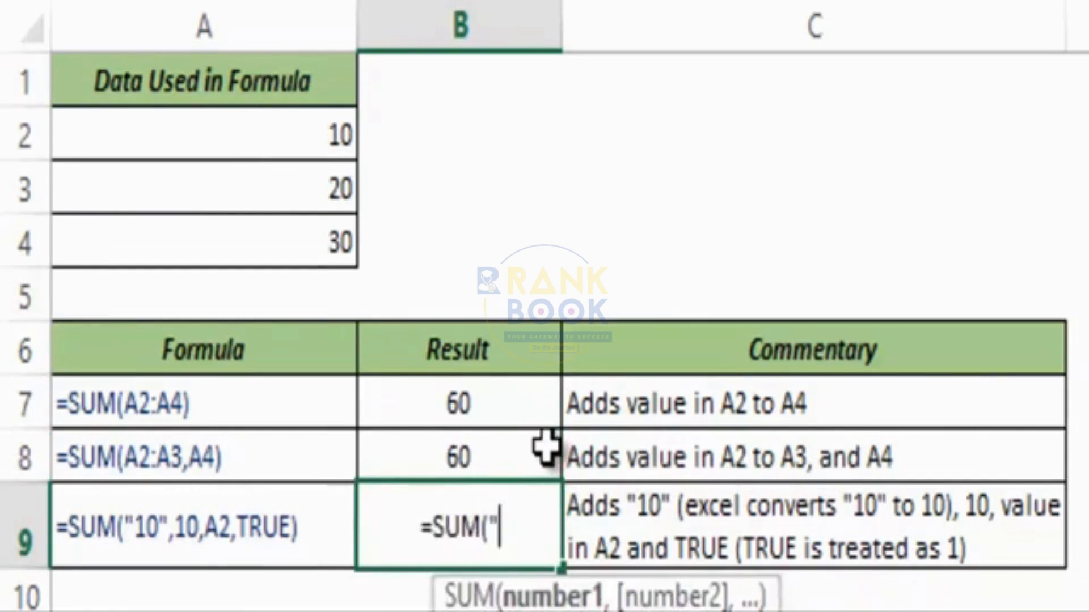
text(10")
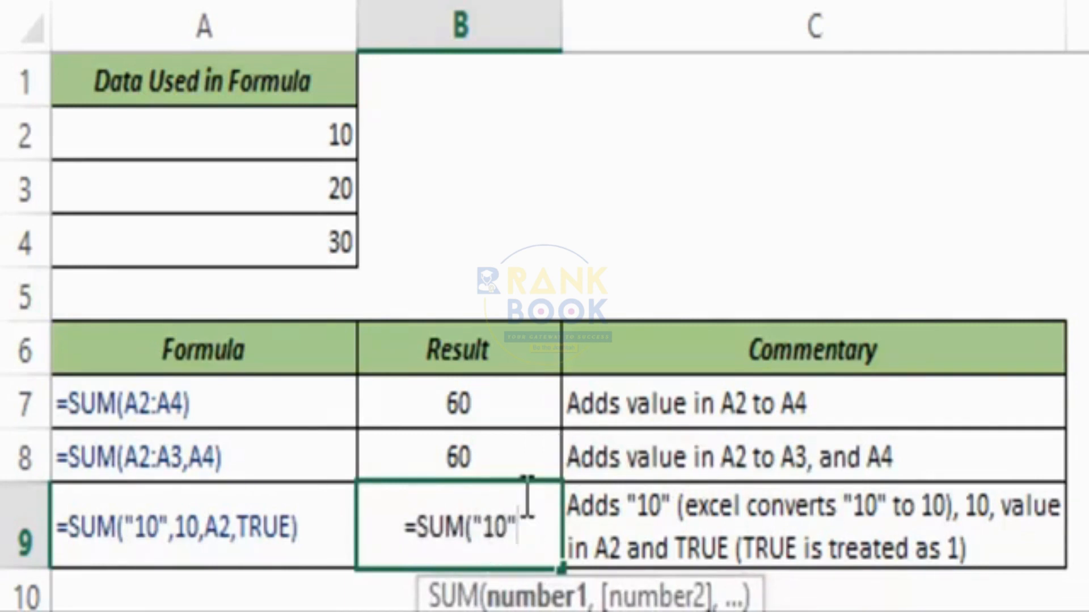
text(,)
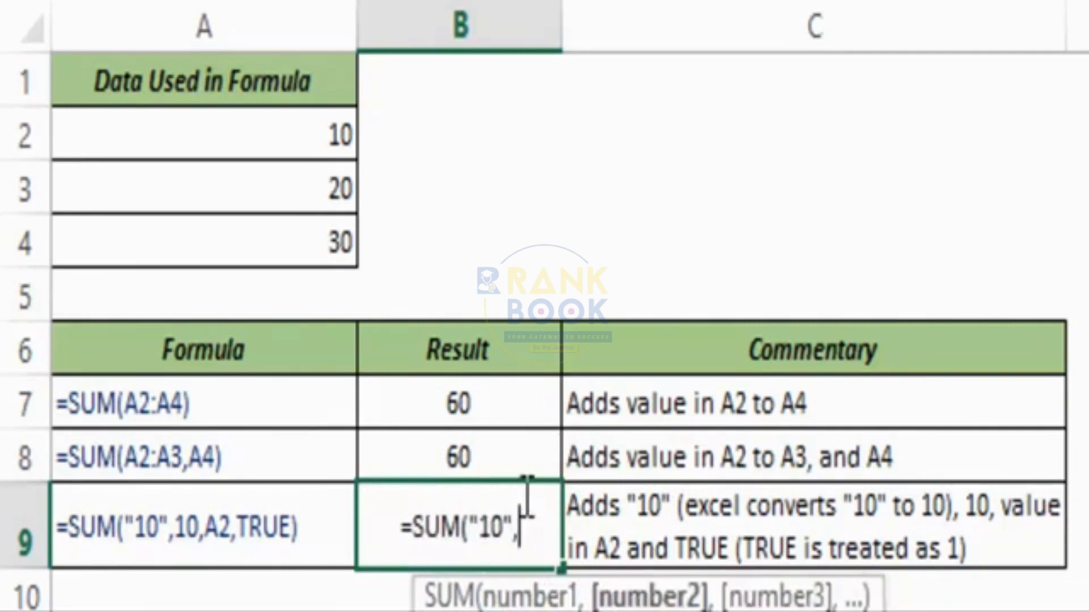
text(10)
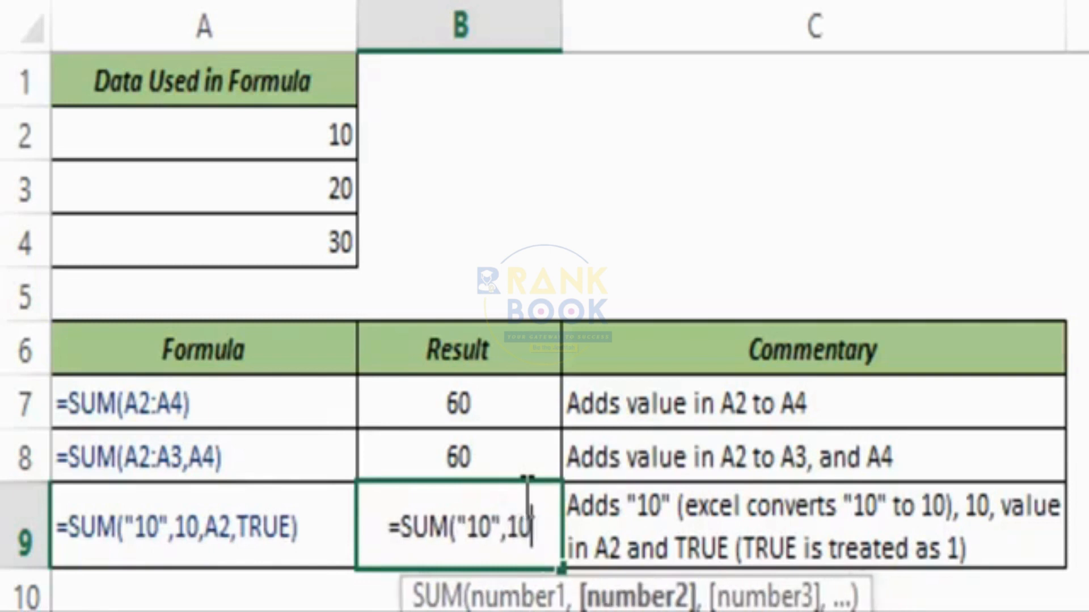
text(,)
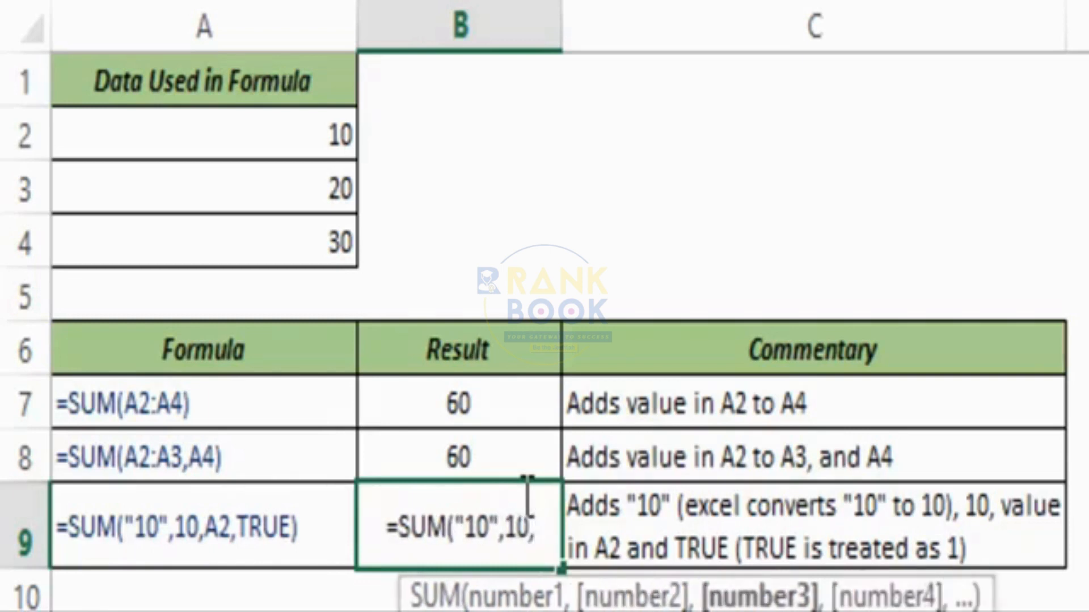
click(249, 148)
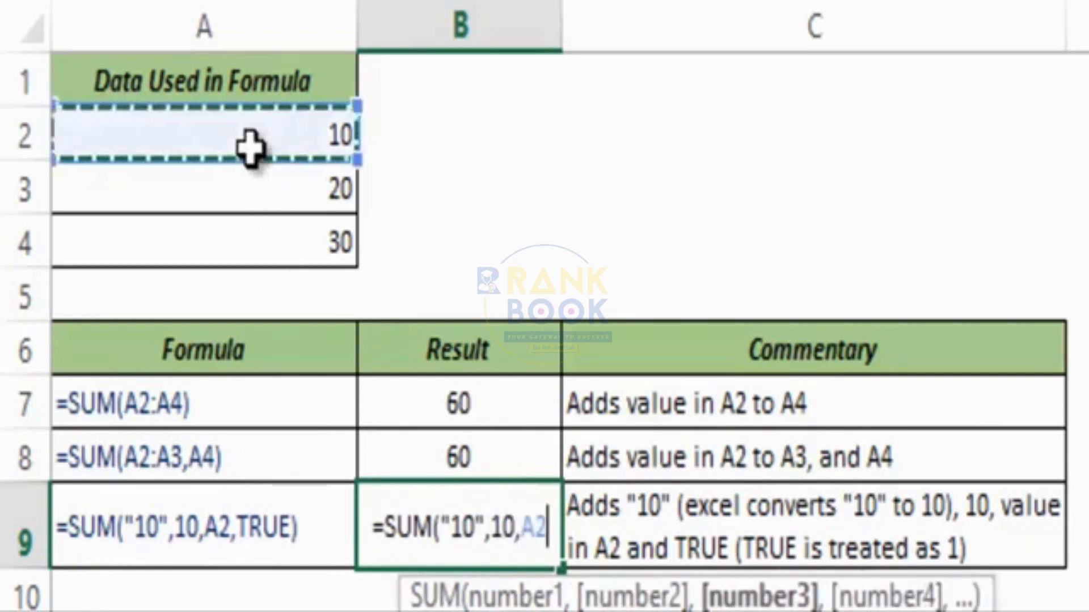
text(,TRU)
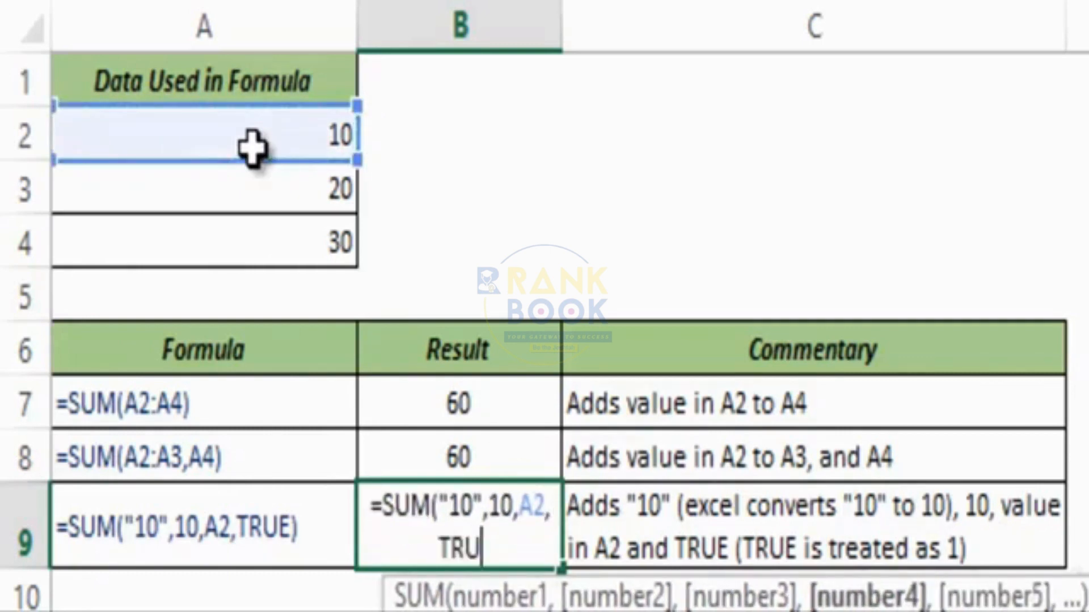
text(E))
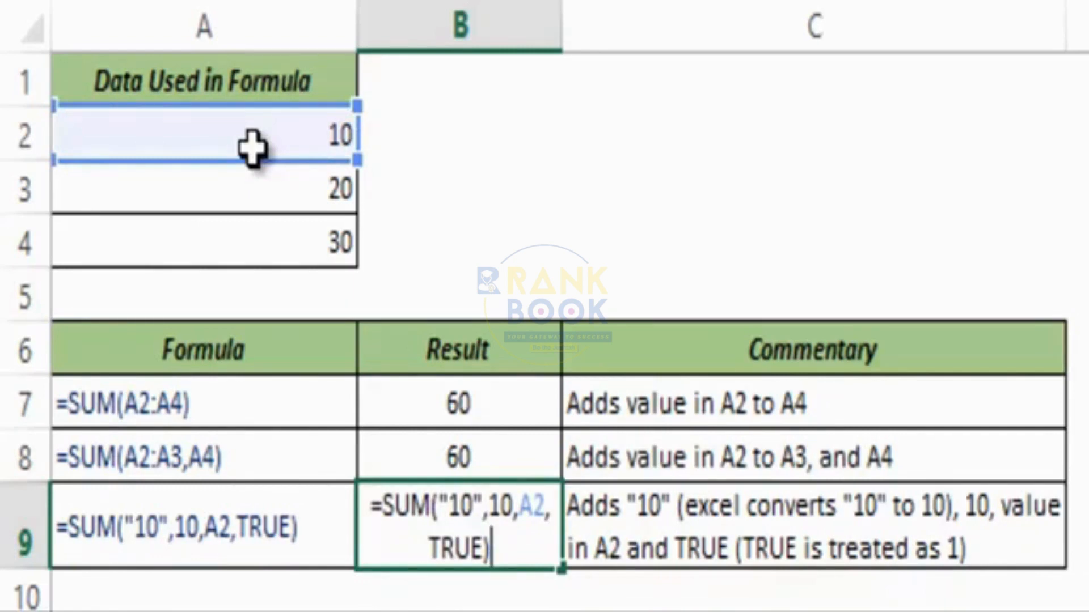
key(ctrl+Return)
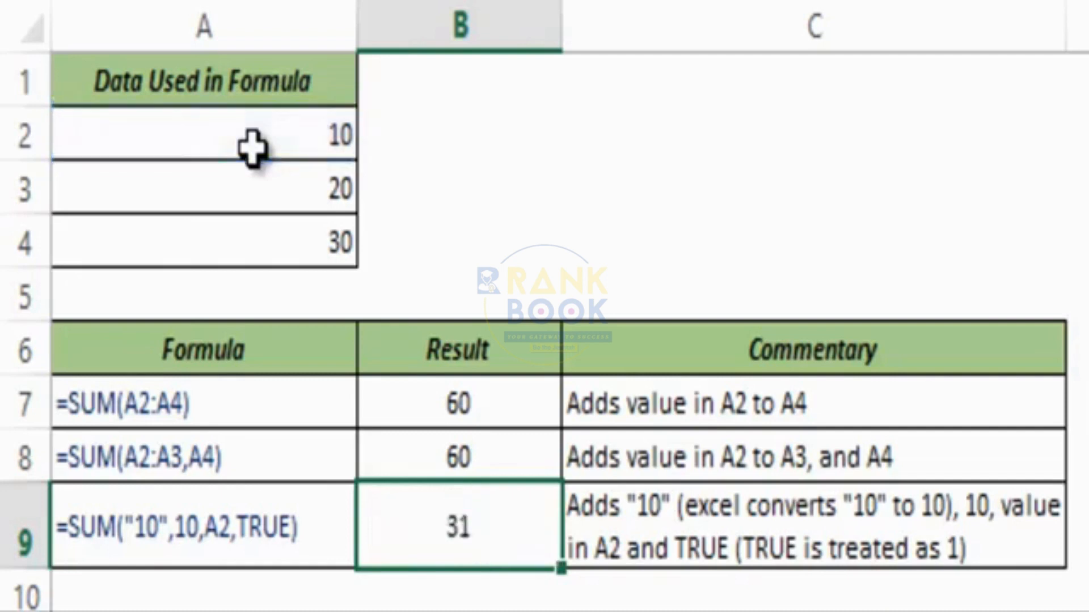
double_click(453, 538)
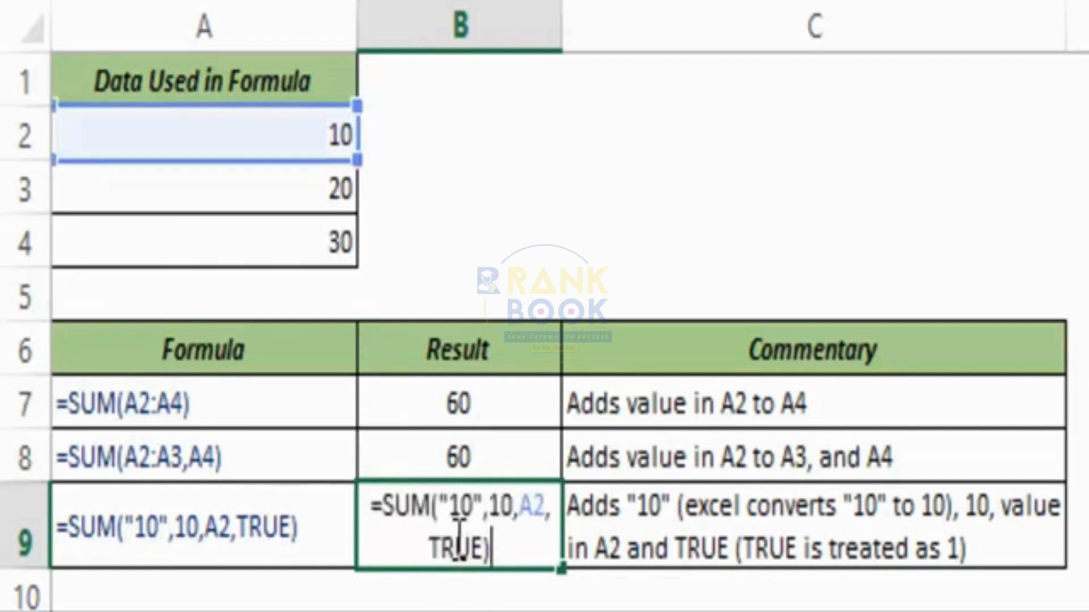
drag(438, 507, 484, 516)
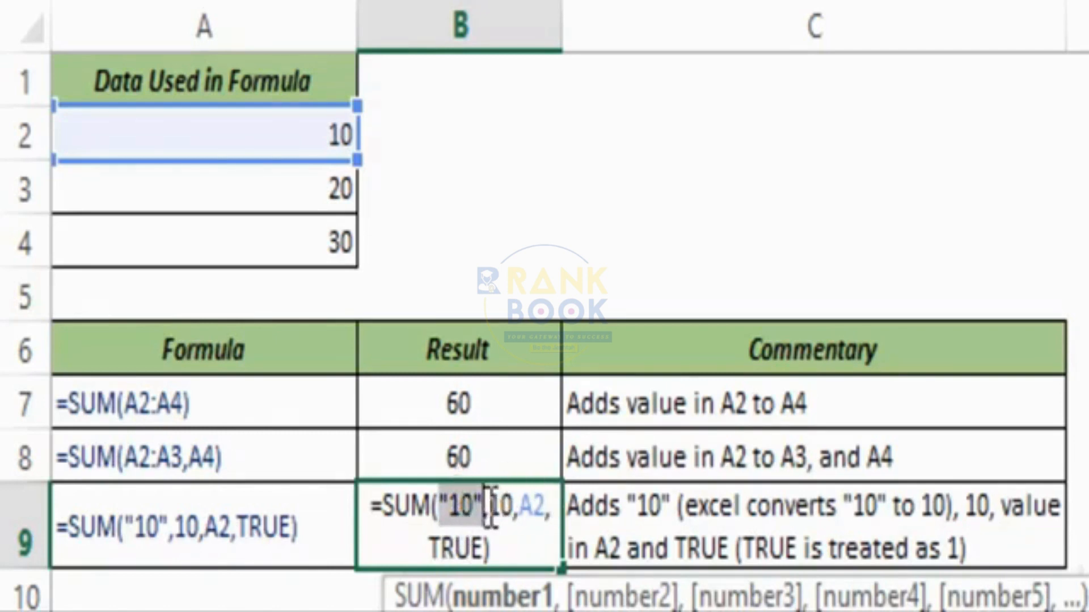
key(Escape)
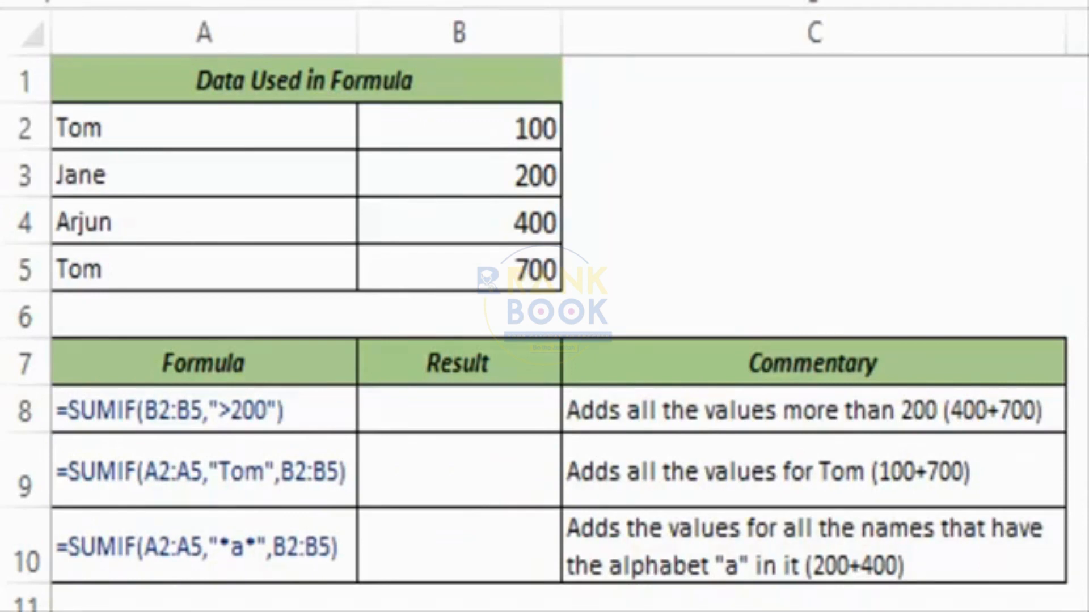
Start a SUMIF formula in B8 using the values B2:B5 as the range.
click(469, 415)
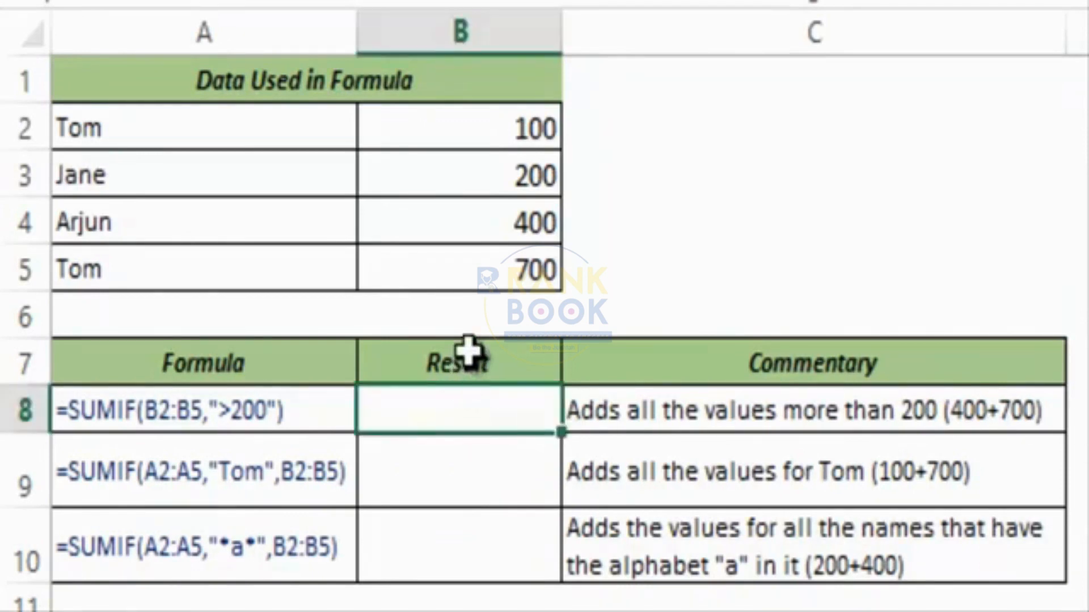
text(=sum)
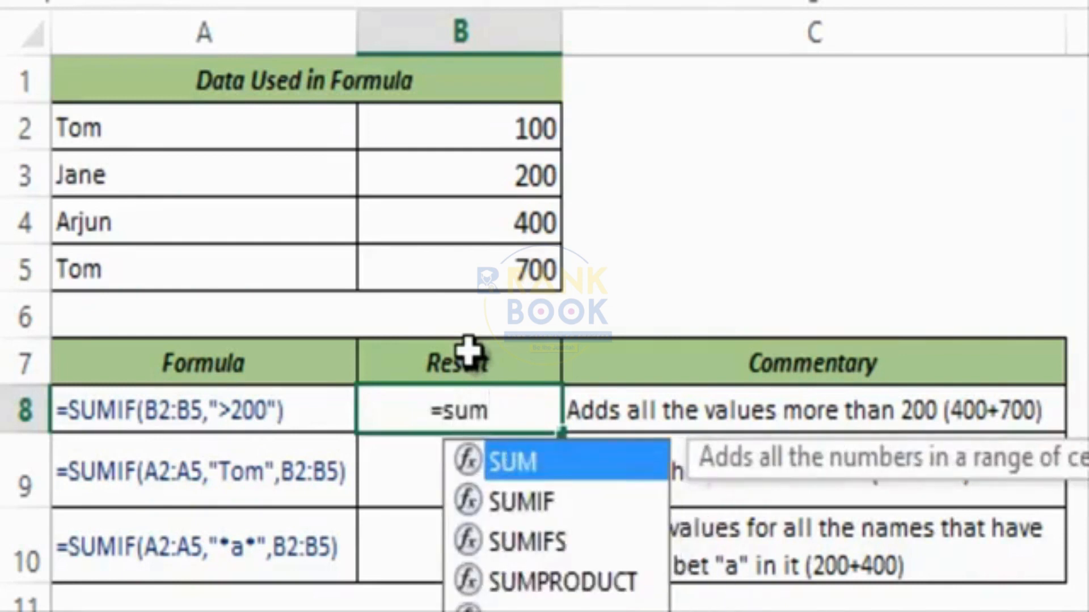
text(if)
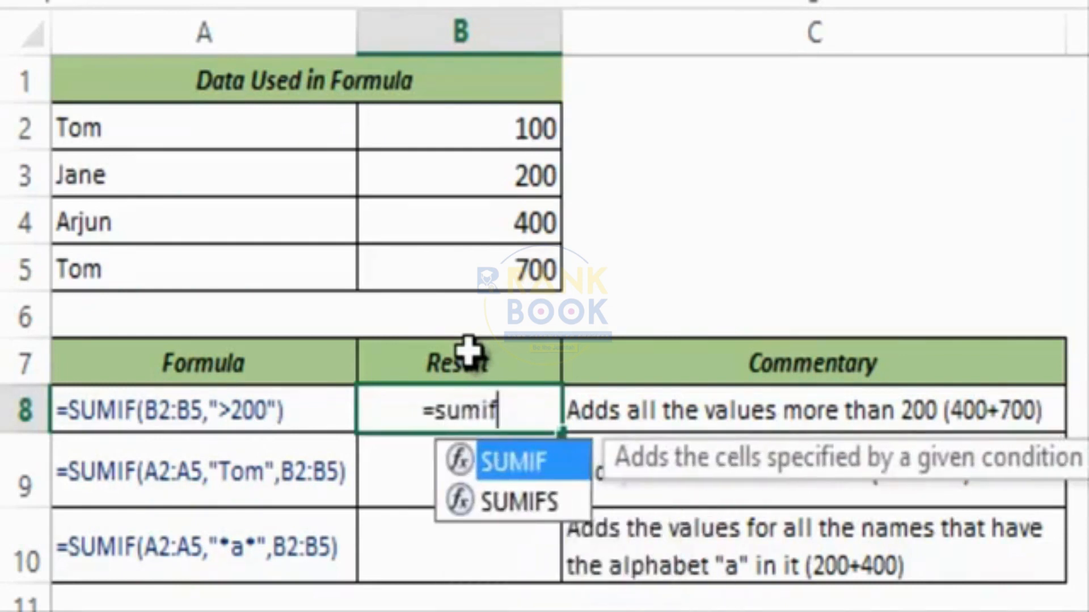
key(Tab)
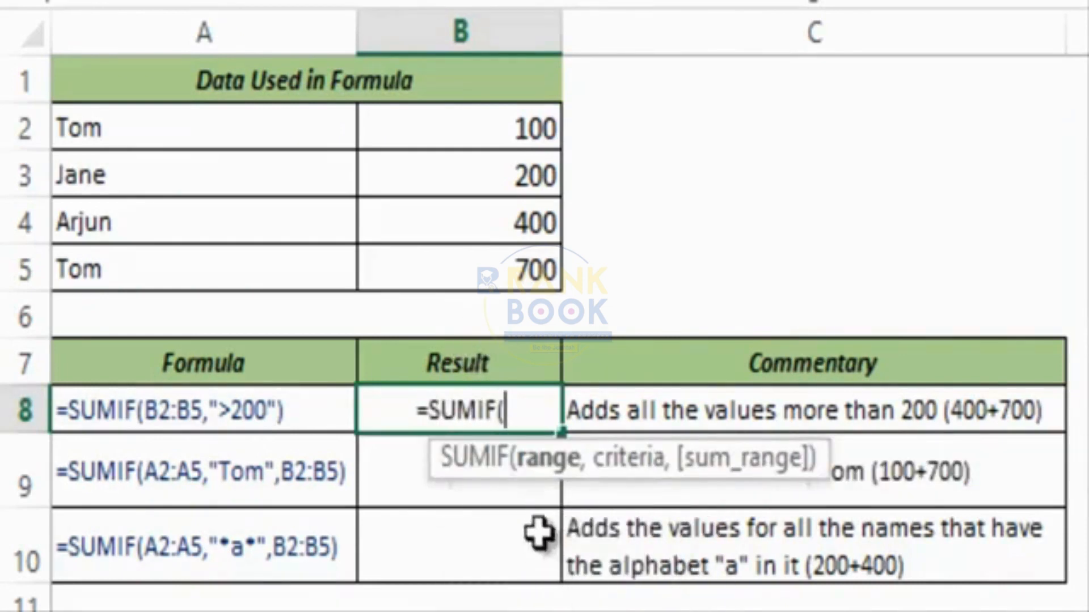
click(461, 481)
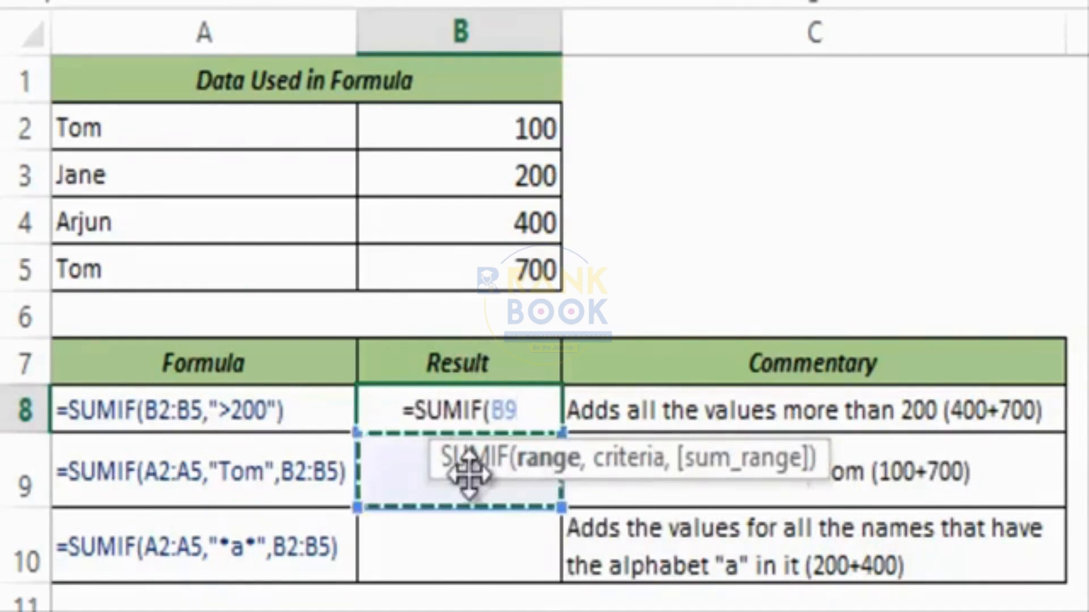
key(BackSpace)
key(BackSpace)
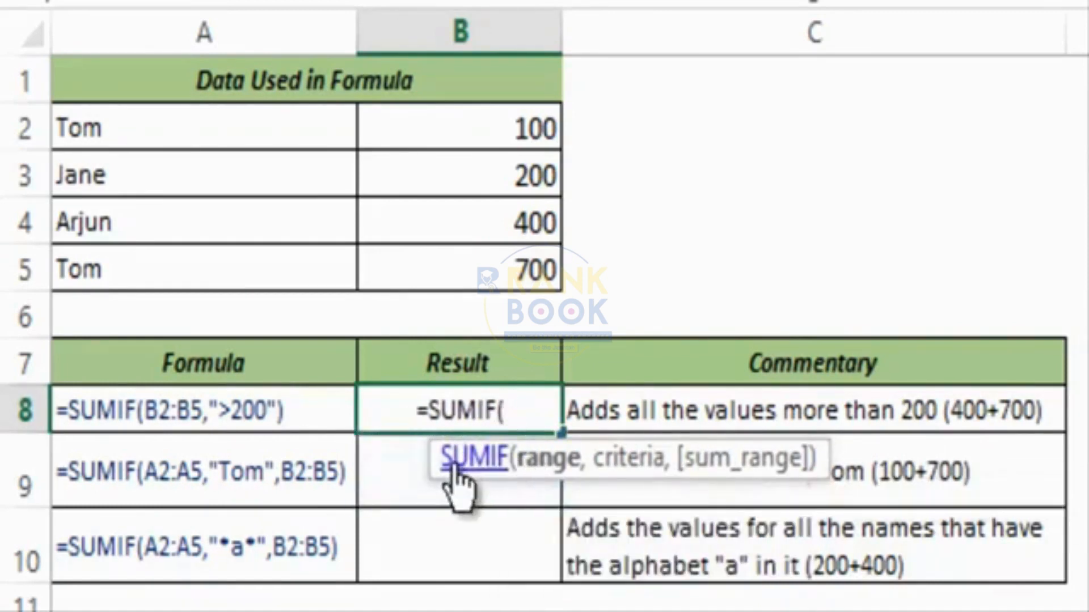
drag(451, 474, 304, 474)
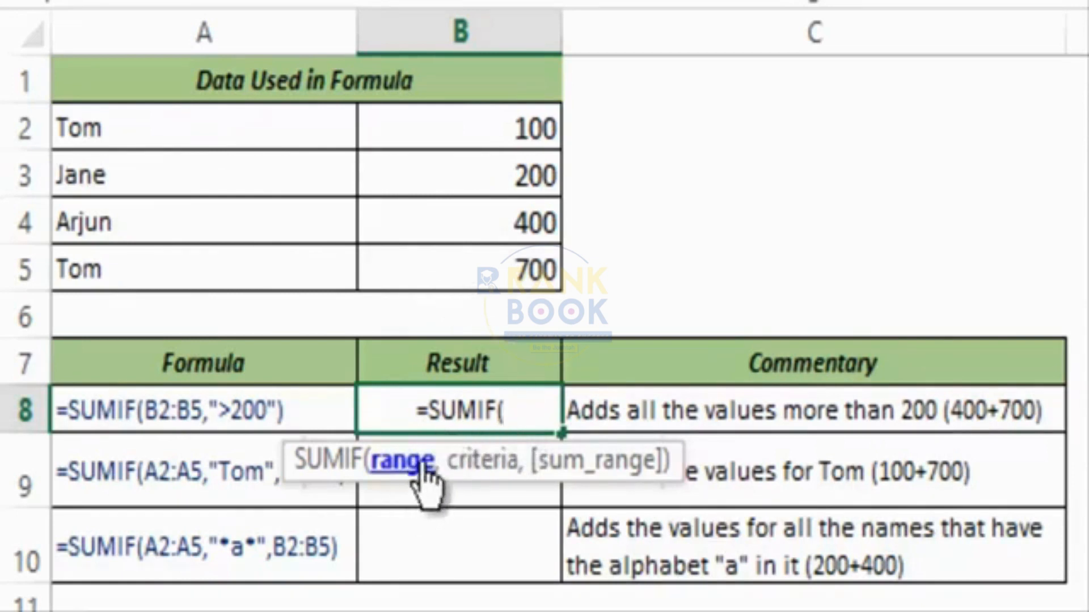
click(141, 130)
drag(141, 168, 146, 260)
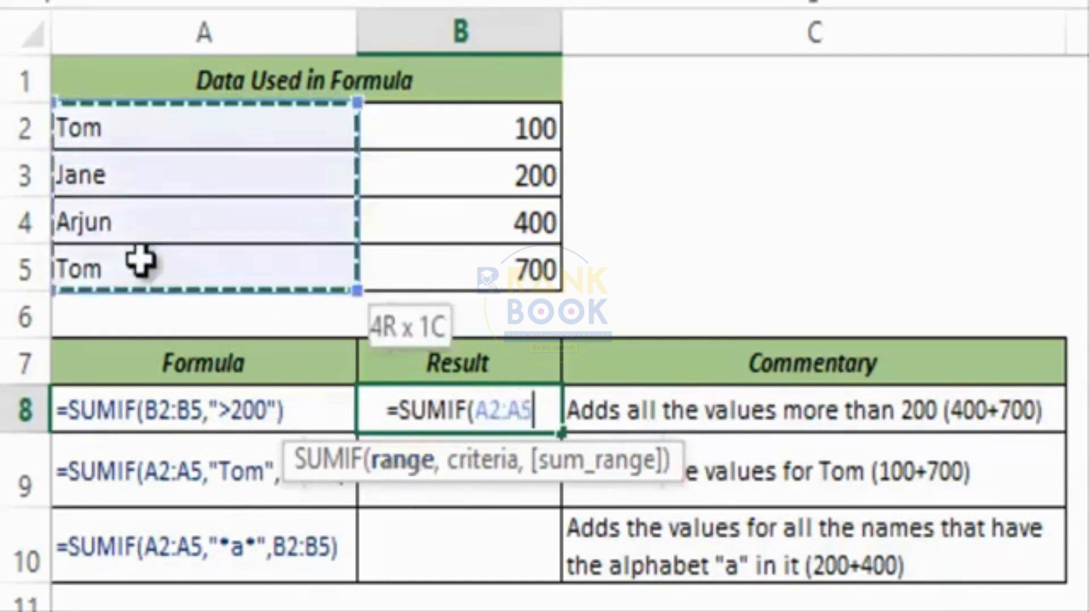
click(400, 128)
drag(407, 150, 458, 269)
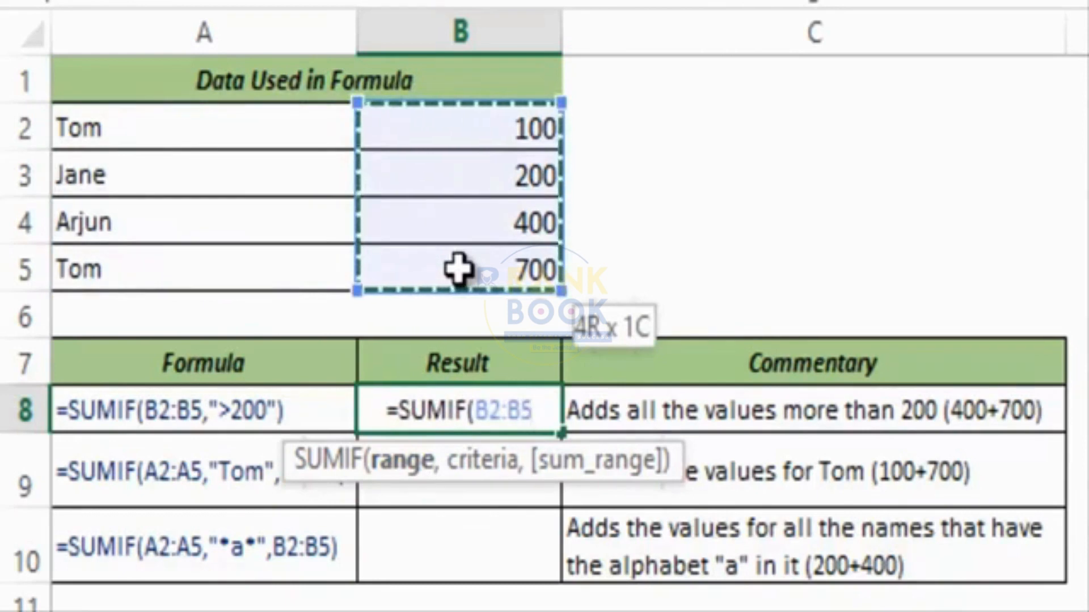
Add the criterion ">200" and enter it so B8 shows 1100 (400 plus 700).
text(,)
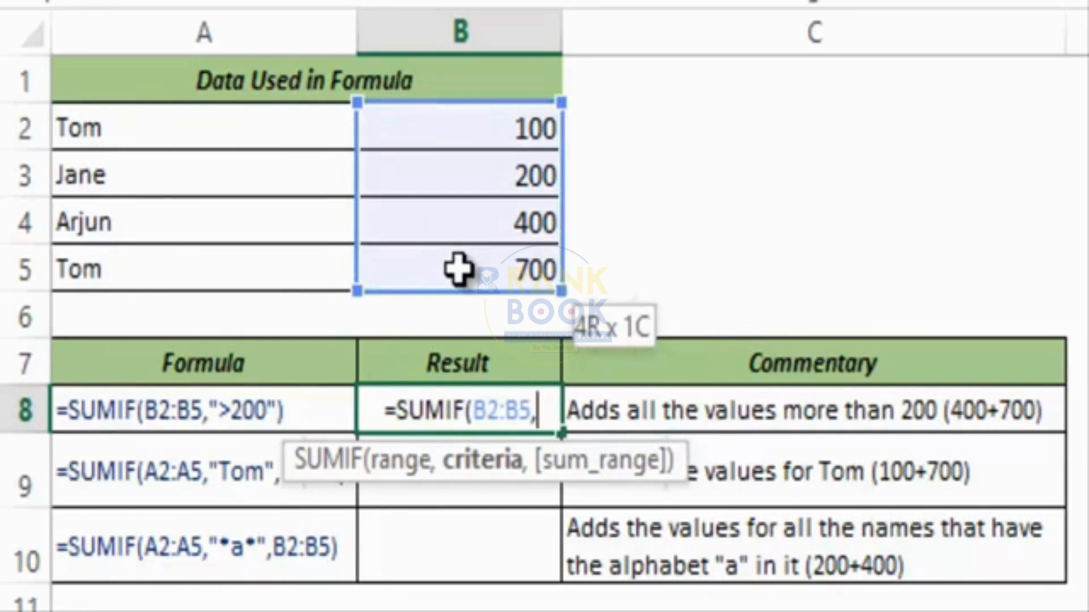
text(">)
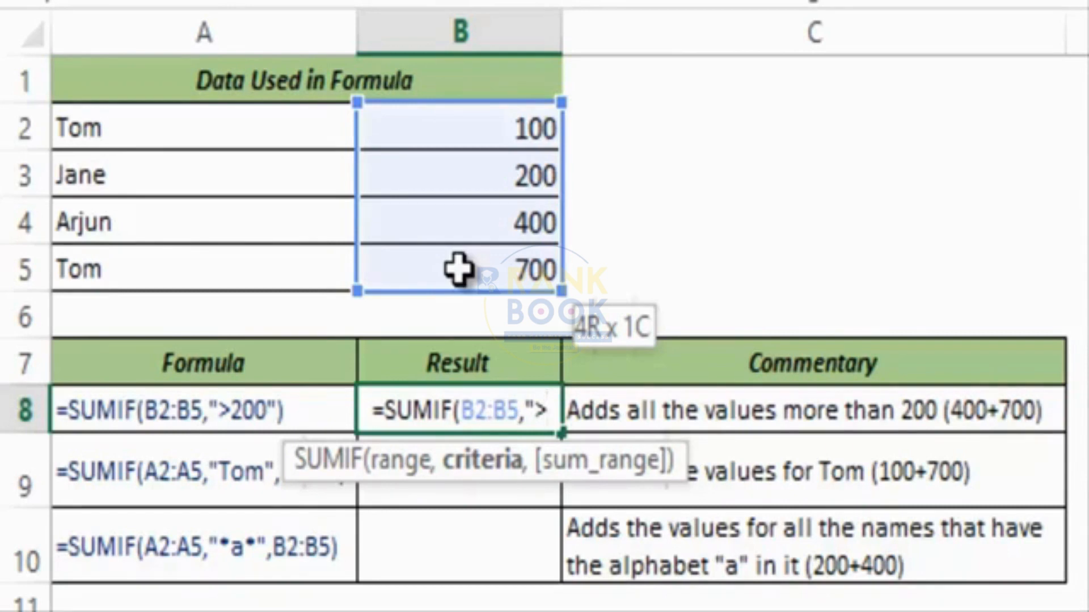
text(200)
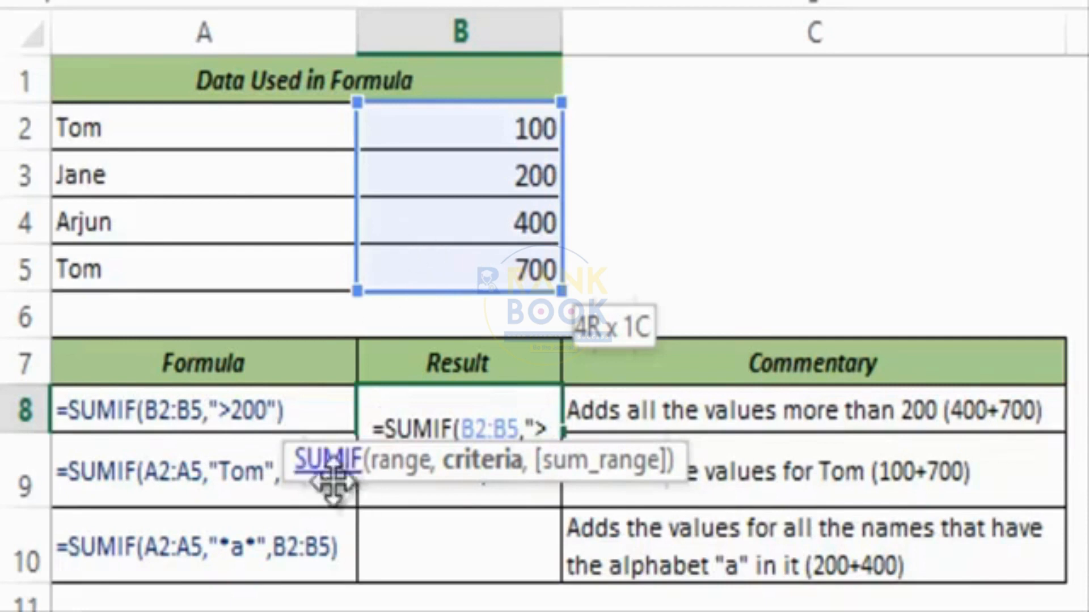
drag(288, 480, 218, 561)
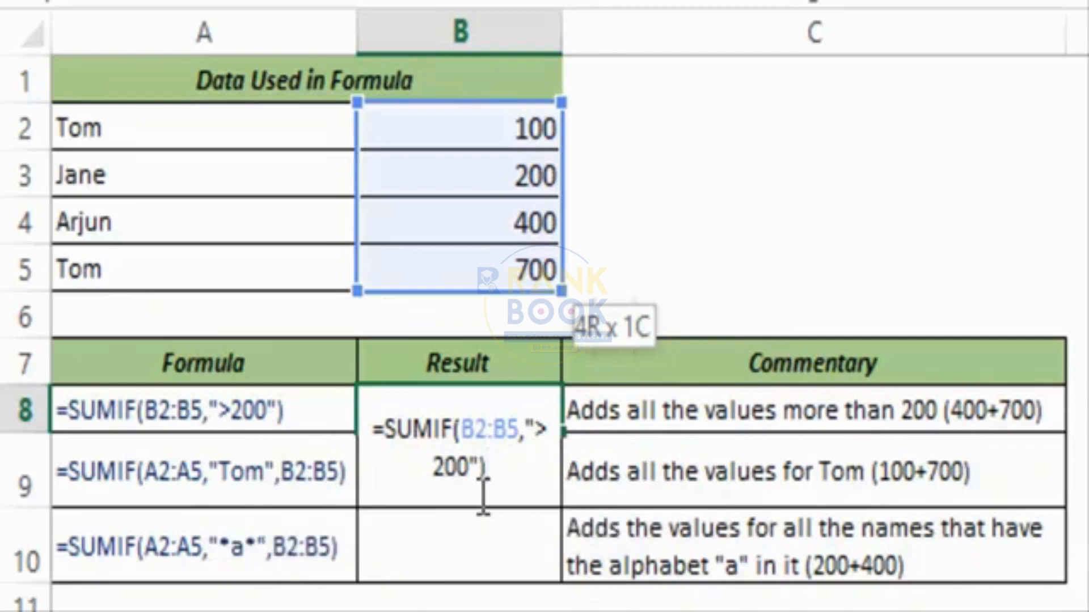
key(BackSpace)
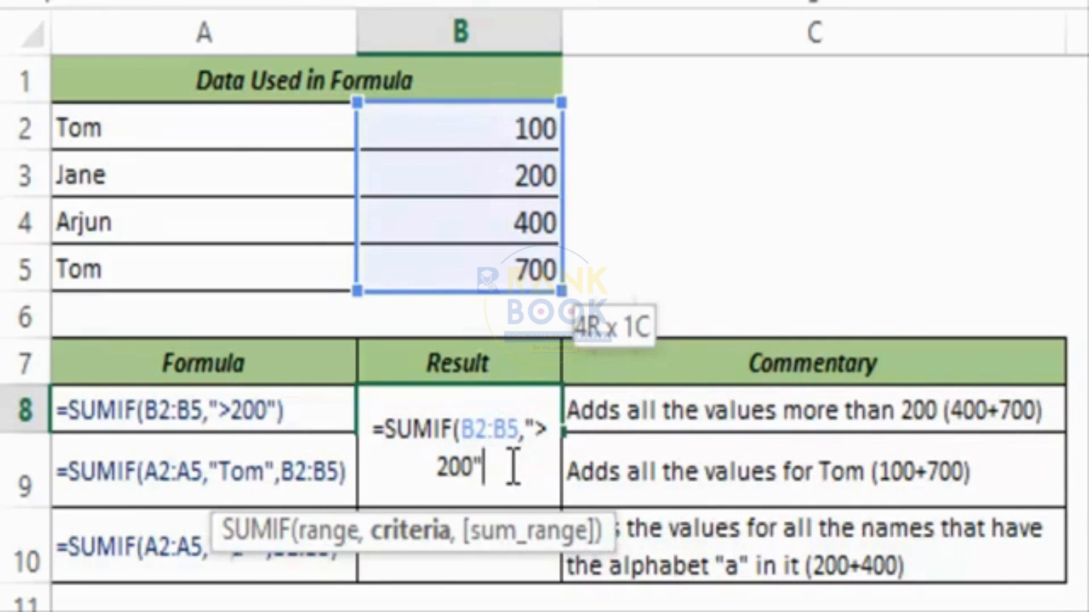
text())
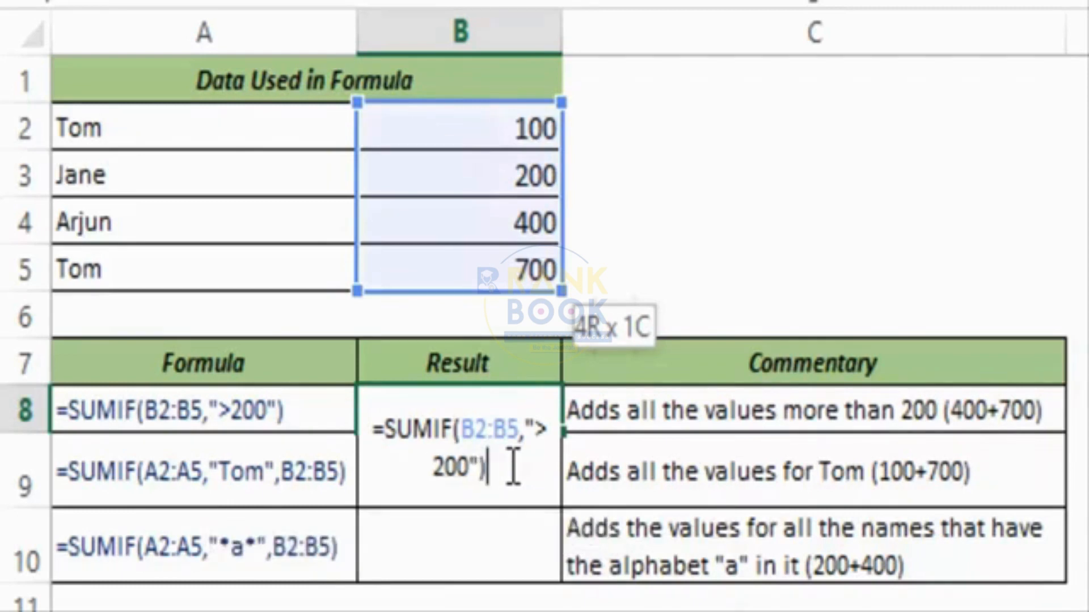
key(ctrl+Return)
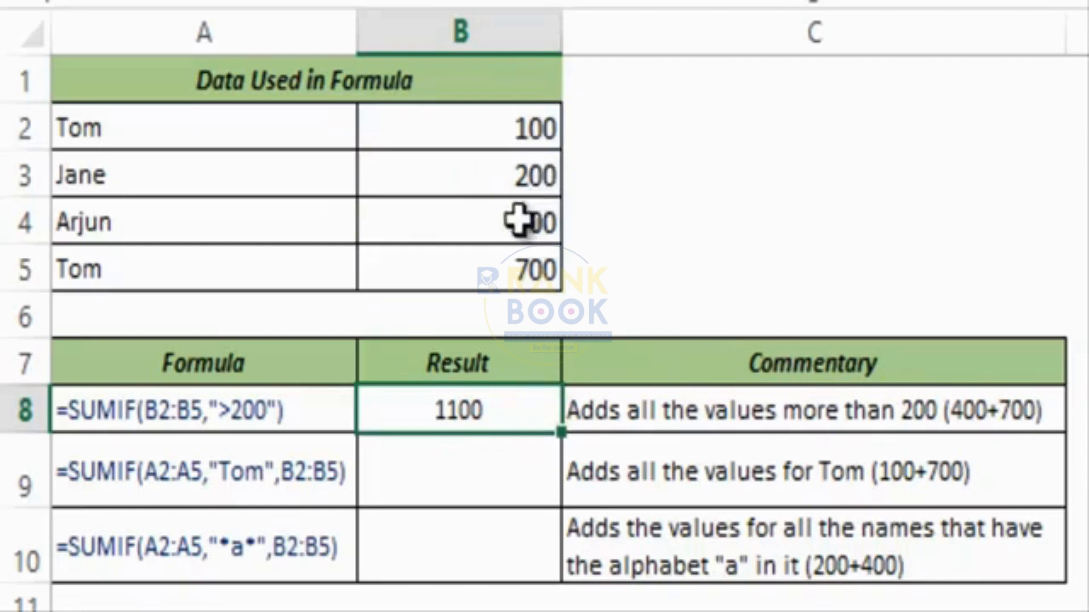
drag(486, 229, 493, 262)
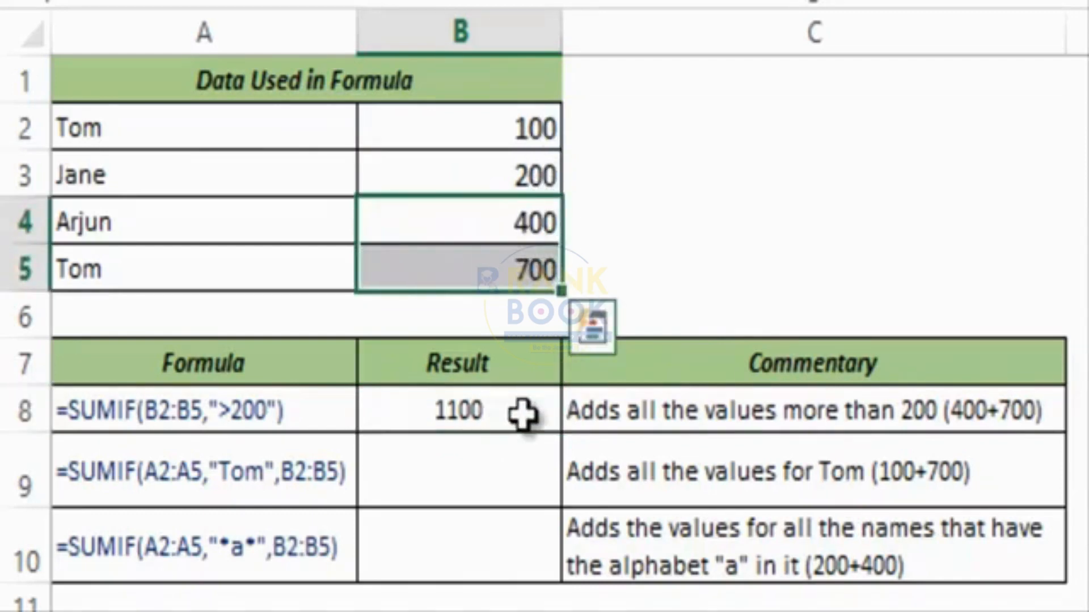
Enter =SUMIF(A2:A5,"Tom",B2:B5) in B9 to total Tom's values, 800.
click(496, 461)
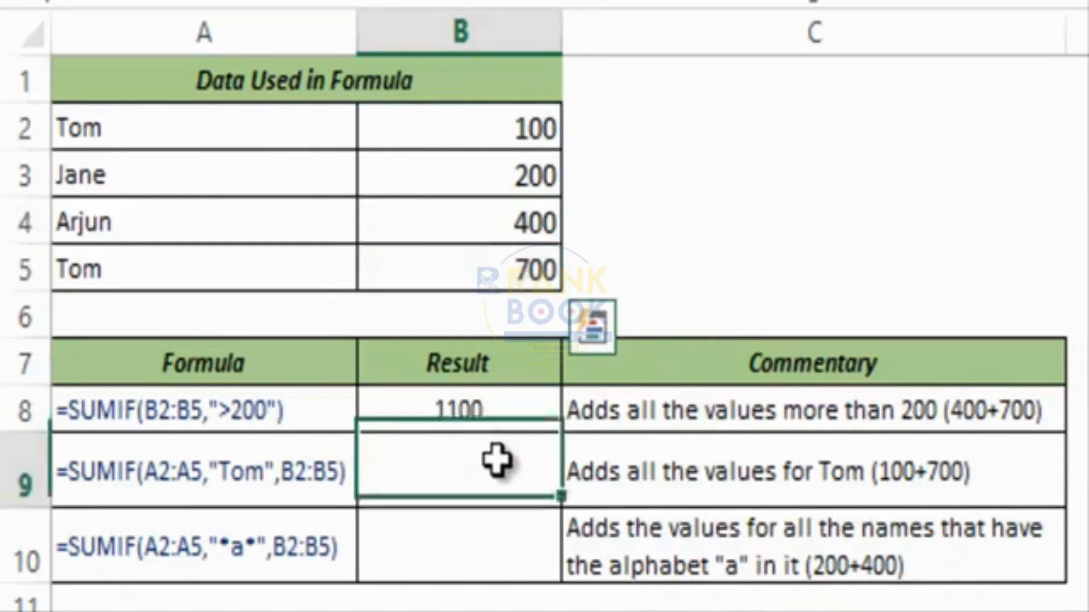
text(=sum)
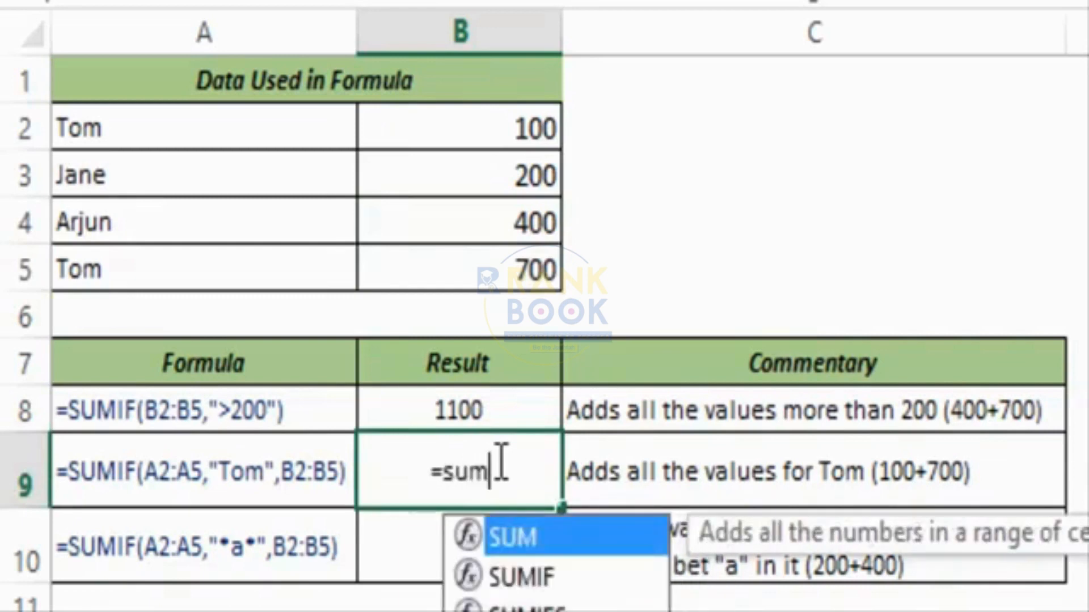
text(if)
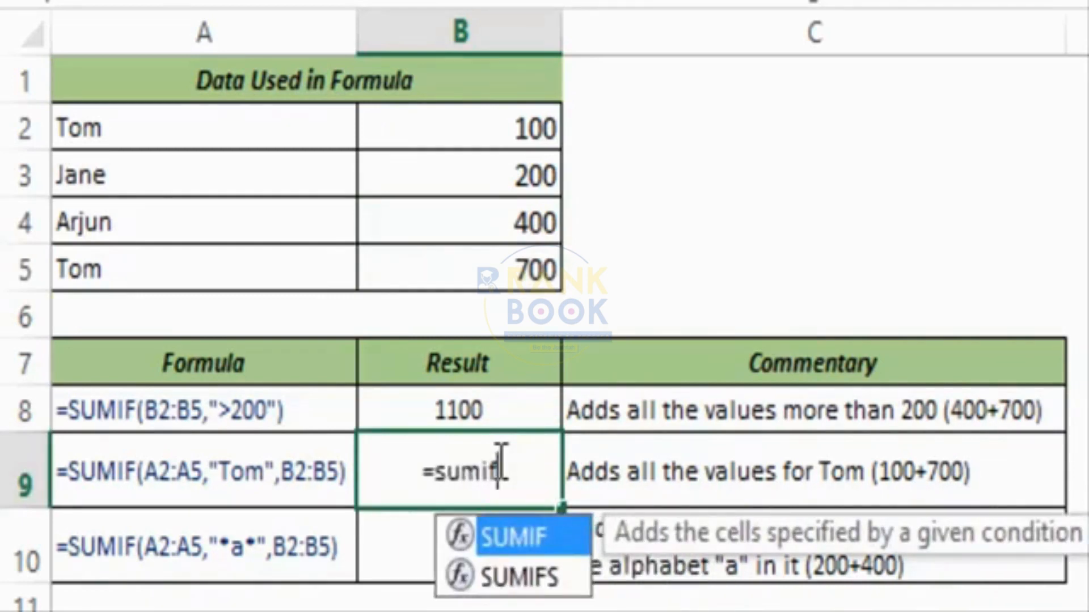
key(Tab)
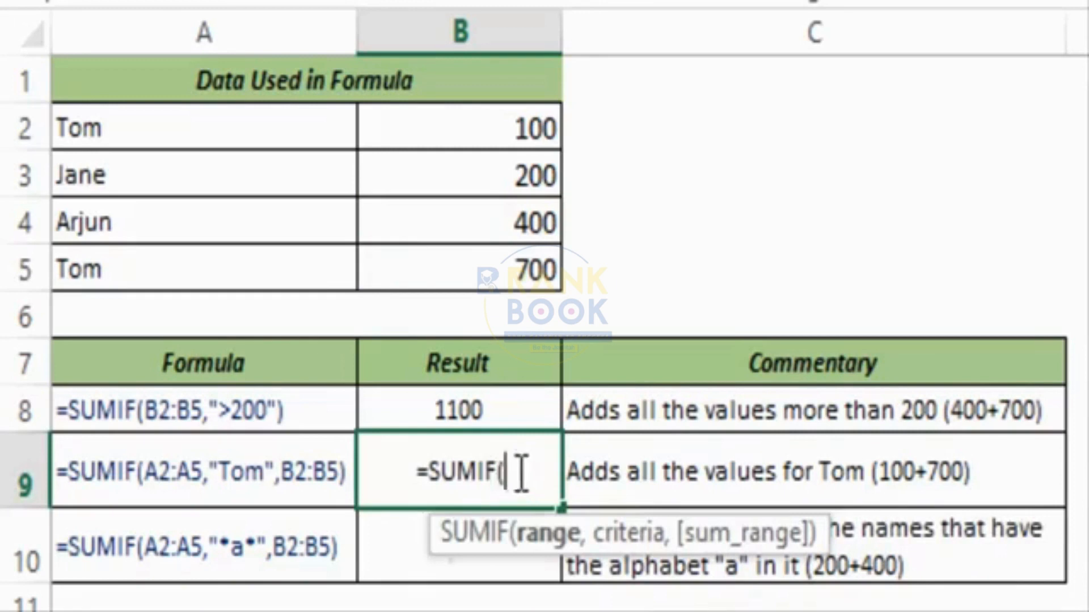
drag(178, 142, 205, 253)
text(,)
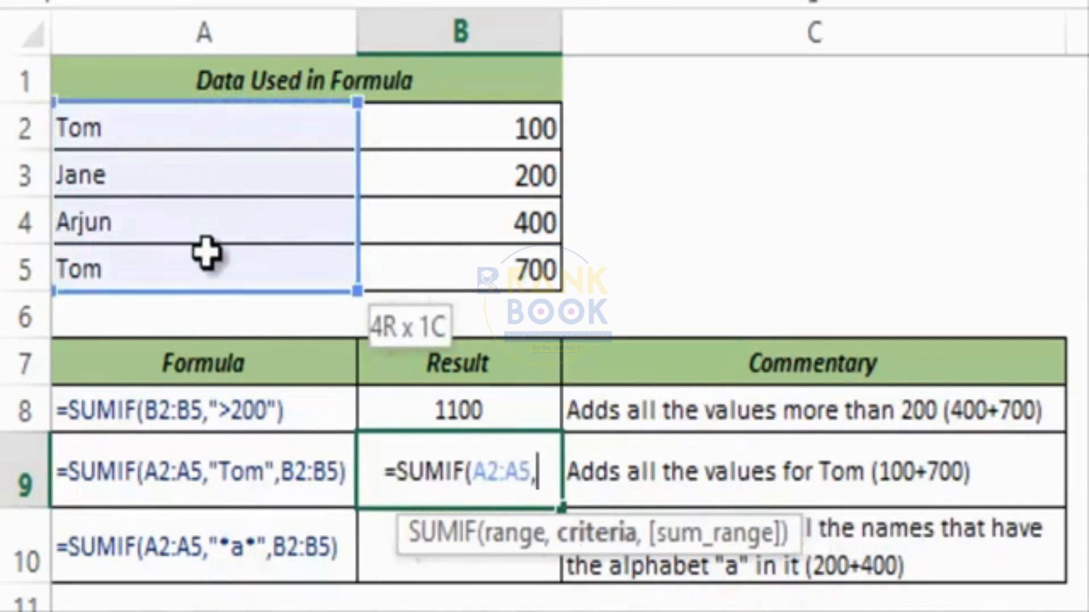
text("To)
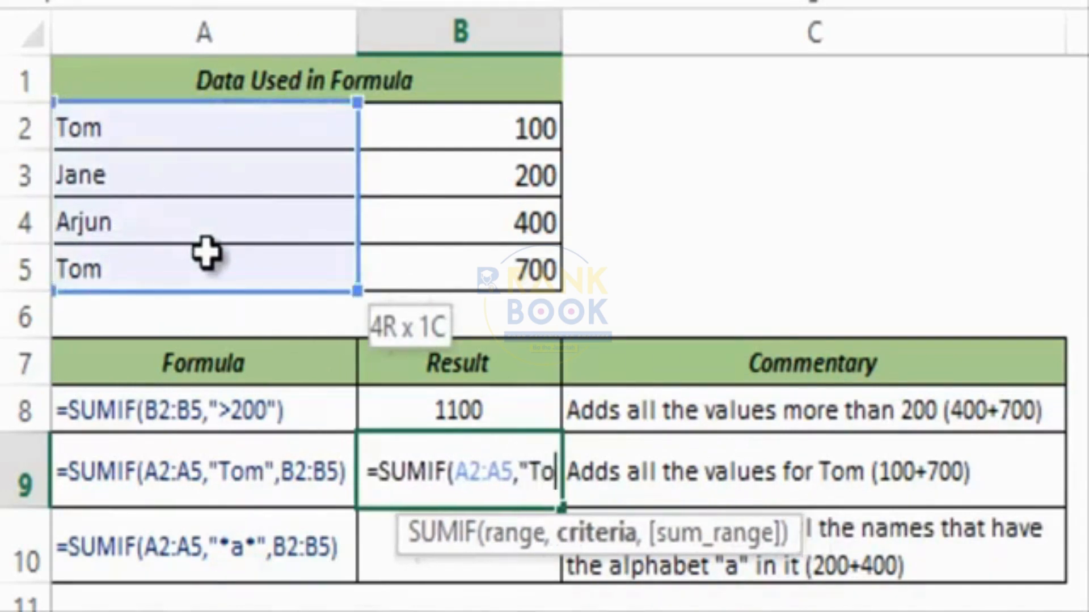
text(m")
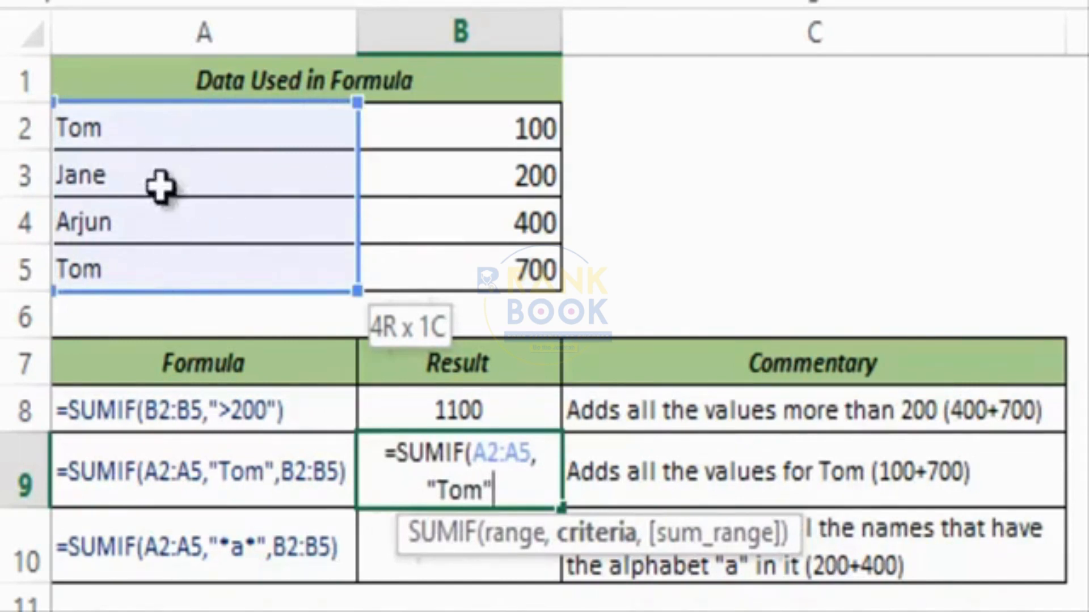
text(,)
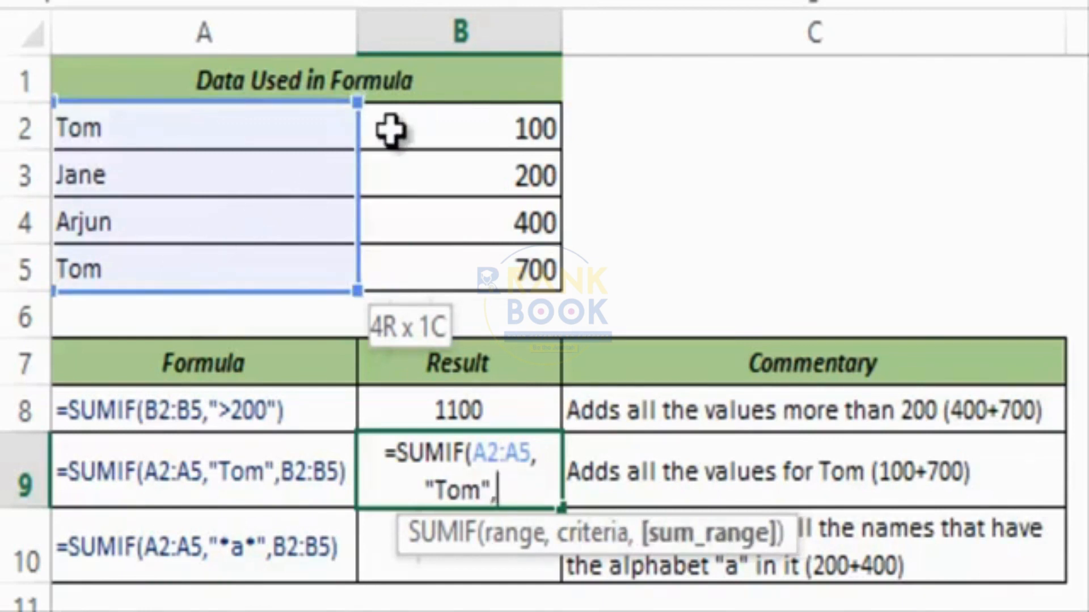
drag(390, 129, 414, 267)
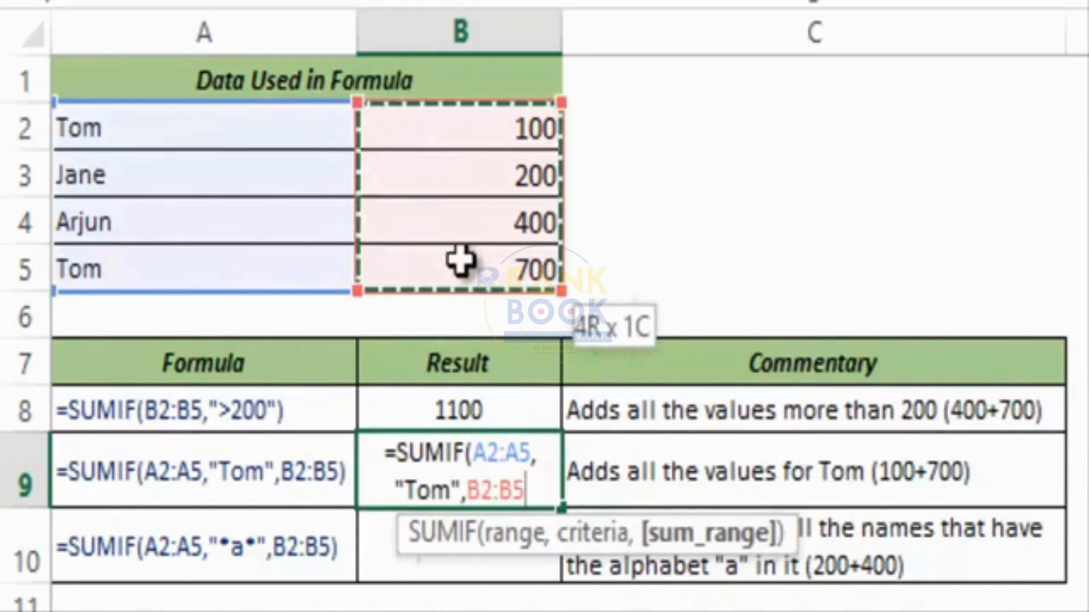
text())
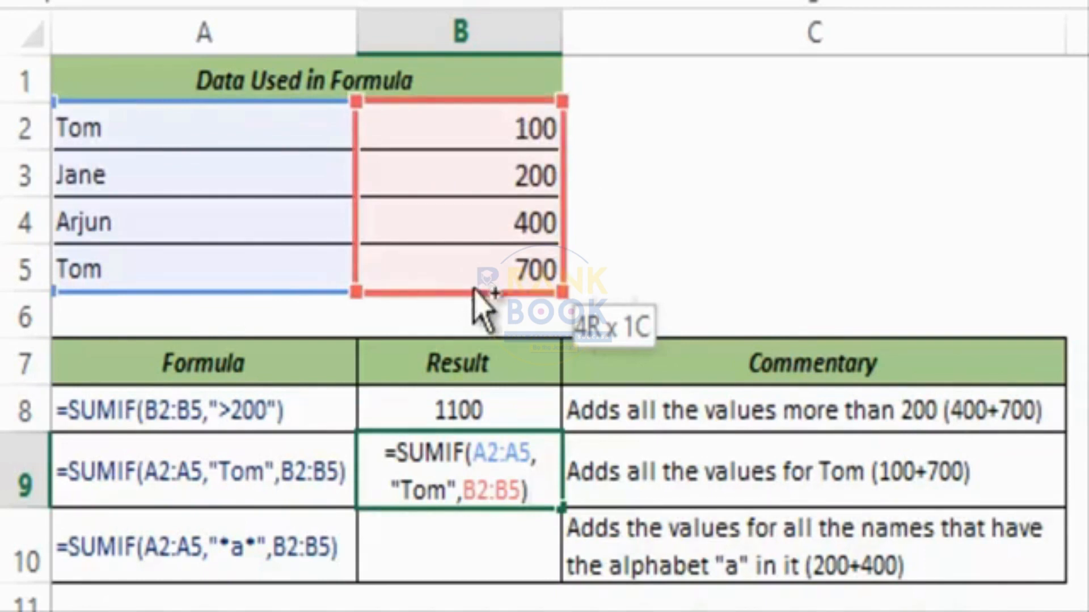
key(ctrl+Return)
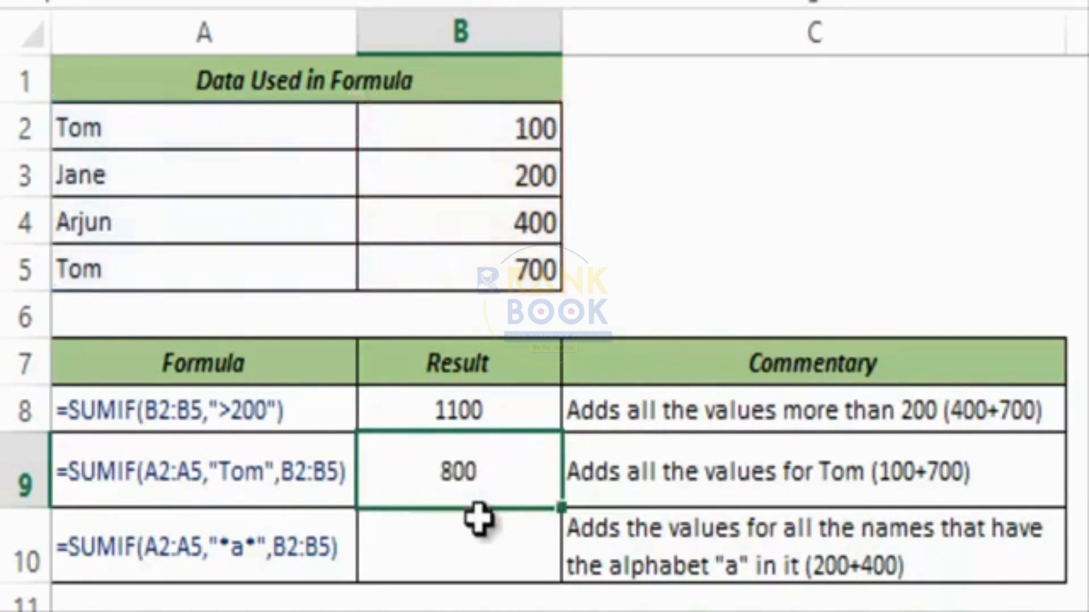
click(479, 539)
Enter =SUMIF(A2:A5,"*a*",B2:B5) in B10 to total 600 for names containing 'a'.
double_click(479, 539)
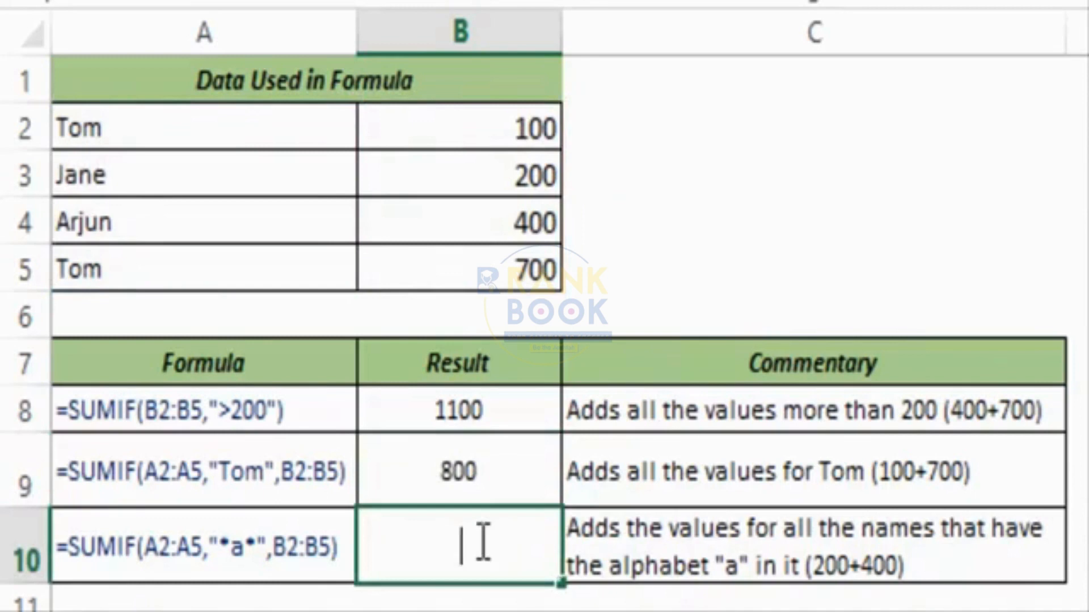
text(=sumif)
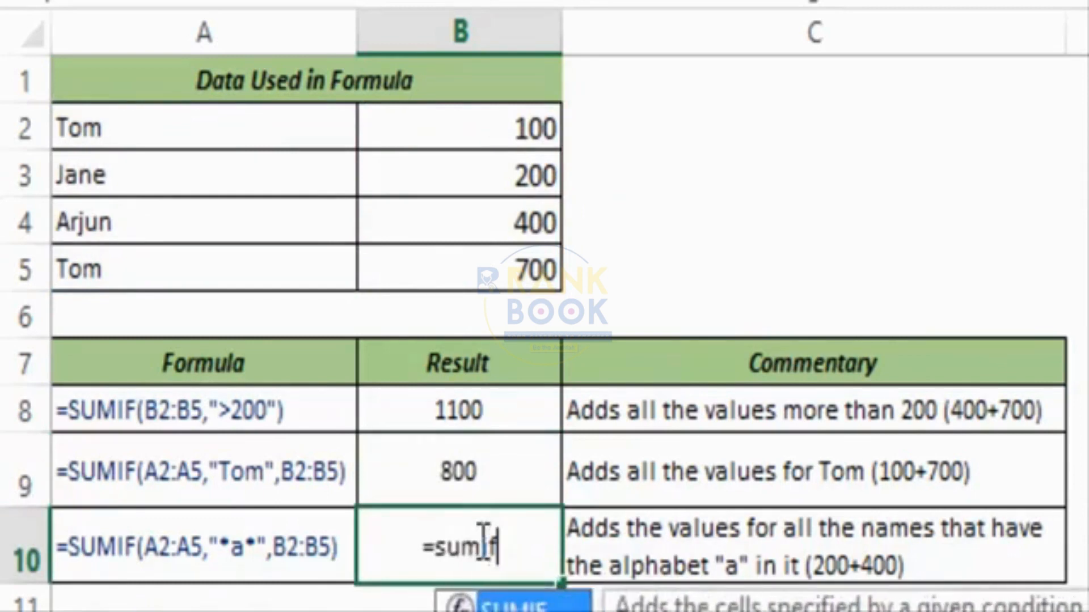
key(Tab)
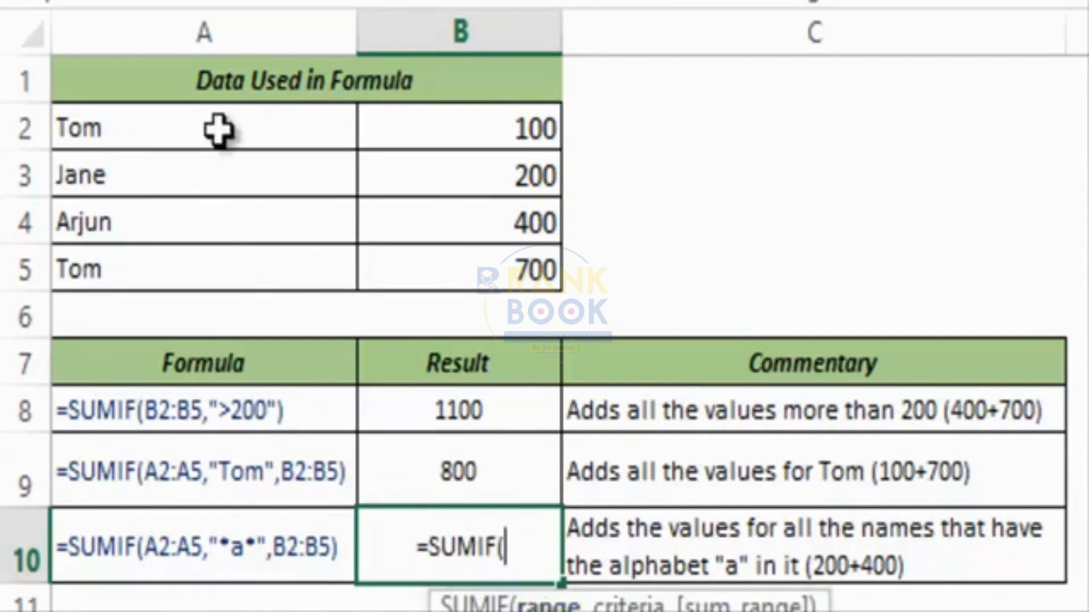
drag(219, 131, 214, 258)
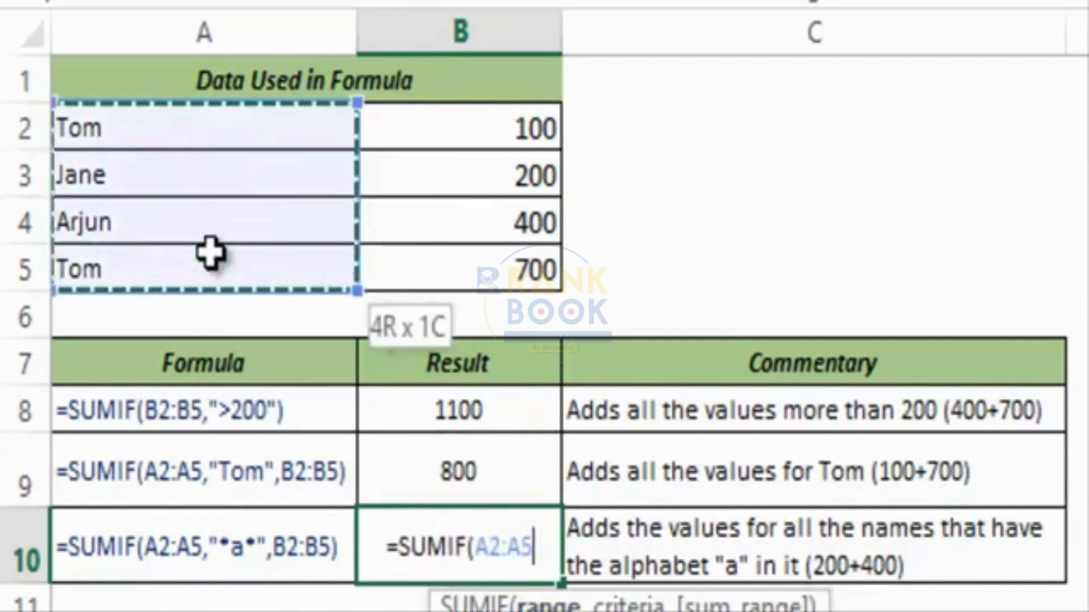
text(,)
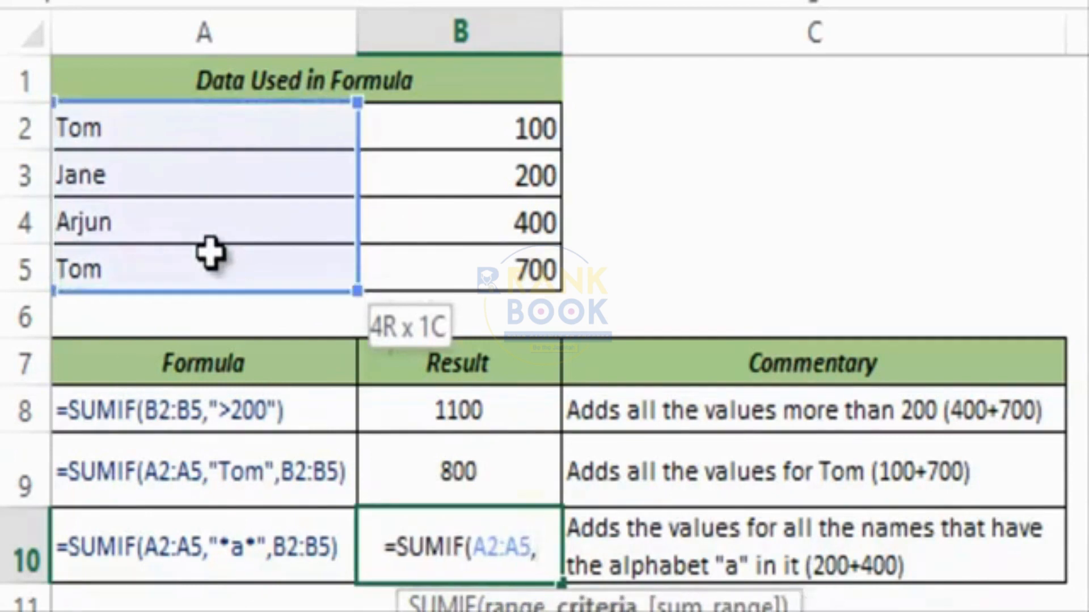
text(")
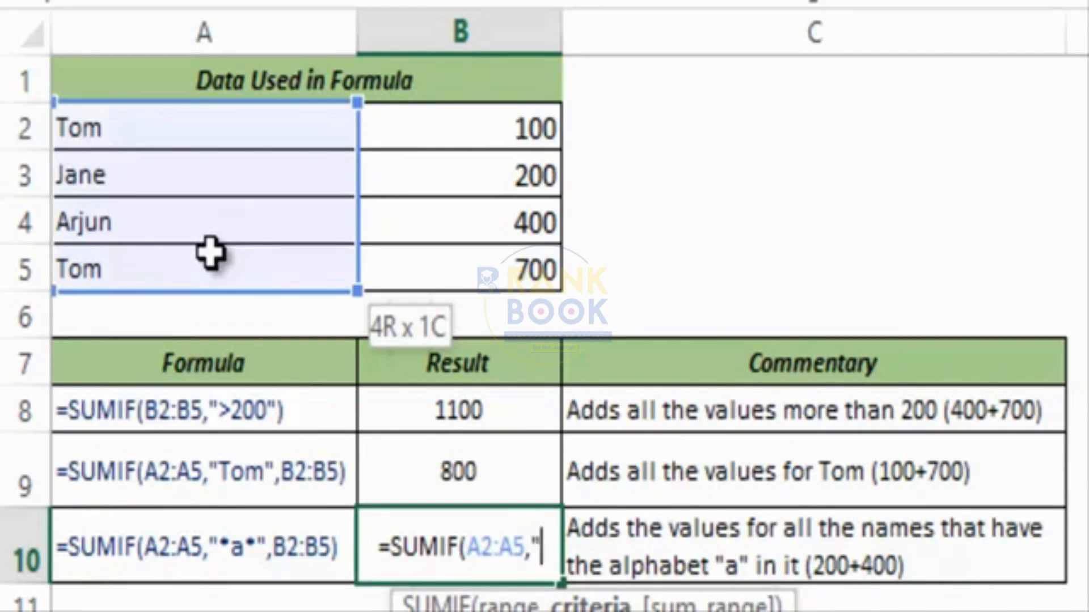
text(*)
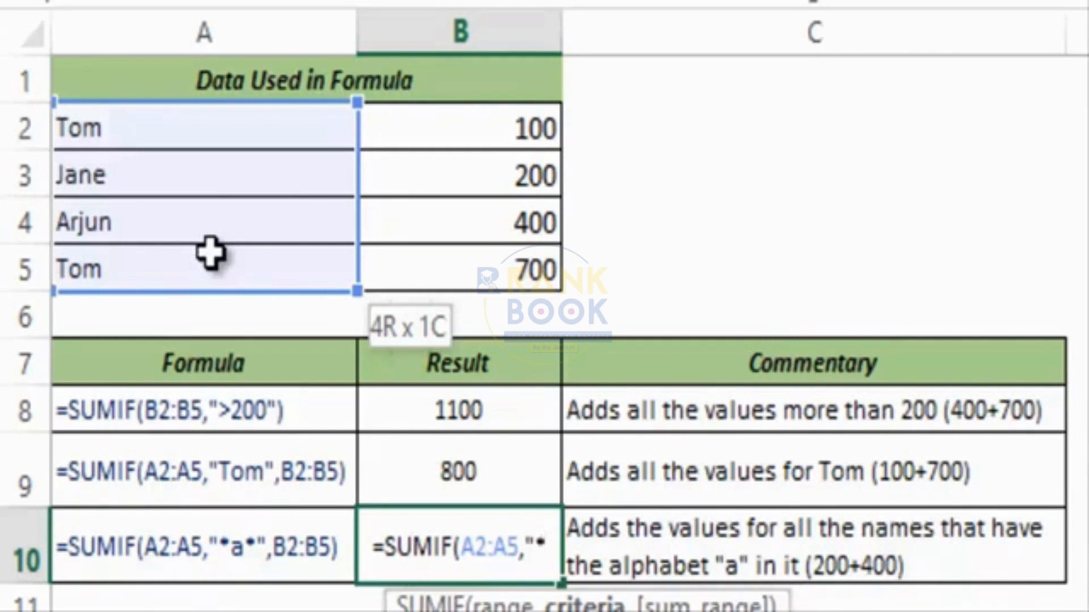
text(a)
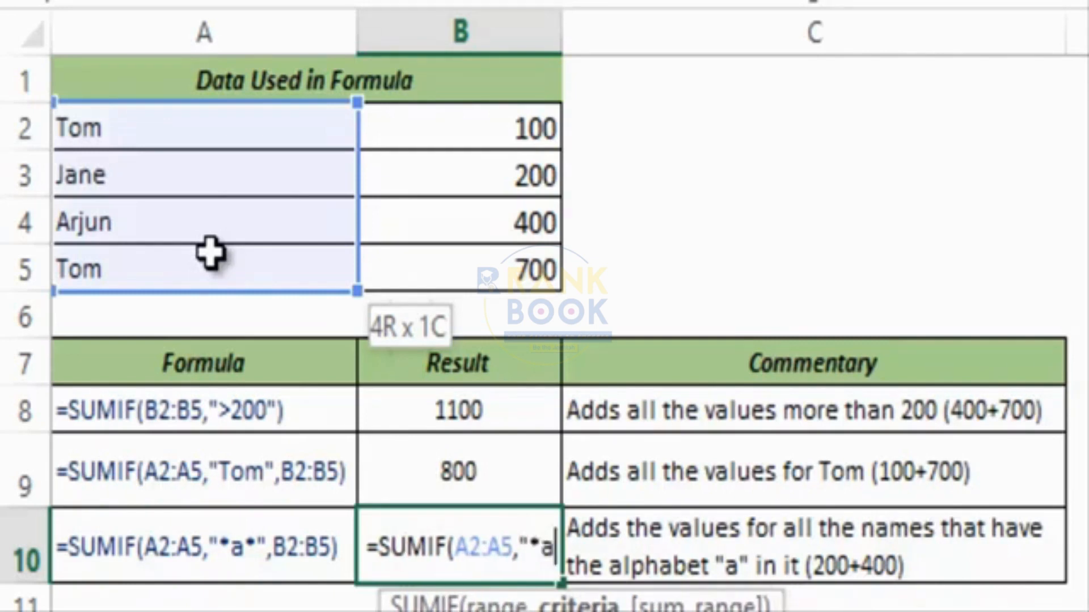
text(*")
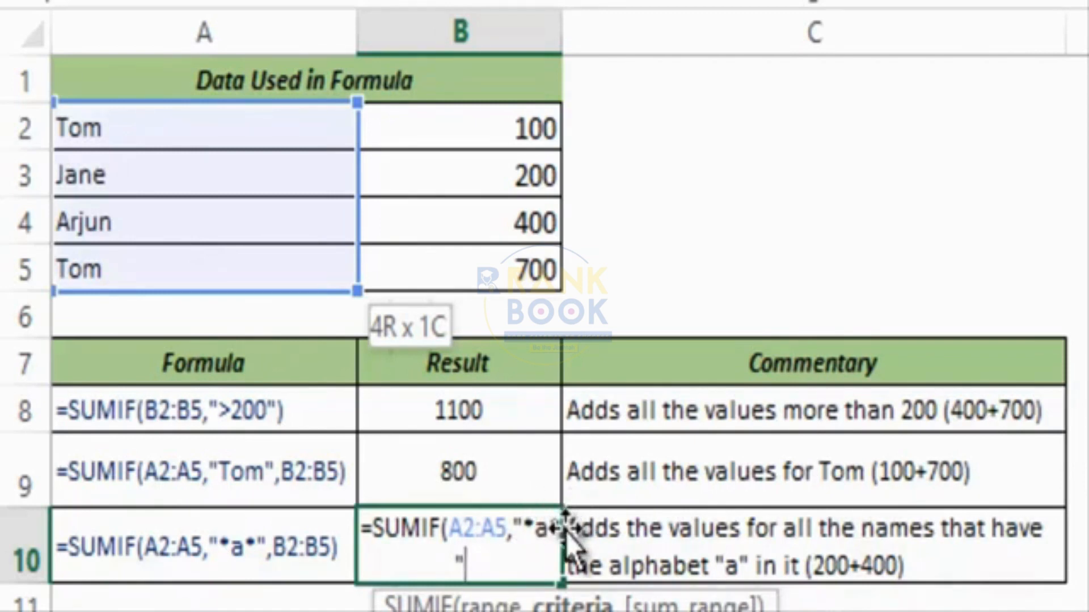
text(,)
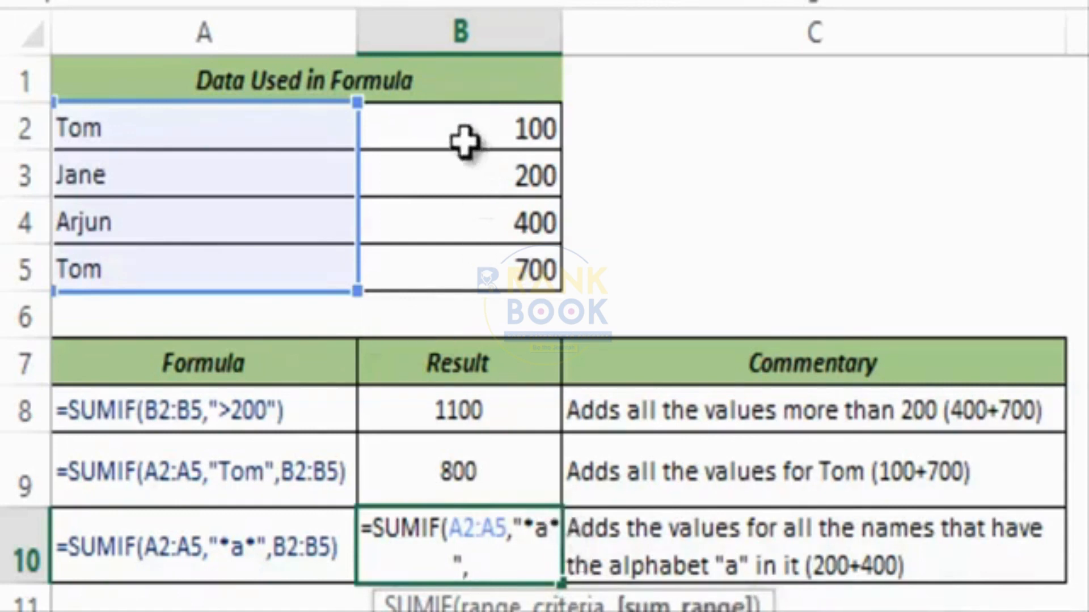
drag(462, 146, 468, 267)
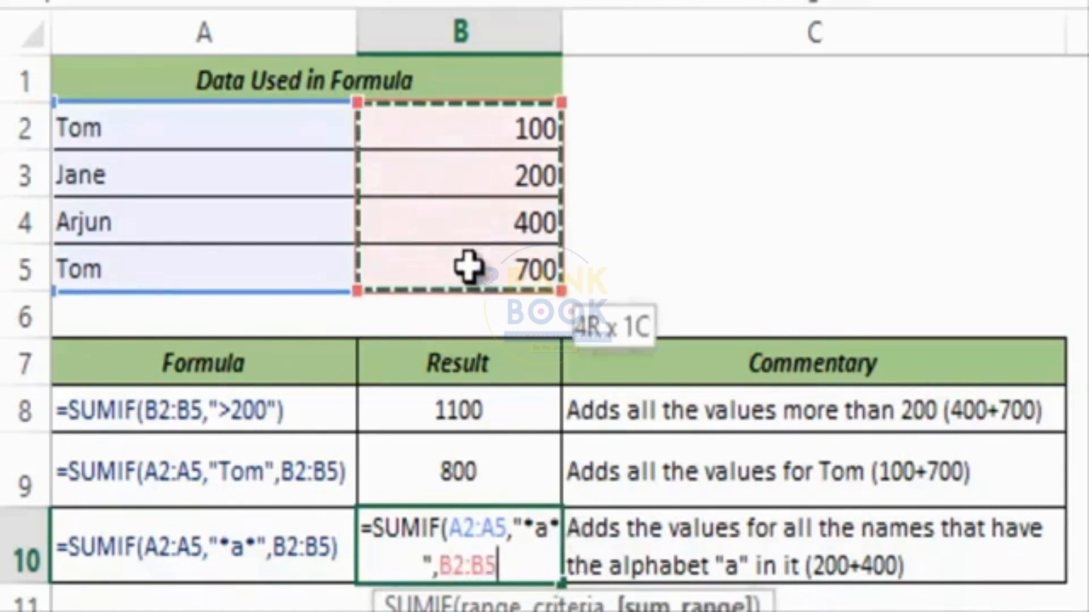
text())
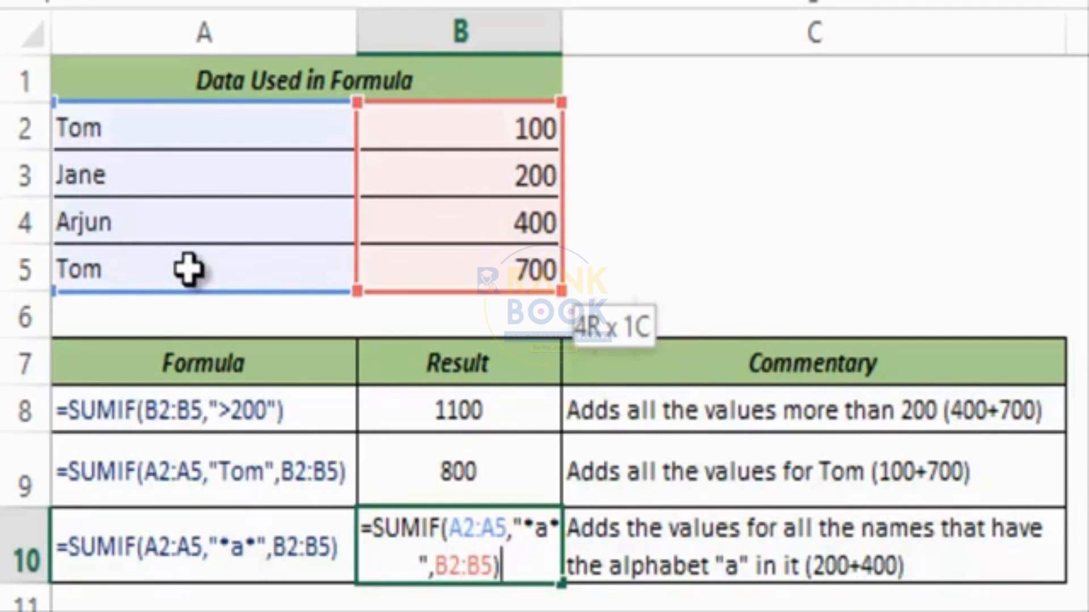
key(ctrl+Return)
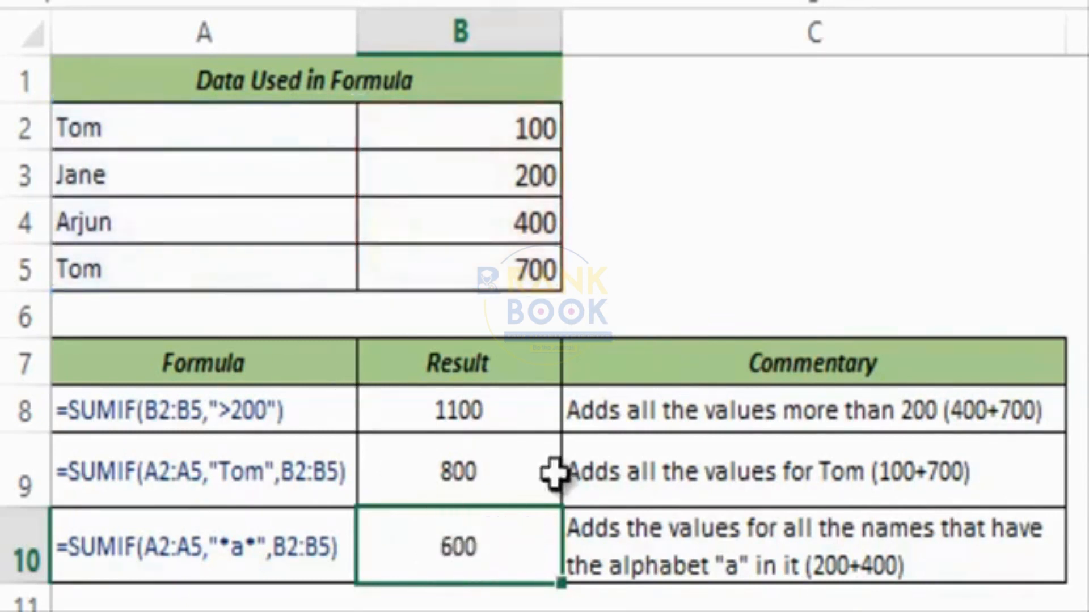
click(489, 175)
Change B10's criterion from "*a*" to "?a*" so only Jane's 200 is summed.
click(486, 219)
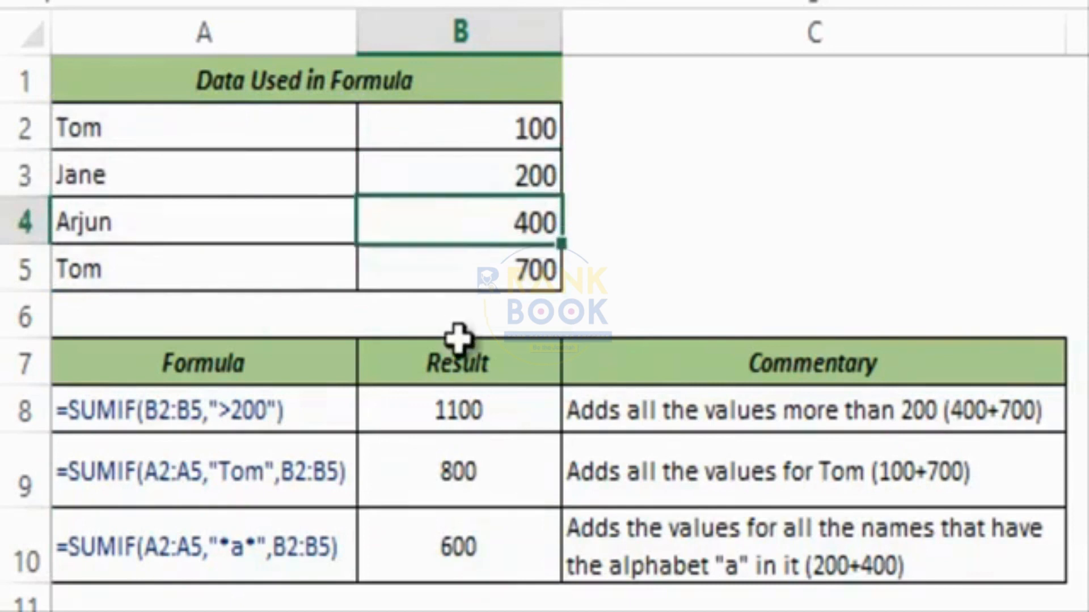
click(469, 548)
key(F2)
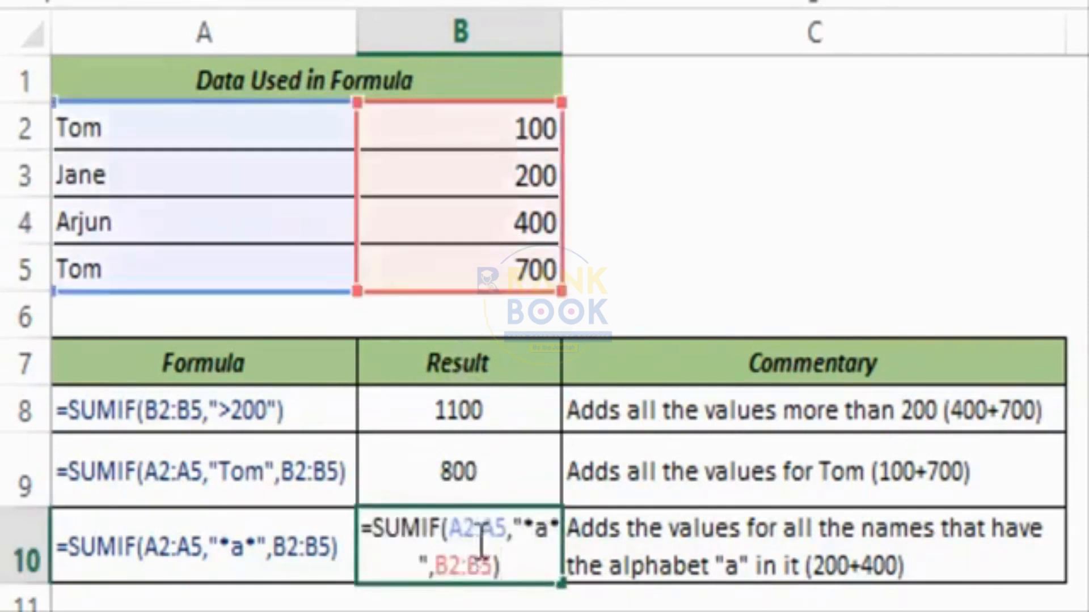
click(536, 522)
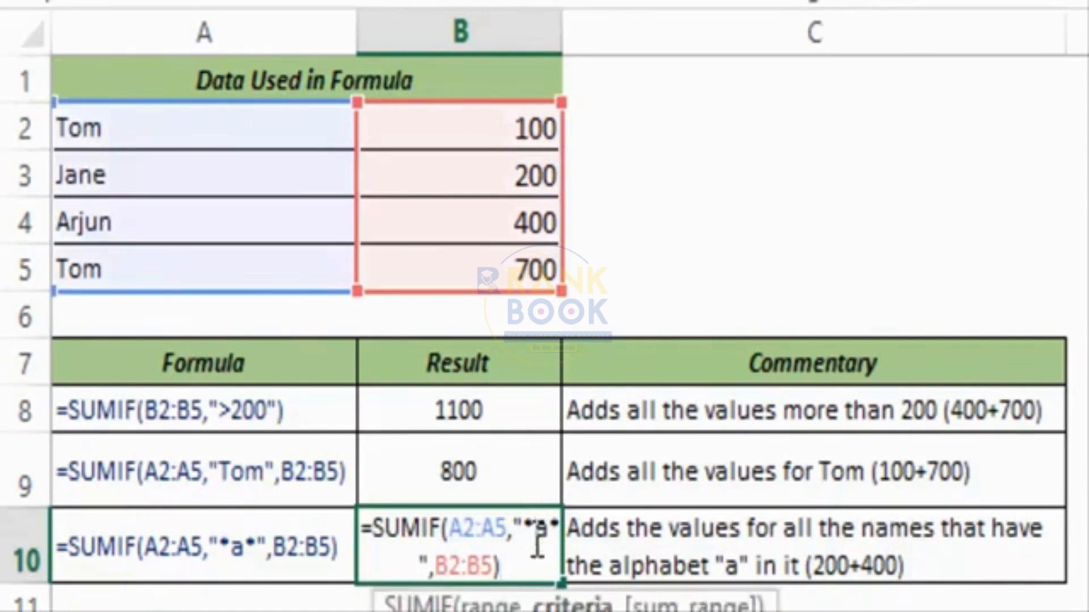
key(BackSpace)
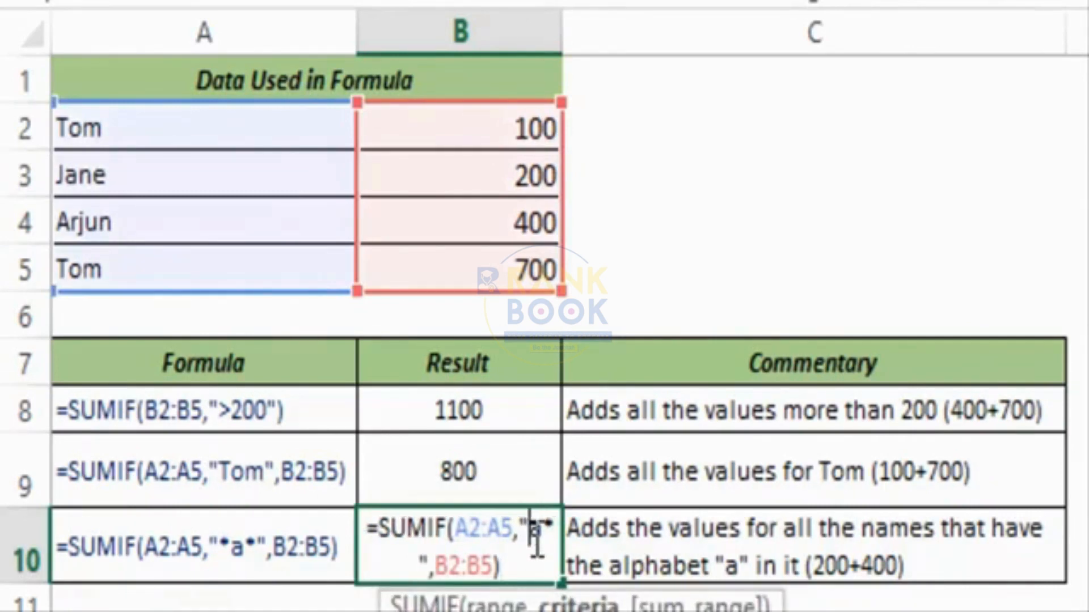
text(?)
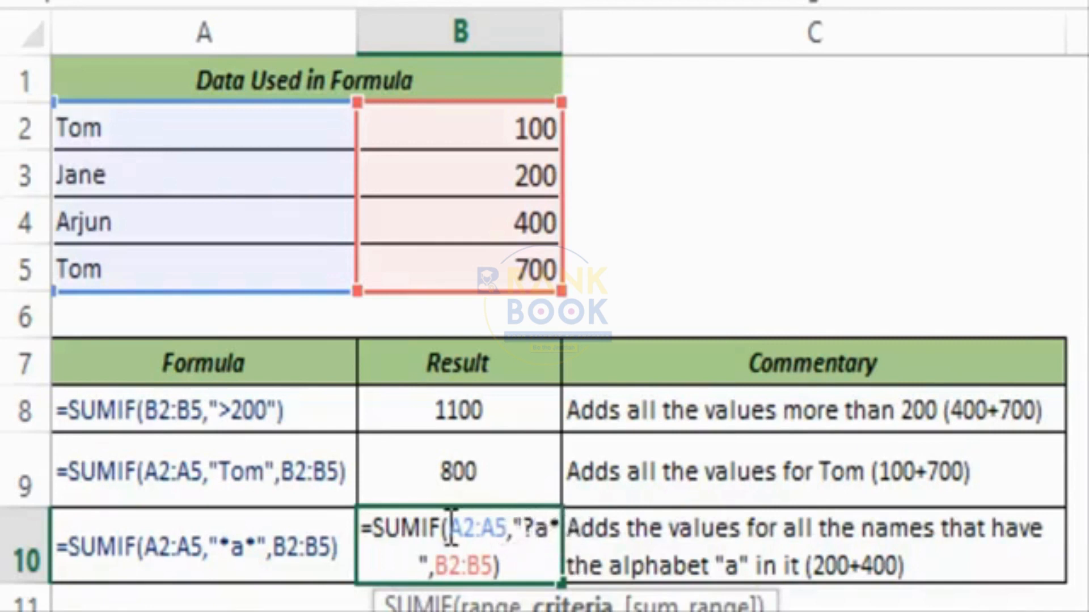
key(ctrl+Return)
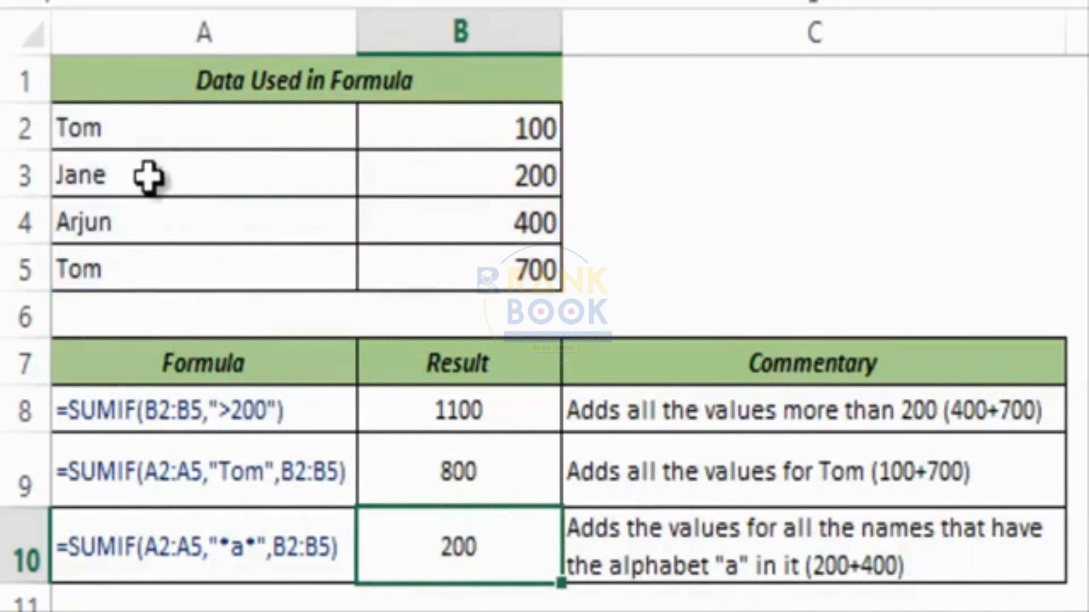
click(131, 181)
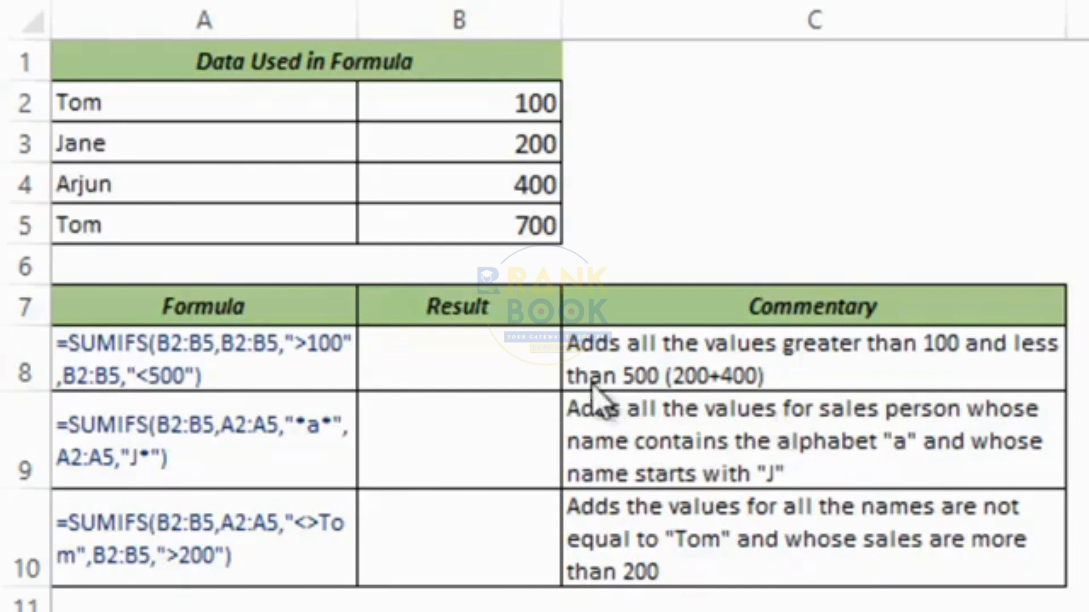
Begin a SUMIFS formula in B8, leaving =SUMIFS( open for its arguments.
click(482, 355)
key(shift+Down)
key(shift+Down)
click(490, 356)
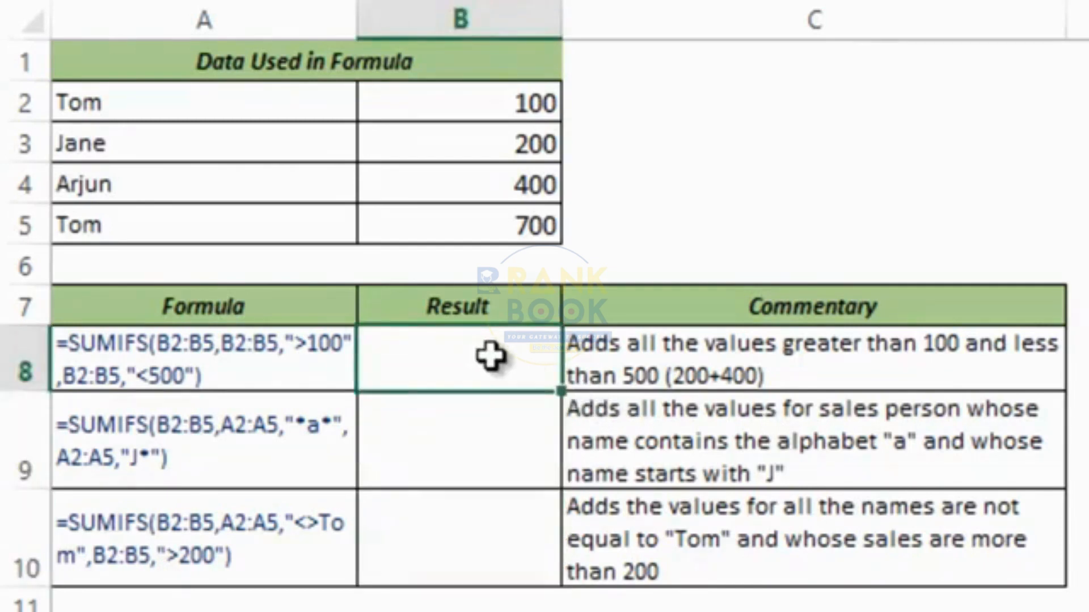
text(=sumif)
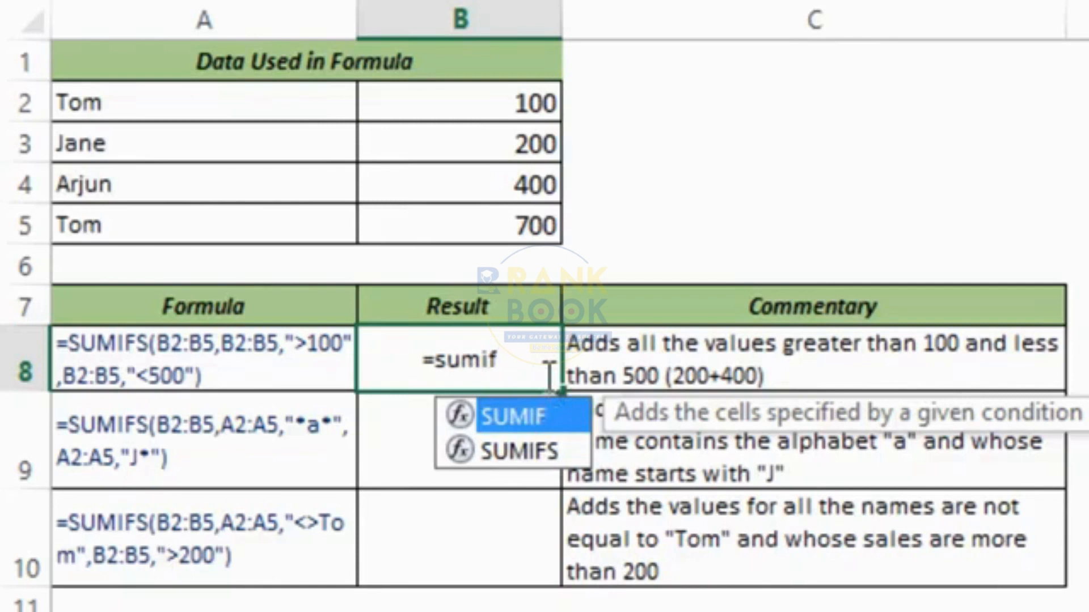
text(s)
key(Tab)
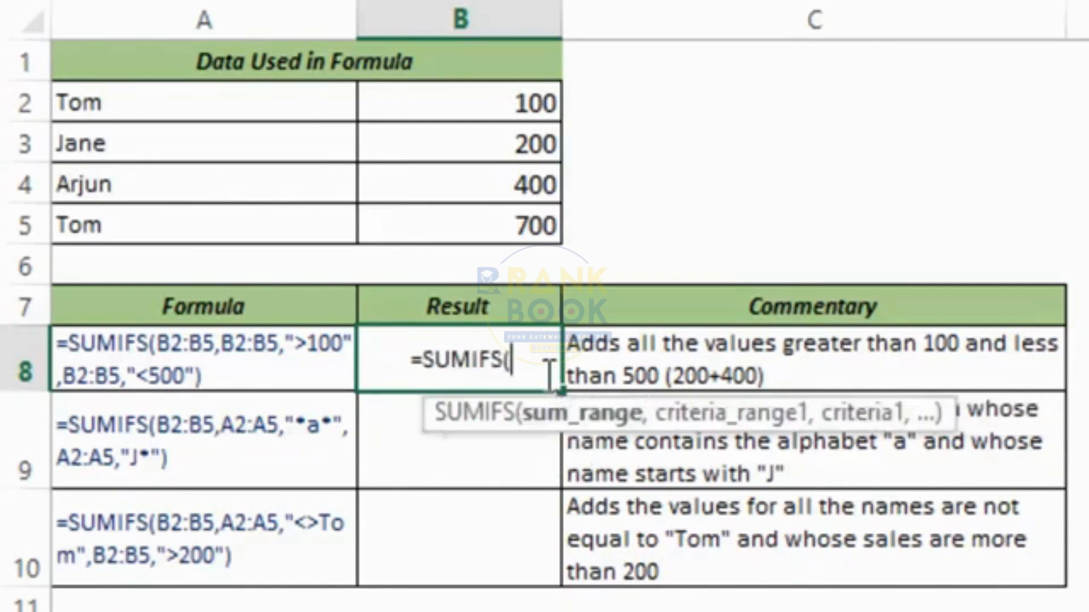
drag(413, 436, 234, 472)
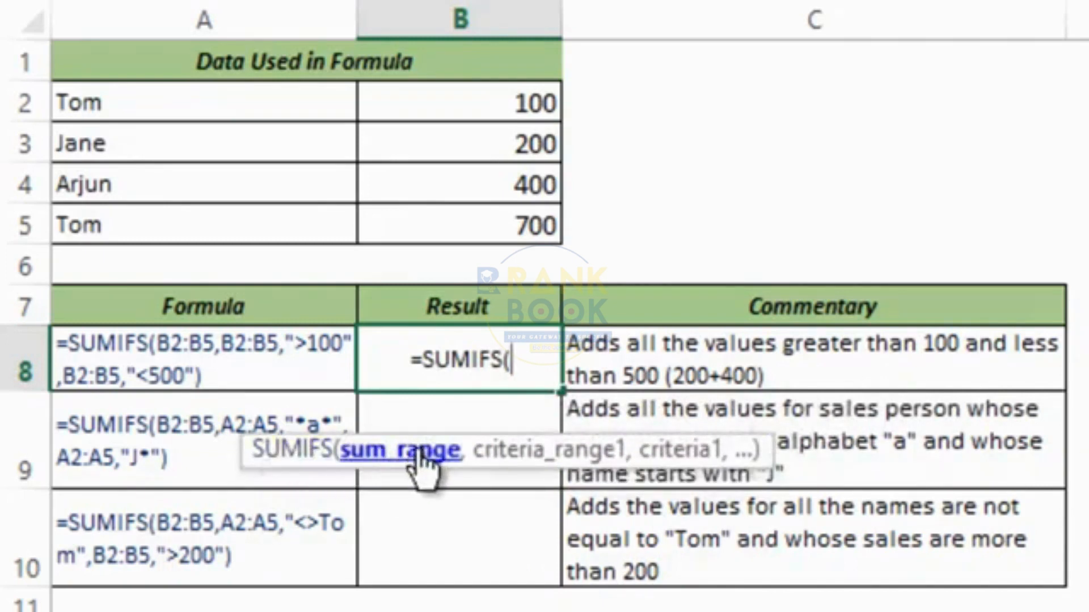
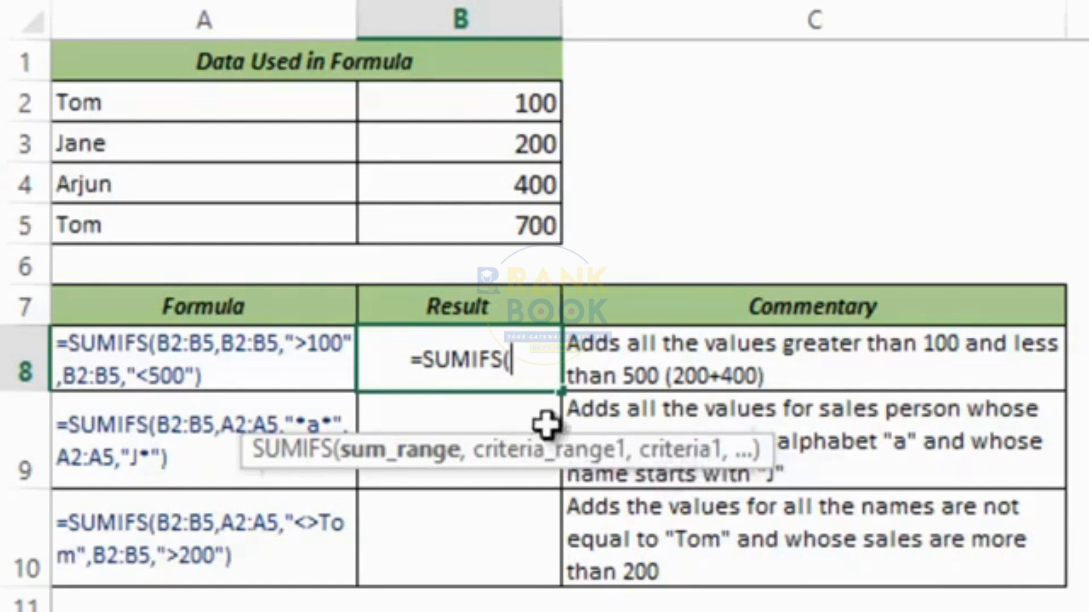
Fill B8's SUMIFS with sum range B2:B5 and first criterion B2:B5 ">100".
click(474, 114)
drag(474, 113, 489, 223)
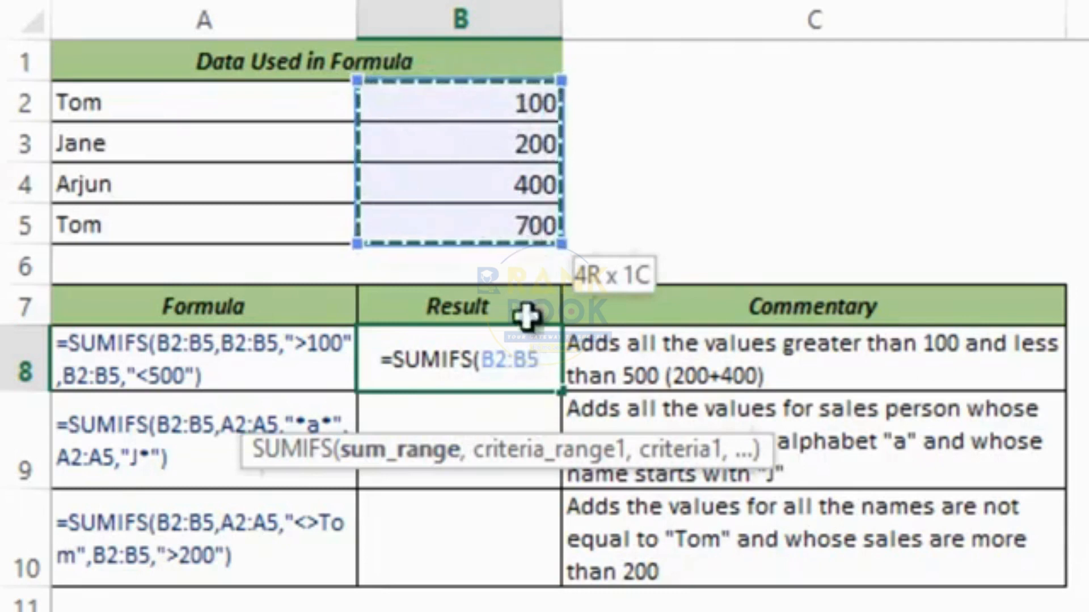
text(,)
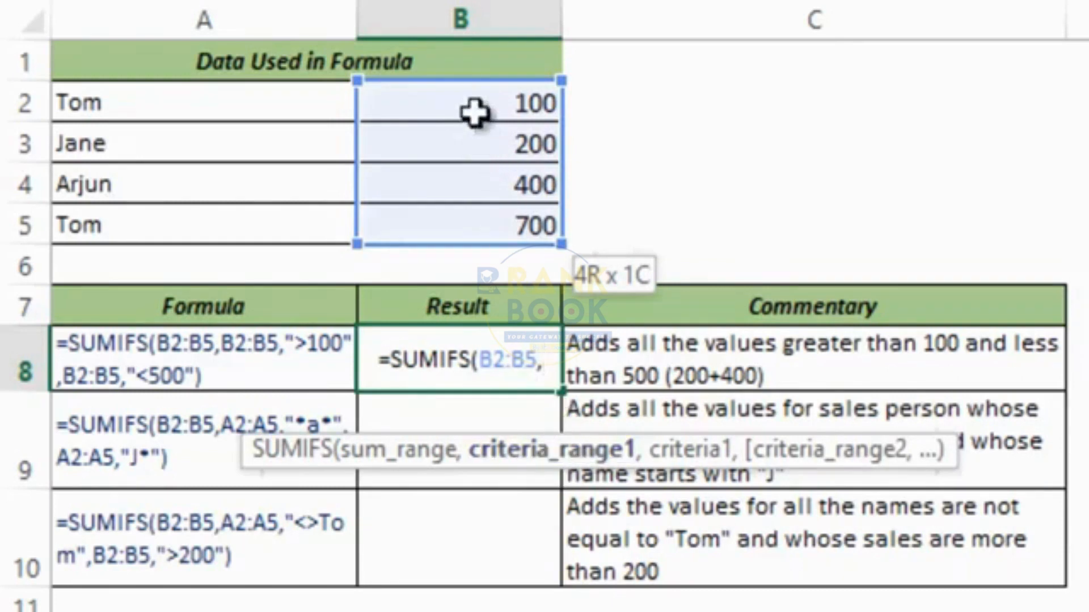
drag(474, 109, 469, 219)
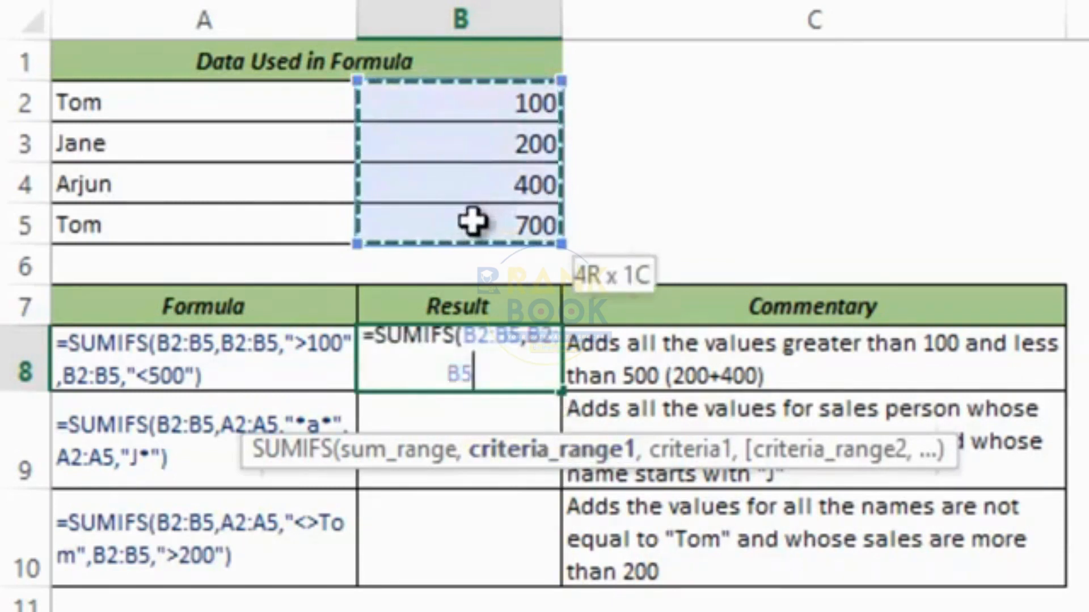
text(,)
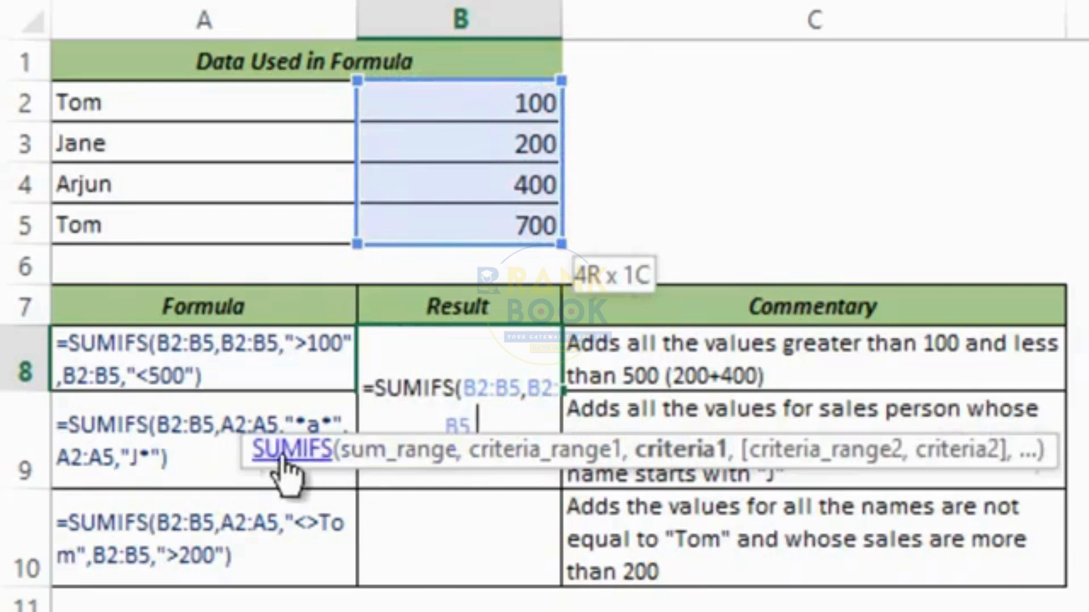
drag(244, 474, 219, 518)
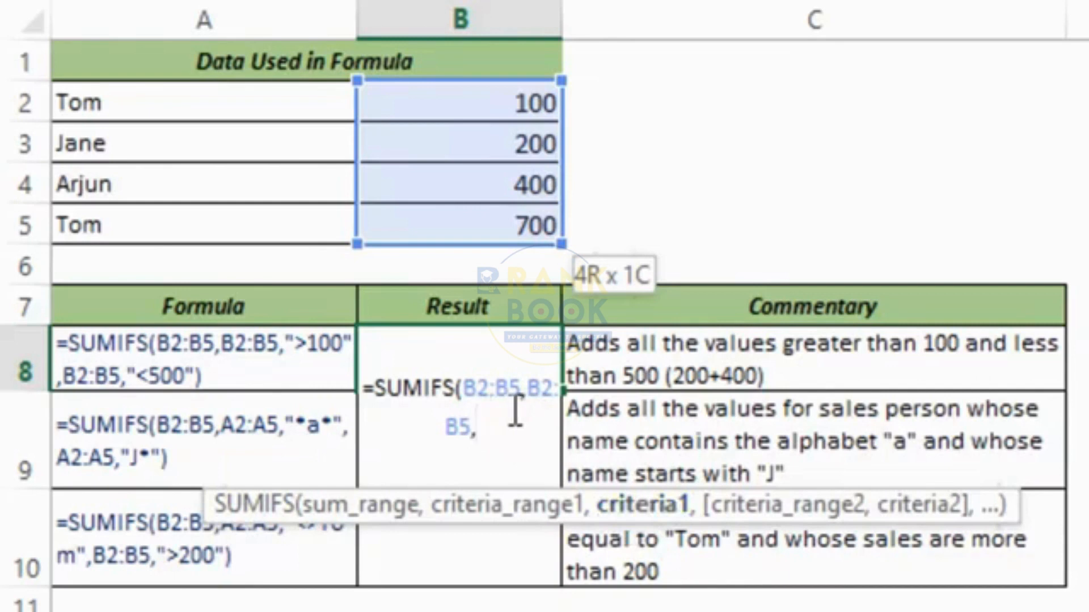
text(")
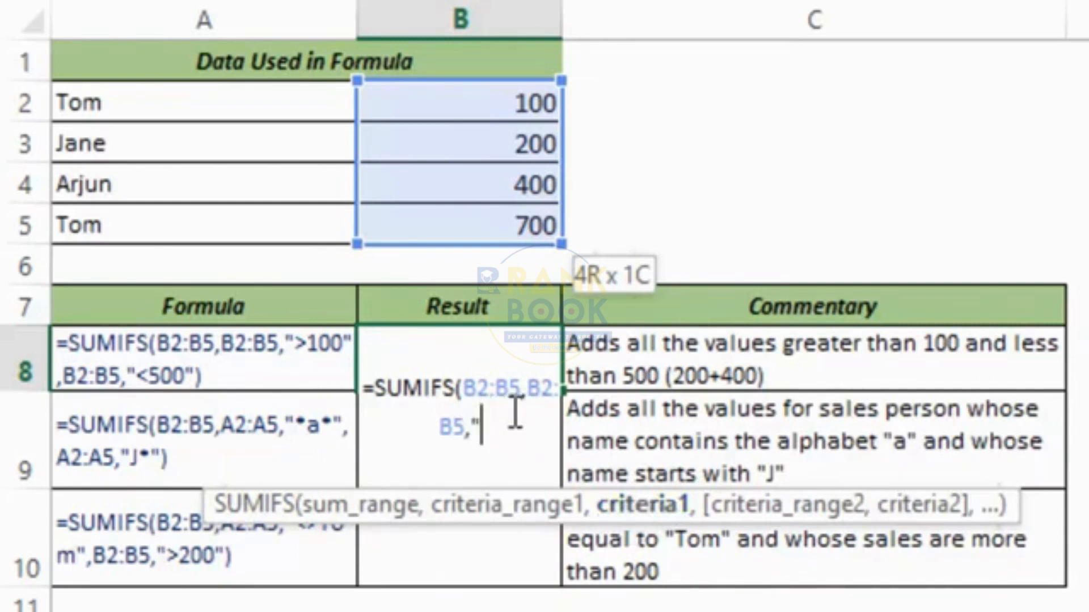
text(>100")
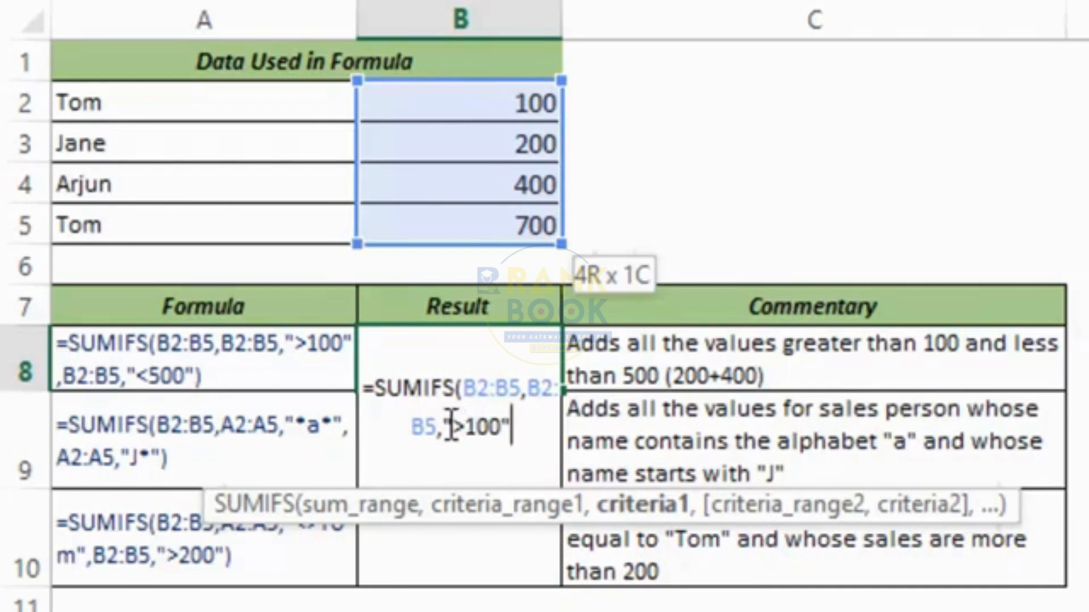
Add the second criterion B2:B5 "<500" and enter the formula, giving 600.
drag(448, 426, 507, 434)
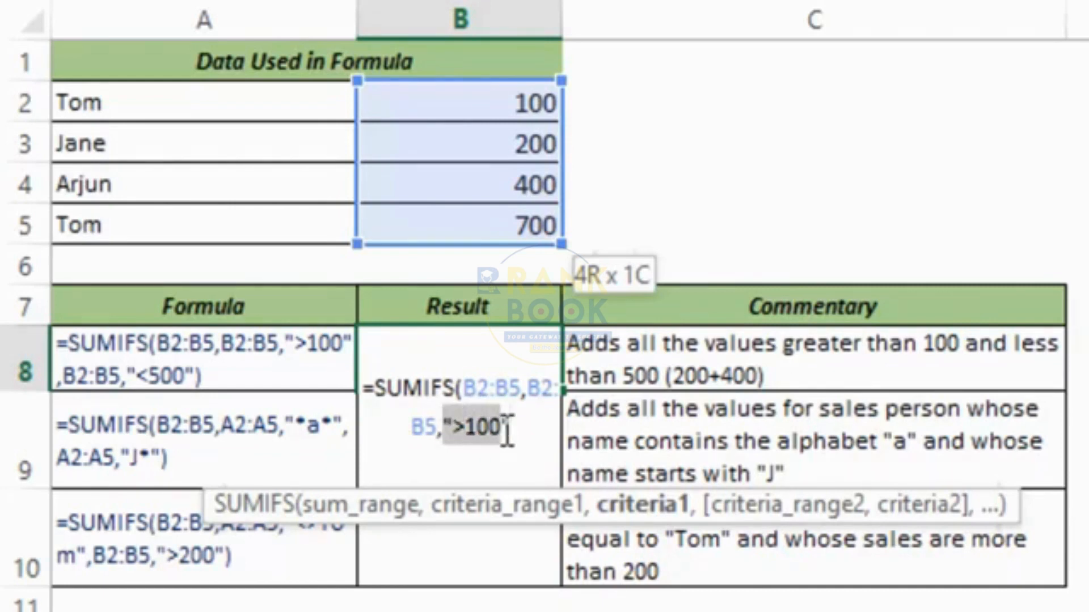
click(520, 431)
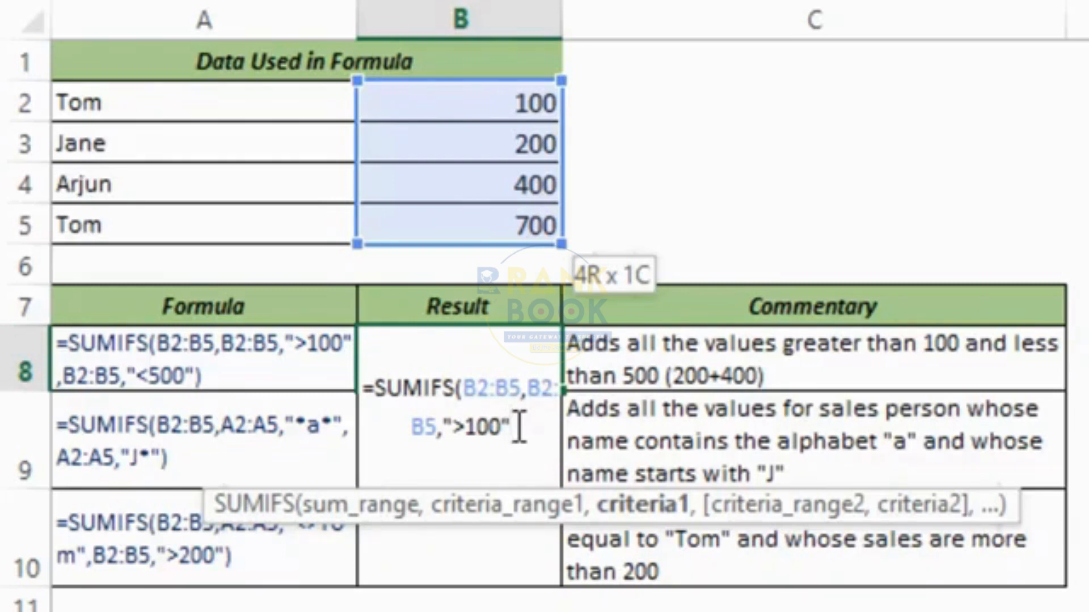
text(,)
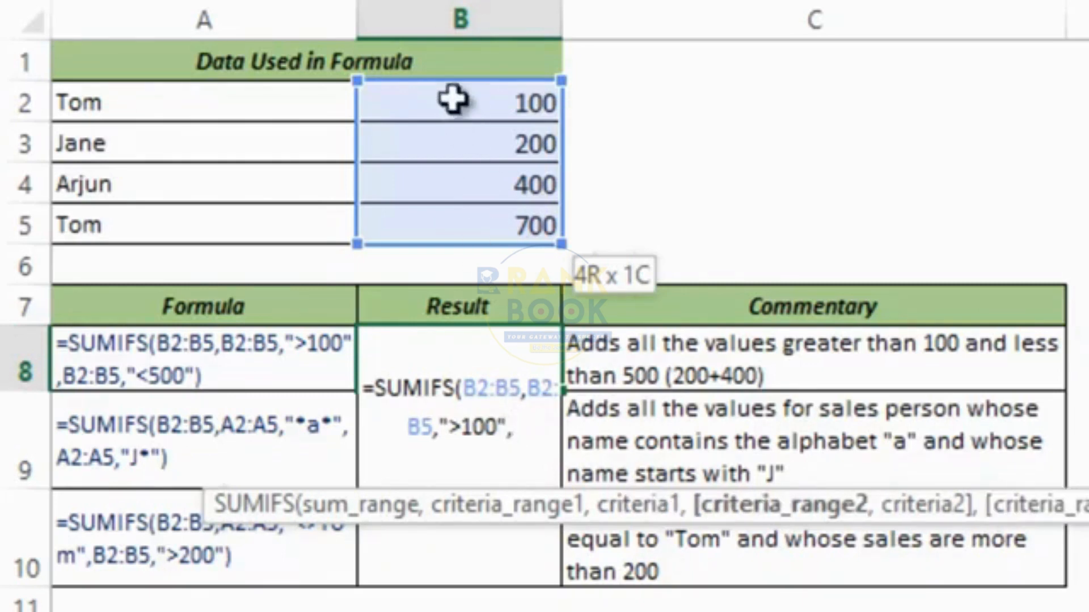
drag(451, 97, 441, 225)
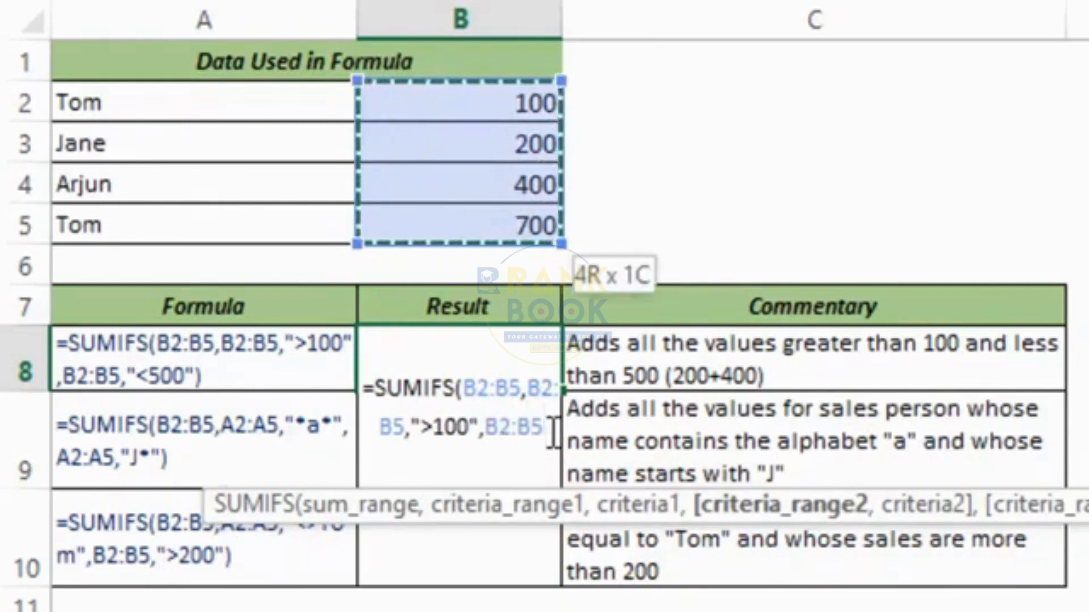
text(,)
text("<50)
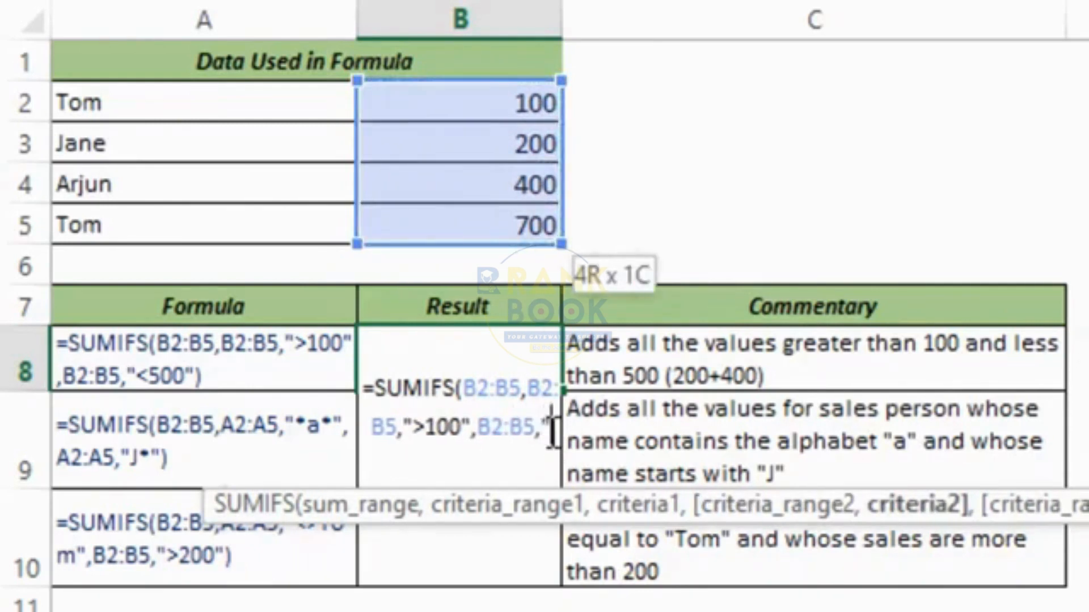
text(0"))
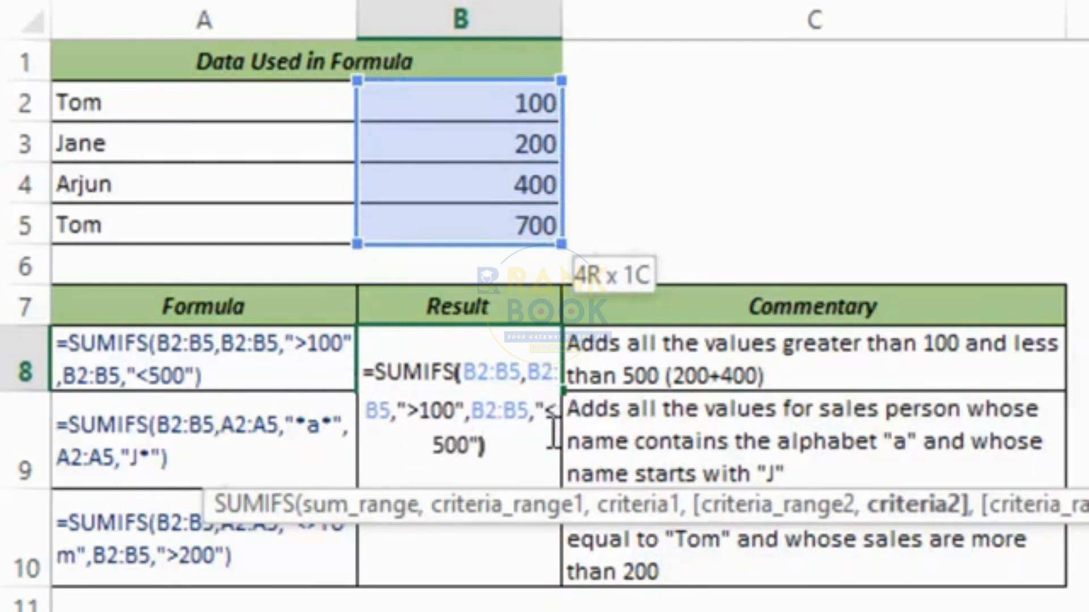
key(ctrl+Return)
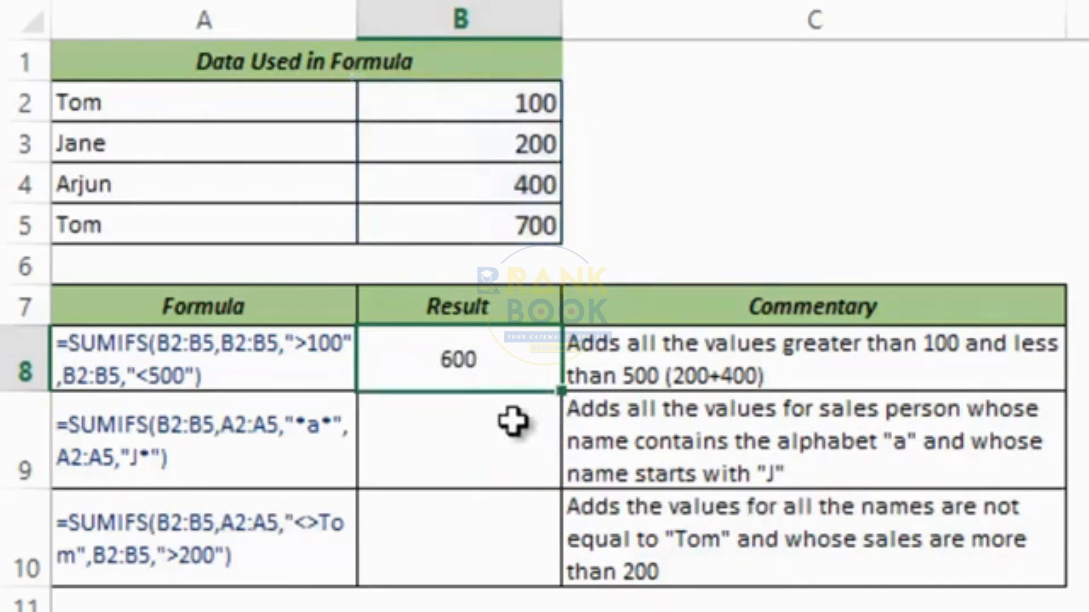
key(F2)
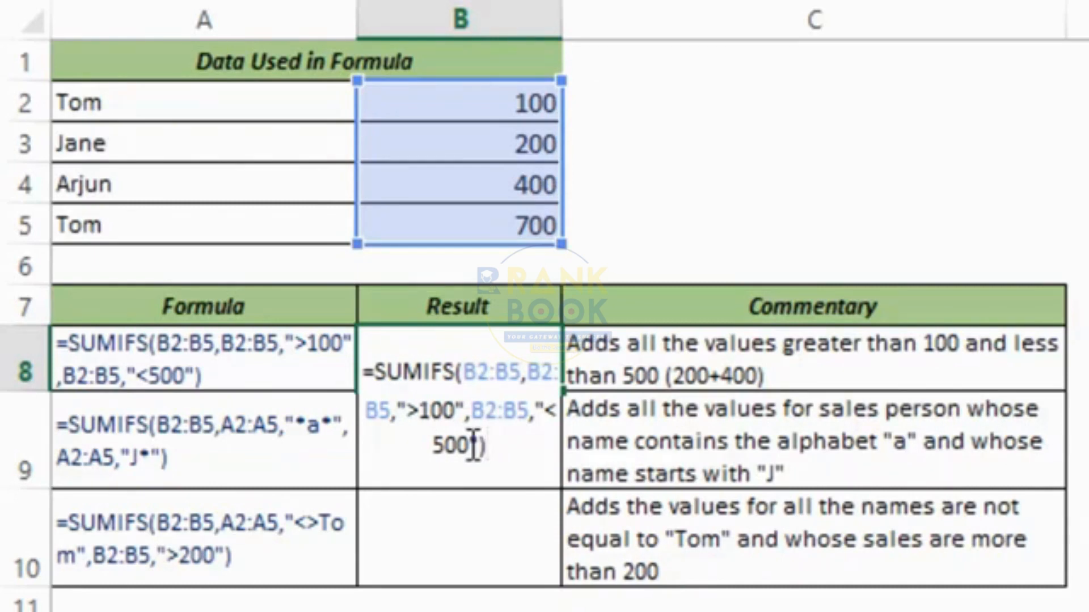
key(ctrl+Return)
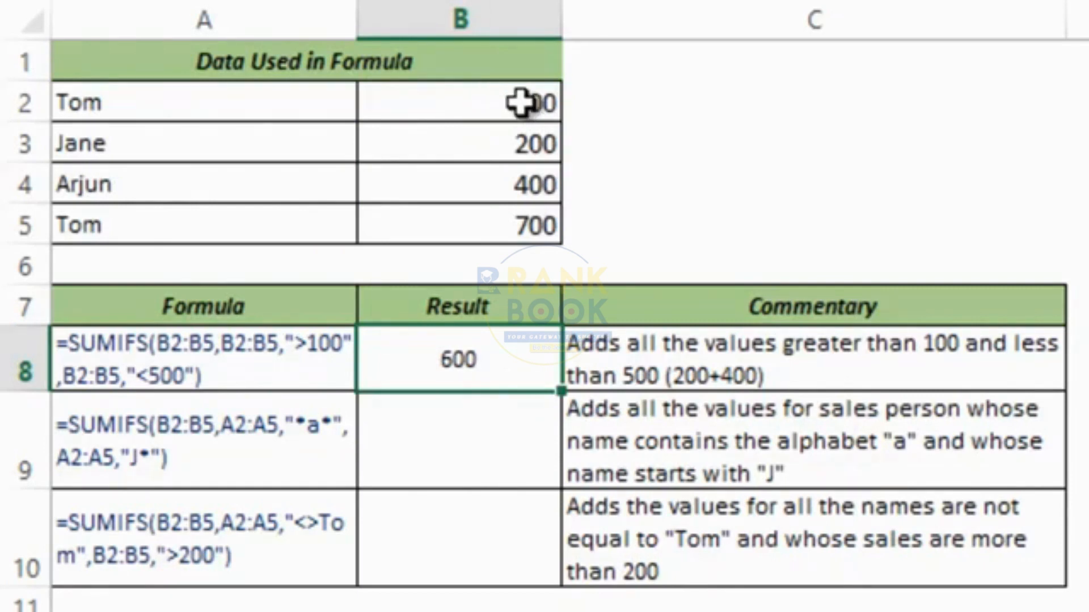
click(468, 144)
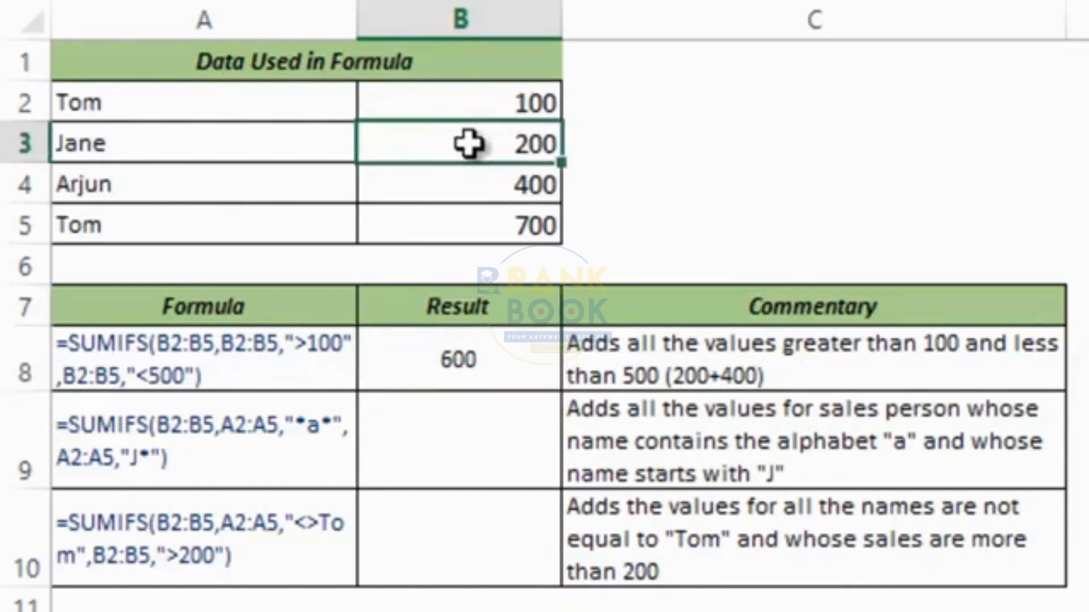
click(498, 185)
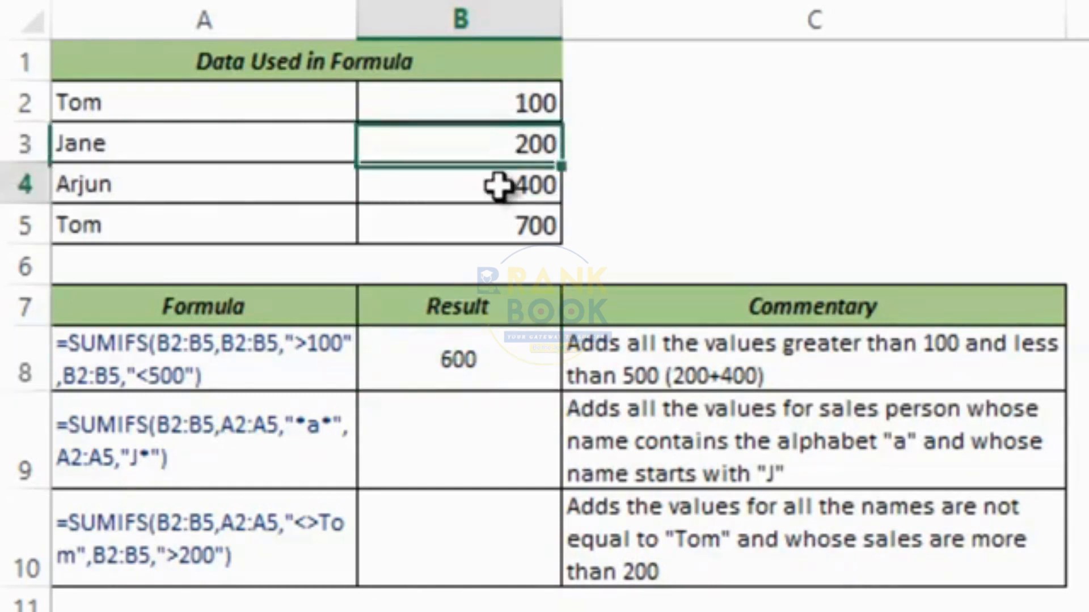
click(486, 229)
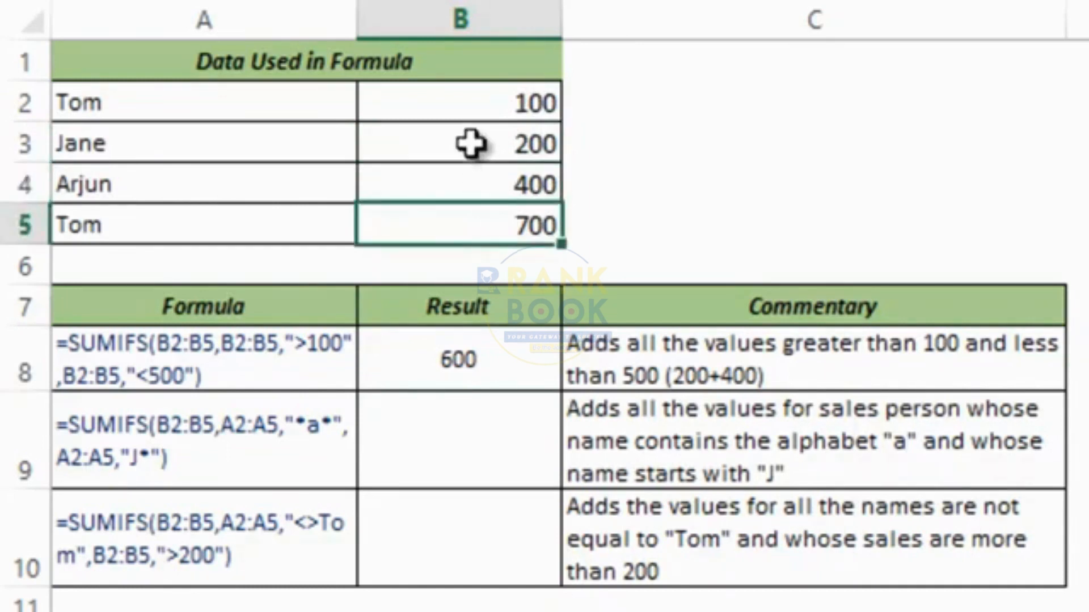
drag(469, 141, 469, 177)
click(478, 360)
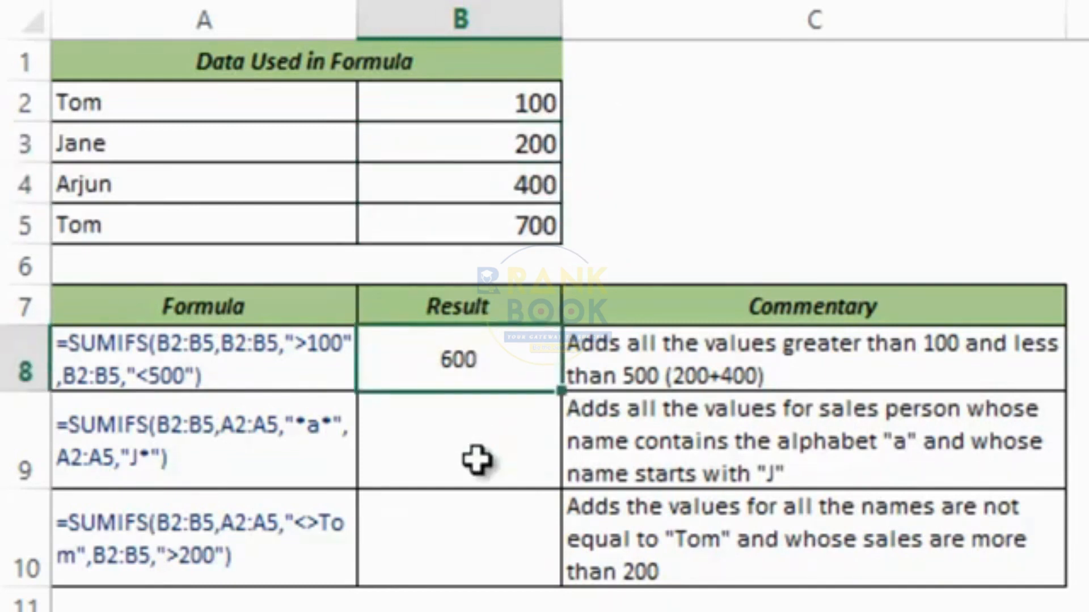
click(477, 461)
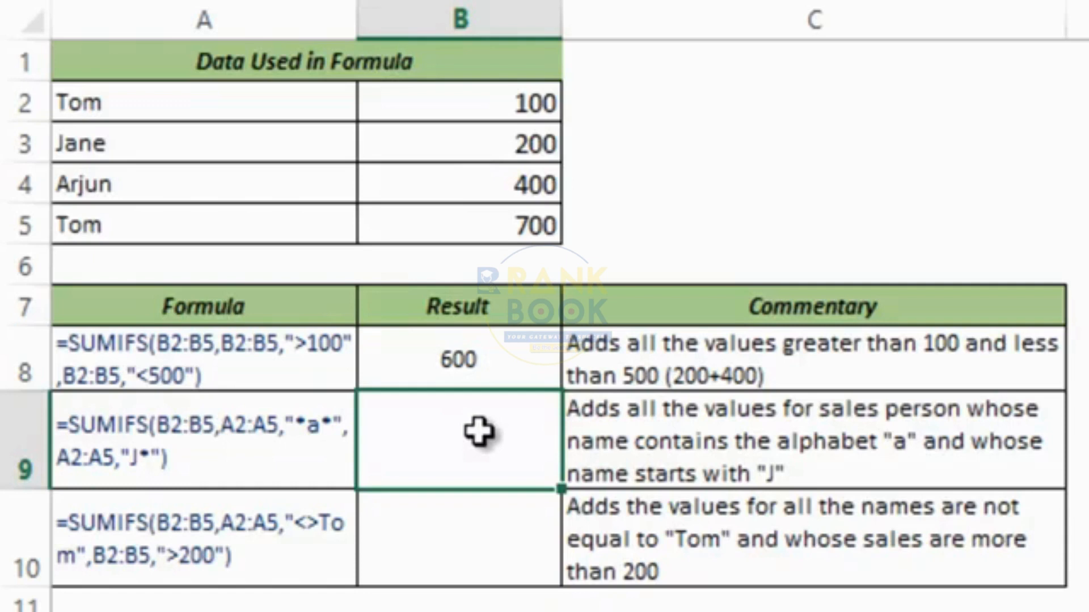
Start =SUMIFS in B9 with sum range B2:B5 and criterion A2:A5 "*a*".
text(=sumif)
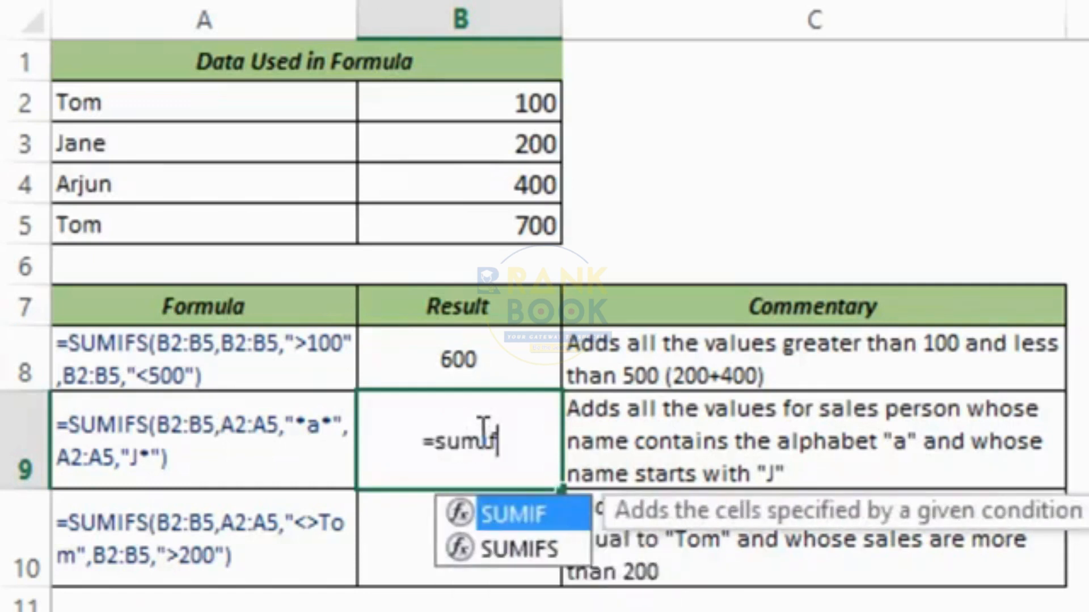
text(s)
key(Tab)
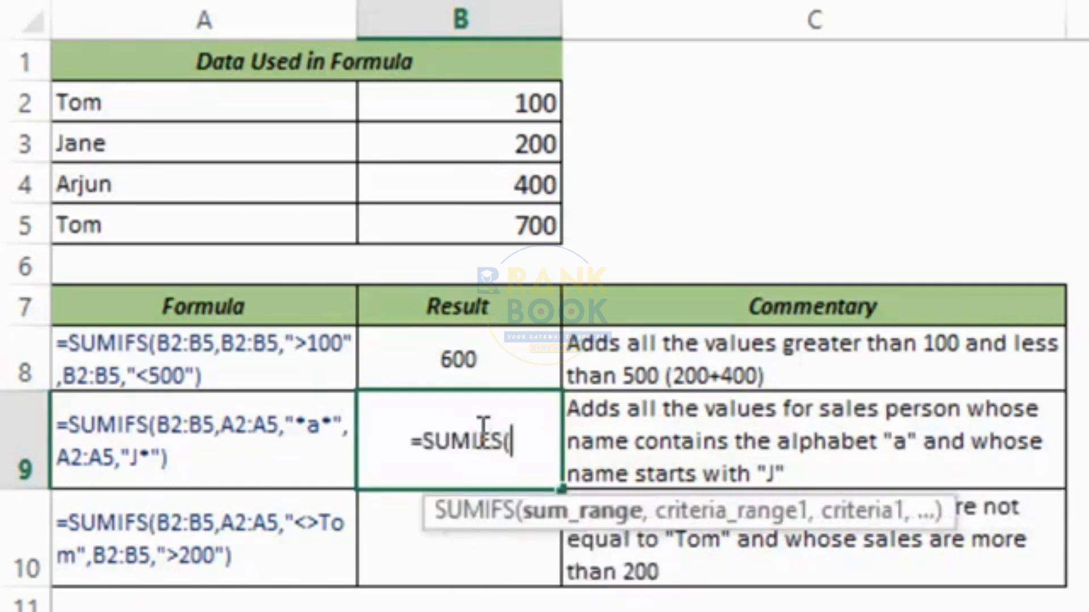
drag(457, 97, 442, 224)
text(,)
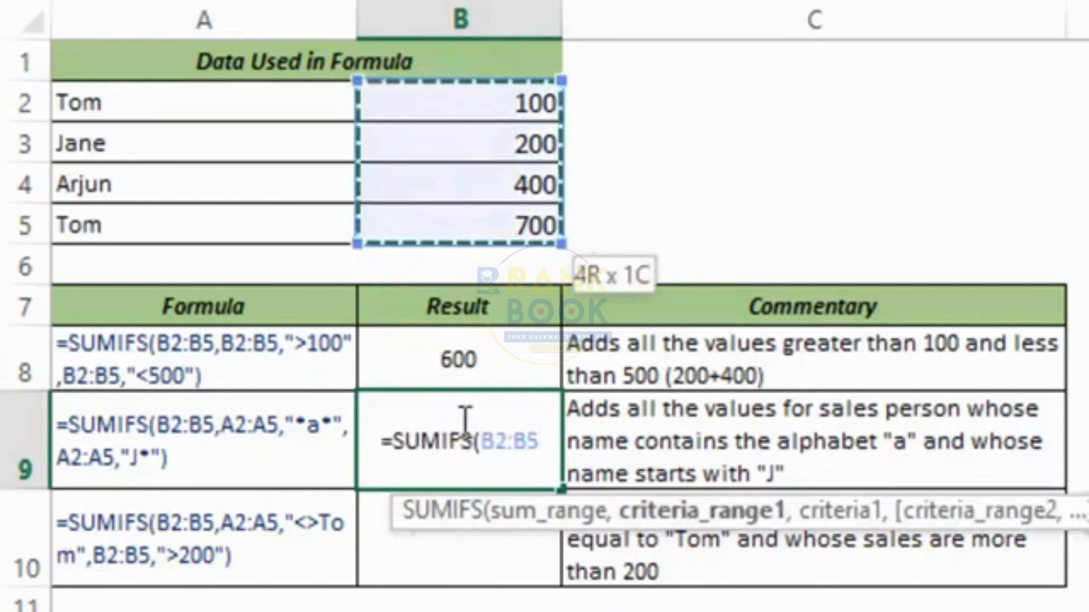
drag(177, 109, 165, 212)
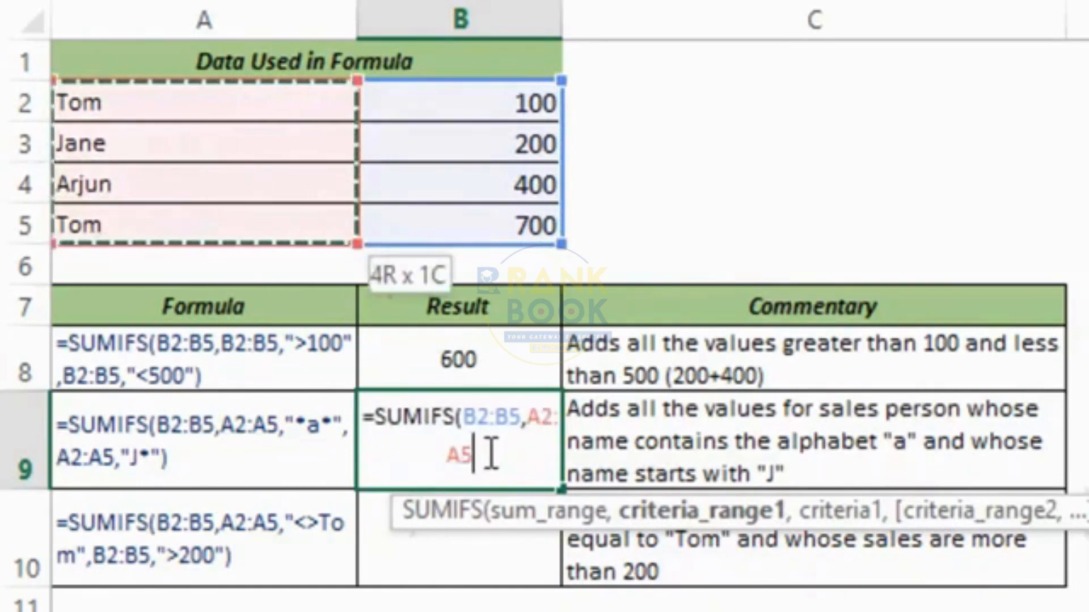
text(,)
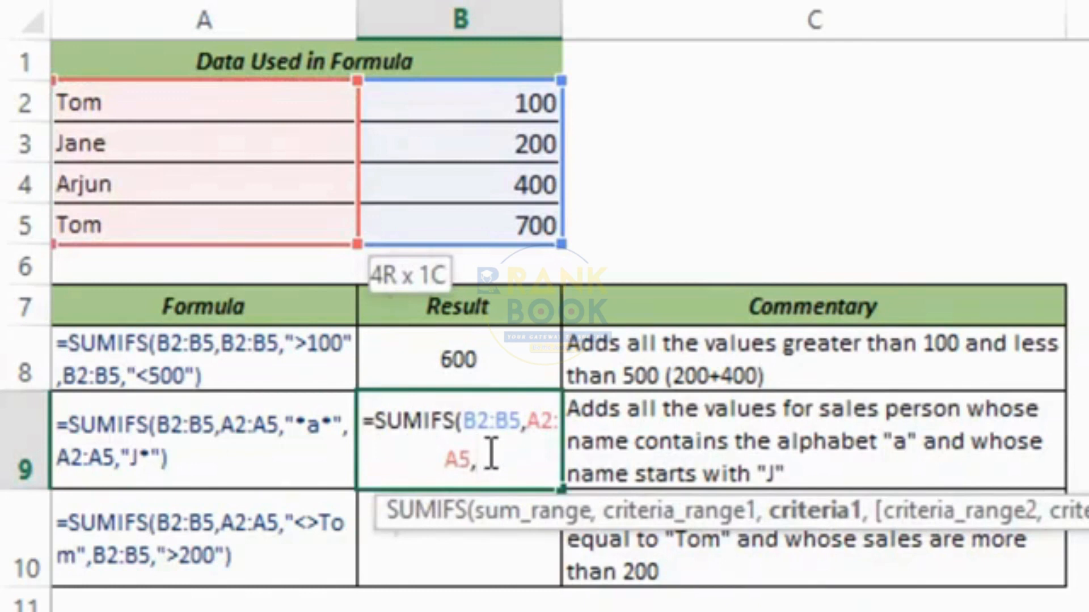
text(")
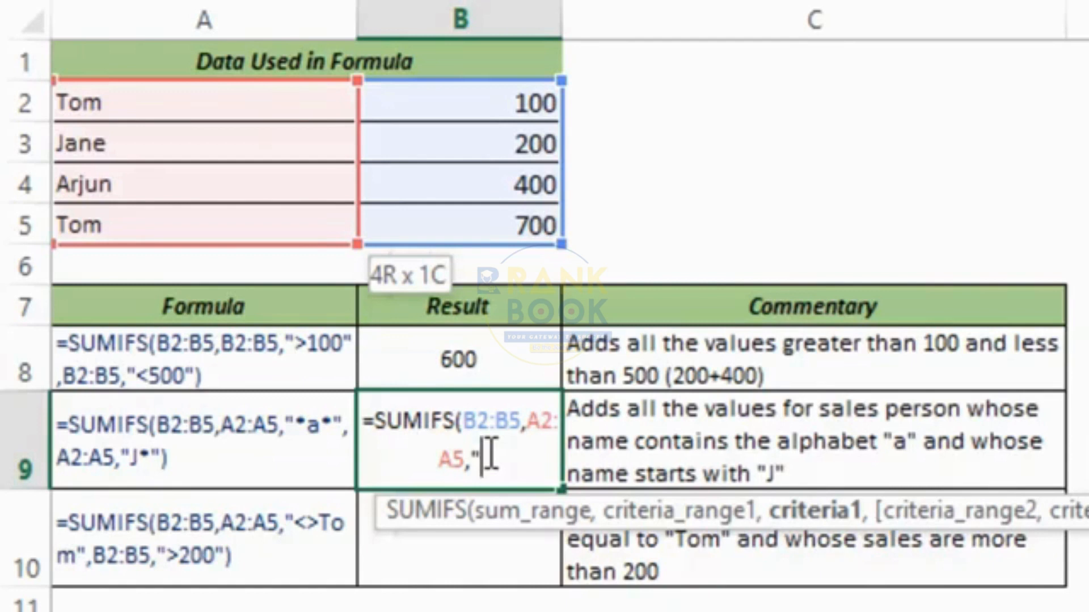
text(*)
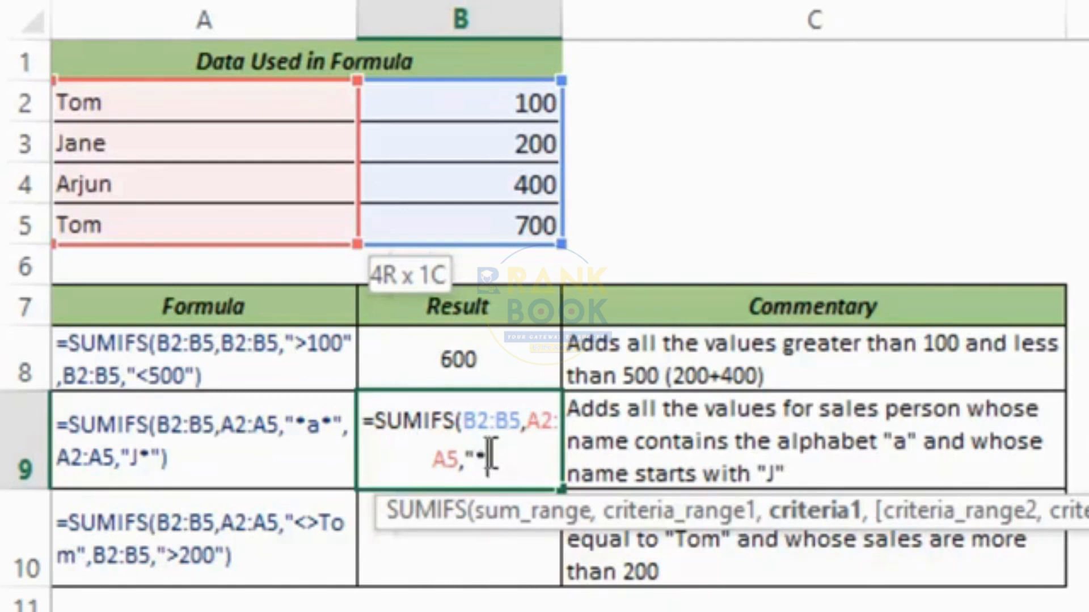
text(a)
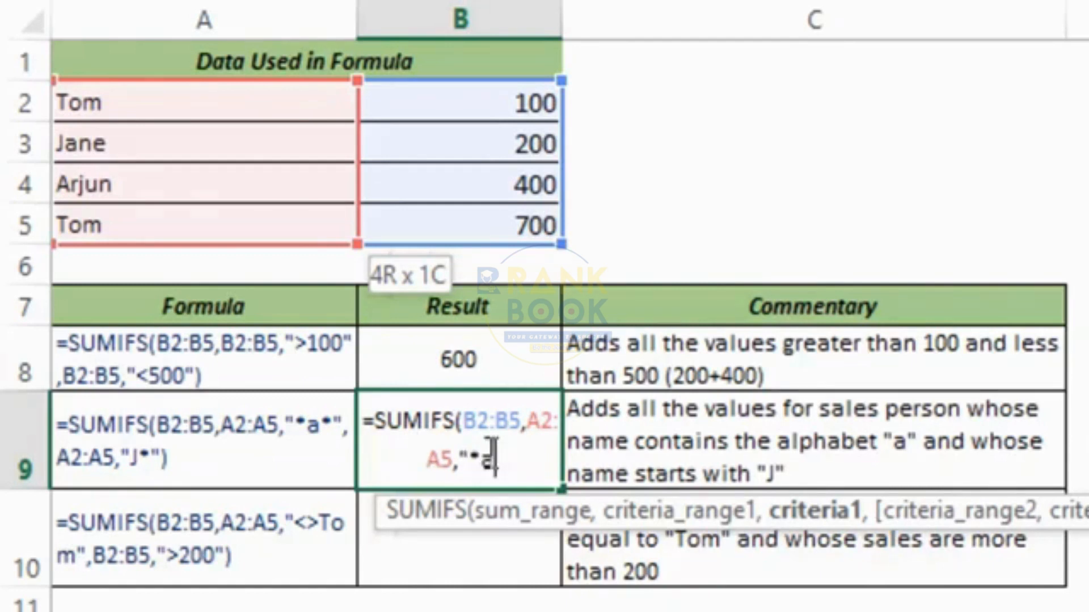
text(*)
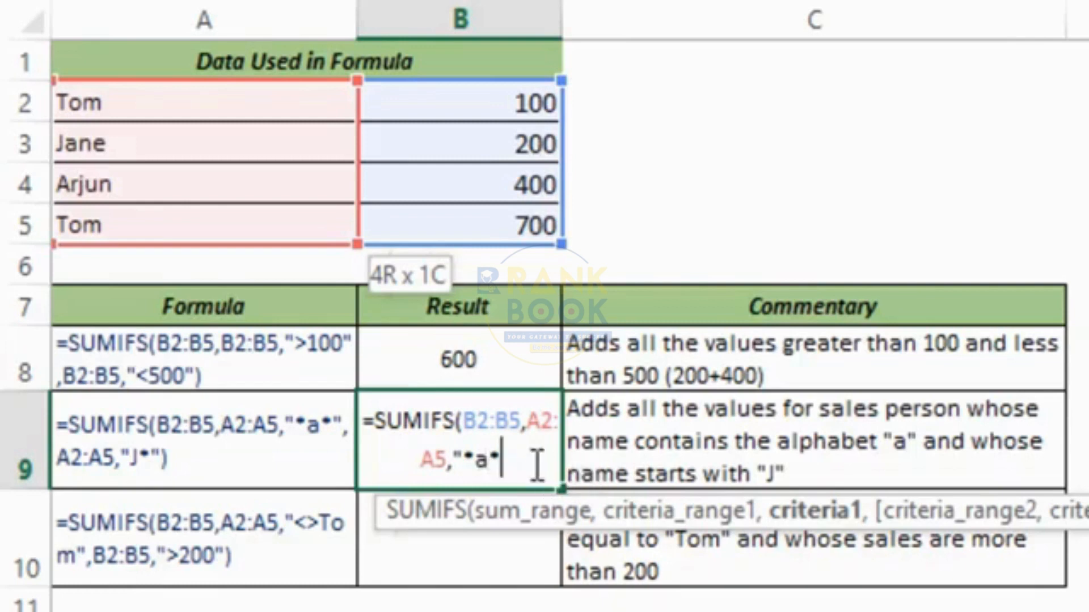
text(")
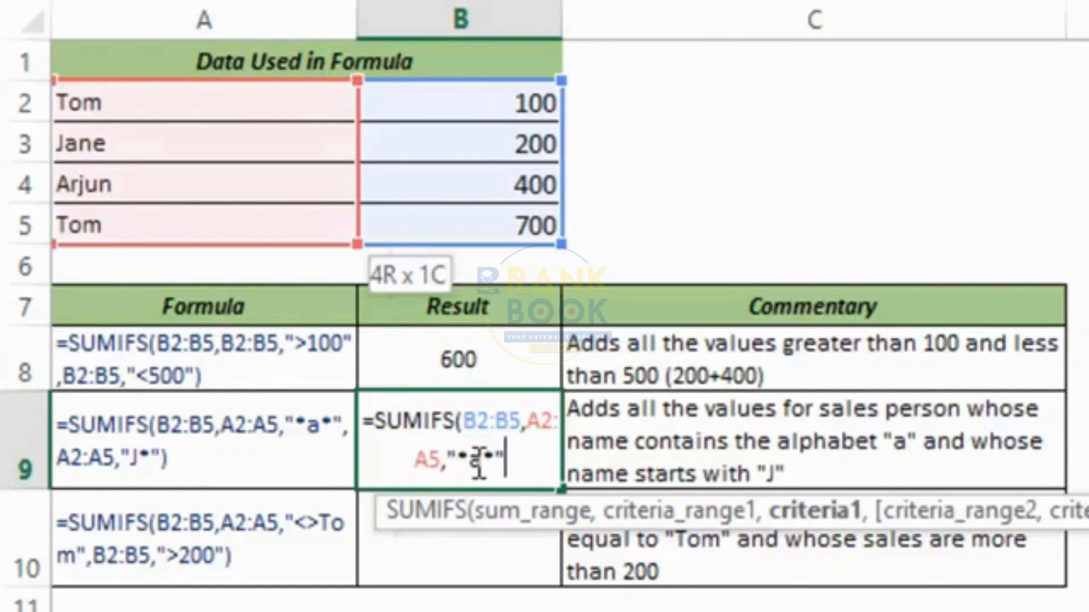
Add the second criterion A2:A5 "J*" and enter the formula, returning 200.
drag(472, 459, 461, 459)
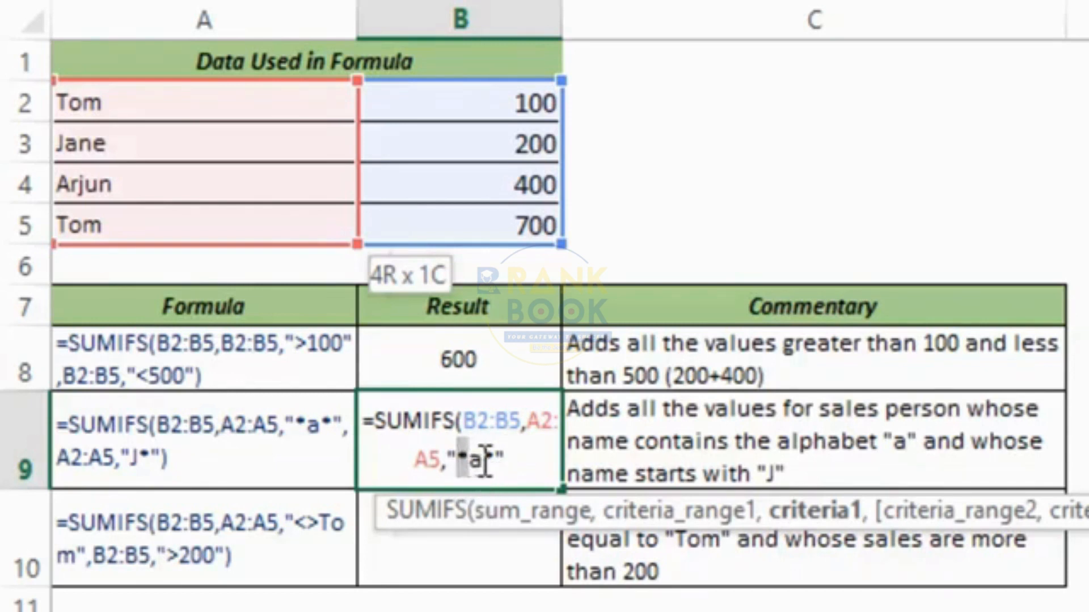
click(487, 461)
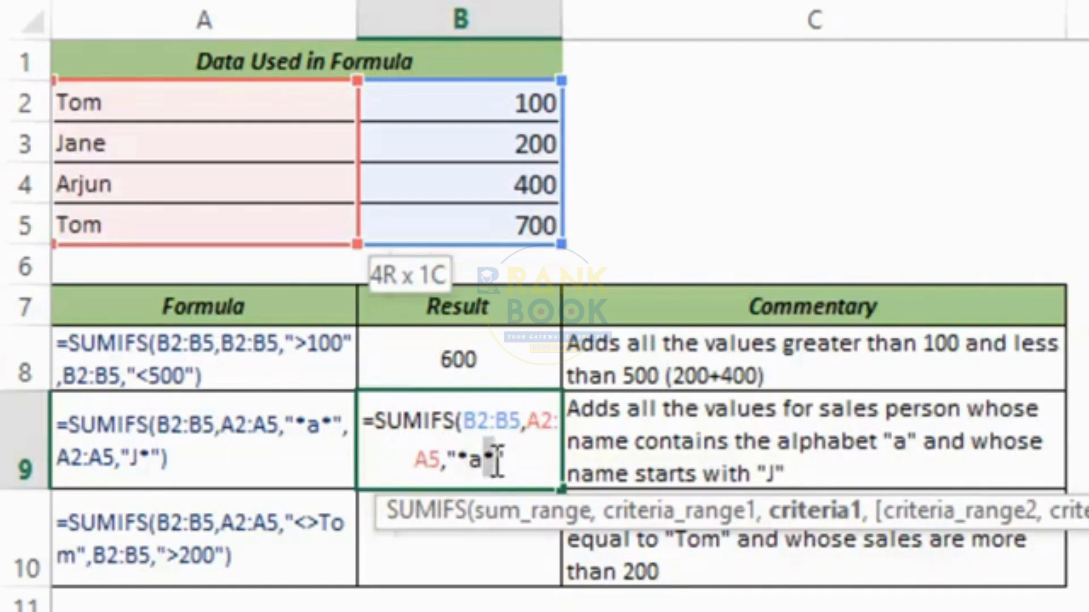
click(533, 467)
text(,)
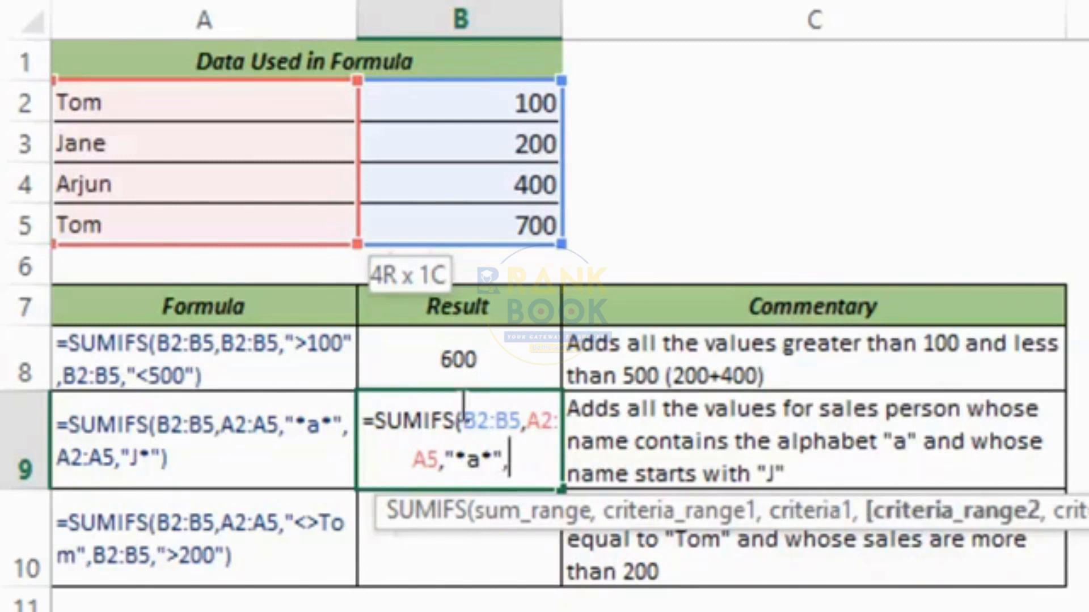
drag(187, 112, 182, 218)
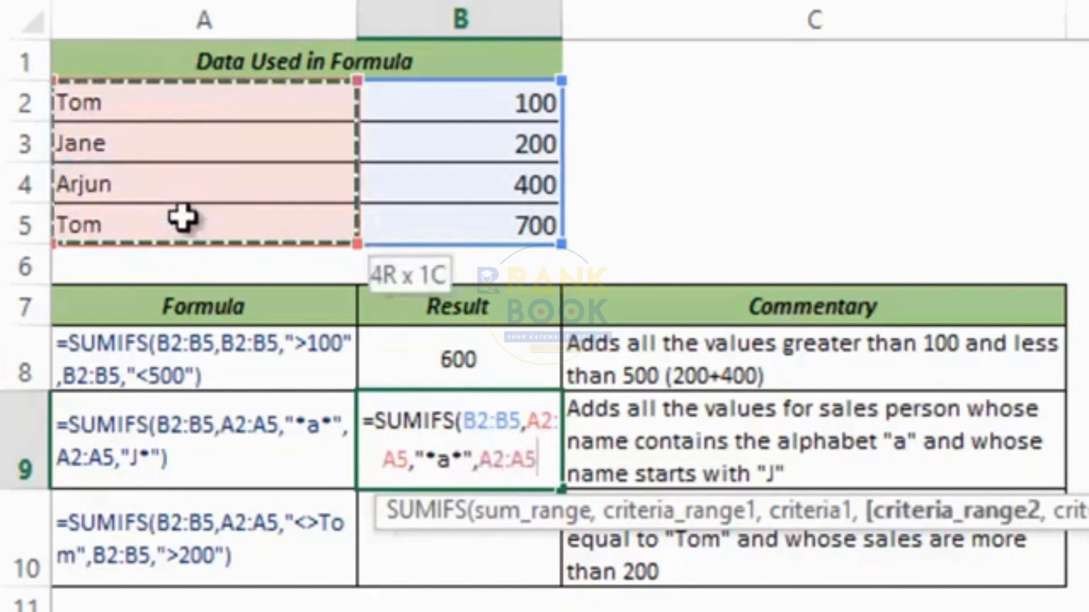
text(,)
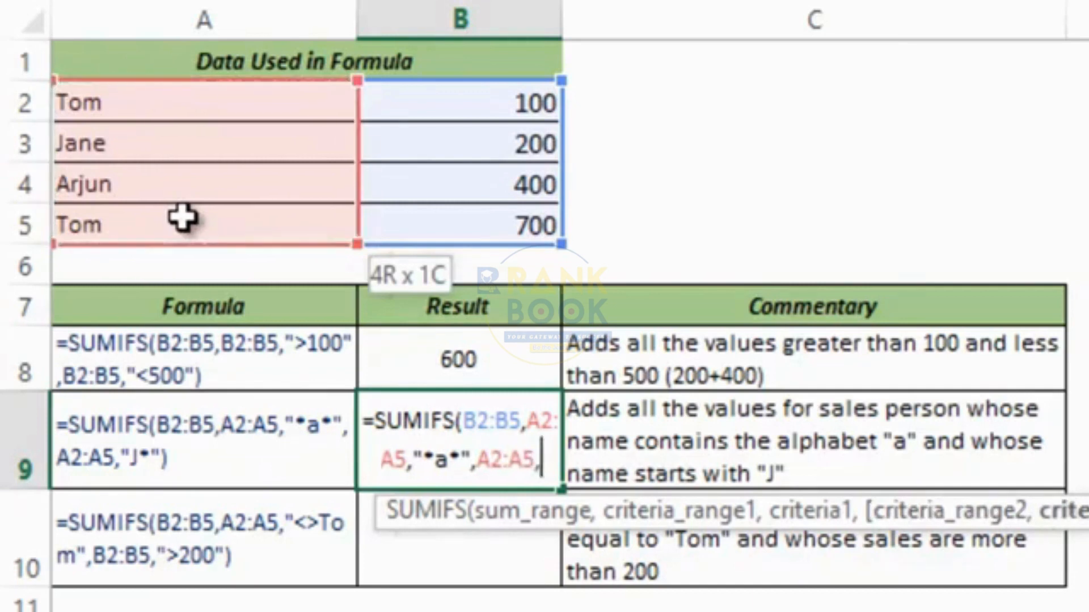
text("J)
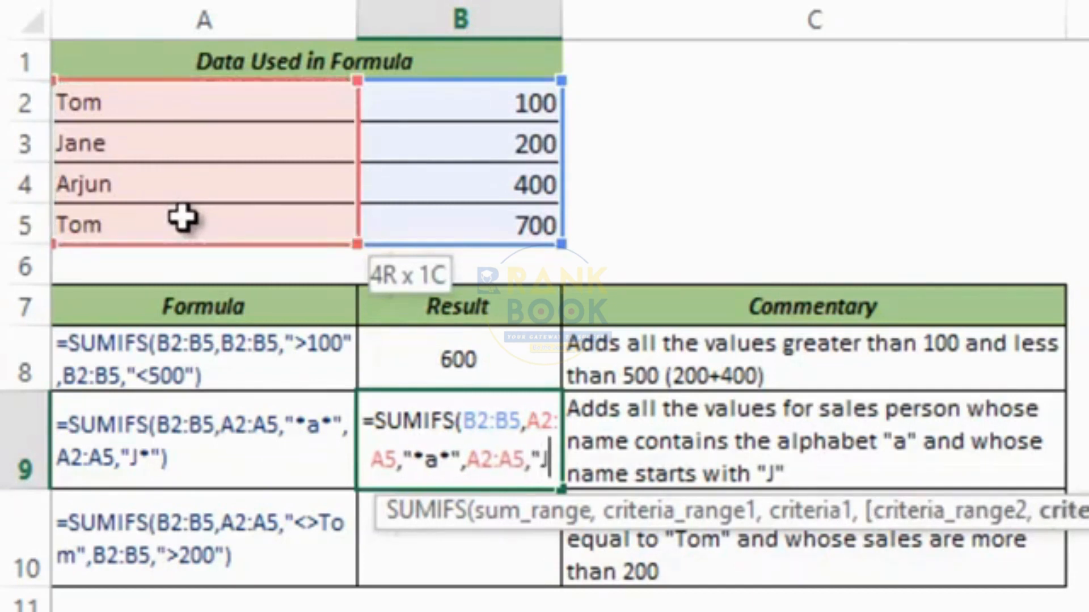
text(*)
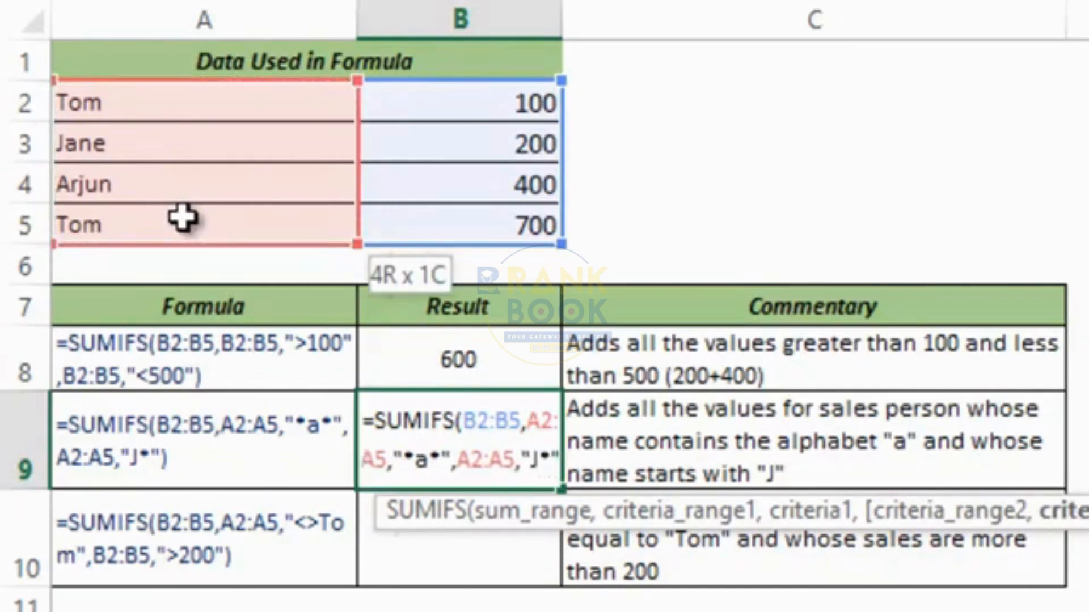
text("))
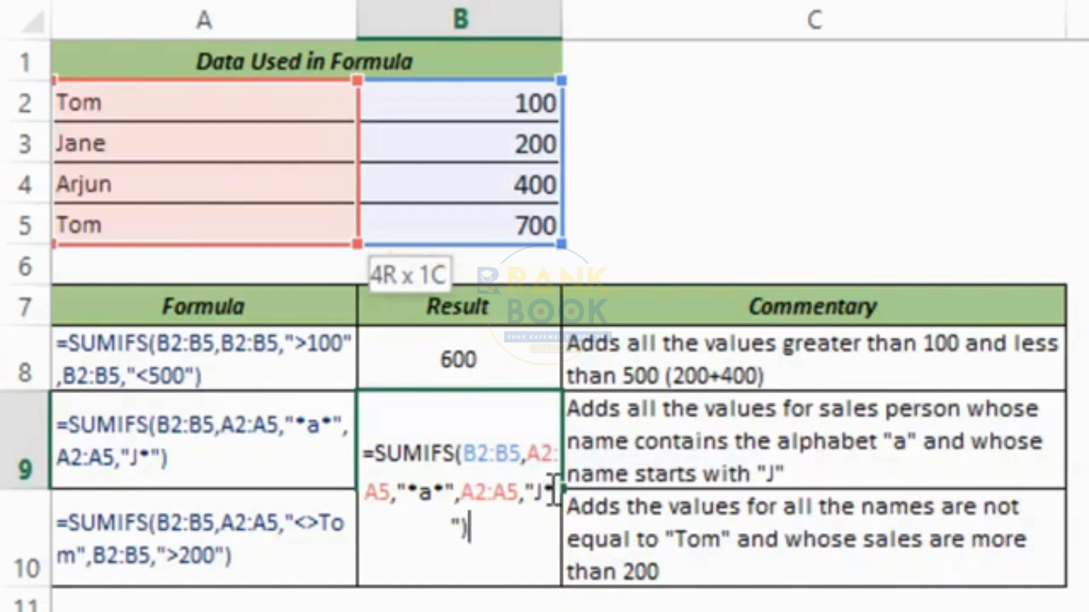
key(ctrl+Return)
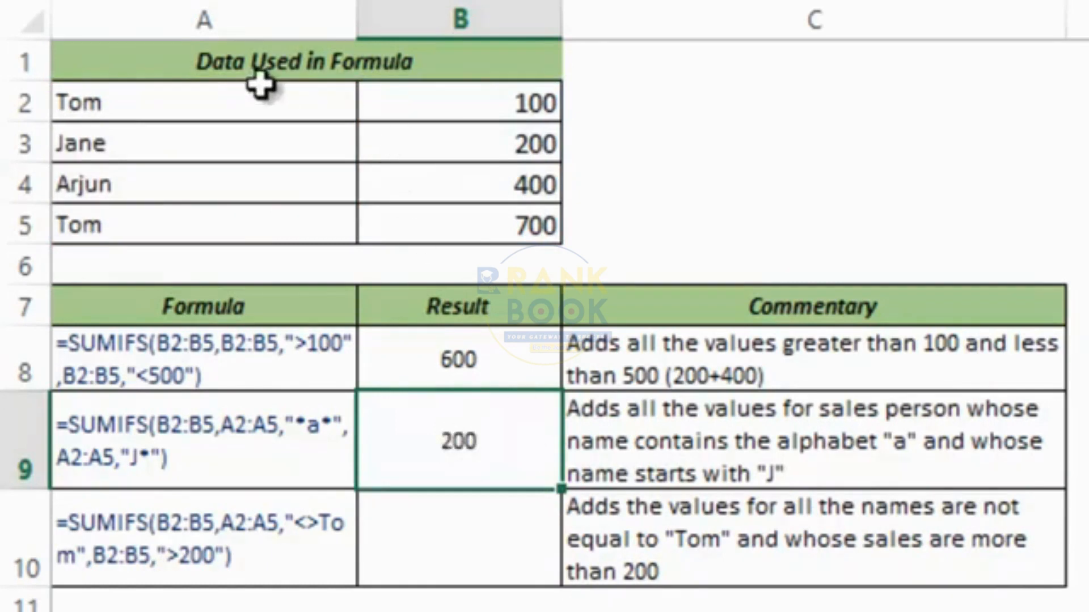
Review B9's SUMIFS formula against the sales B2:B5 and names A2:A5.
drag(411, 101, 428, 226)
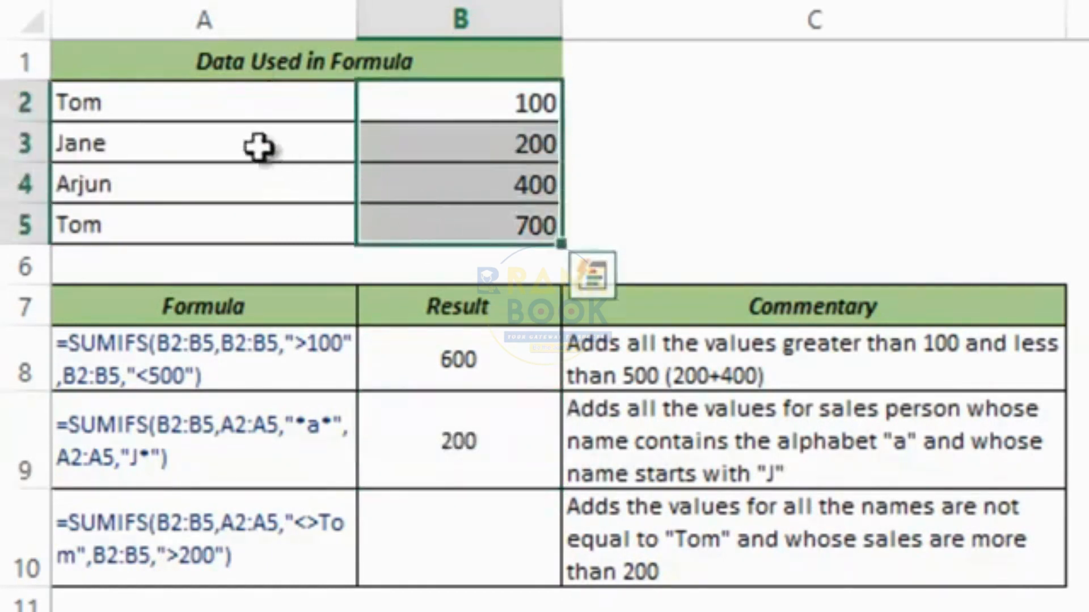
drag(217, 103, 211, 222)
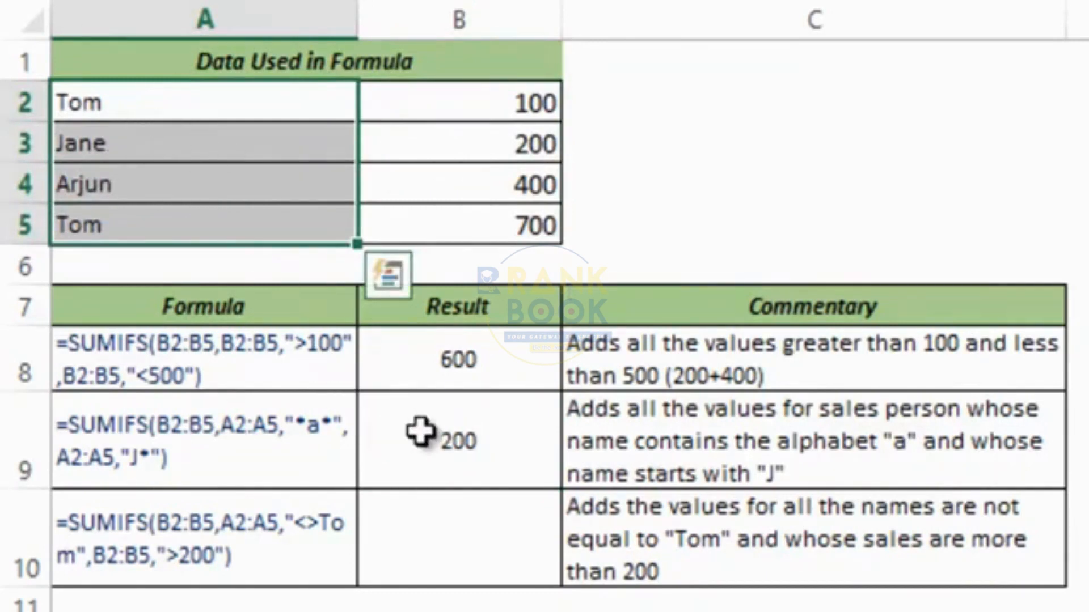
click(550, 487)
double_click(542, 482)
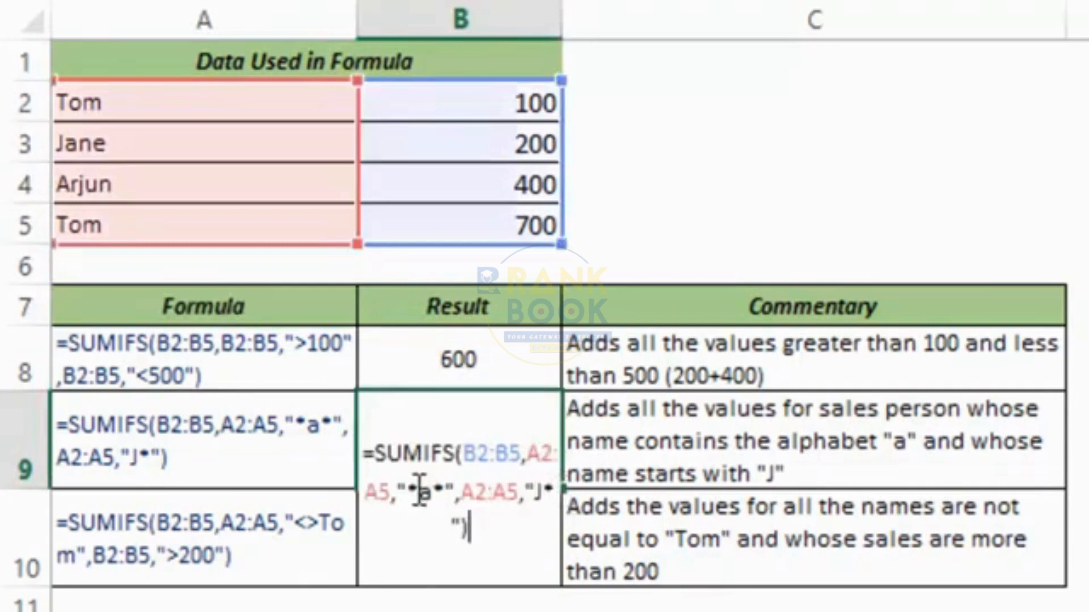
key(Escape)
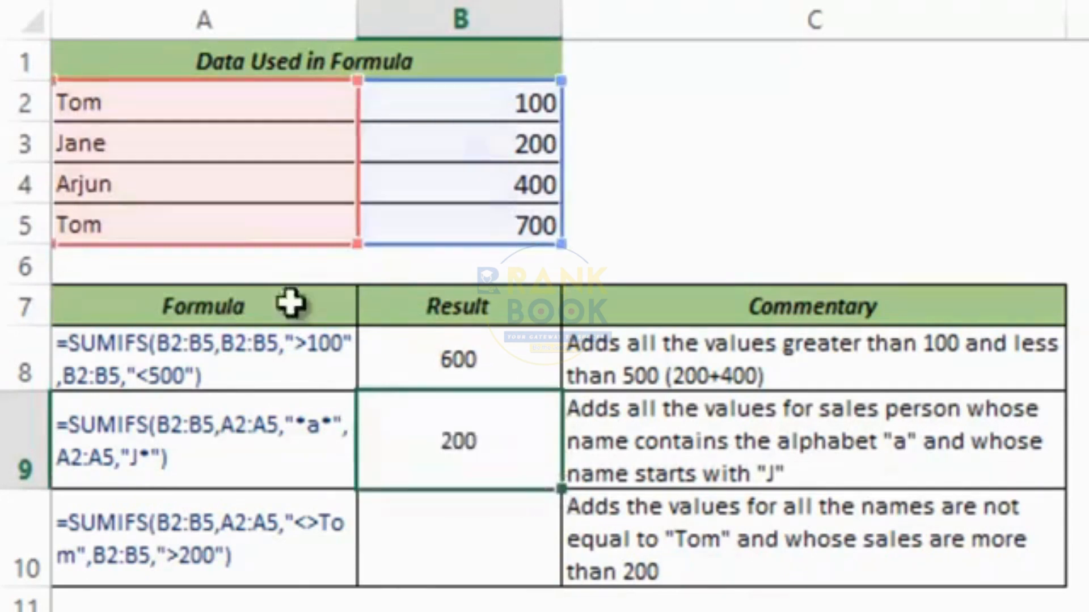
Go through the names, showing Jane and Arjun as those containing 'a'.
click(145, 101)
click(148, 141)
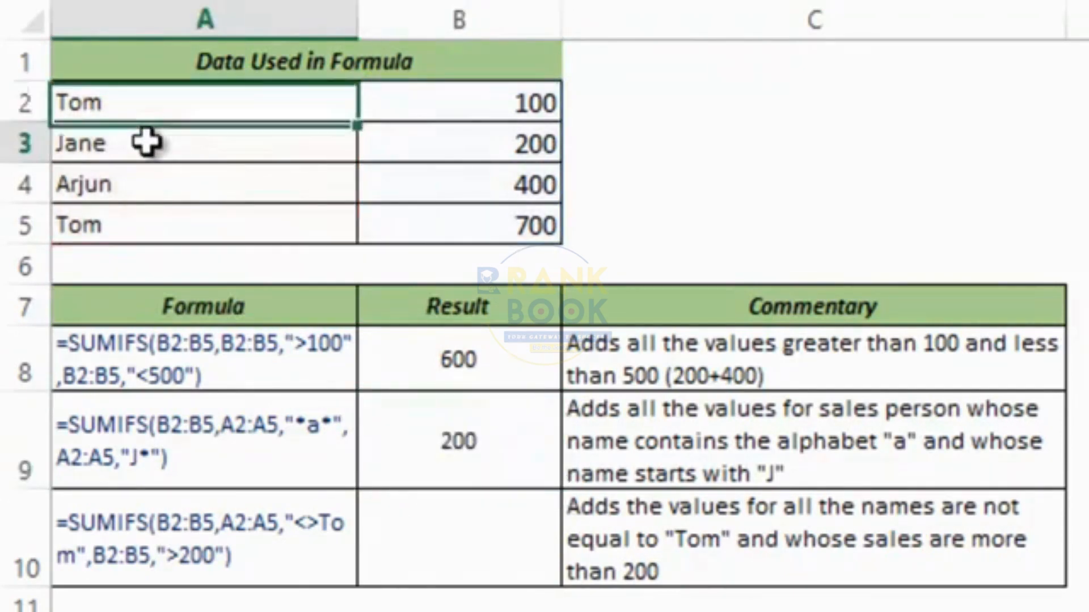
click(142, 185)
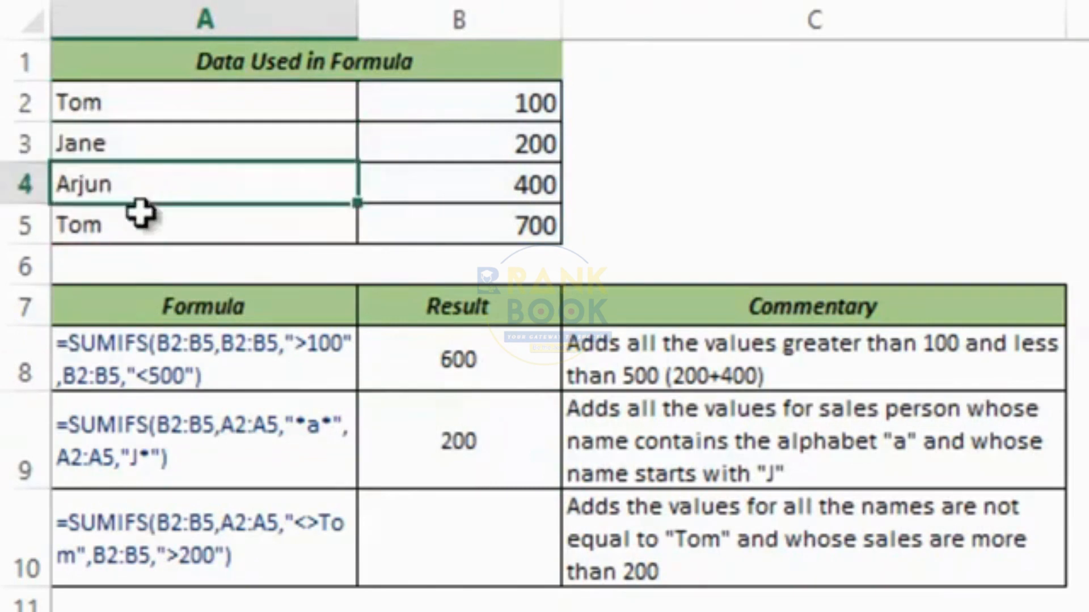
click(137, 225)
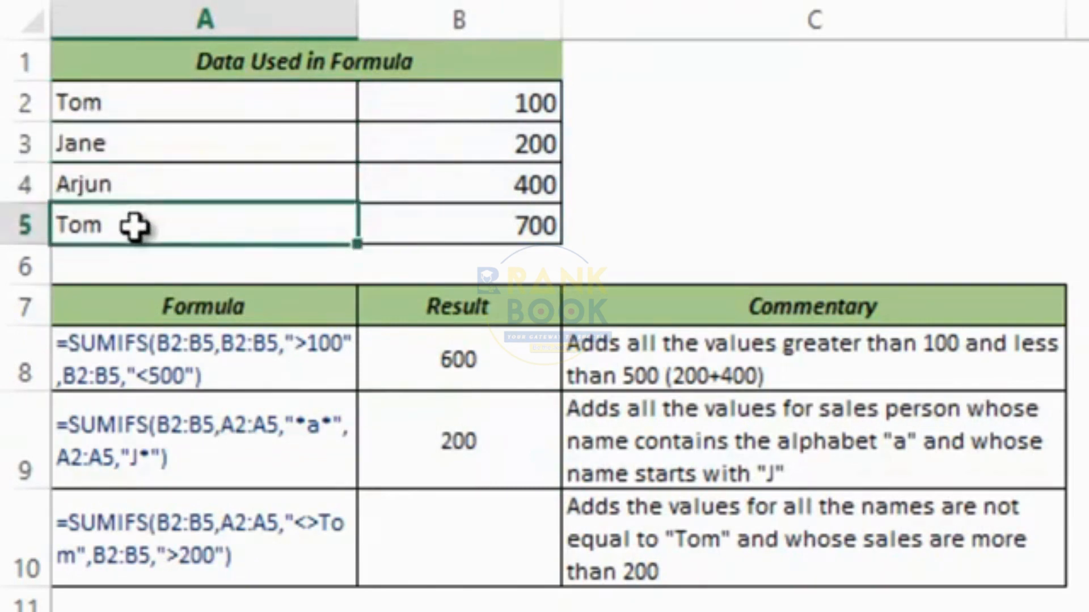
drag(126, 150, 127, 176)
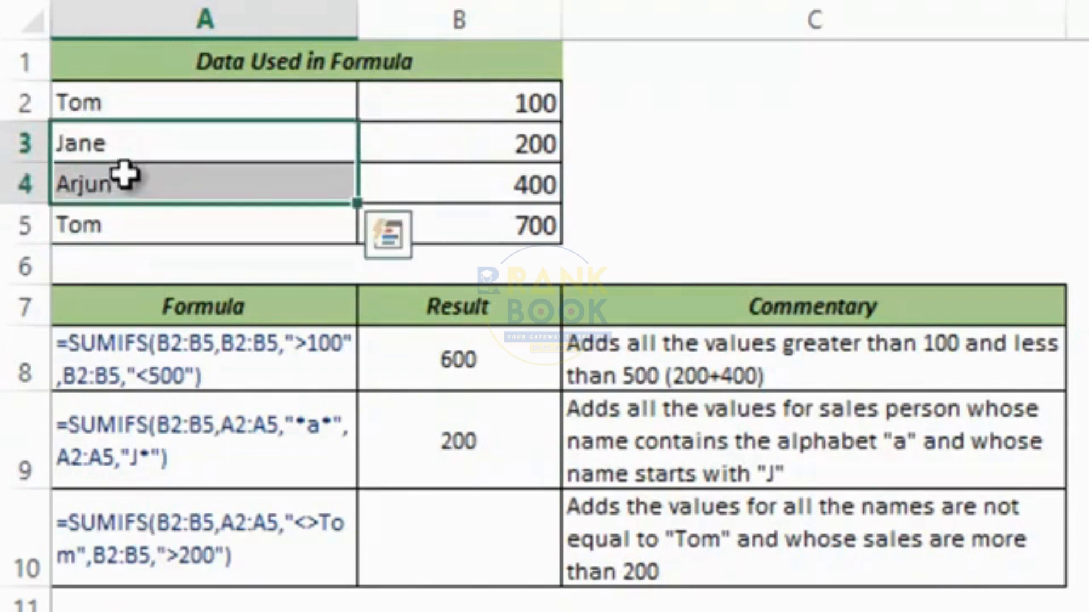
double_click(420, 425)
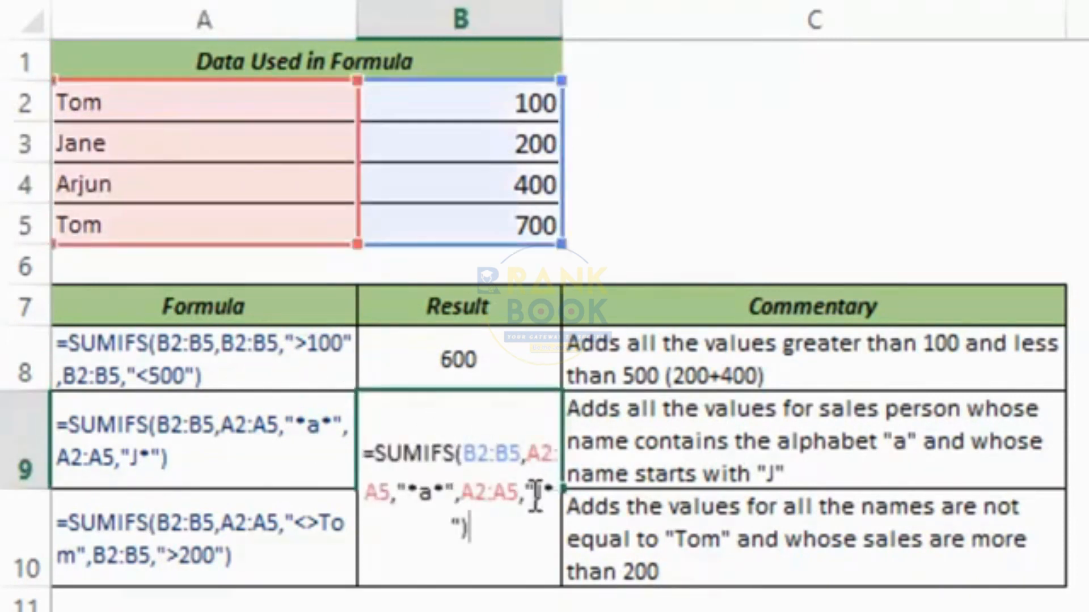
key(Escape)
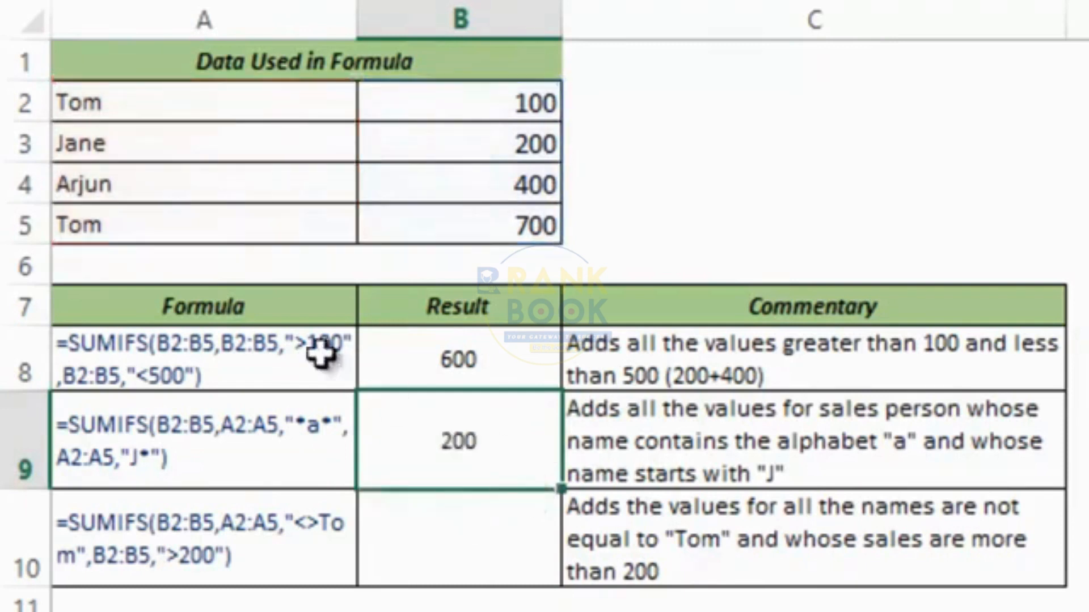
Show Jane as the only J name, with her 200 in B3, then select A4.
click(163, 189)
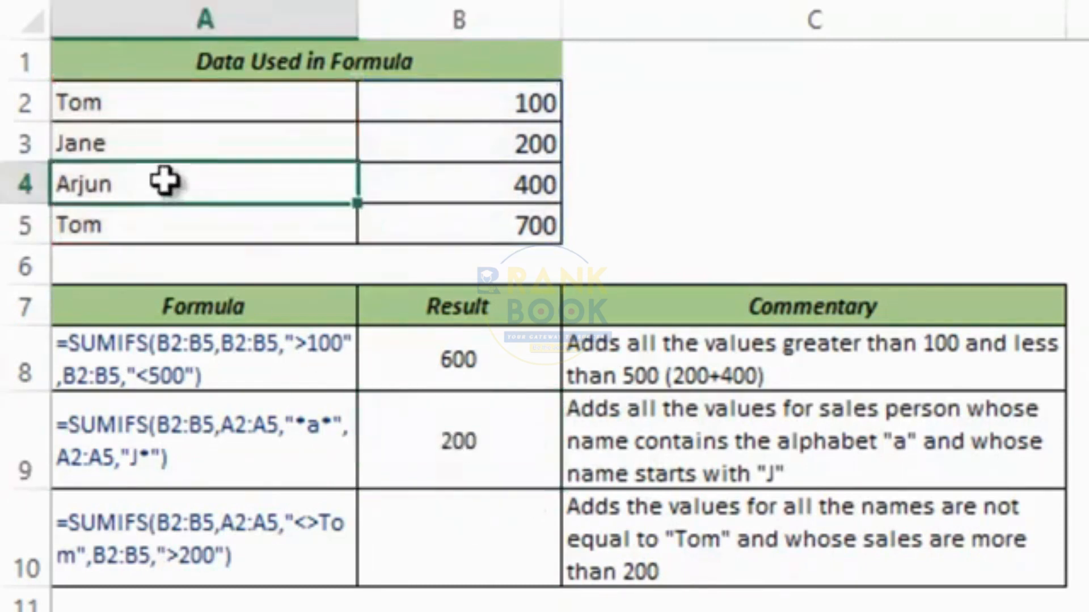
click(149, 140)
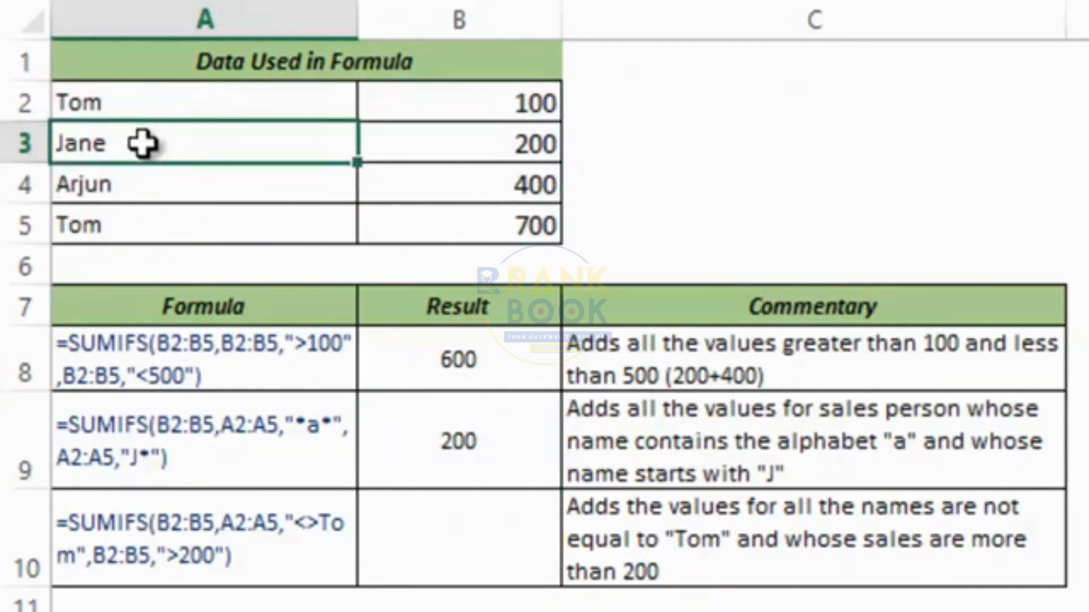
drag(433, 98, 448, 221)
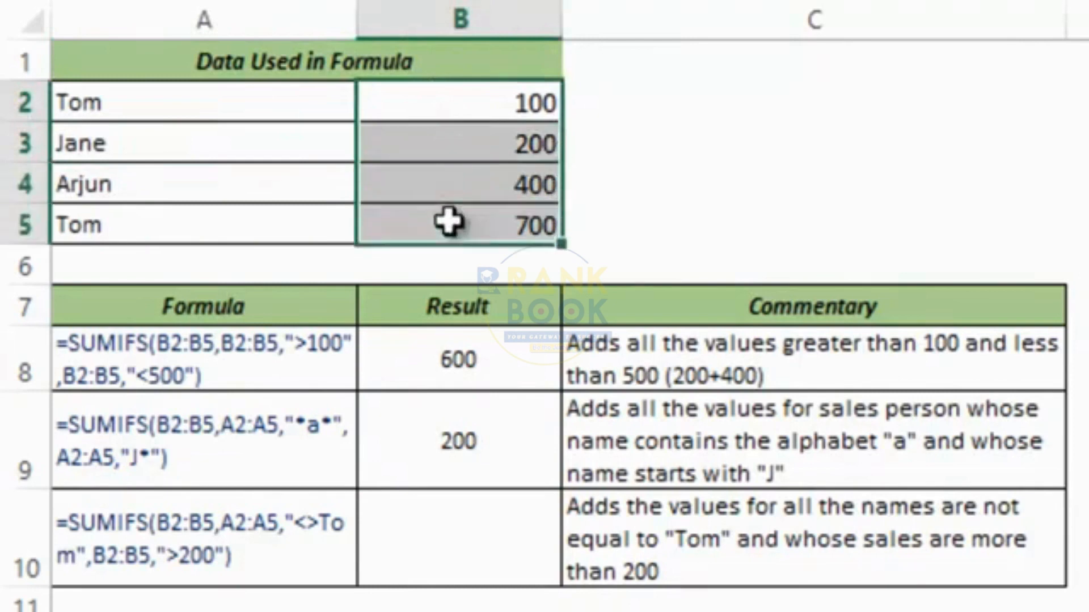
click(423, 146)
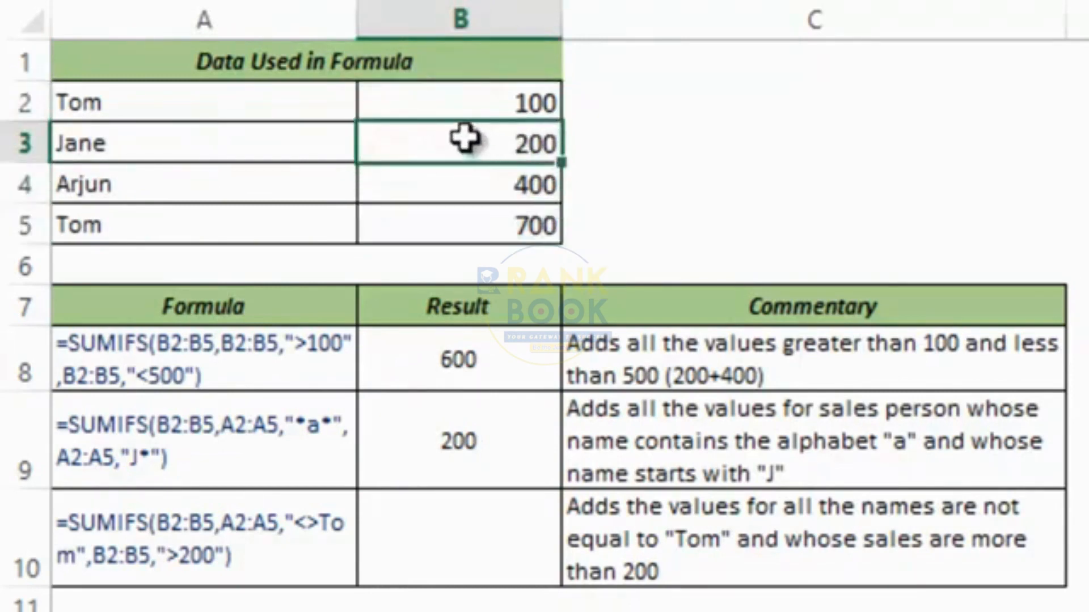
click(225, 197)
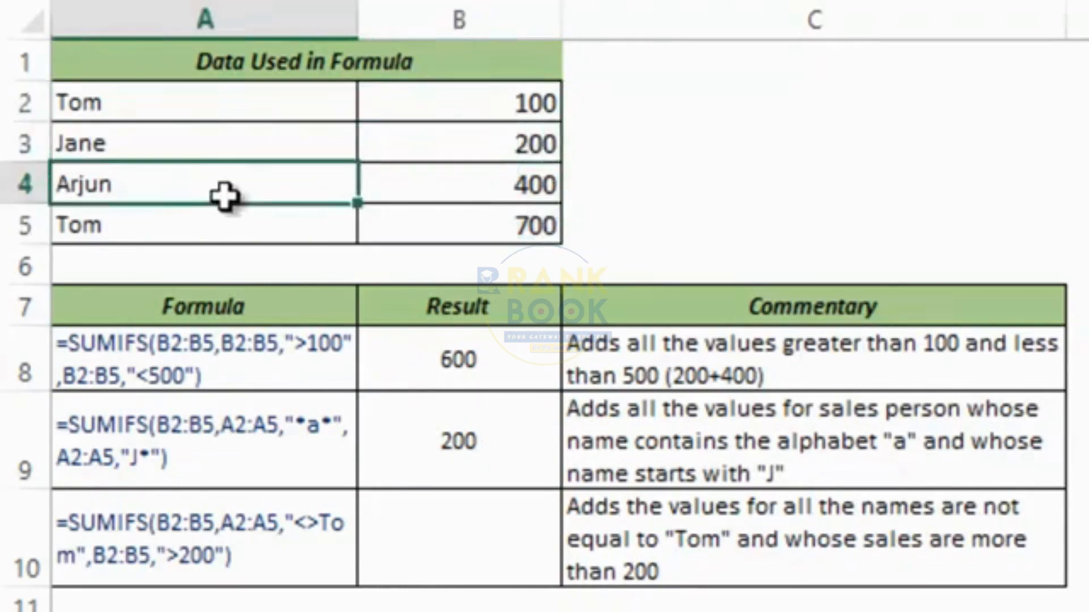
text(Jane)
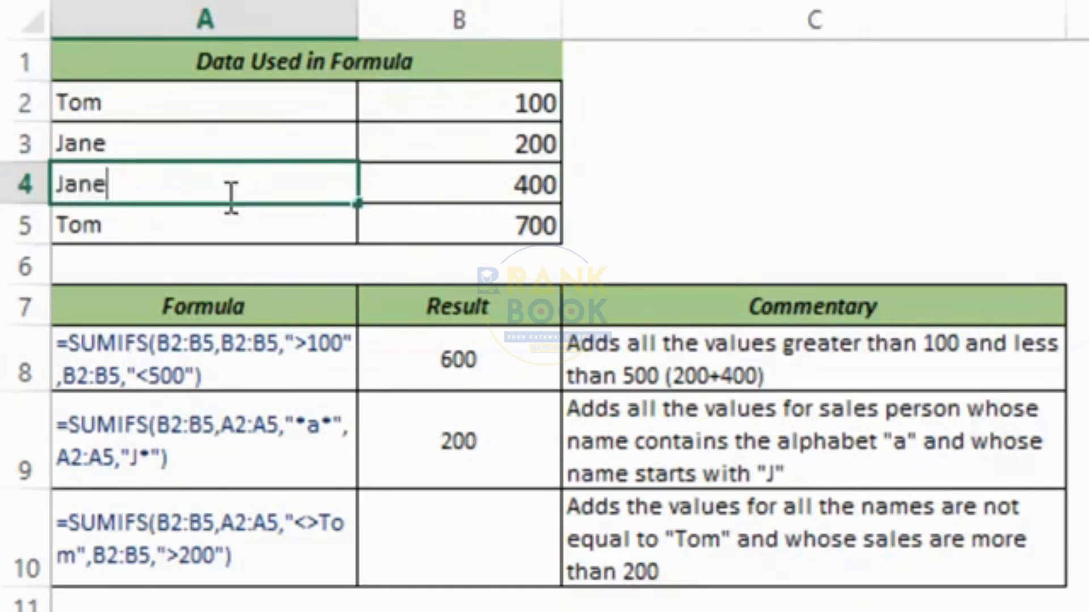
key(Return)
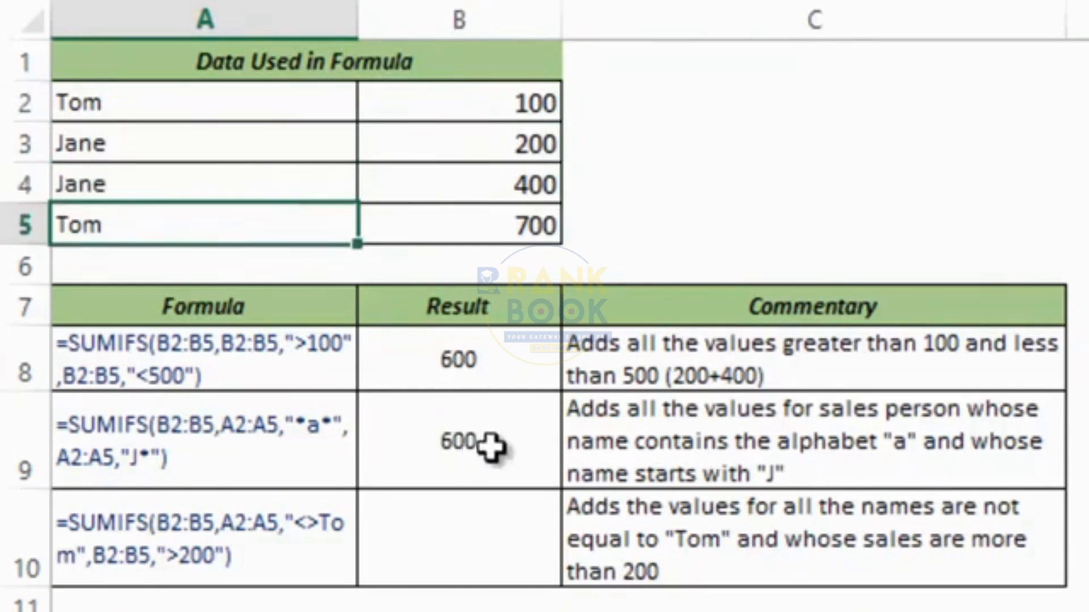
click(116, 155)
drag(116, 156, 116, 170)
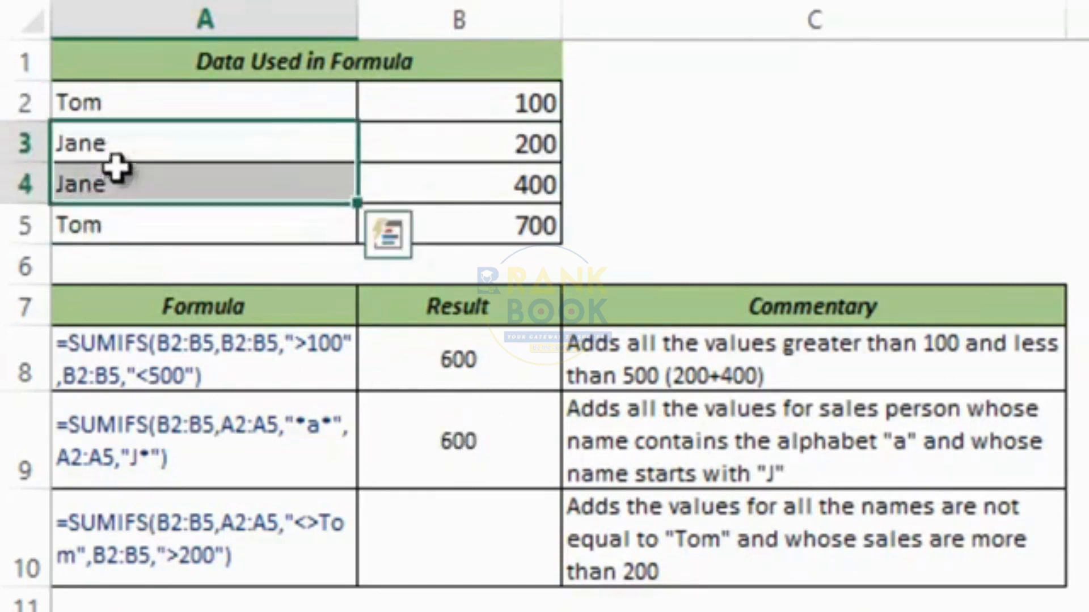
click(436, 135)
mouse_move(435, 136)
mouse_down()
mouse_move(452, 183)
mouse_move(452, 170)
mouse_up()
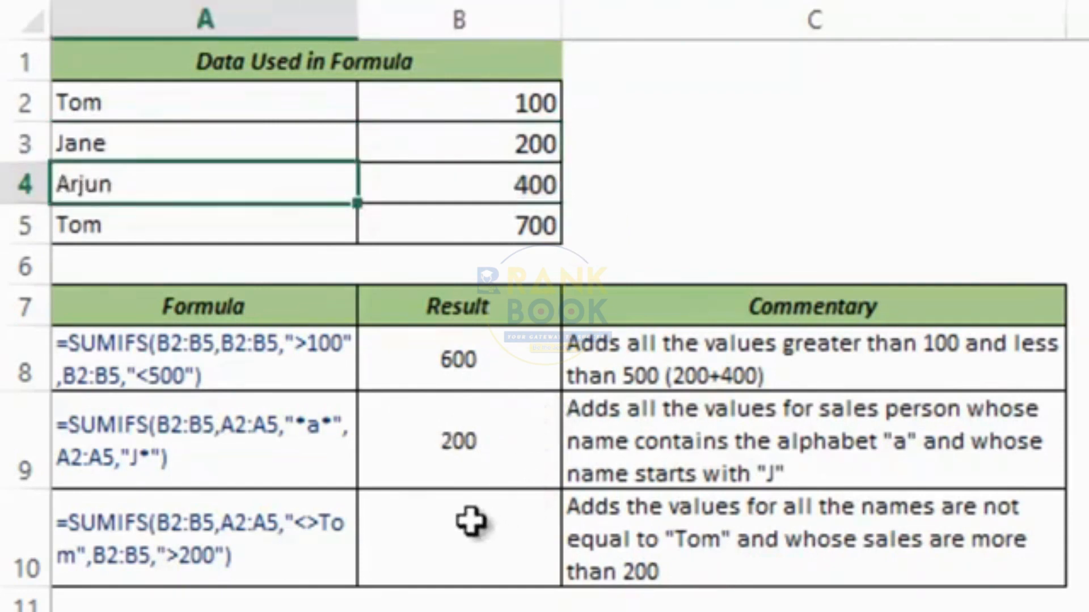
click(479, 514)
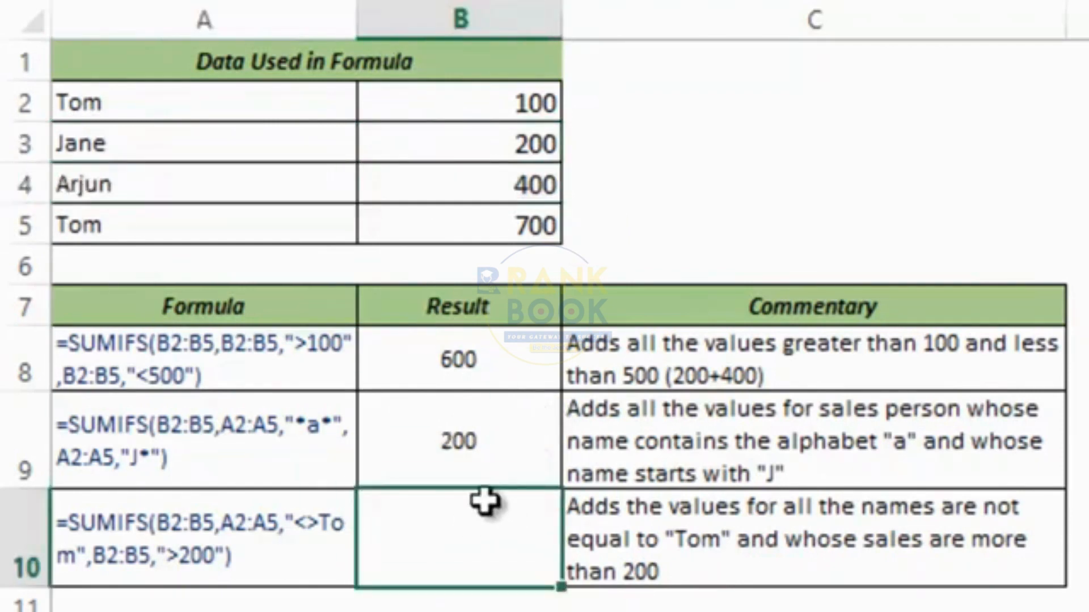
Start =SUMIFS in B10 with sum range B2:B5 and criterion A2:A5 "<>Tom".
double_click(488, 504)
text(=su)
key(BackSpace)
text(s)
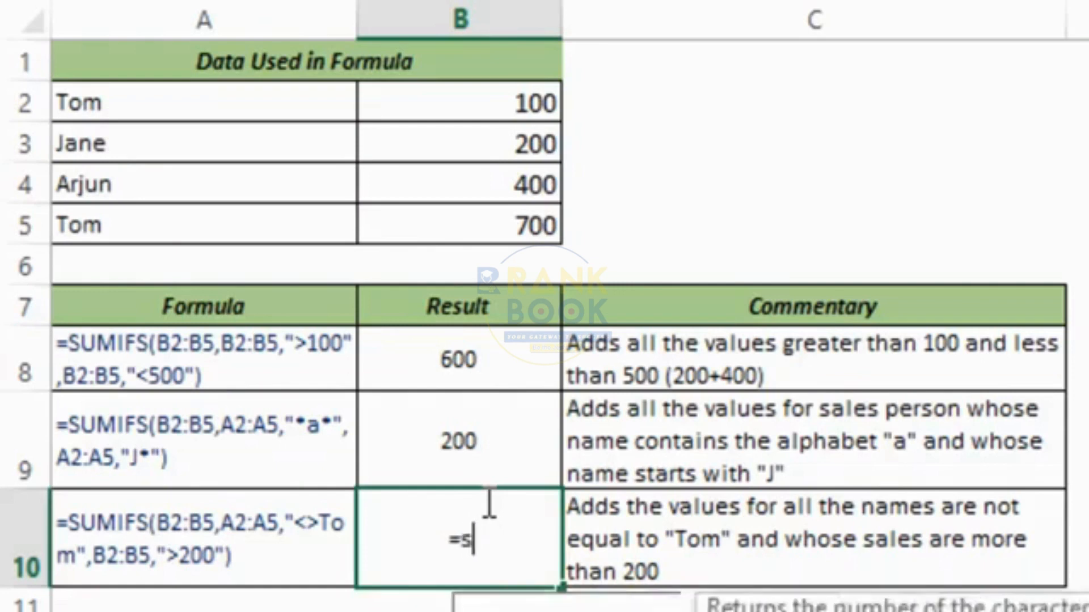
text(umifs)
key(Tab)
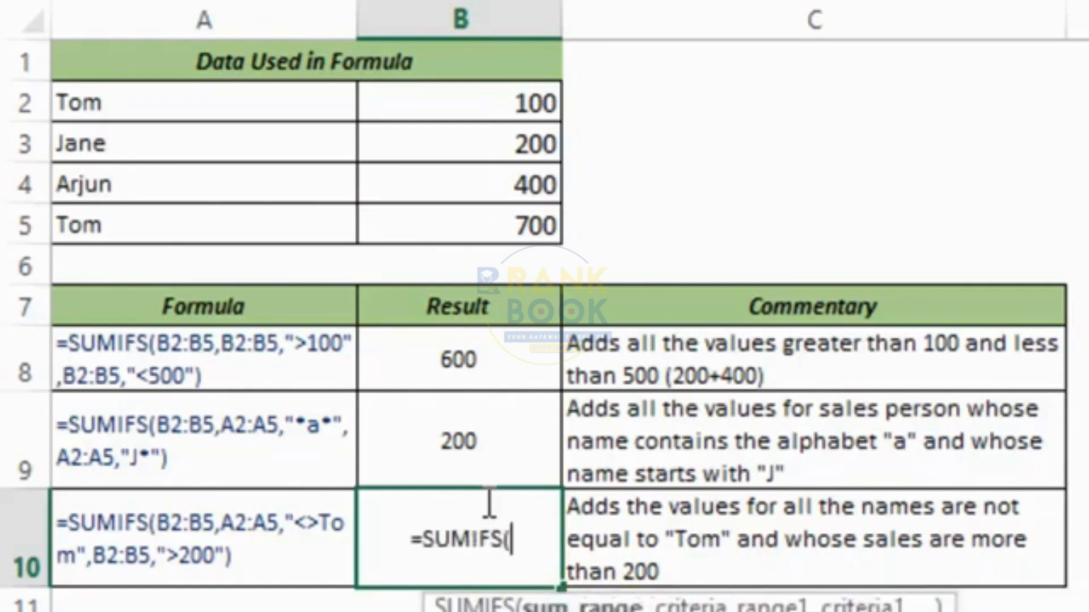
drag(452, 110, 448, 220)
text(,)
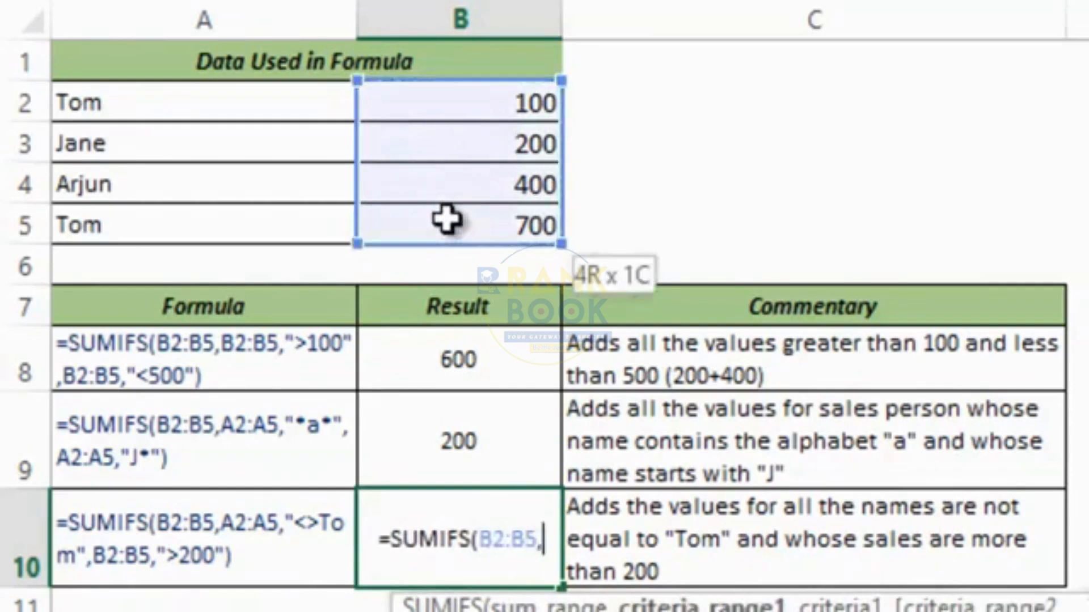
drag(160, 107, 171, 238)
text(,)
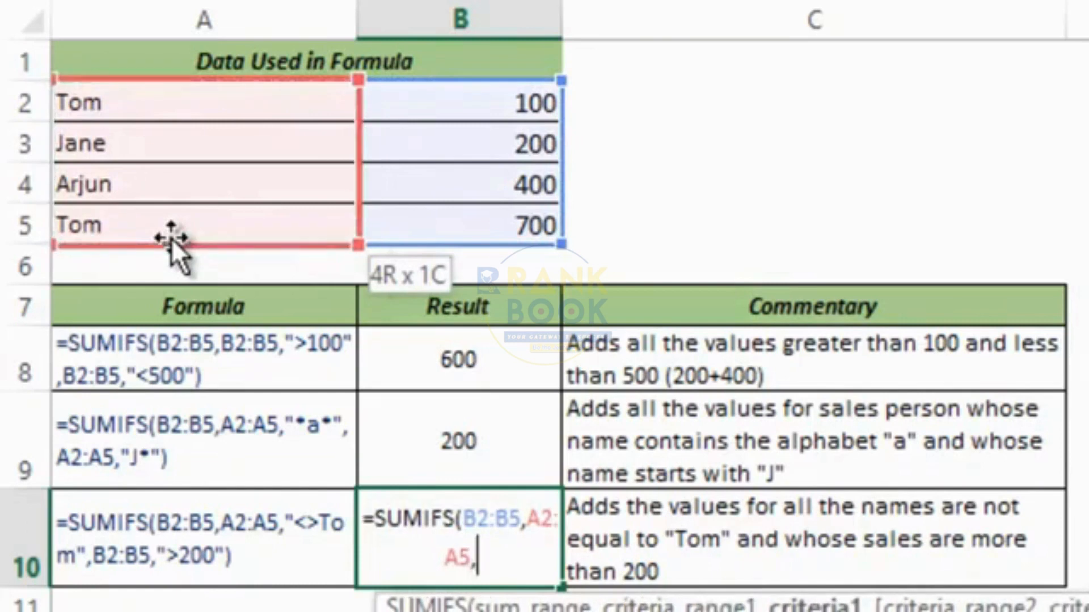
text("<>)
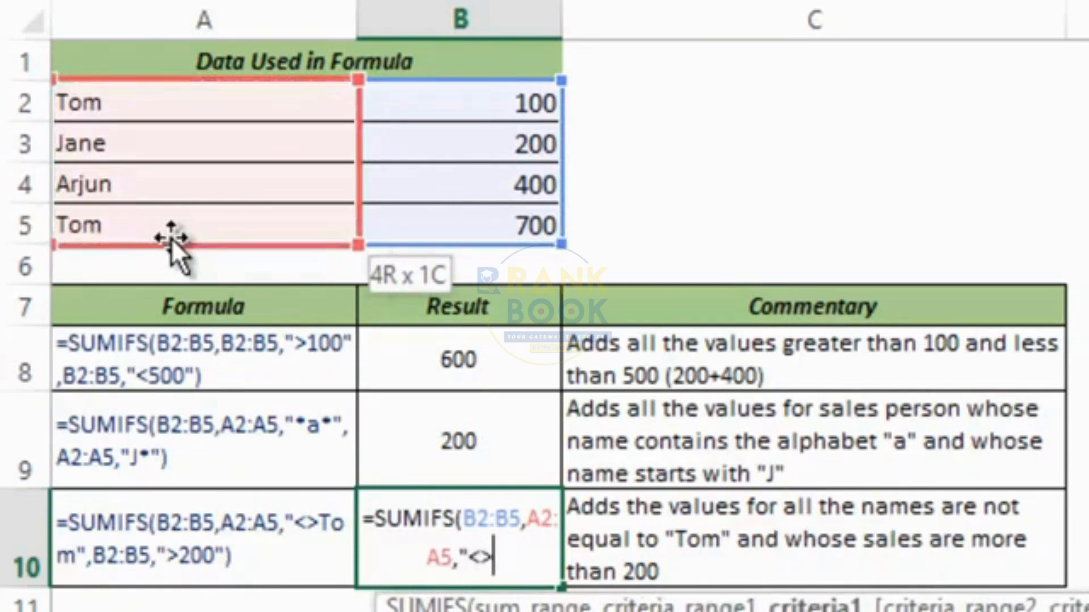
text(Tom)
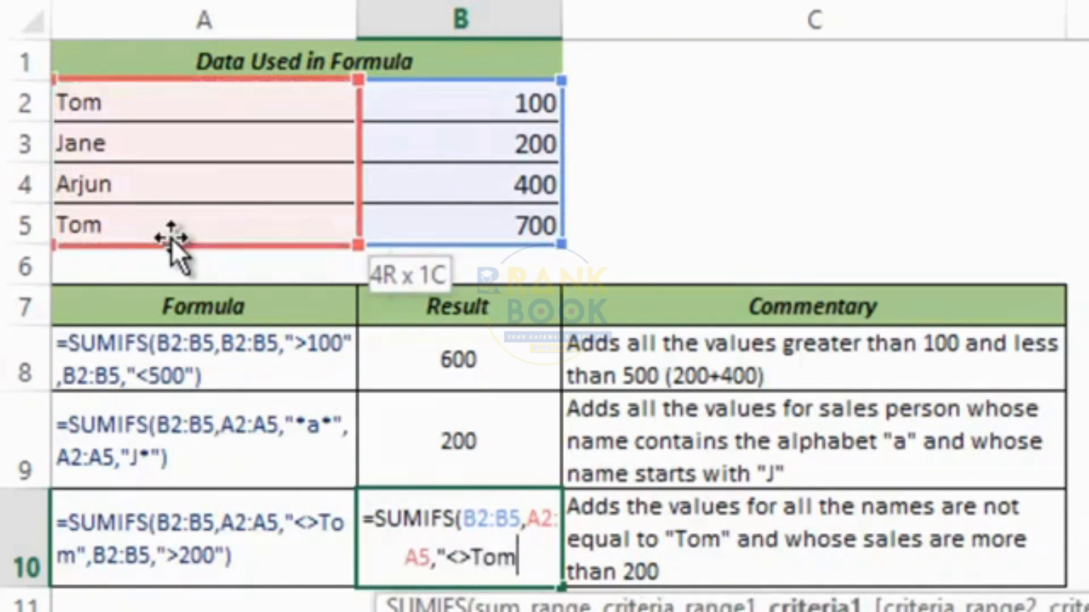
text(")
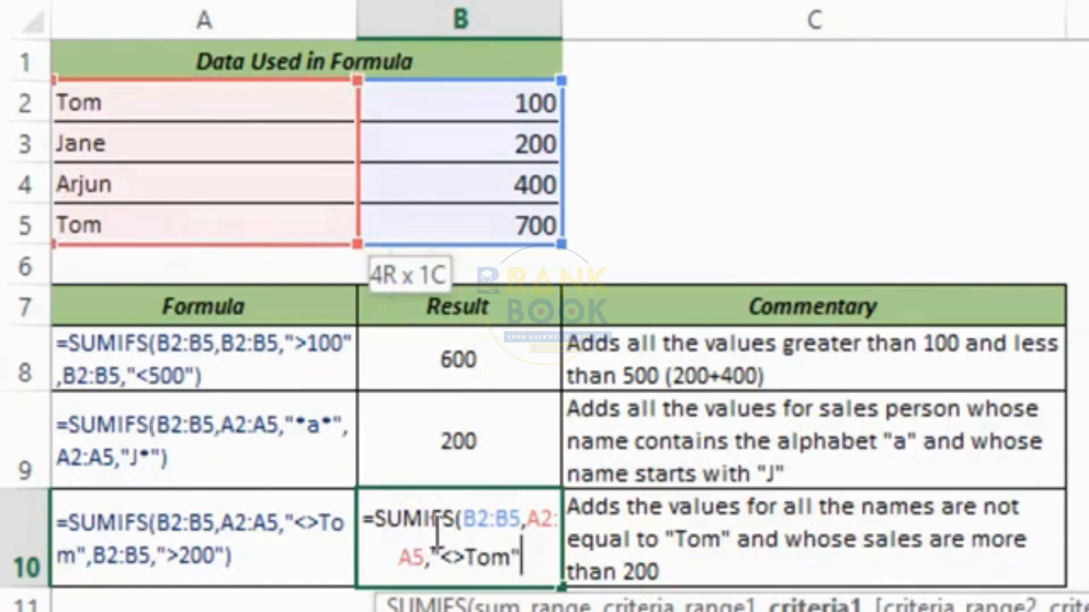
Add the criterion B2:B5 ">200" and enter the B10 formula.
drag(442, 556, 466, 559)
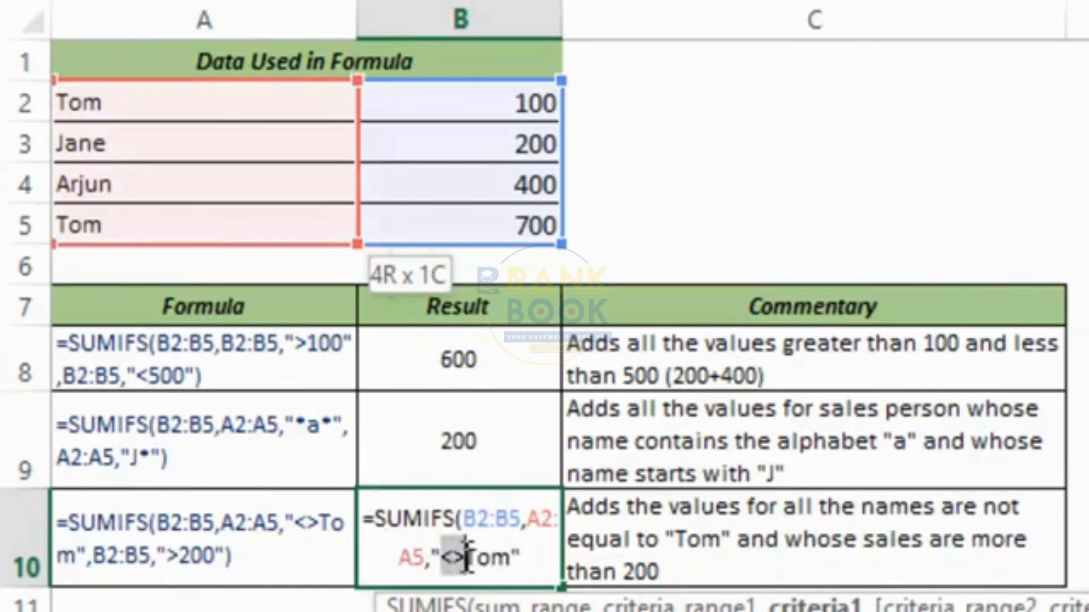
click(541, 559)
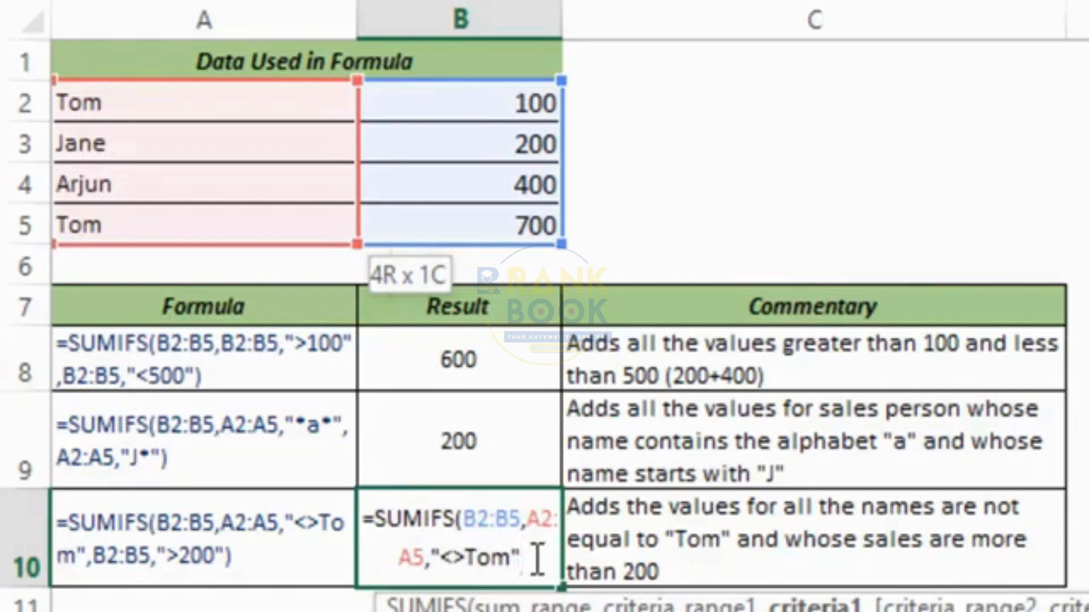
text(,)
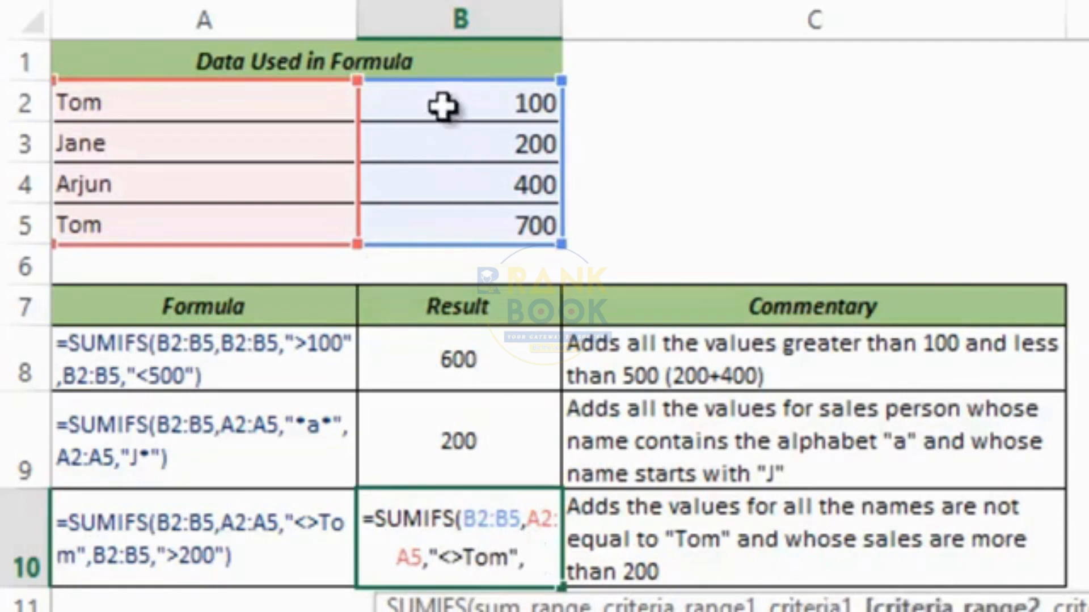
drag(442, 106, 450, 214)
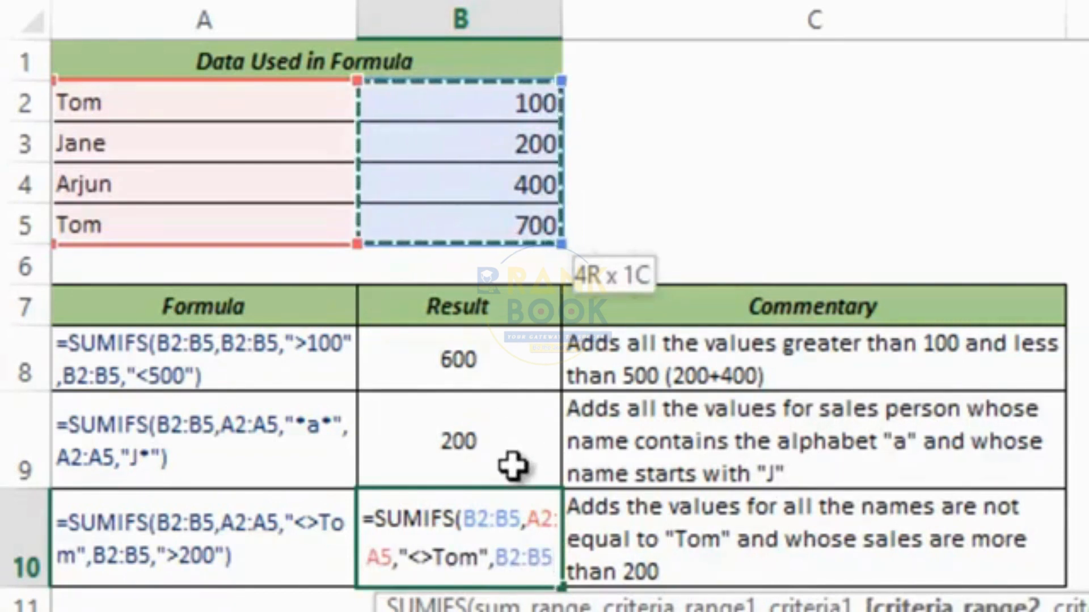
text(,)
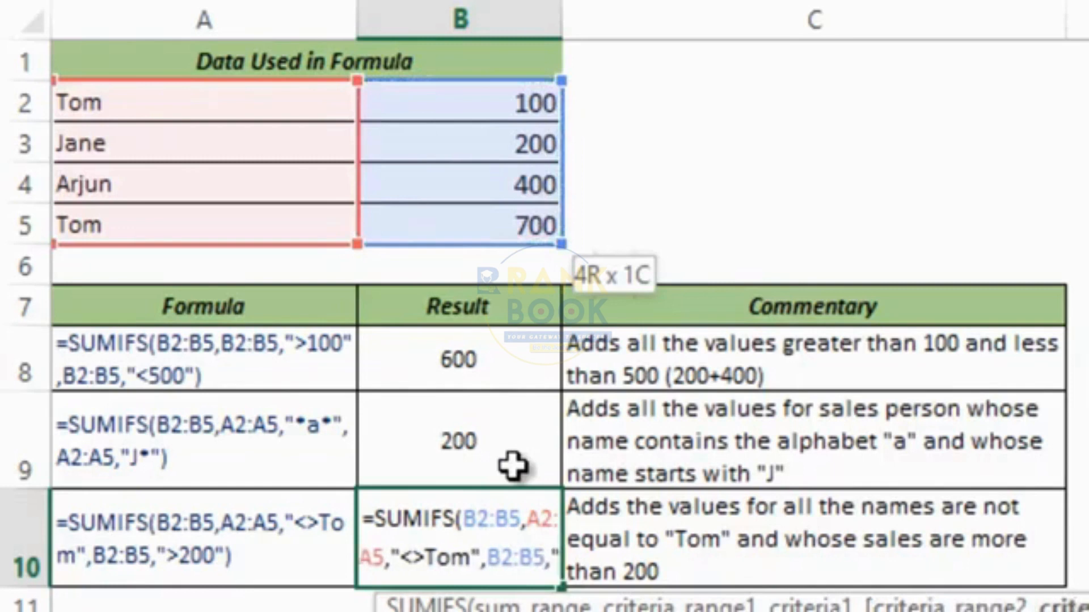
text(">200")
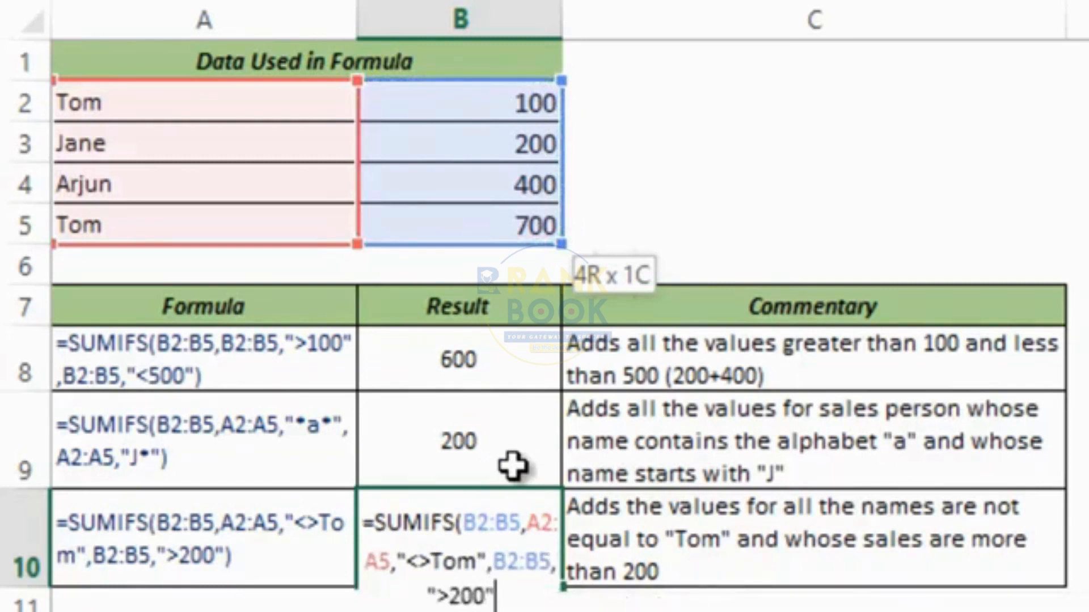
text())
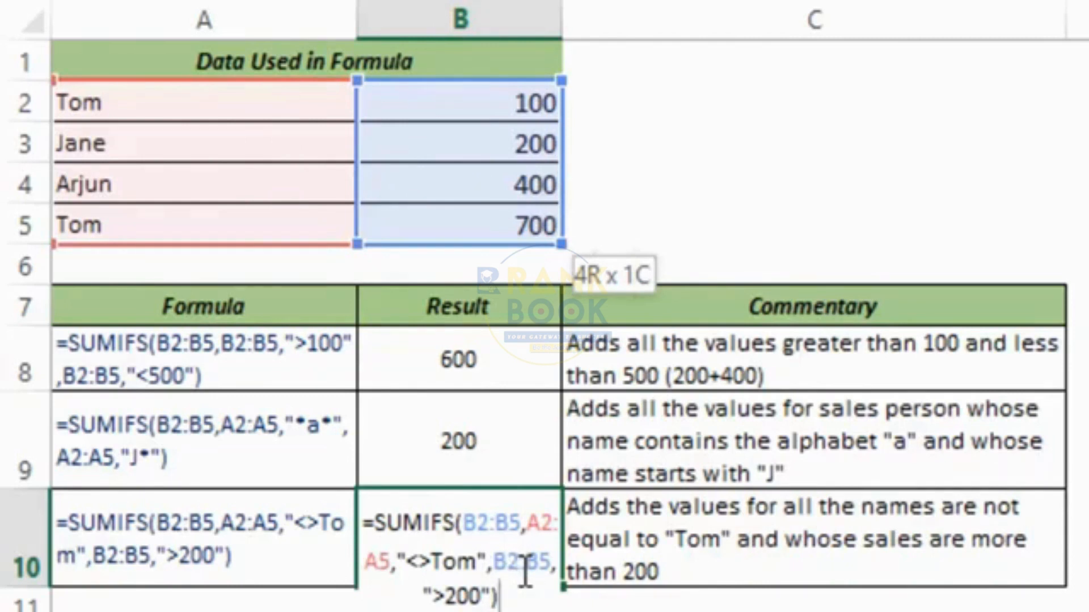
key(ctrl+Return)
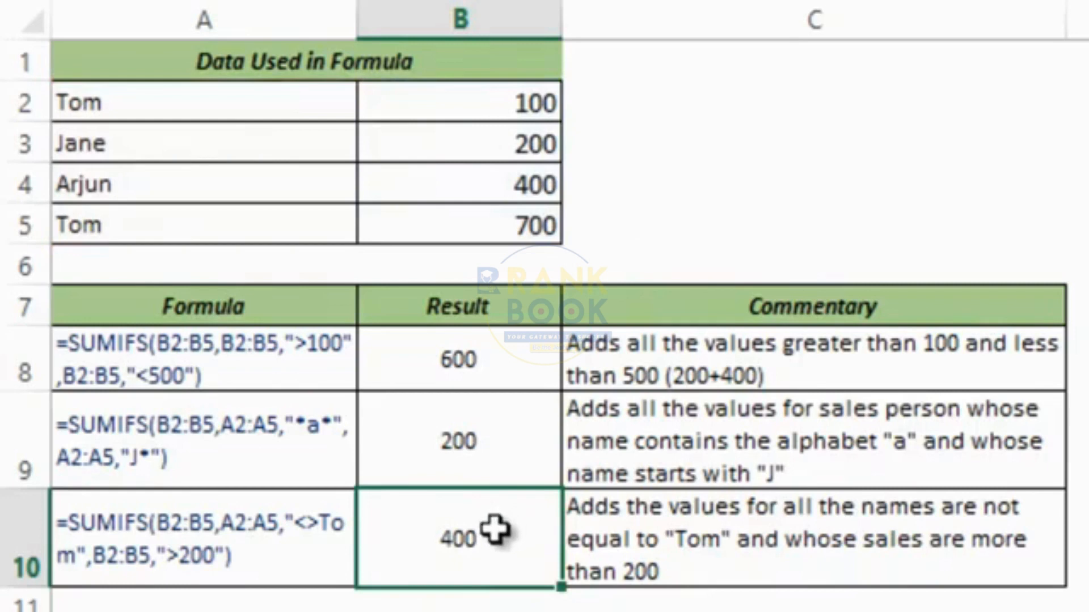
Go through the names A2:A5, highlighting Jane and Arjun as the non-Tom names.
click(154, 101)
drag(154, 101, 158, 216)
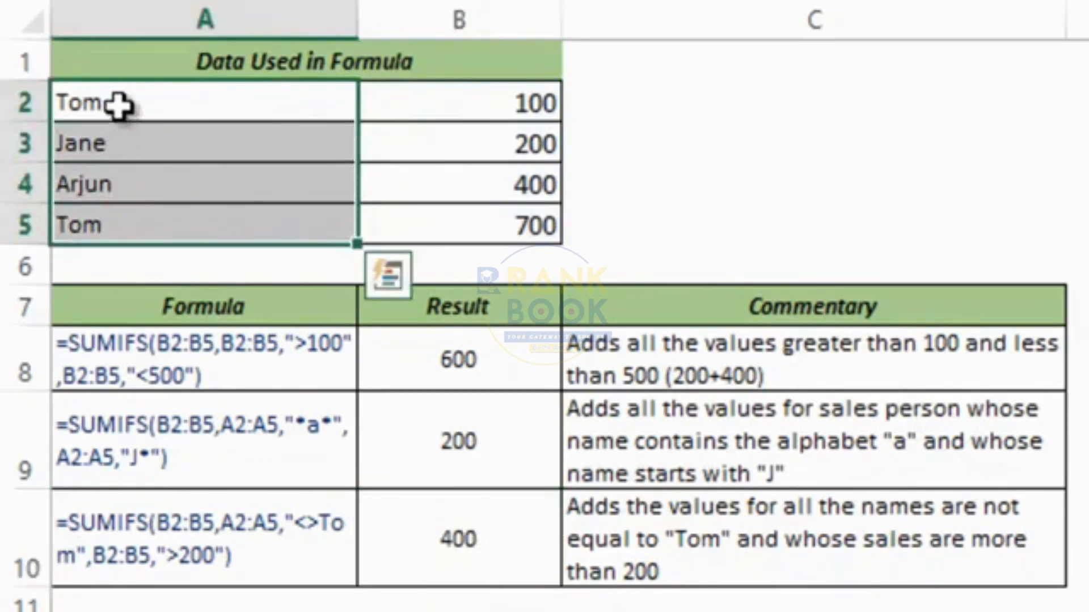
click(134, 99)
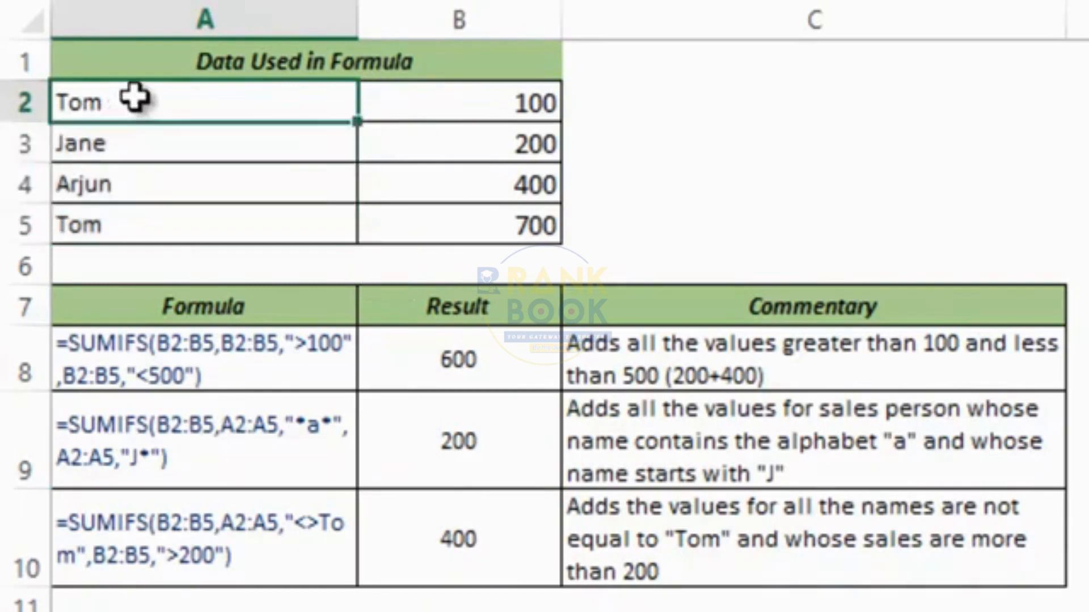
click(156, 147)
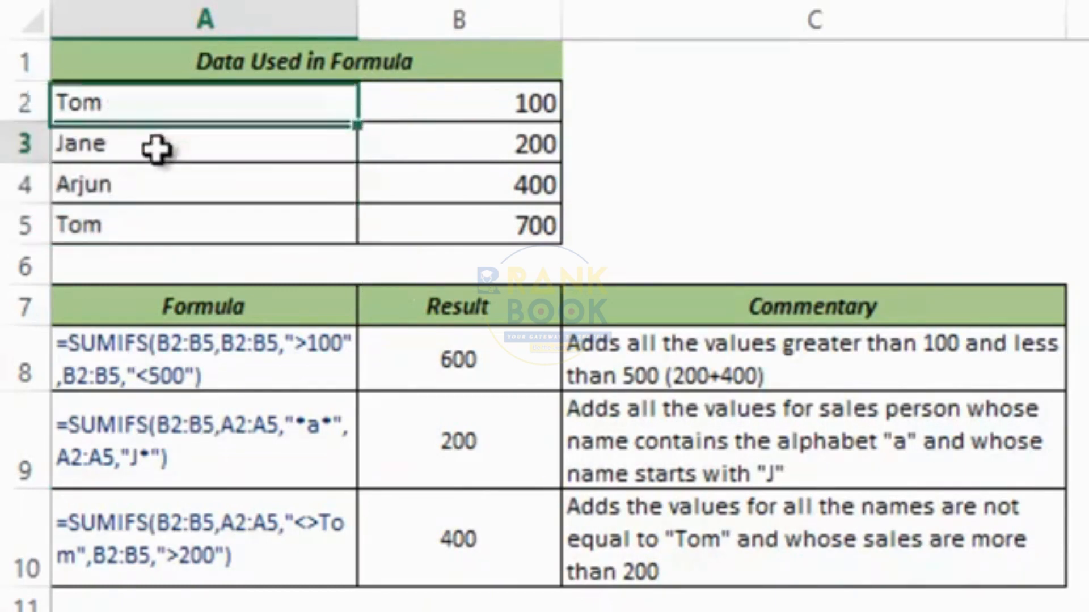
click(158, 179)
click(158, 218)
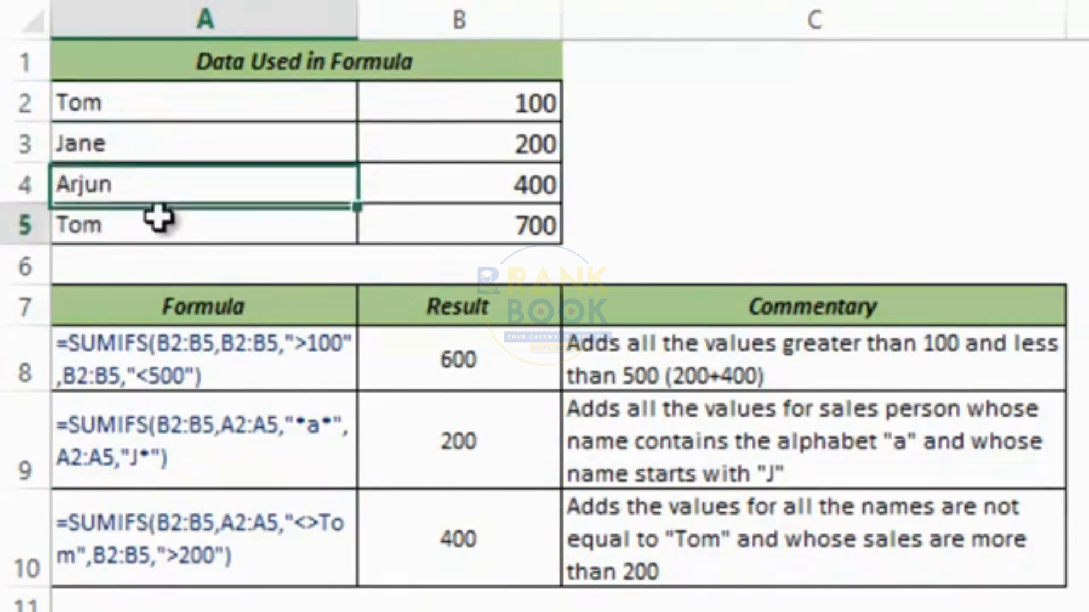
drag(153, 146, 149, 170)
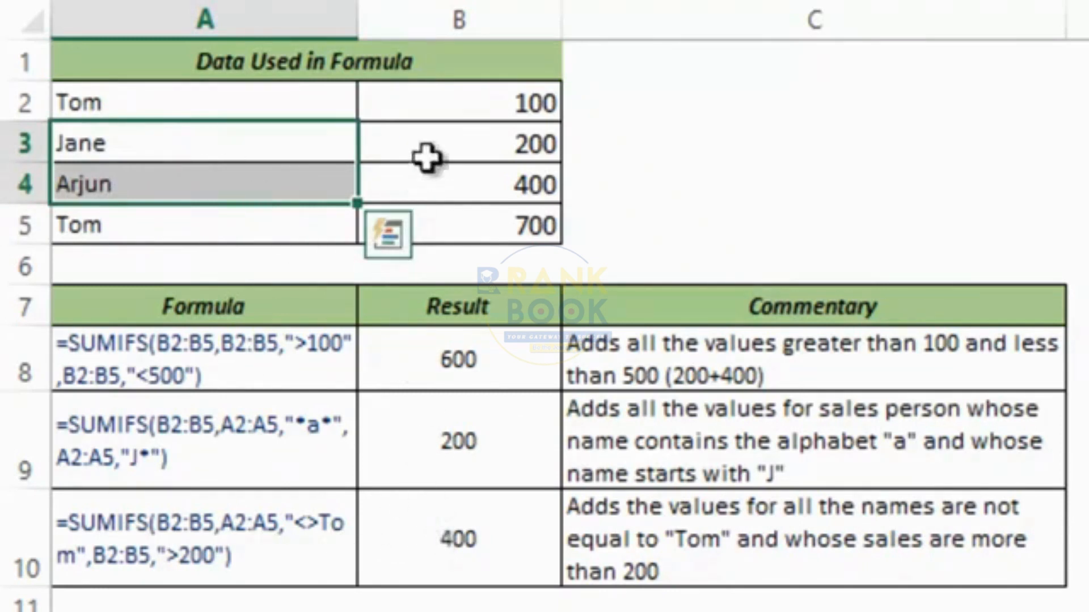
Go through the sales values, marking Arjun's 400 as the only qualifying record.
drag(437, 108, 435, 221)
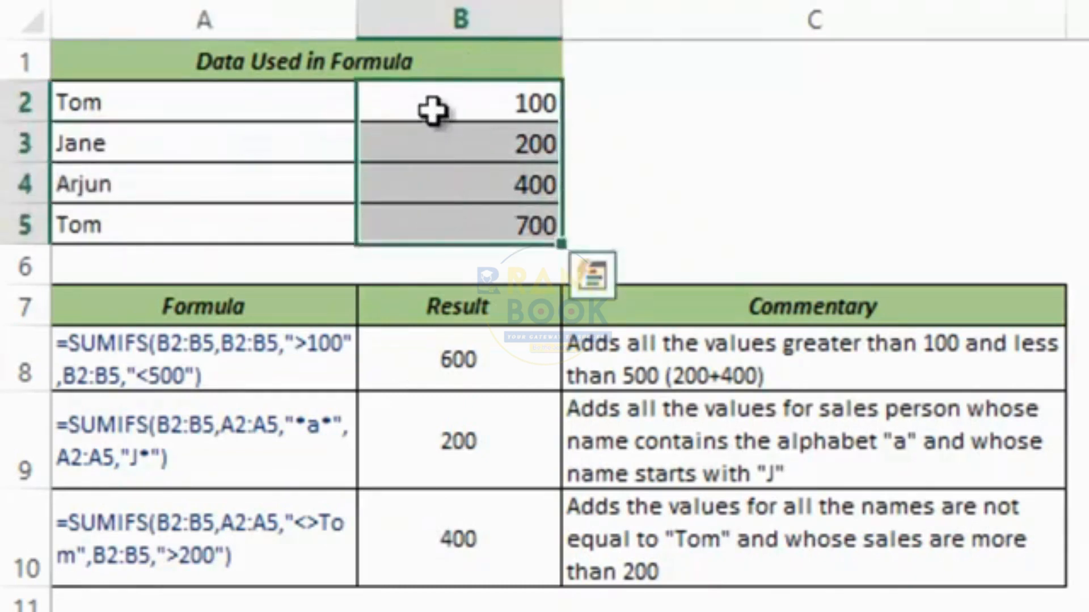
click(434, 109)
click(434, 143)
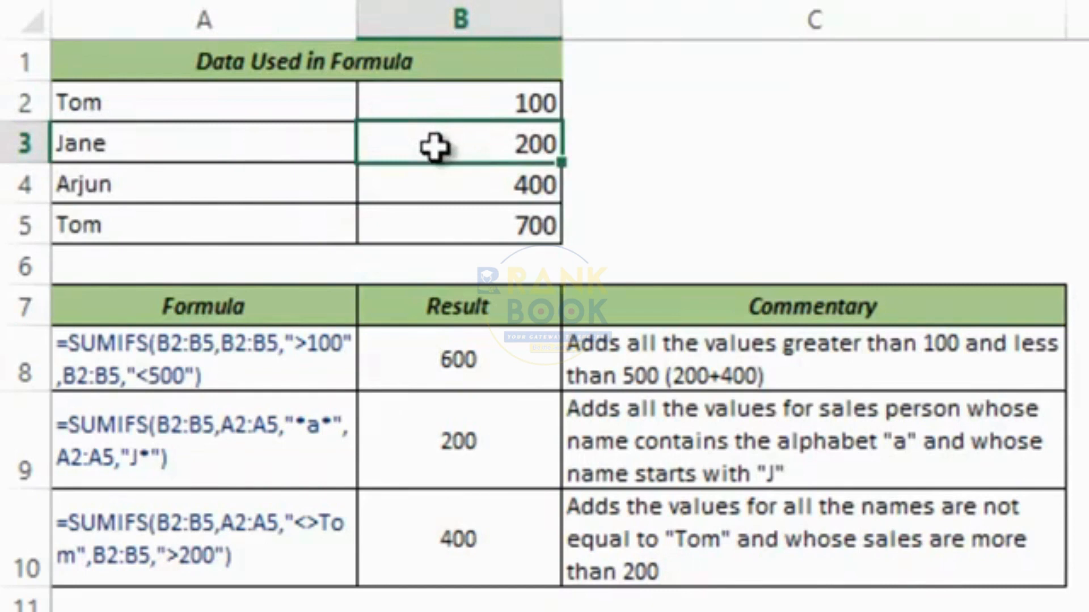
click(436, 186)
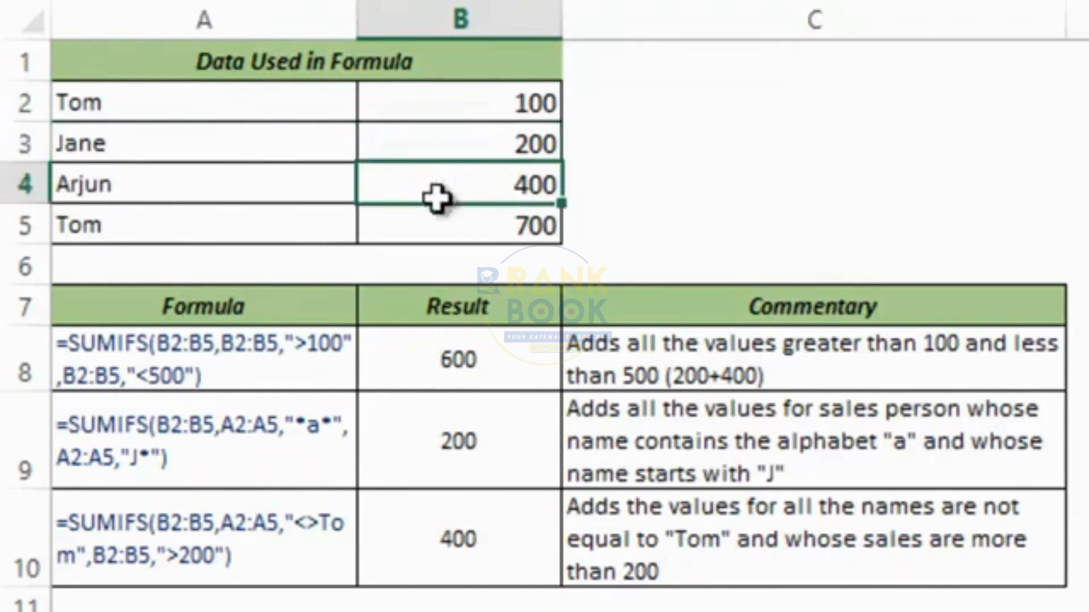
click(434, 227)
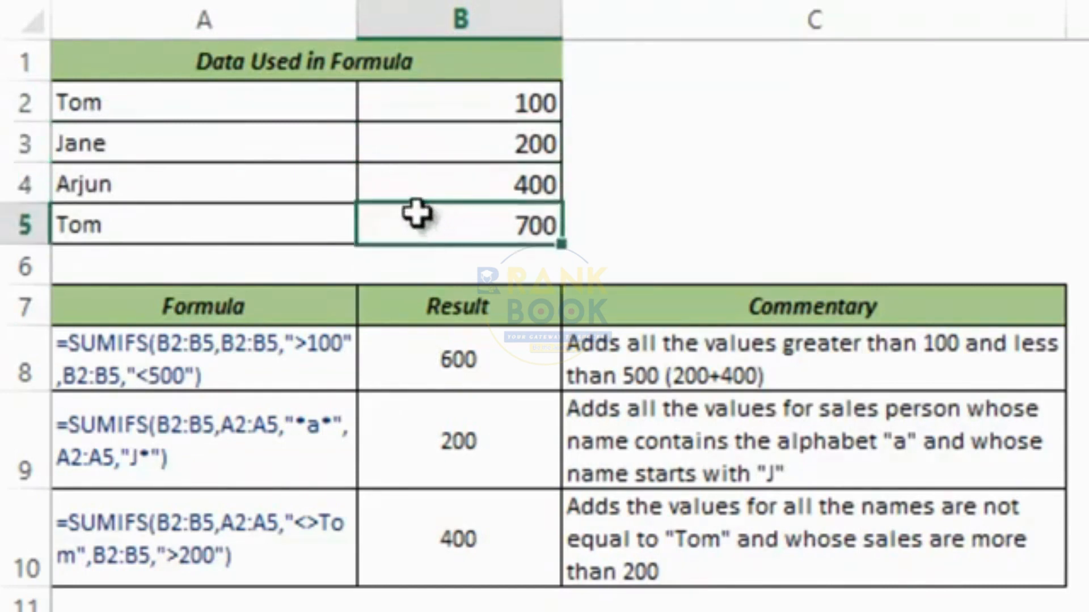
drag(287, 142, 277, 179)
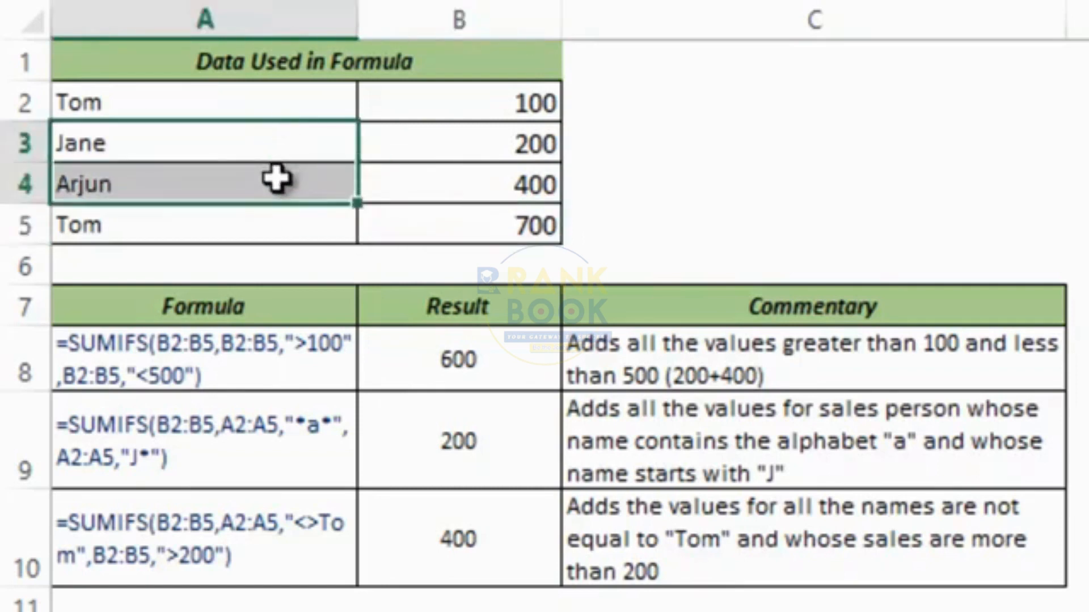
click(402, 182)
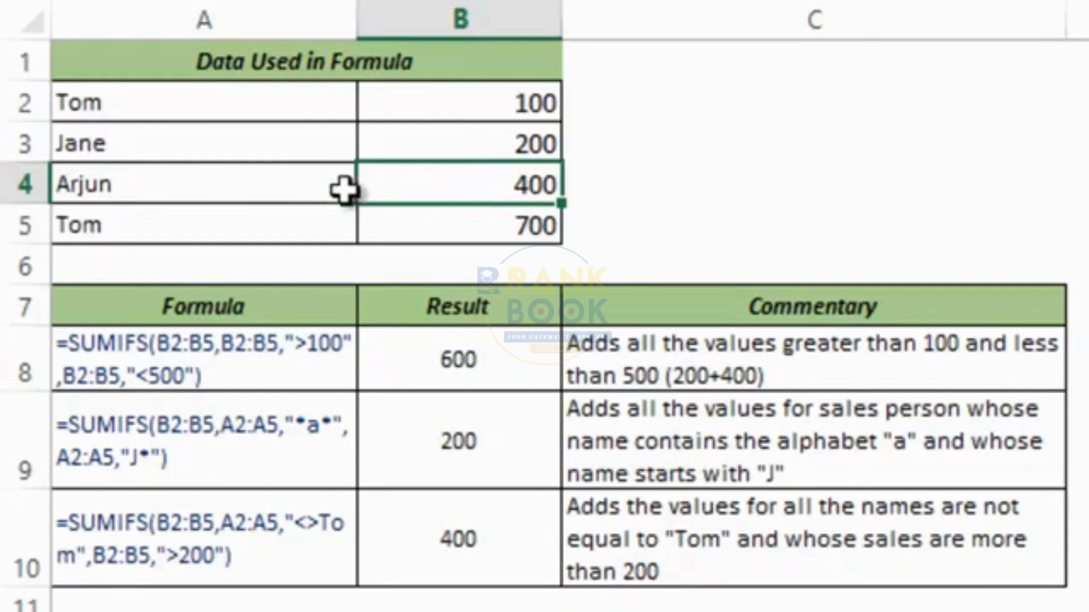
drag(301, 182, 403, 182)
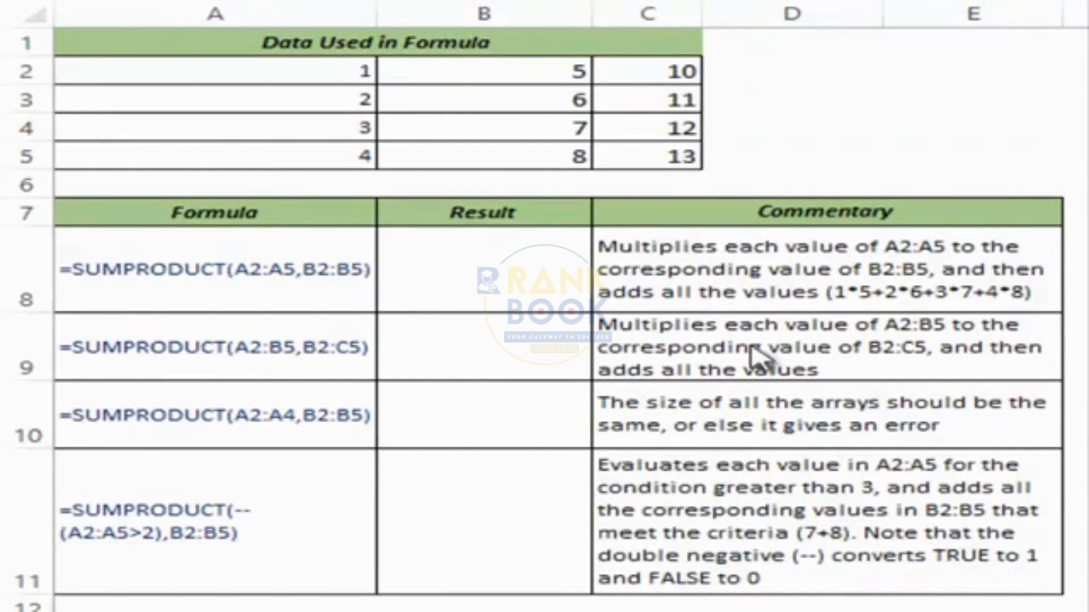
Enter =SUMPRODUCT(A2:A5,B2:B5) in B8, giving 70.
click(487, 268)
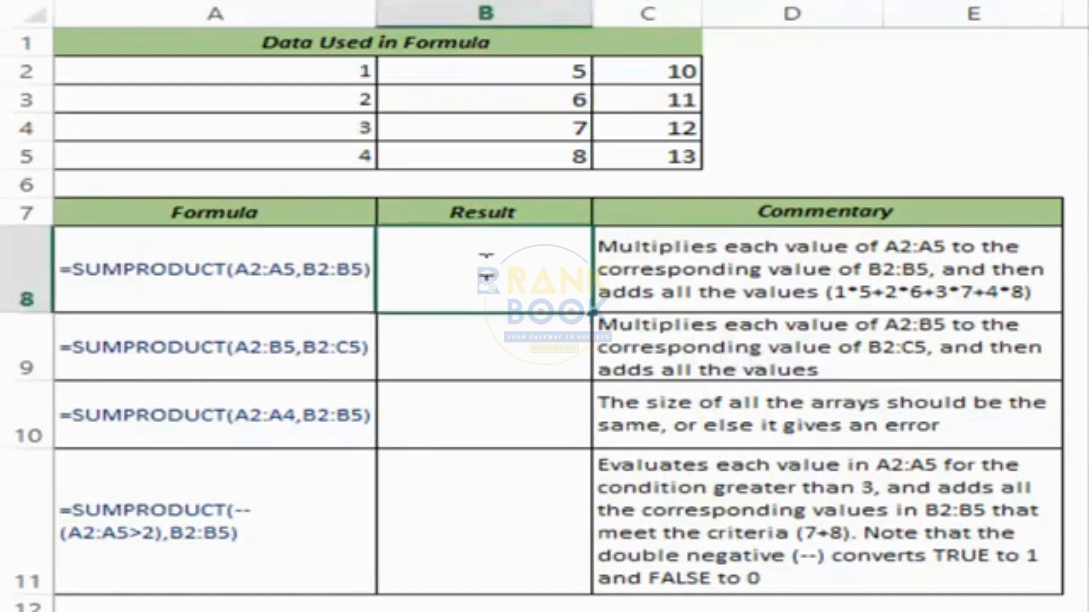
text(=sumpr)
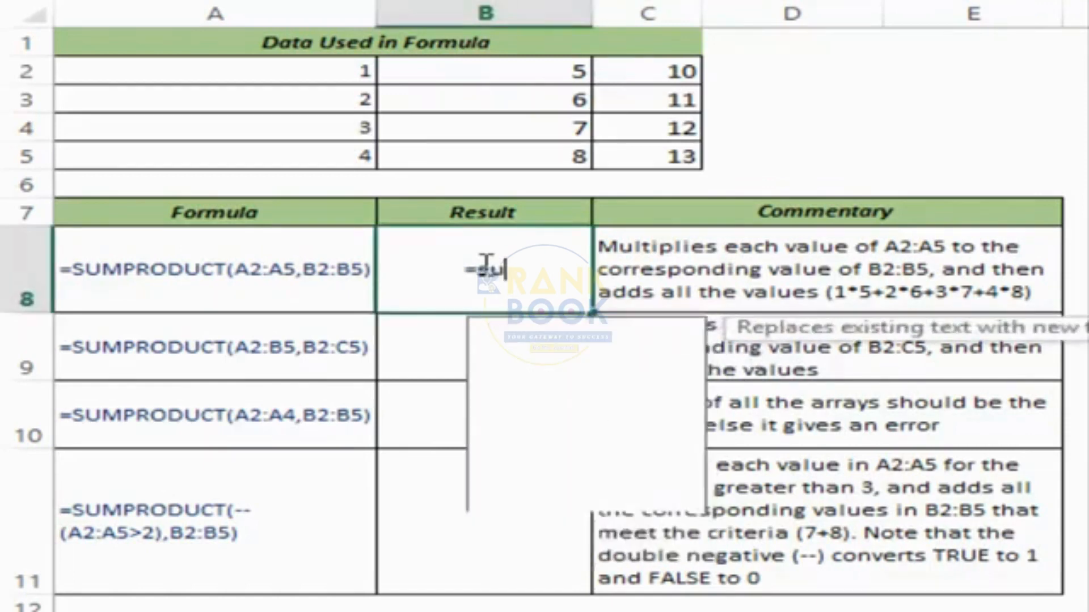
key(Tab)
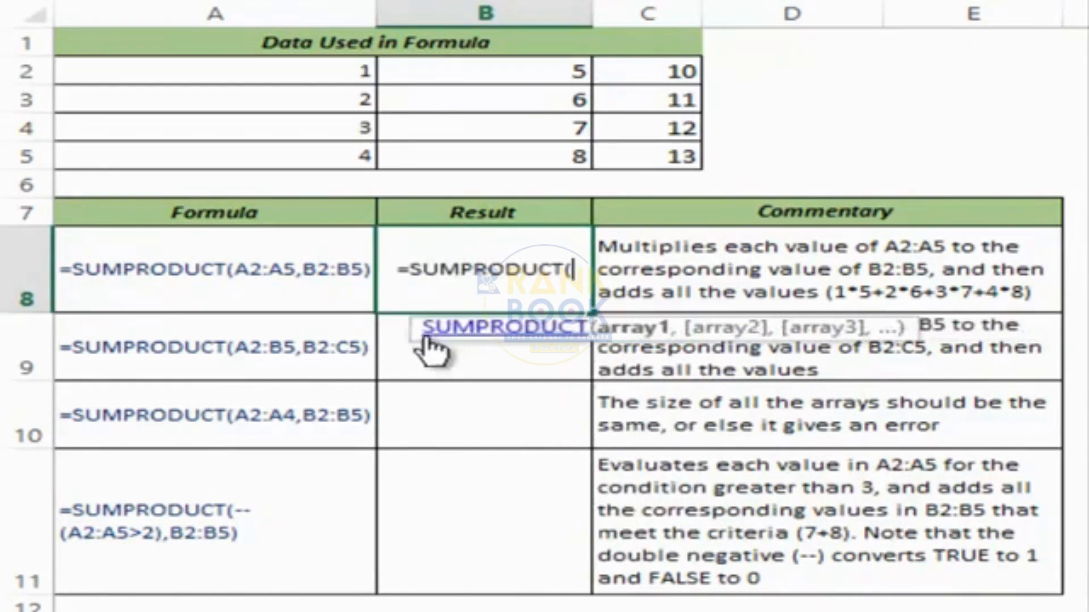
drag(425, 335, 239, 354)
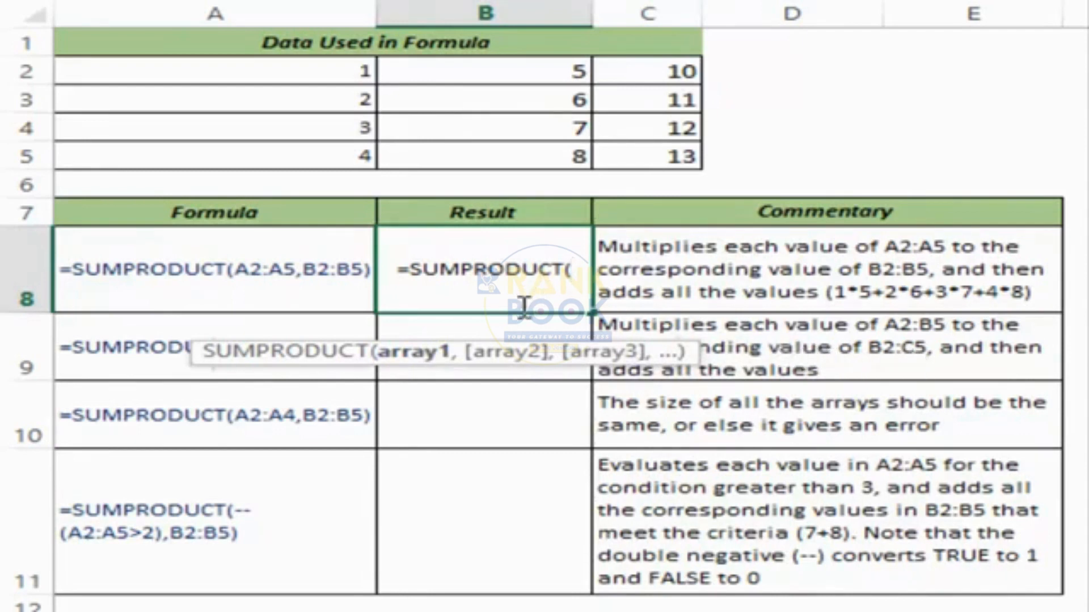
drag(323, 68, 321, 156)
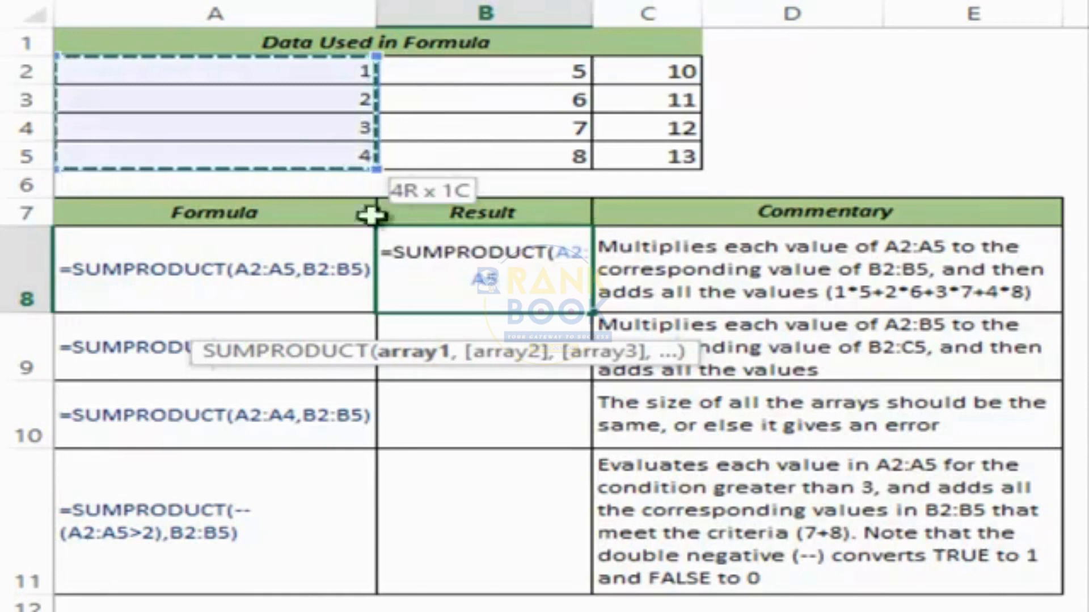
text(,)
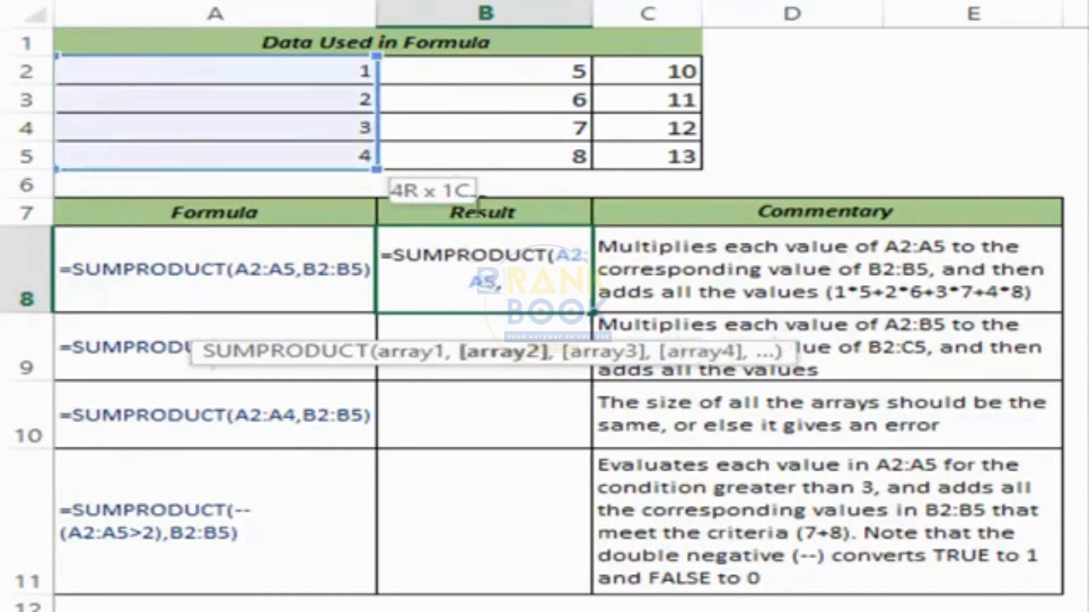
drag(457, 75, 464, 161)
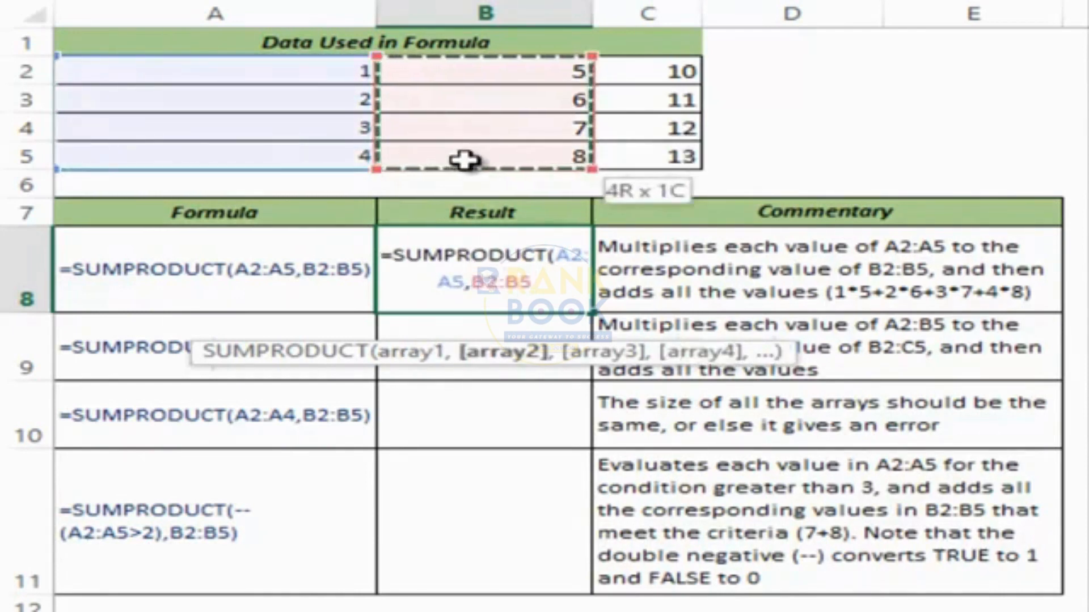
text())
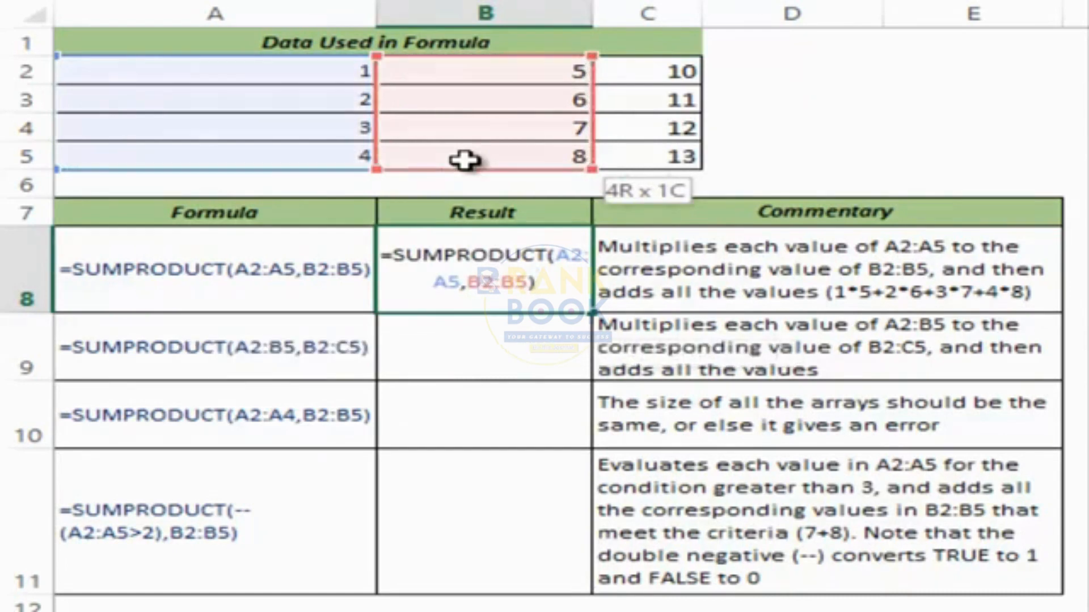
key(ctrl+Return)
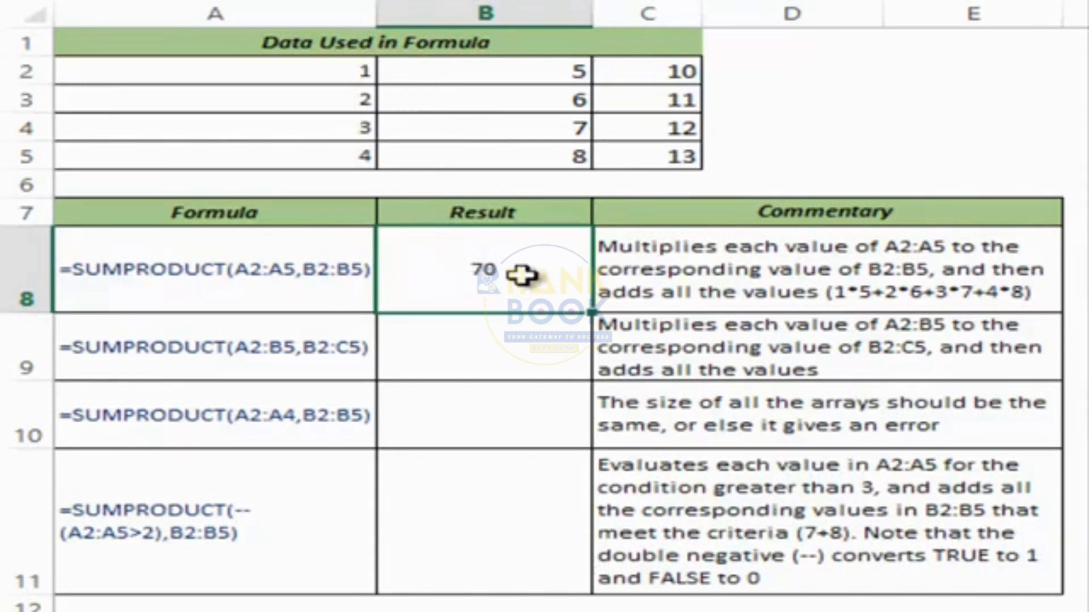
click(475, 346)
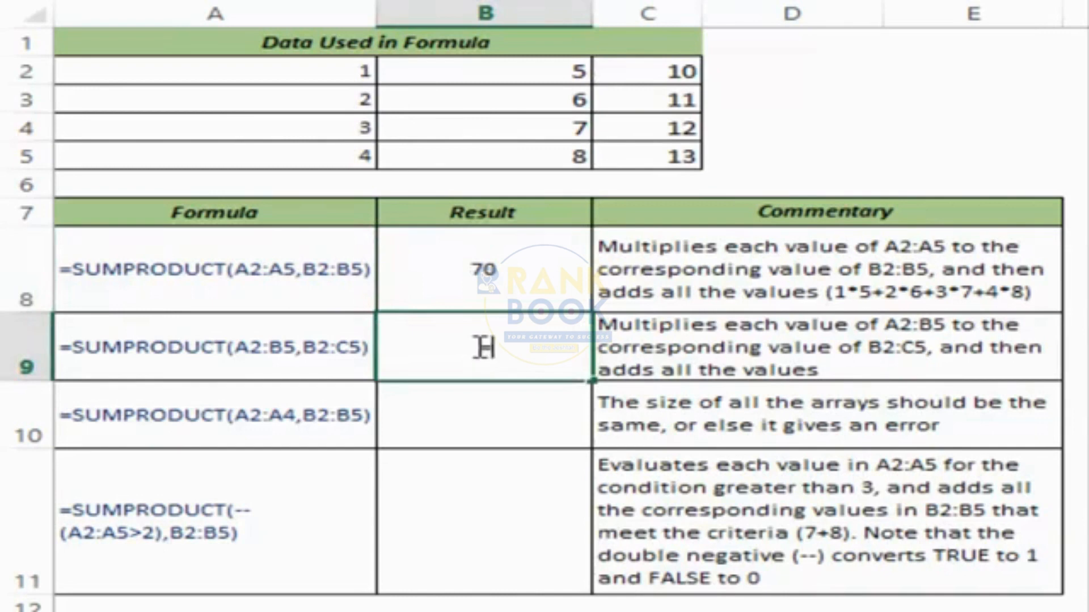
Enter =SUMPRODUCT(A2:B5,B2:C5) in B9, returning 374.
text(=sumpr)
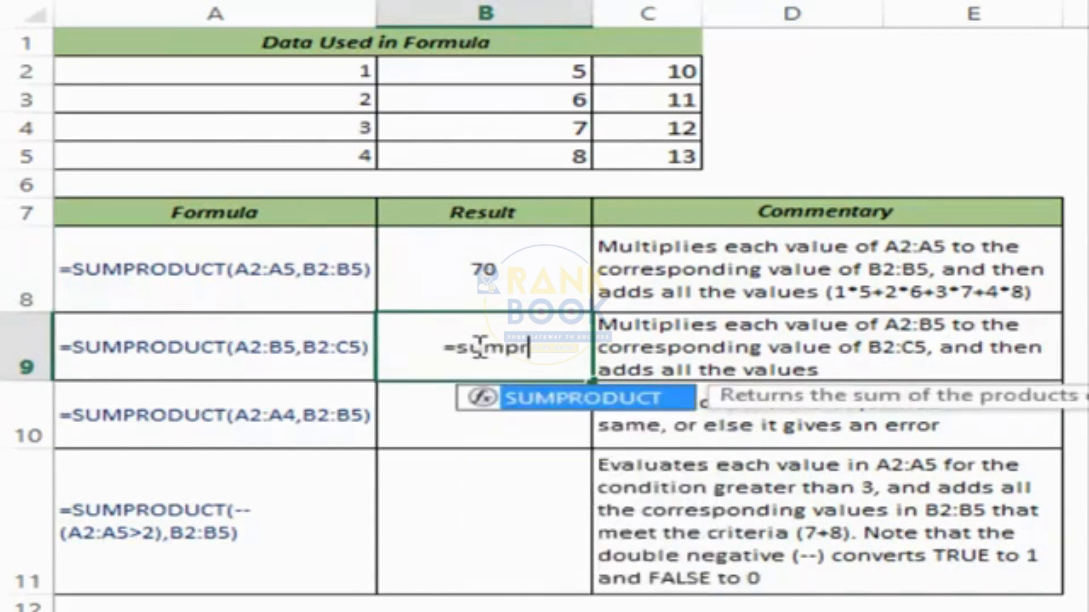
key(Tab)
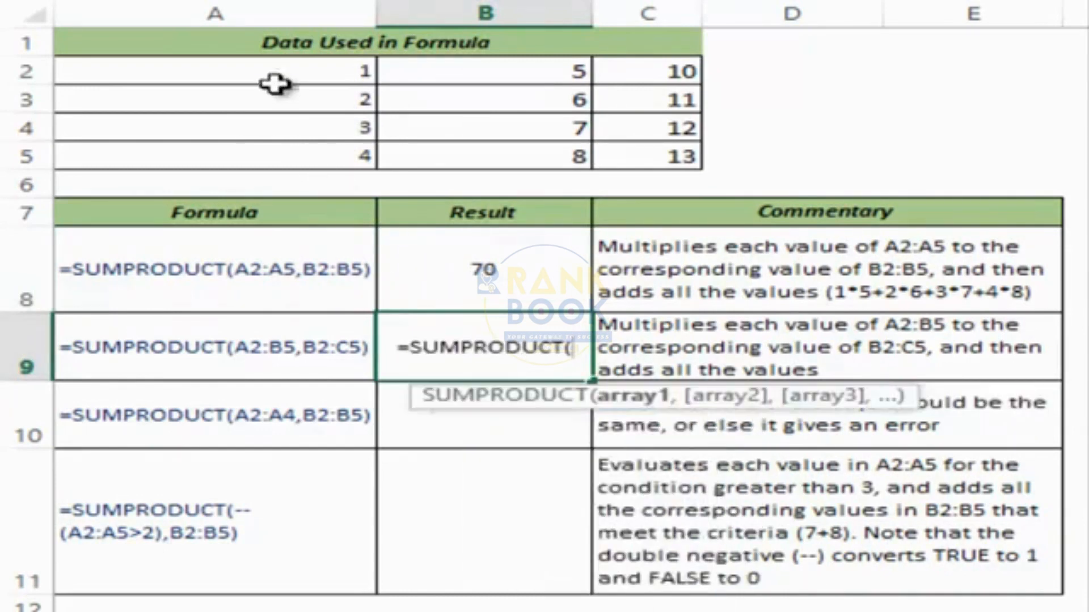
drag(274, 83, 419, 158)
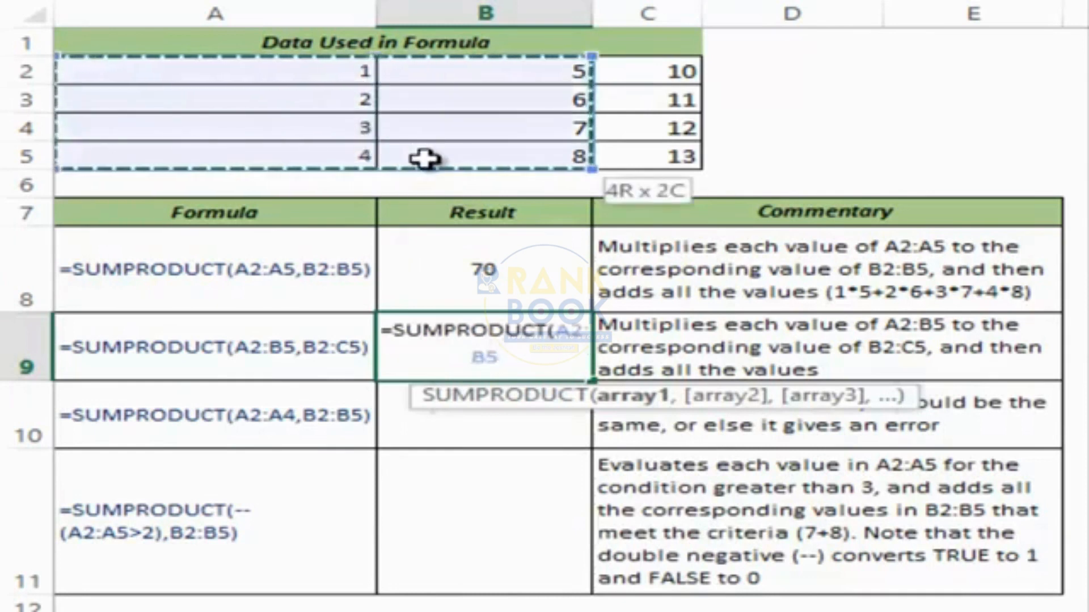
text(,)
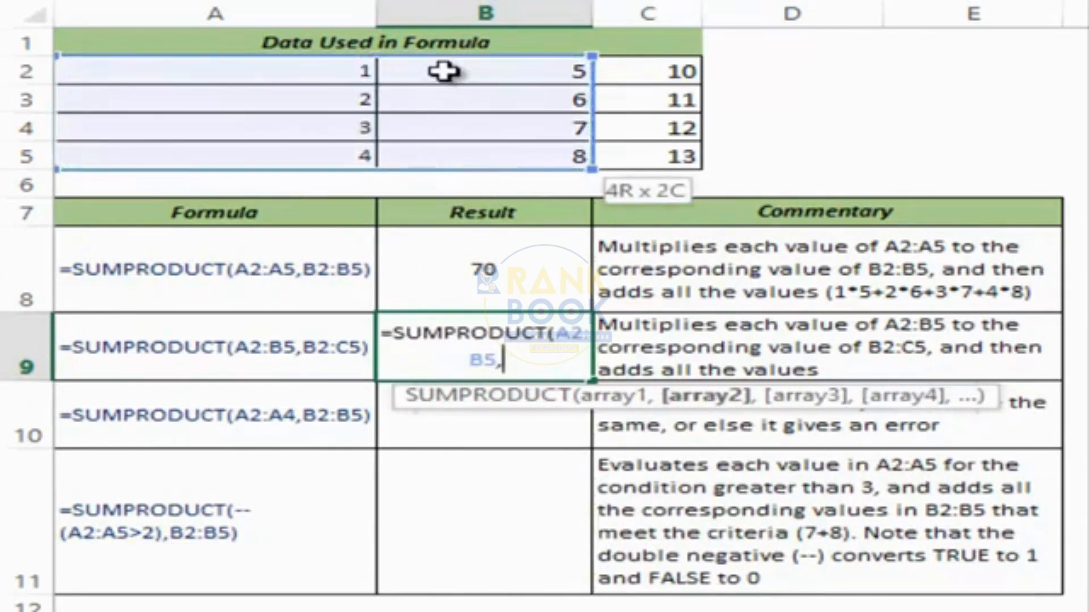
drag(444, 75, 610, 153)
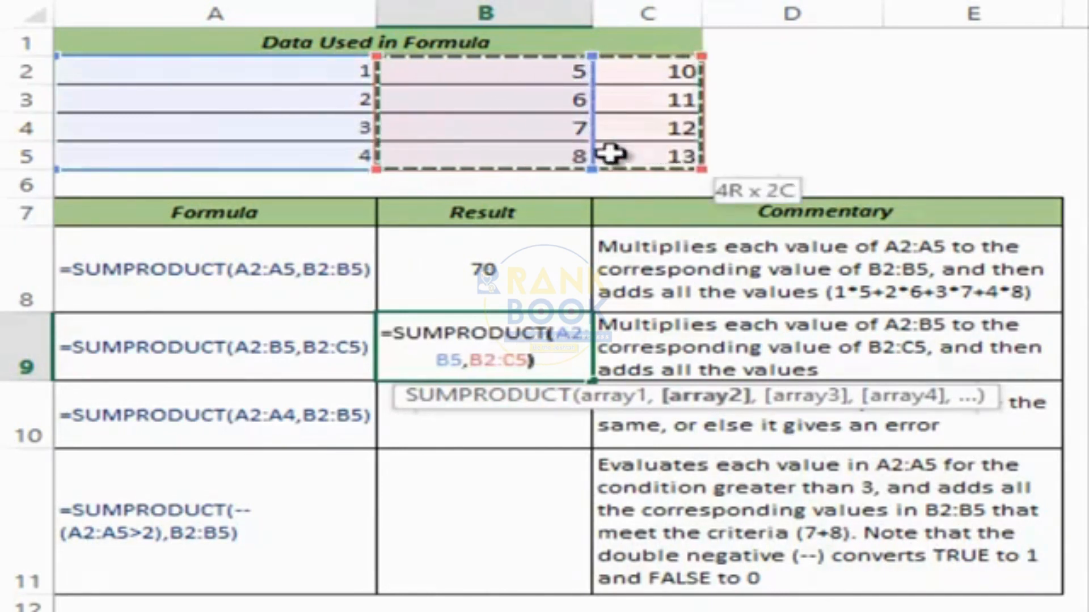
text())
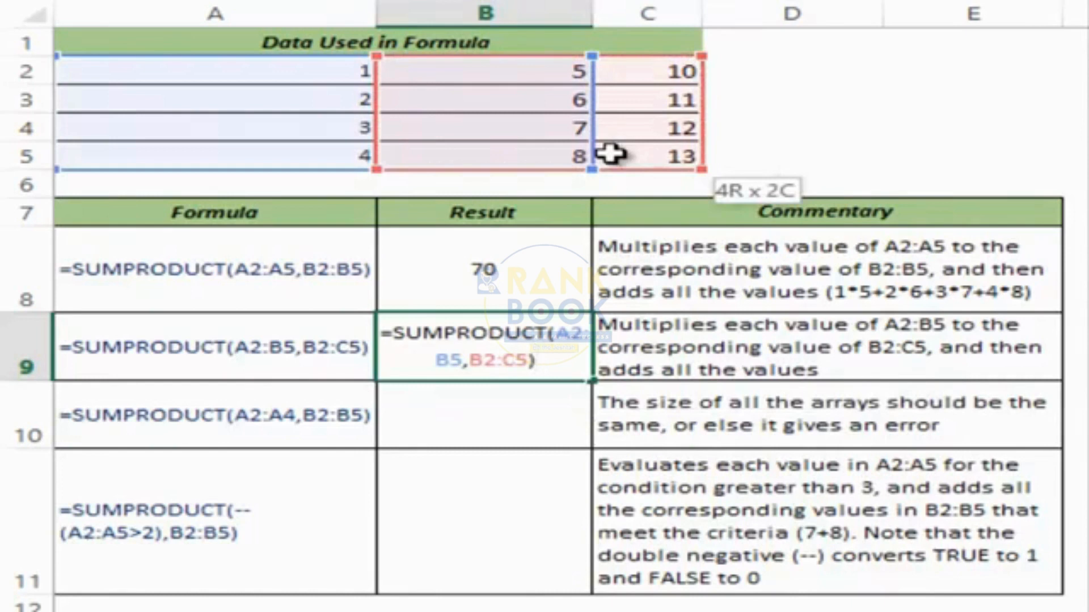
key(ctrl+Return)
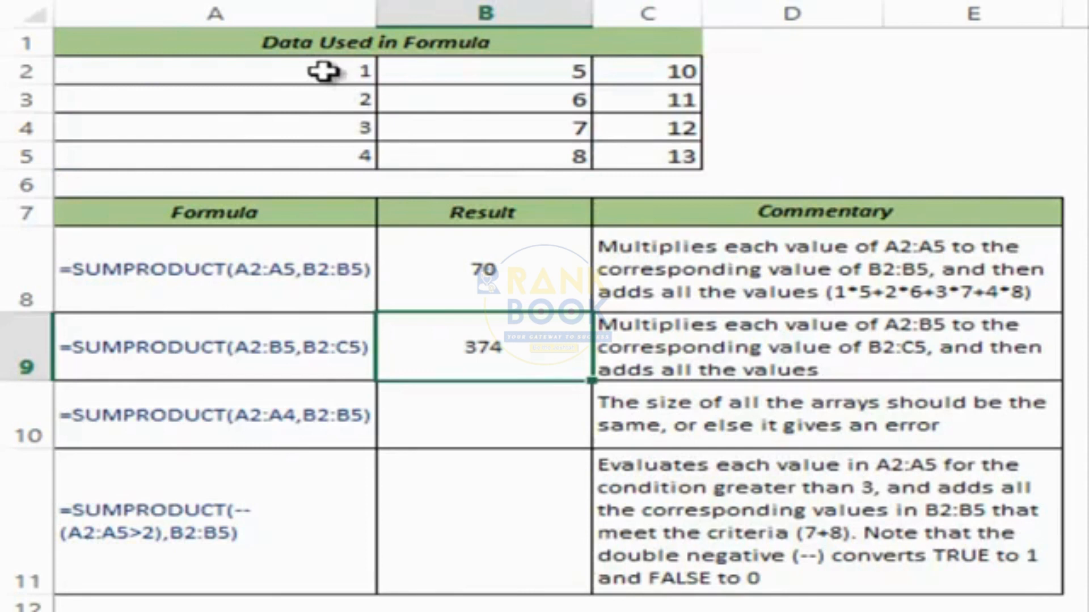
drag(313, 70, 483, 156)
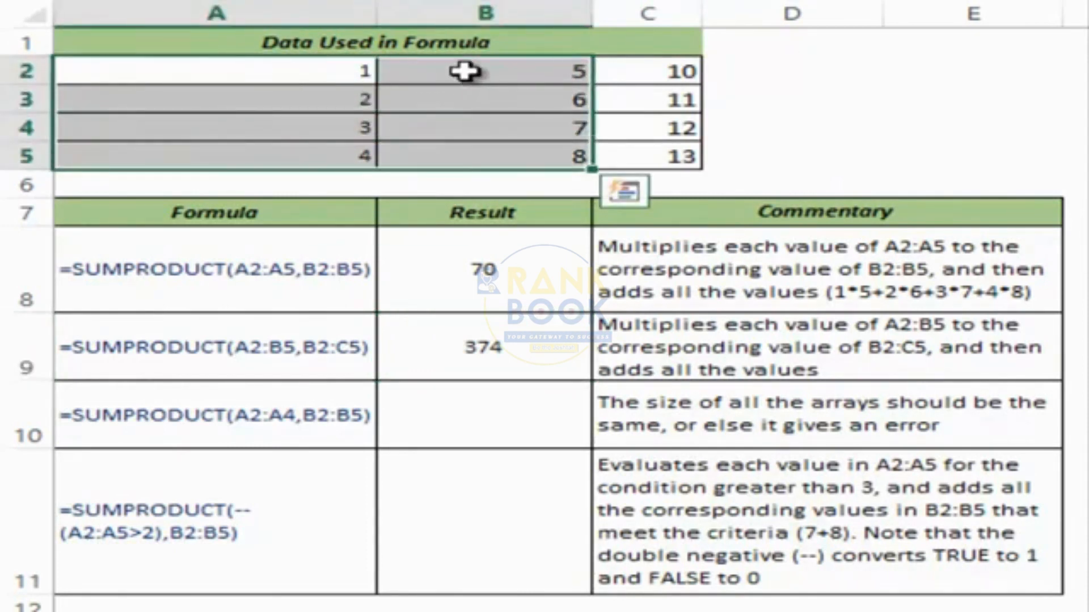
Highlight the A2:B5 and B2:C5 arrays that multiply to produce B9's 374.
drag(464, 70, 624, 148)
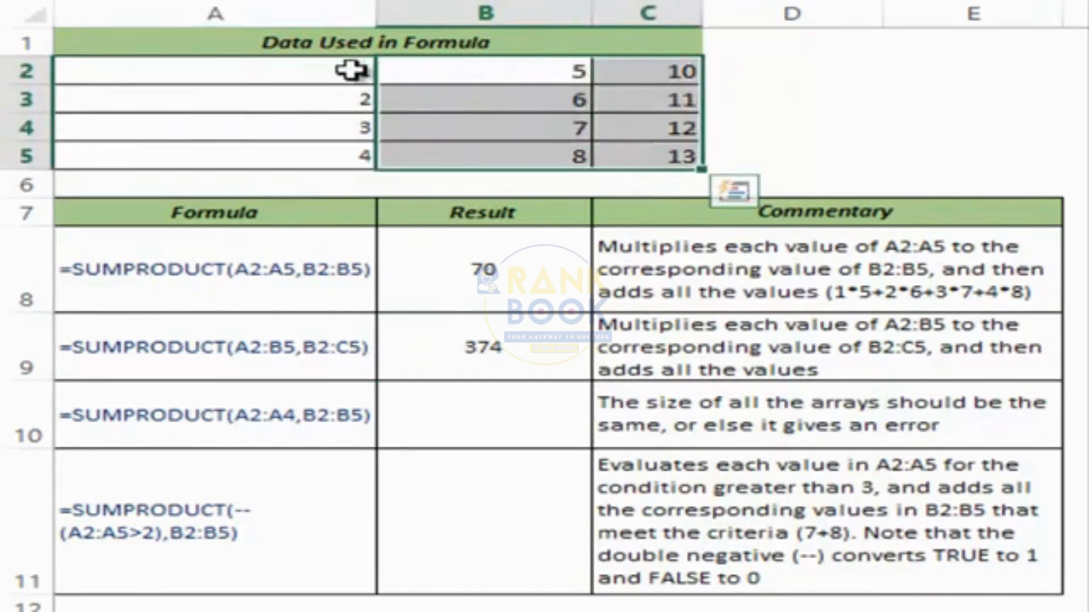
drag(351, 70, 437, 143)
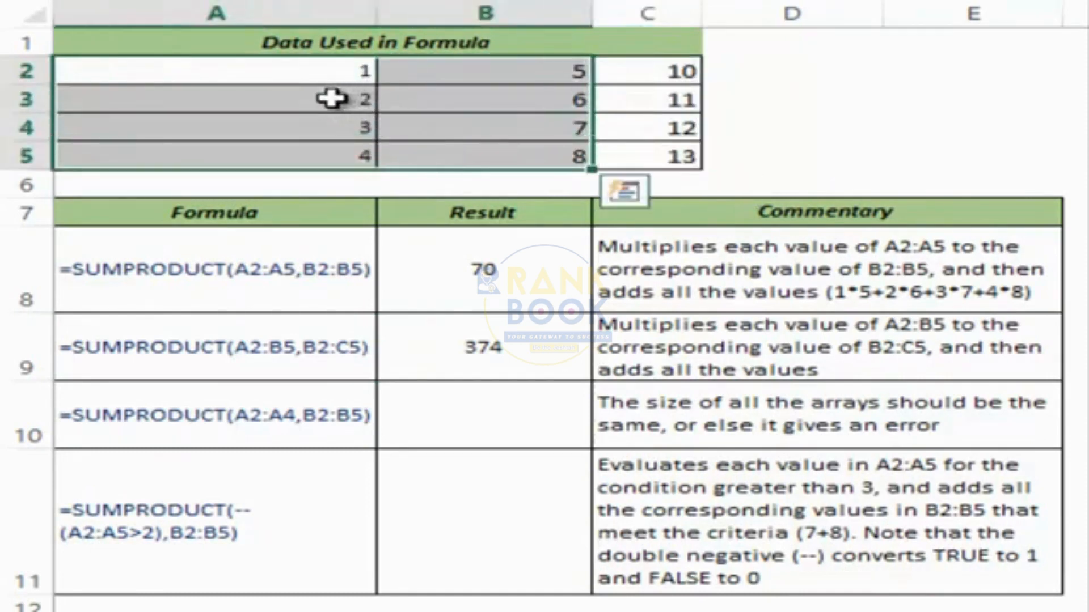
drag(427, 71, 624, 146)
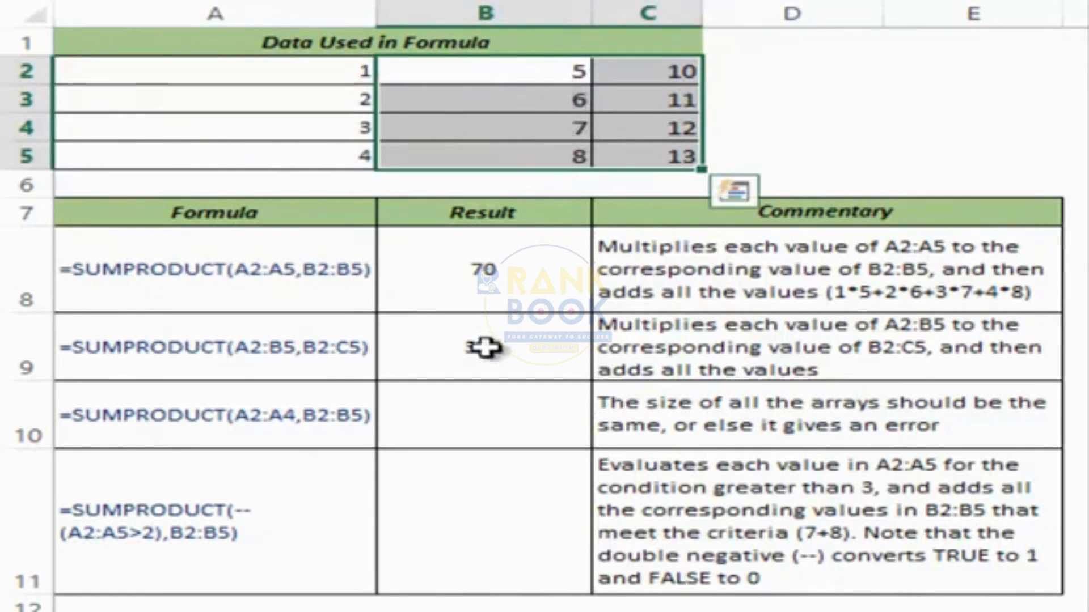
click(459, 418)
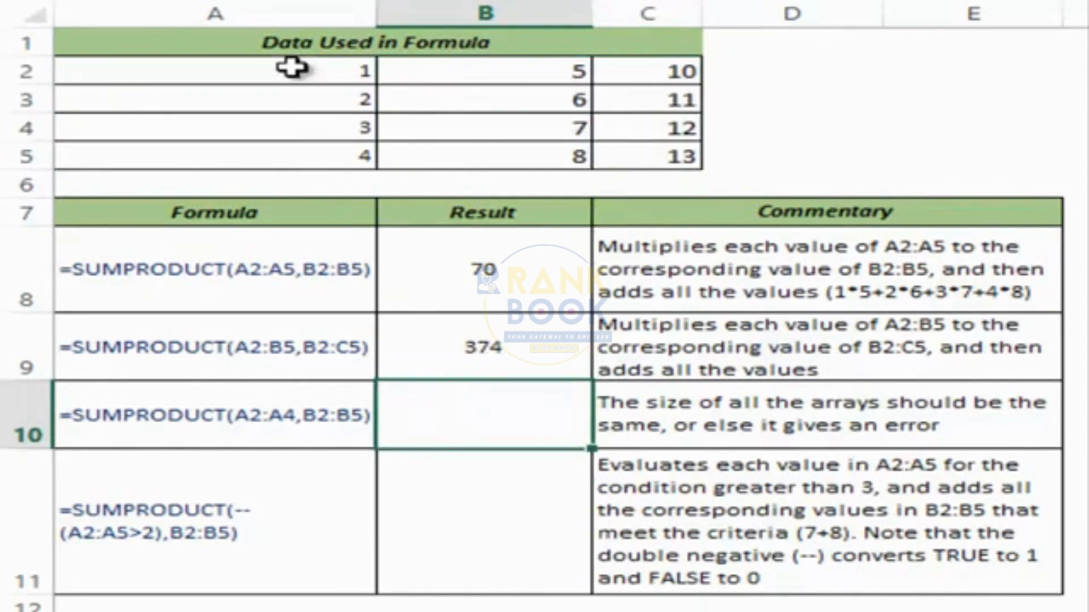
drag(291, 67, 457, 155)
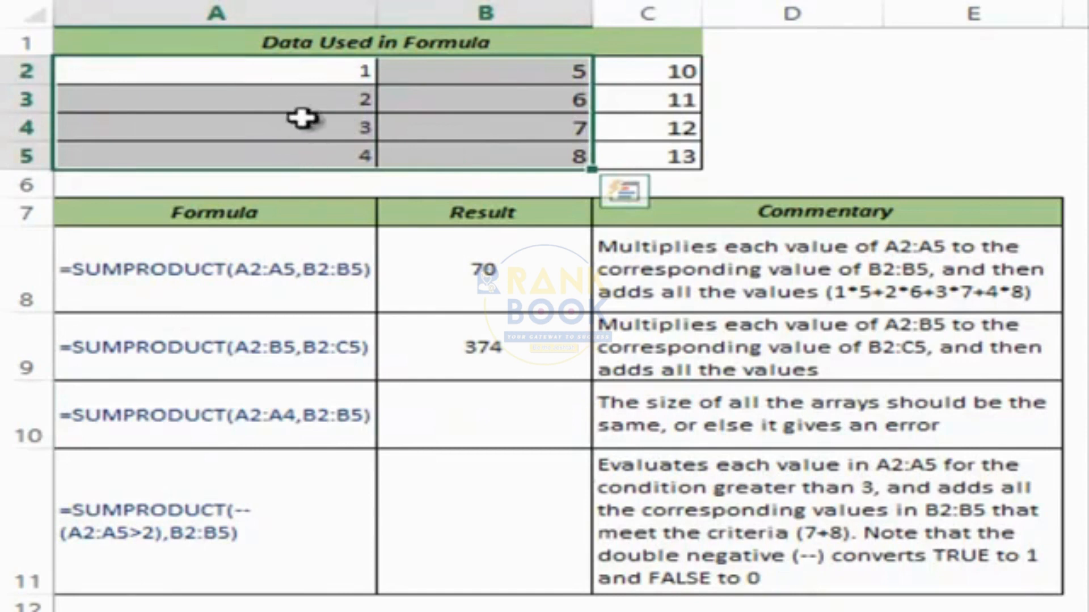
drag(460, 76, 652, 159)
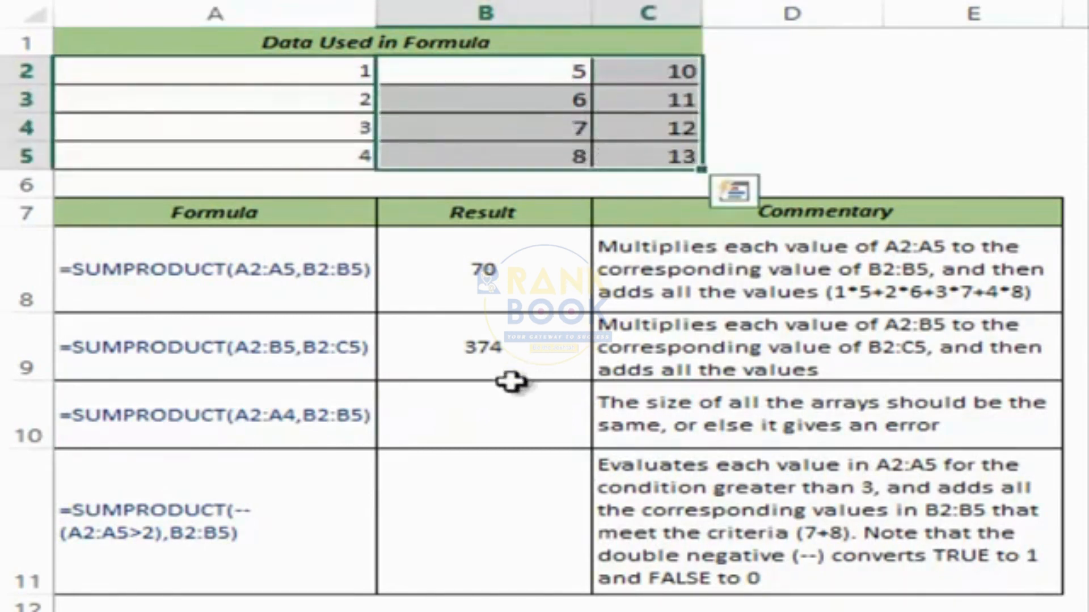
click(495, 413)
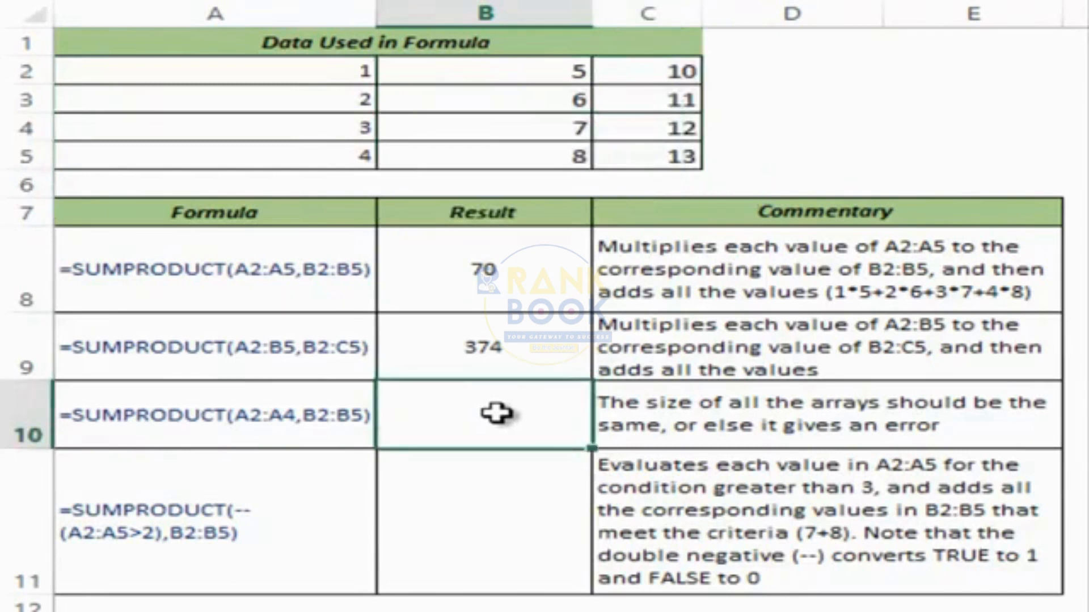
Enter =SUMPRODUCT(A2:A4,B2:B5) in B10, producing #VALUE! from mismatched array sizes.
text(mpr)
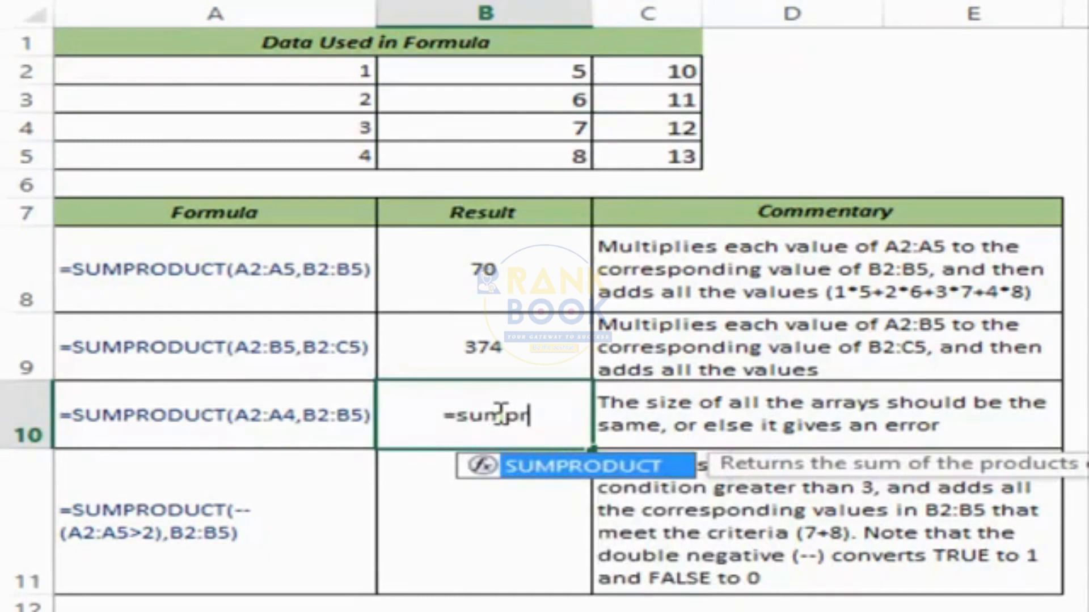
key(Tab)
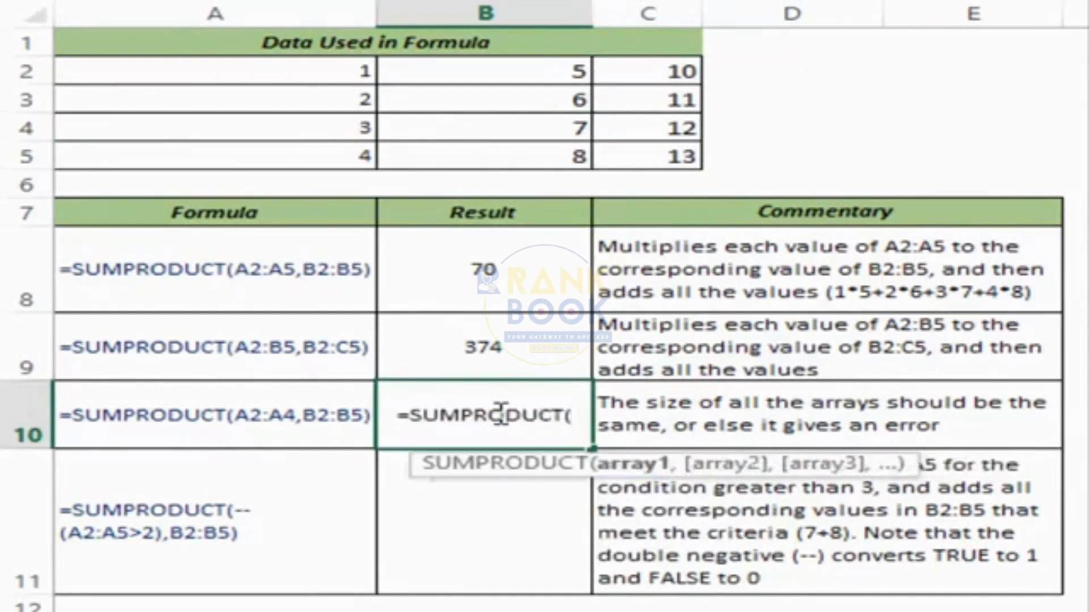
drag(301, 68, 335, 119)
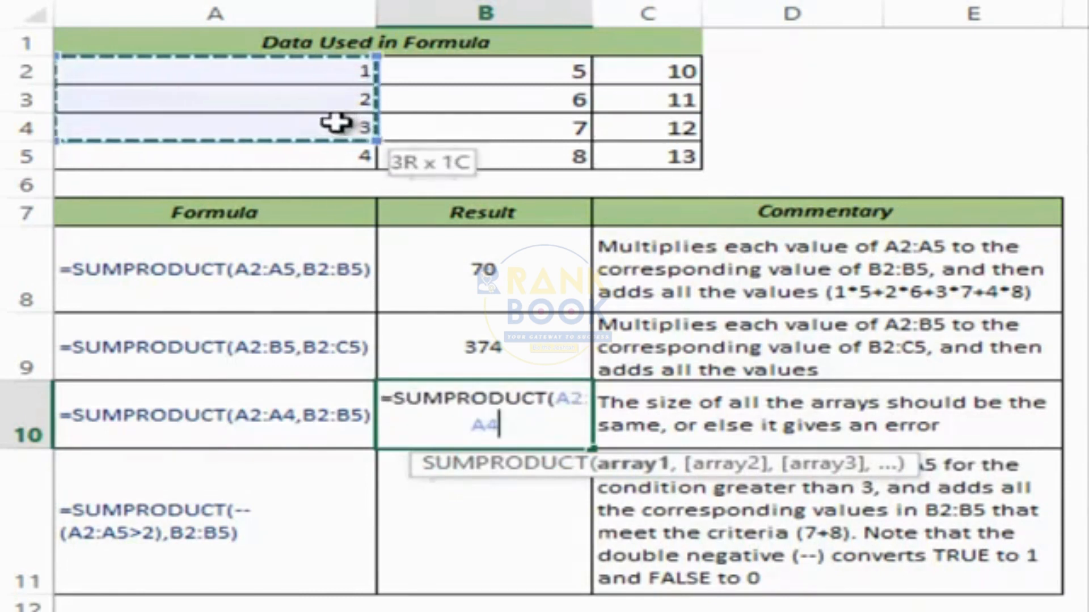
text(,)
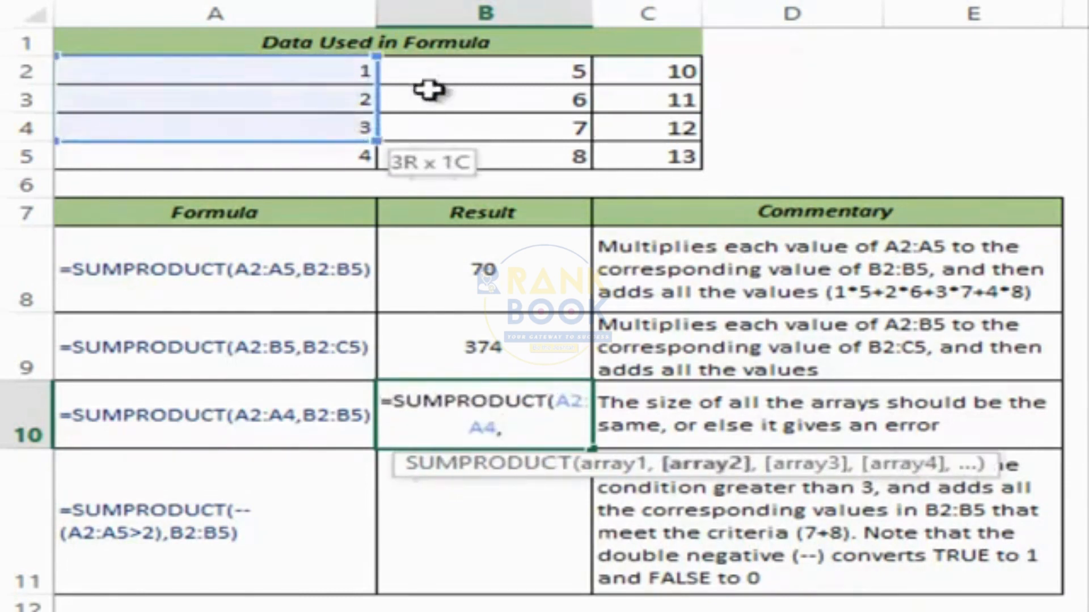
drag(452, 71, 464, 152)
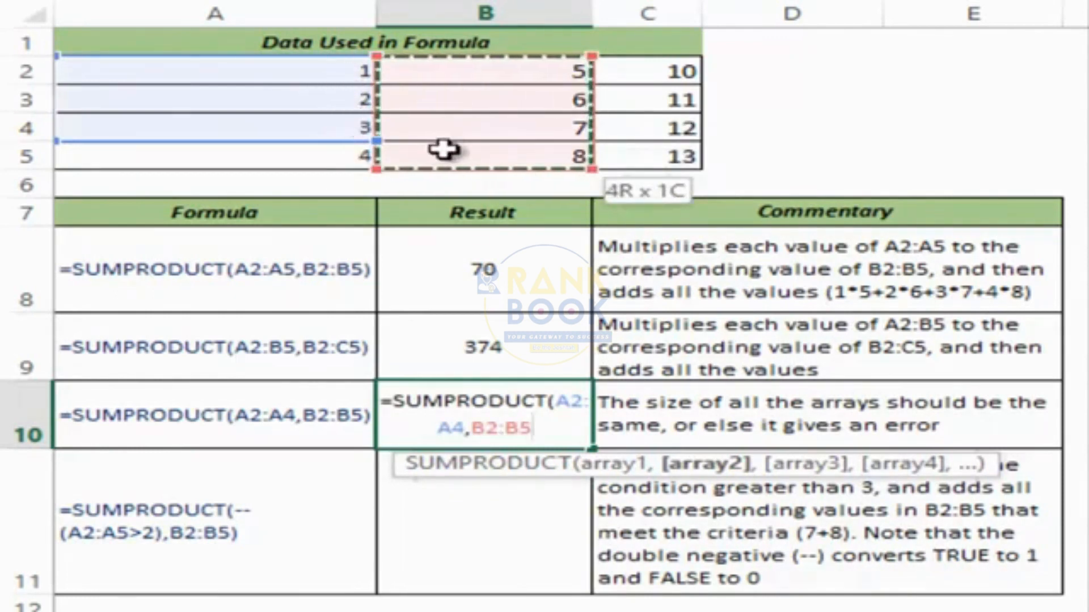
text())
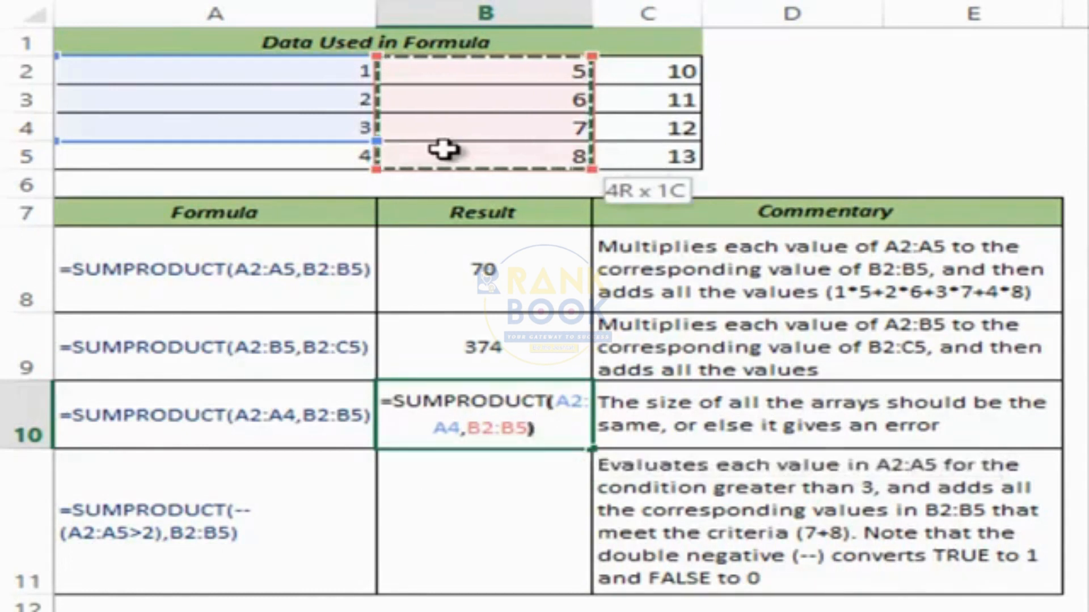
key(ctrl+Return)
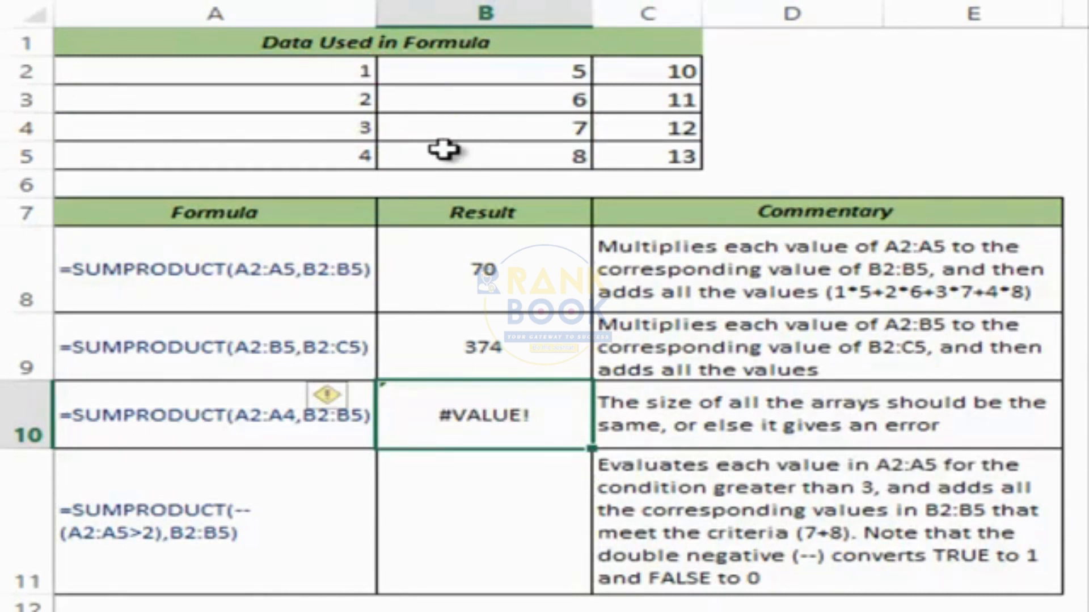
click(505, 497)
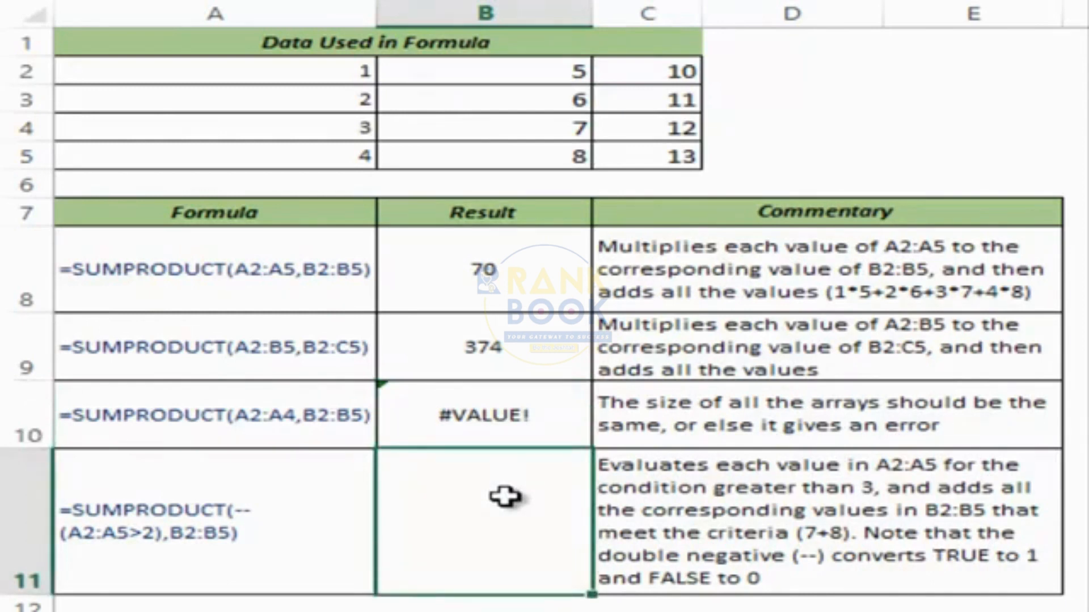
Begin =SUMPRODUCT in B11 with the condition (A2:A5>2) as first array.
double_click(504, 497)
text(=sumpr)
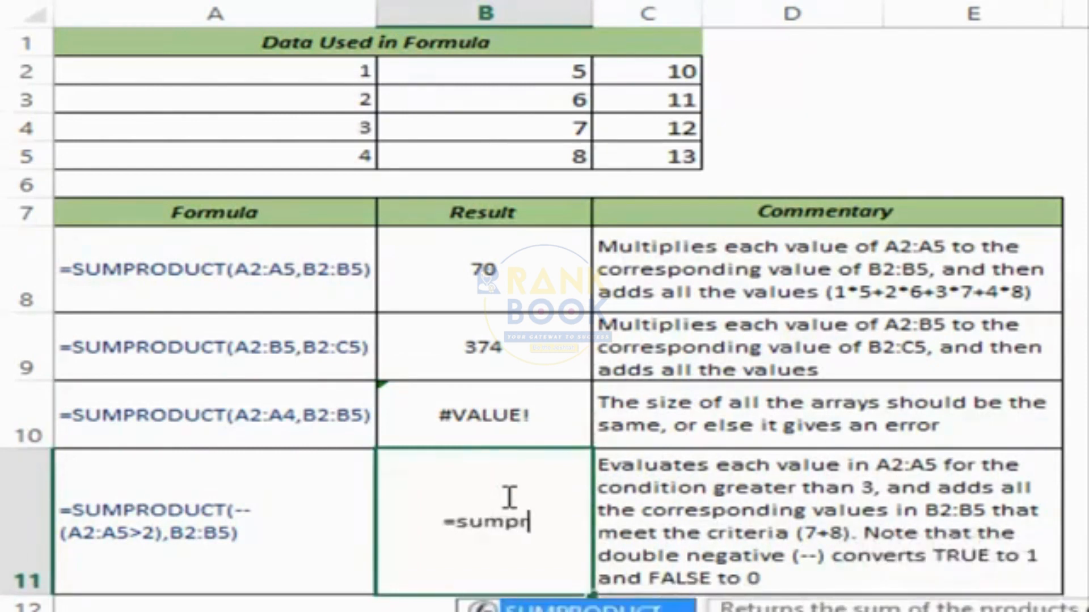
key(Tab)
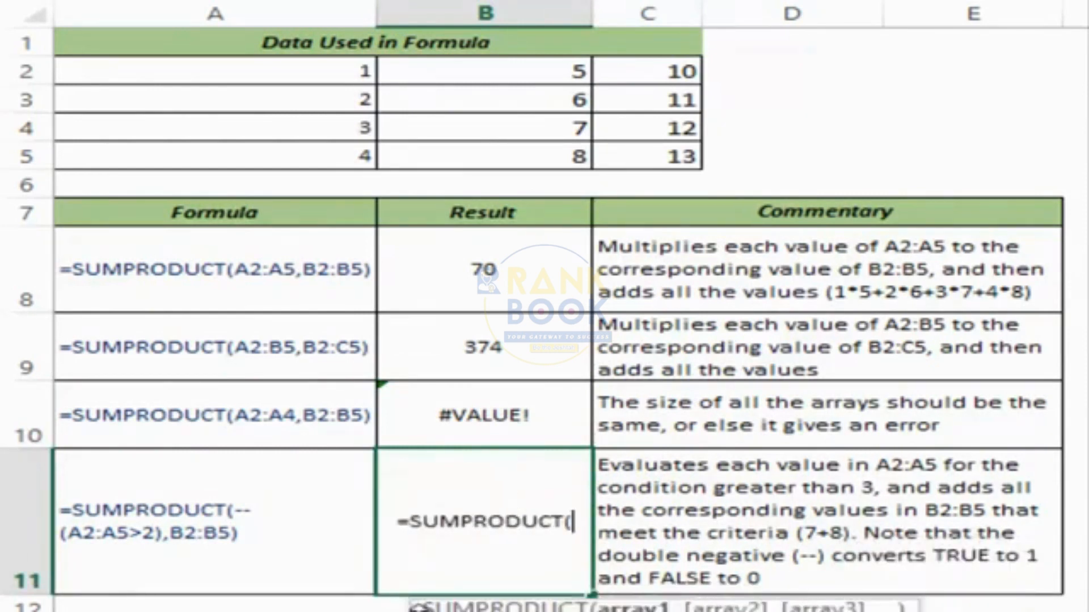
drag(416, 609, 389, 594)
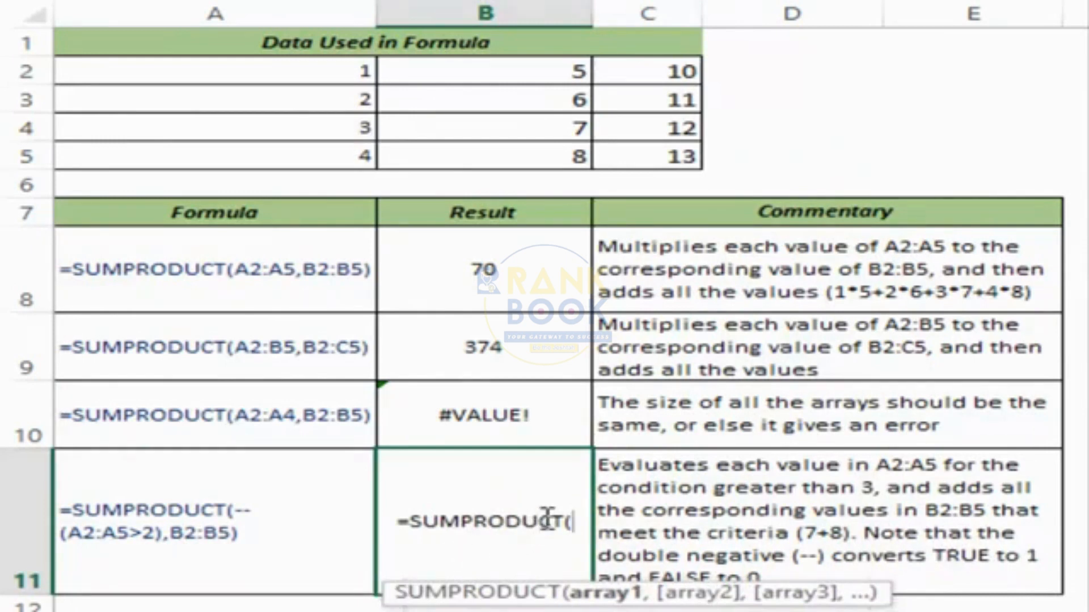
drag(339, 73, 345, 156)
text(>2)
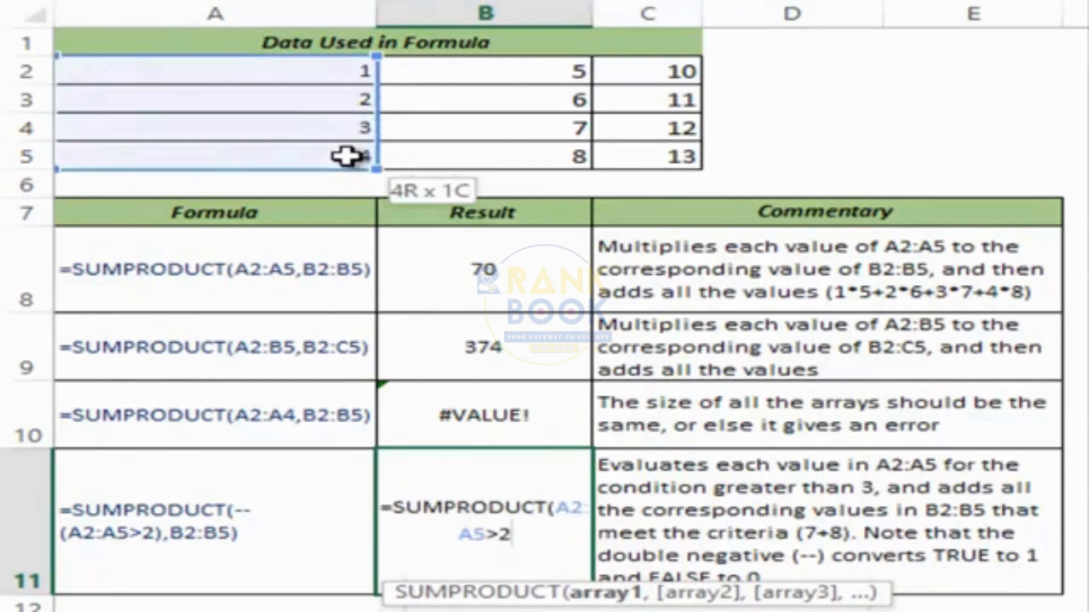
text())
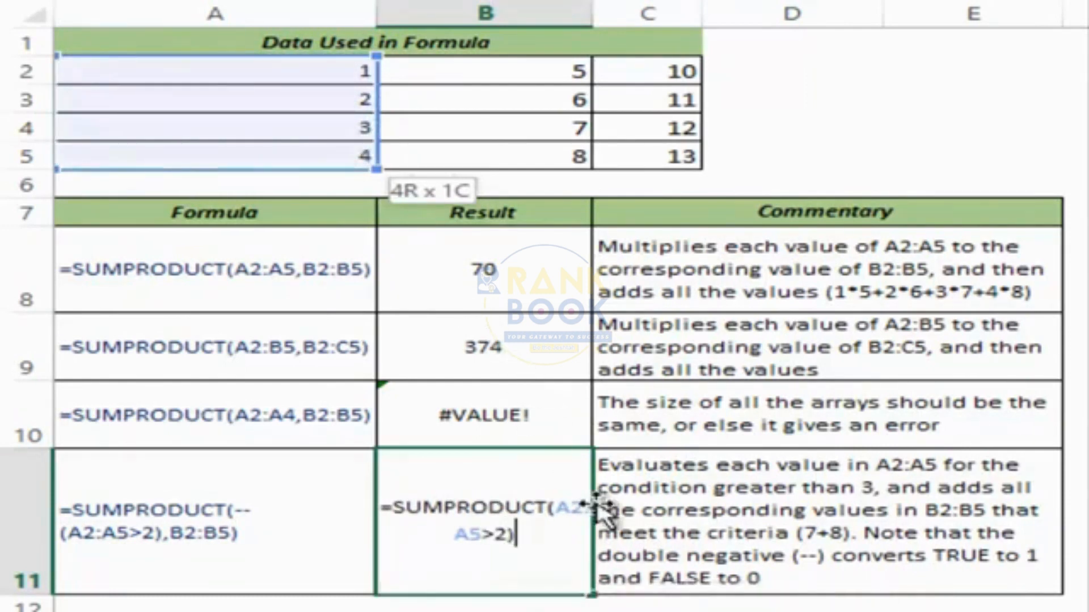
click(556, 506)
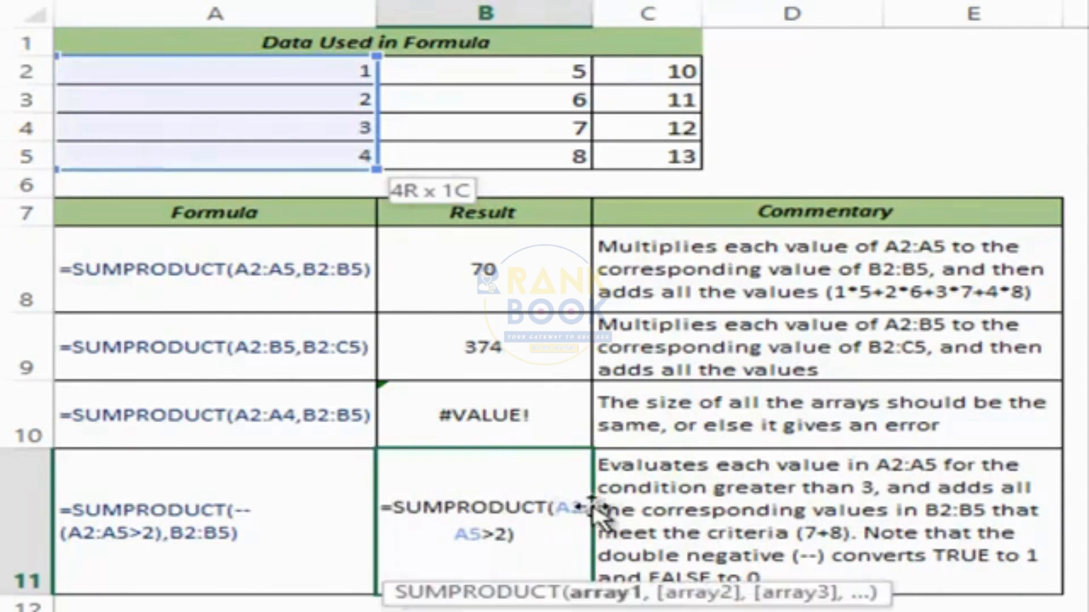
text(()
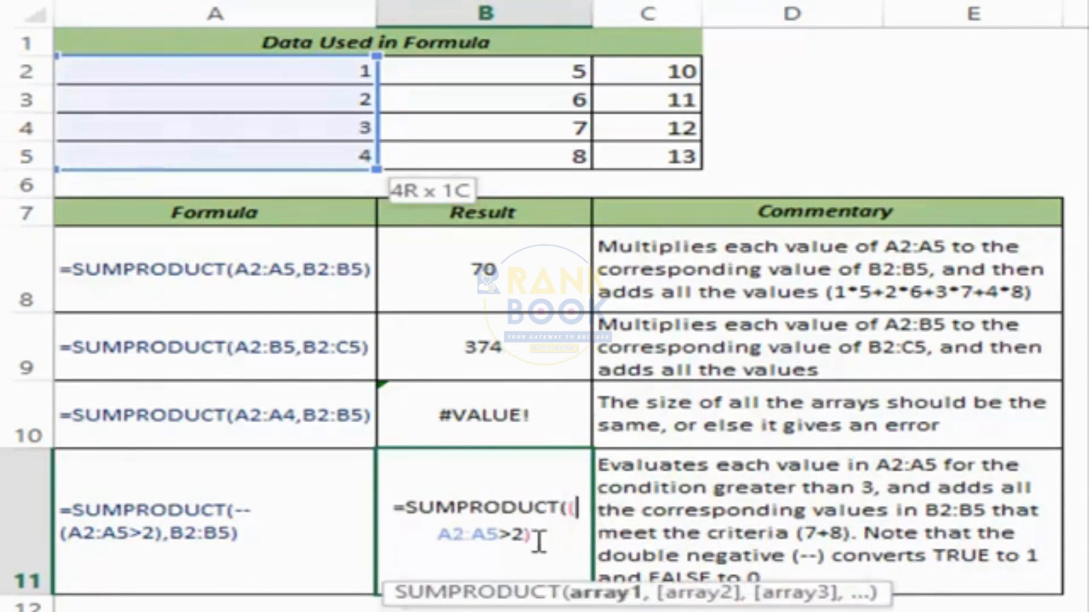
Preview the condition's TRUE/FALSE array with F9, undo it, and add B2:B5.
drag(530, 534, 396, 538)
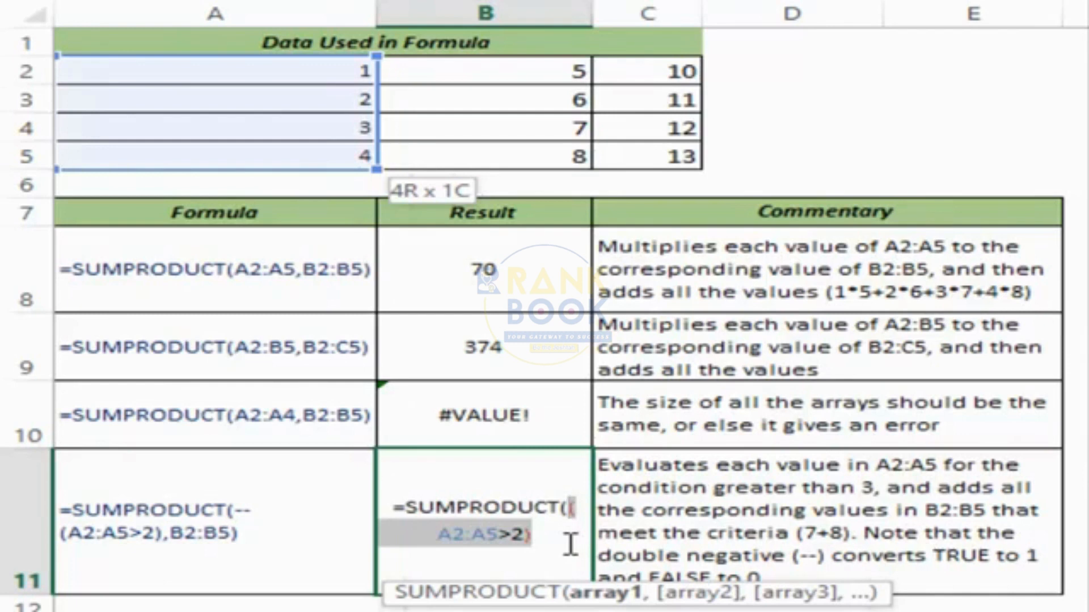
key(F9)
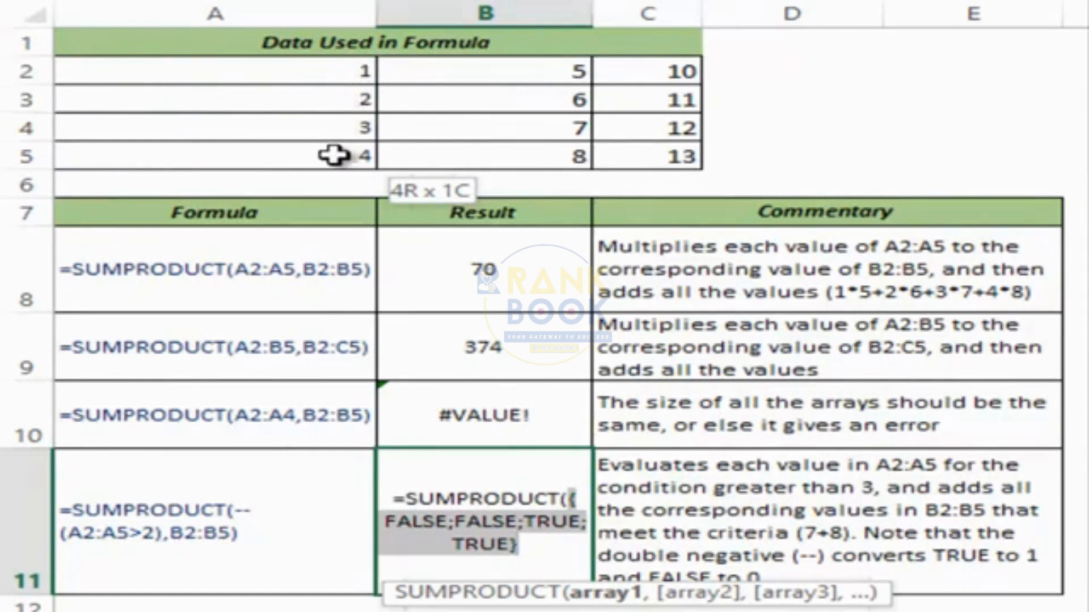
key(ctrl+z)
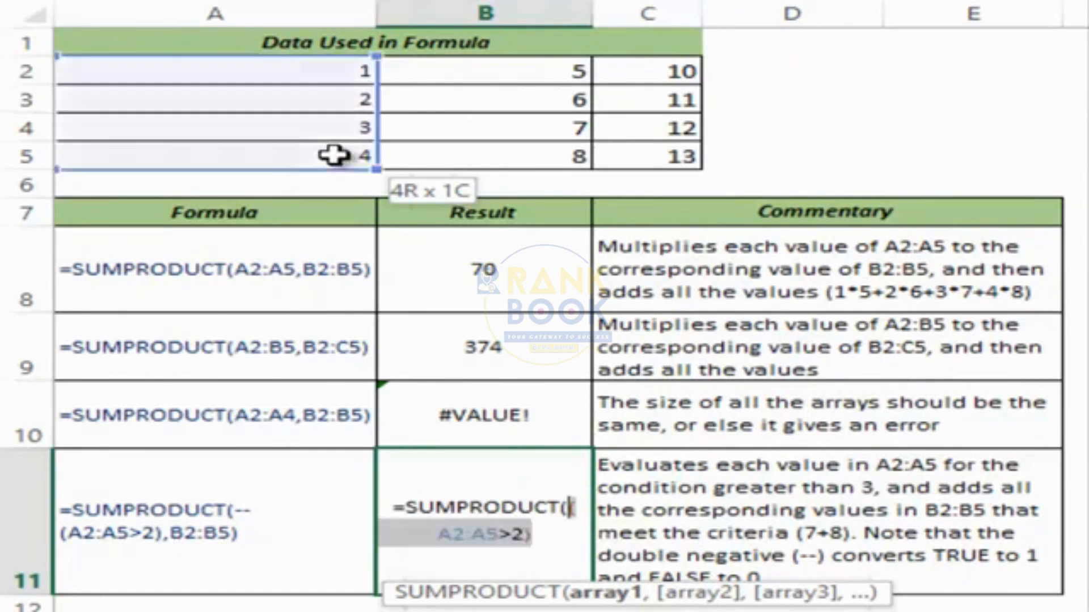
click(556, 527)
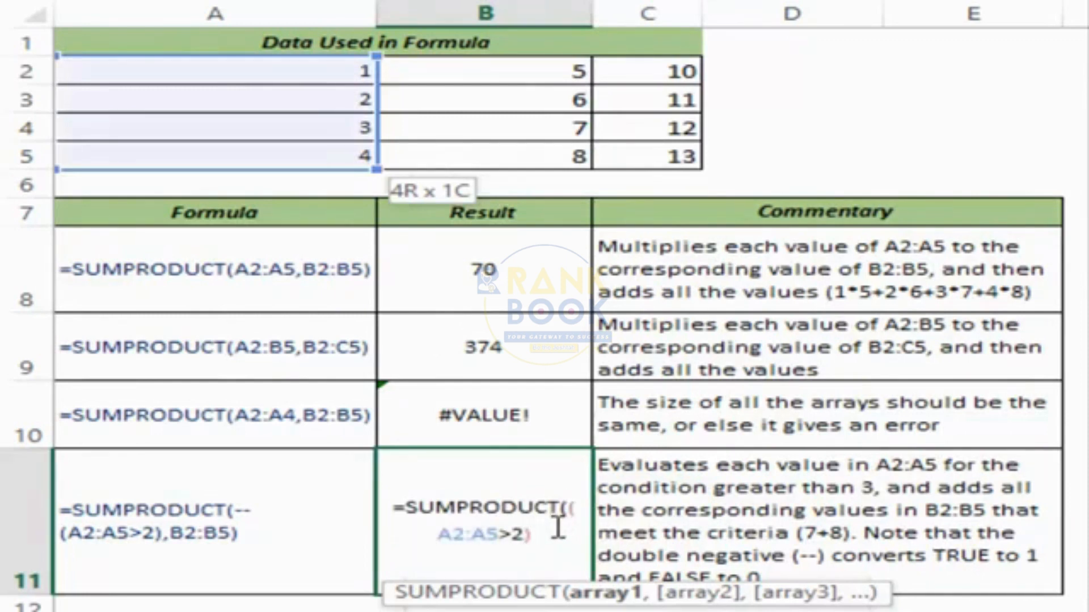
text(,)
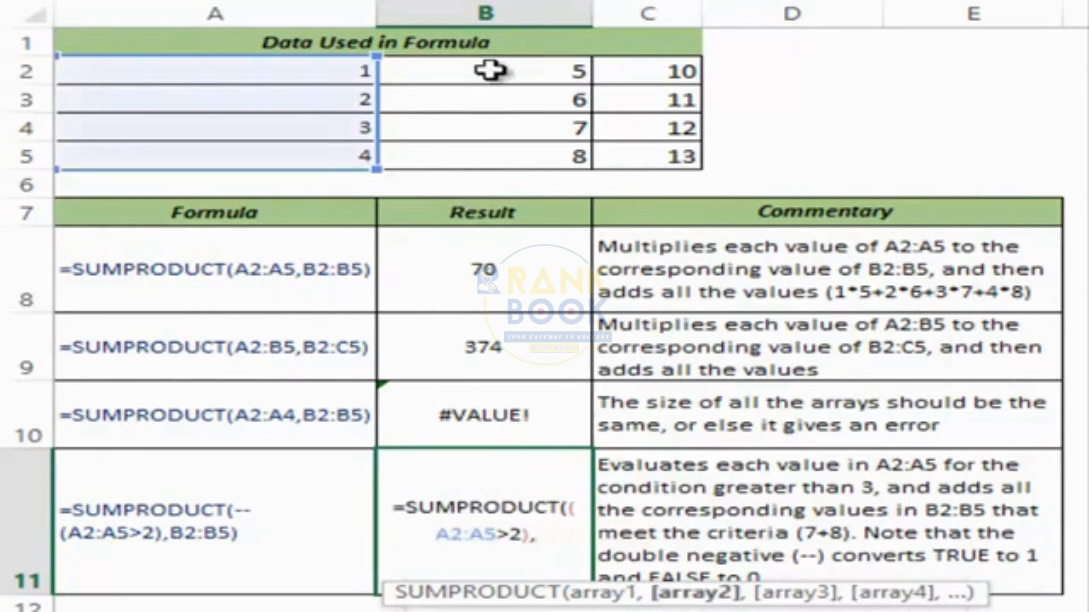
drag(491, 70, 491, 144)
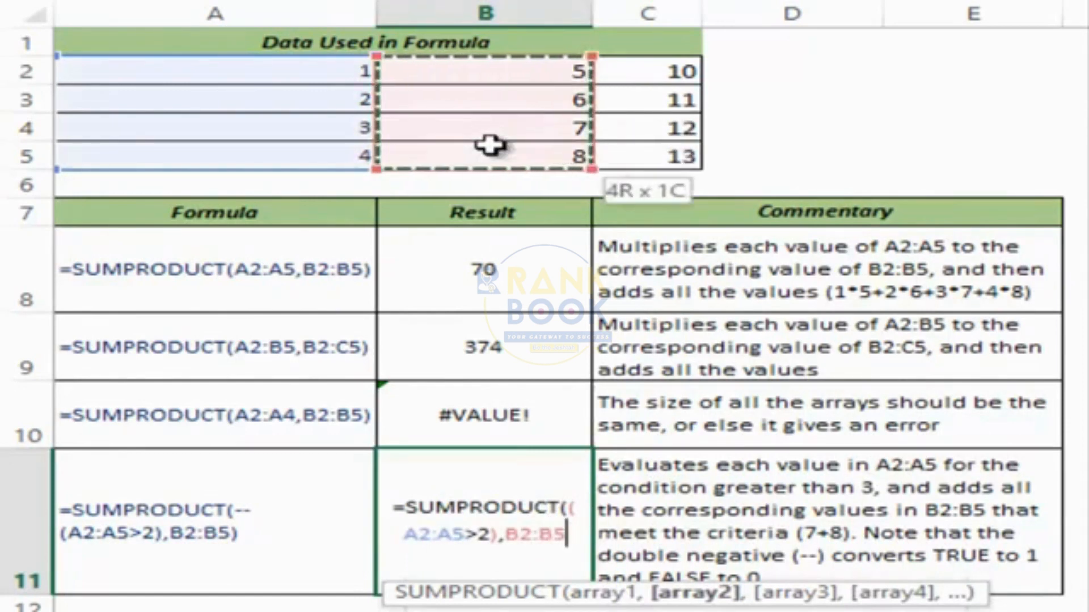
text())
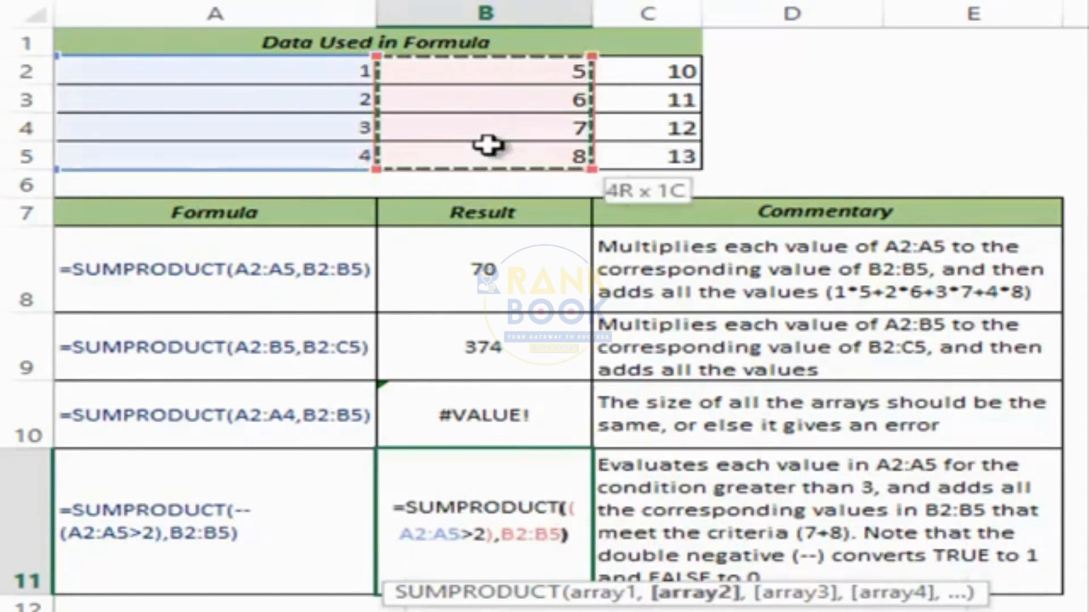